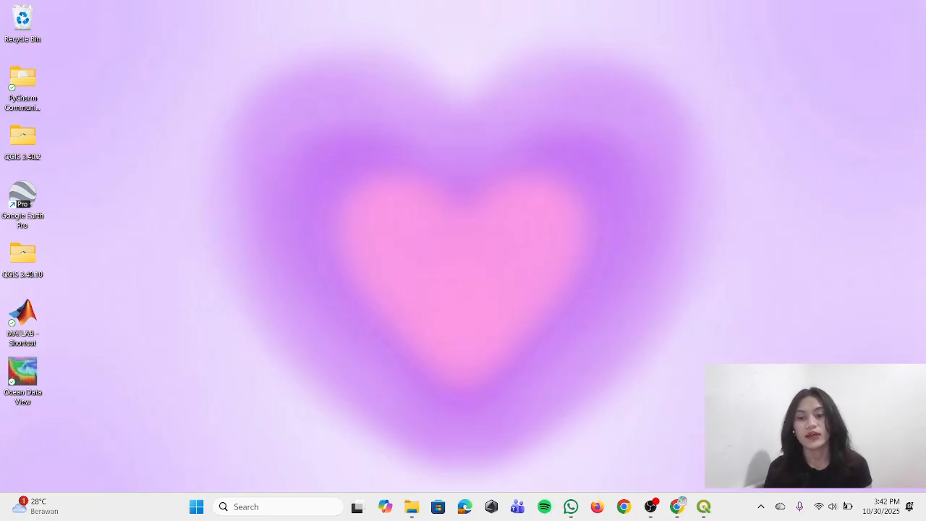
Switch to Chrome, search Google for "nextgis" and open the NextGIS website
{"action": "left_click", "coordinate": [682, 507]}
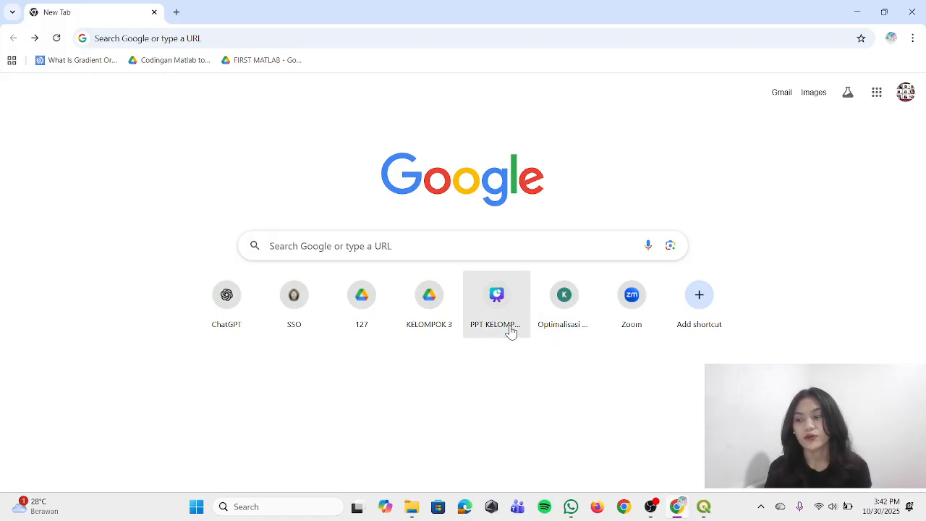
{"action": "left_click", "coordinate": [307, 36]}
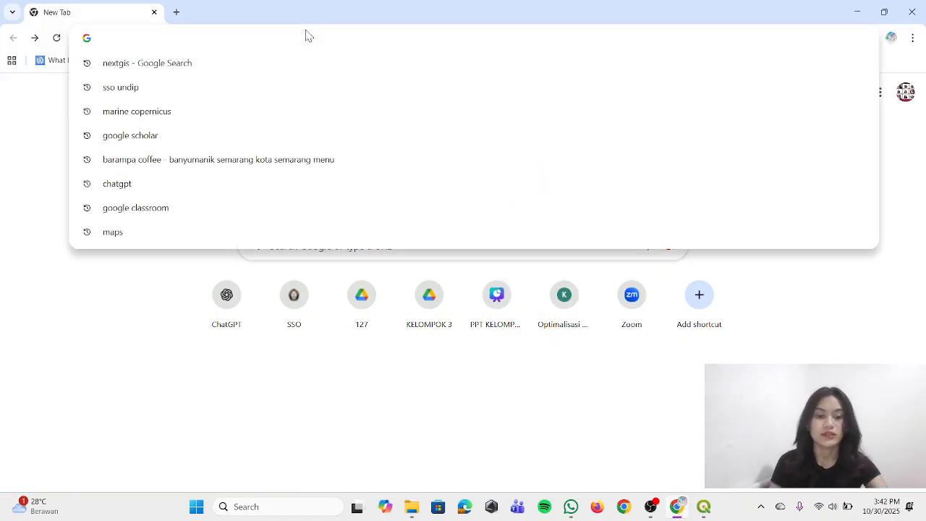
{"action": "type", "text": "nextgi"}
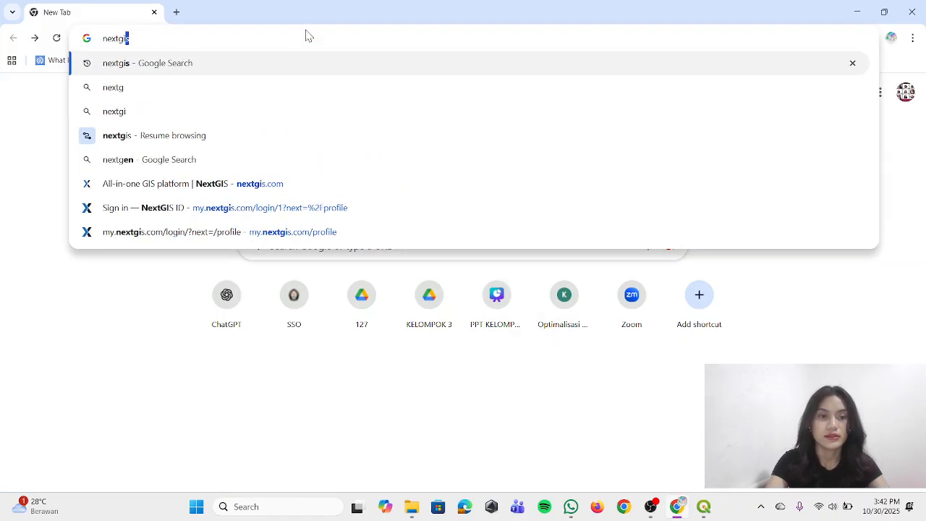
{"action": "type", "text": "s"}
{"action": "key", "text": "Return"}
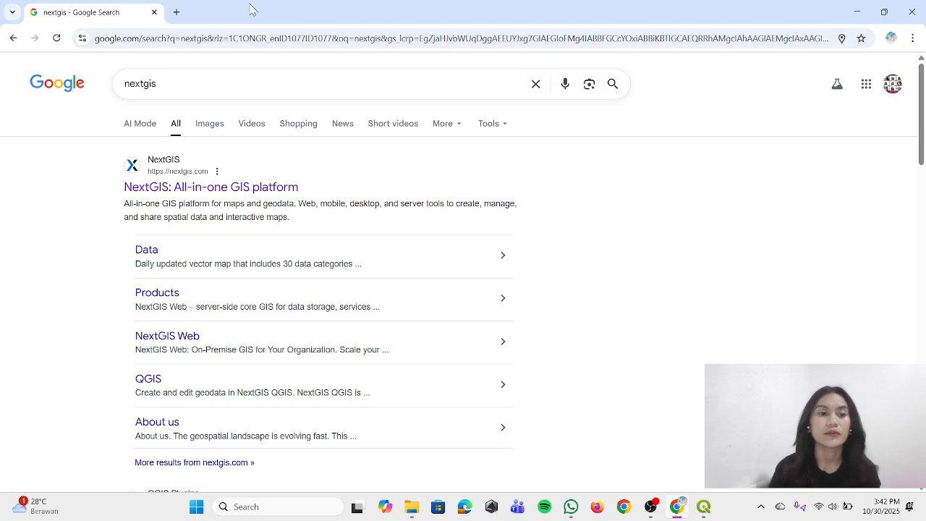
{"action": "left_click", "coordinate": [203, 190]}
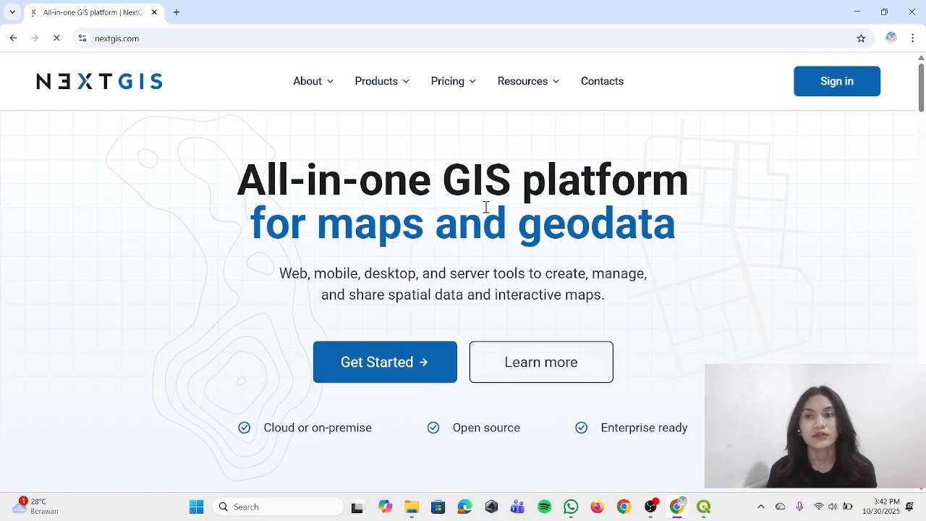
Sign in to the NextGIS account with the saved account e-mail and password
{"action": "left_click", "coordinate": [846, 91]}
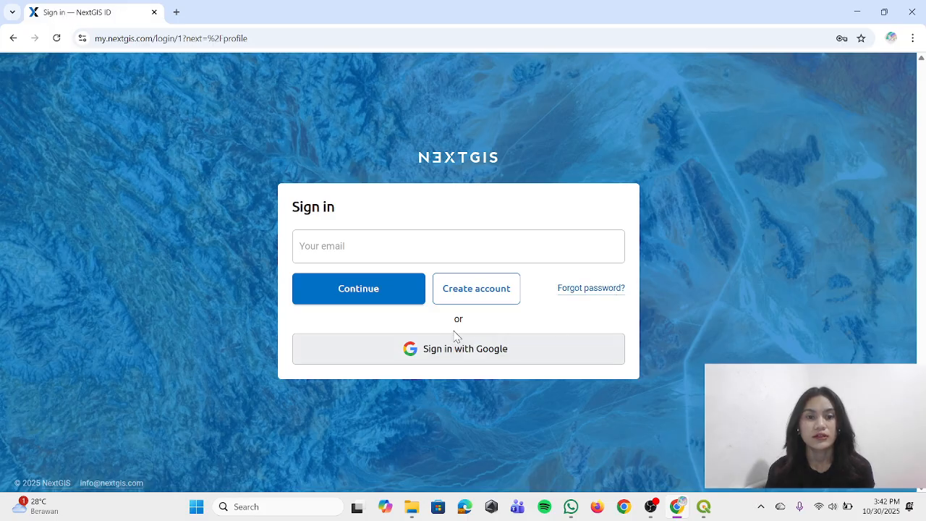
{"action": "left_click", "coordinate": [328, 247]}
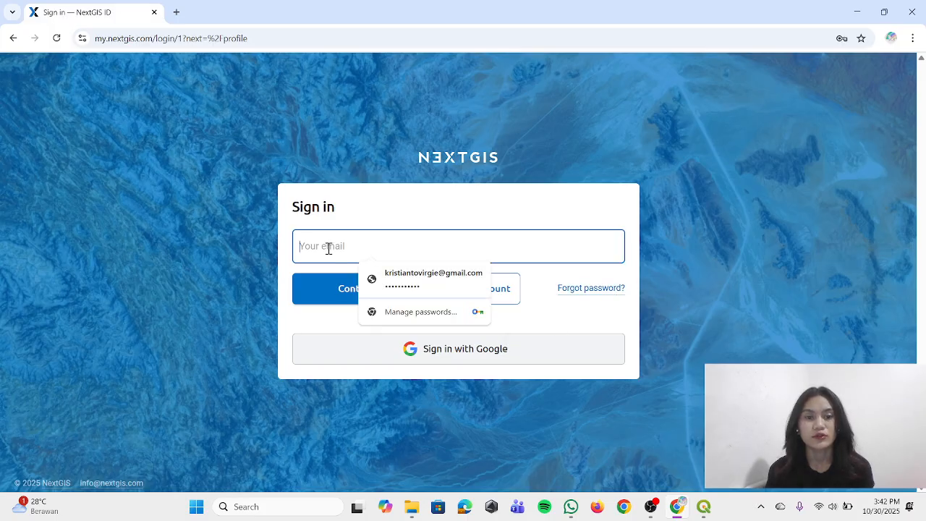
{"action": "left_click", "coordinate": [369, 279]}
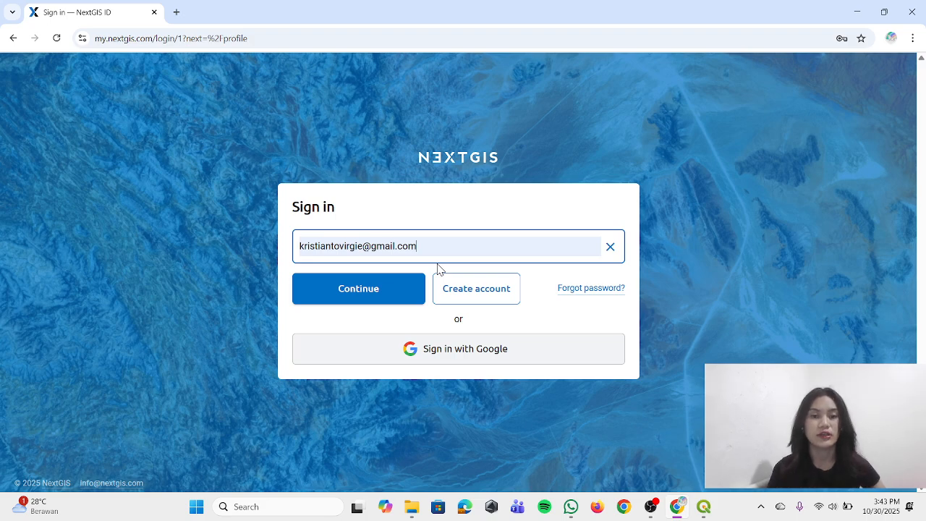
{"action": "left_click", "coordinate": [399, 289]}
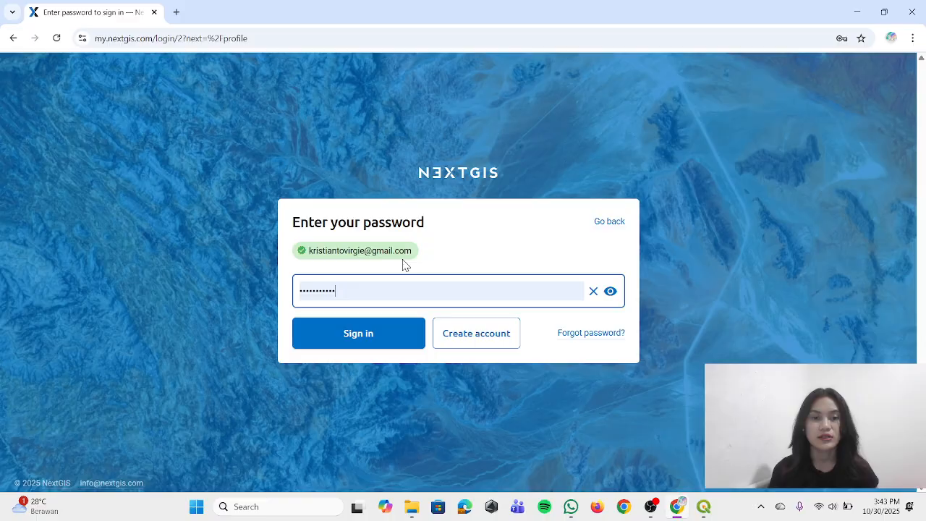
{"action": "left_click", "coordinate": [402, 334]}
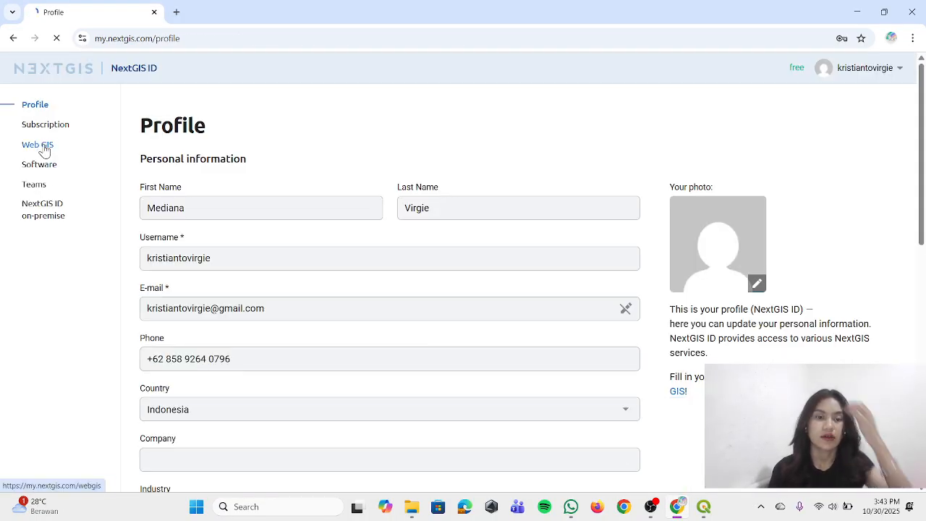
Copy the address of the personal Web GIS from the account's Web GIS settings
{"action": "left_click", "coordinate": [44, 147]}
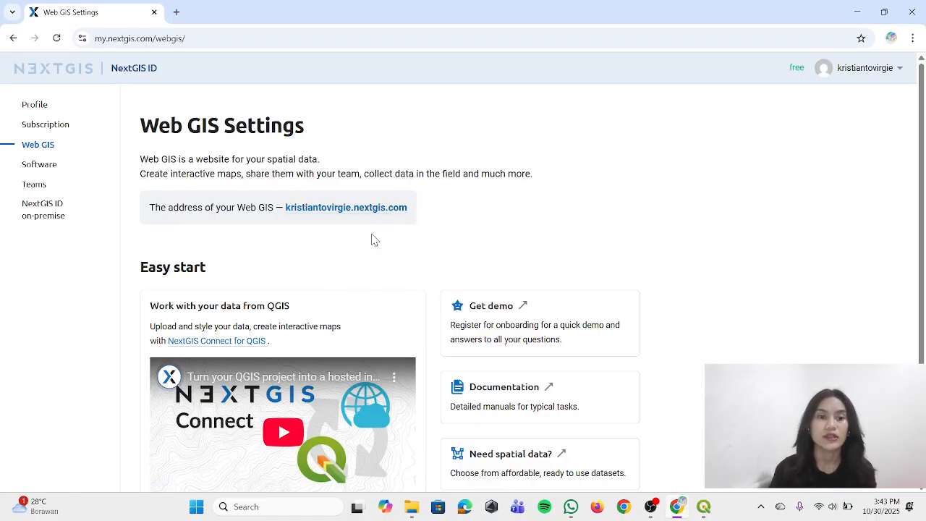
{"action": "left_click_drag", "start_coordinate": [286, 210], "coordinate": [408, 219]}
{"action": "key", "text": "ctrl+c"}
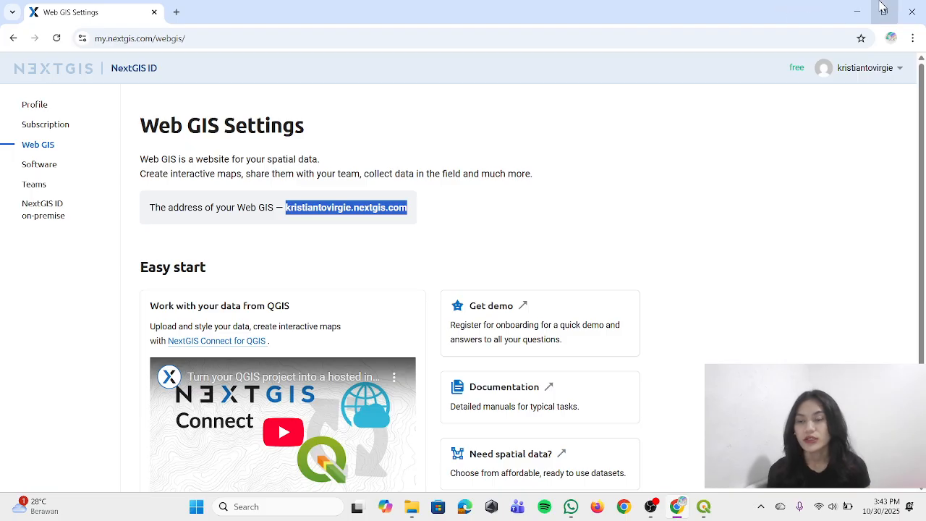
{"action": "left_click", "coordinate": [858, 13]}
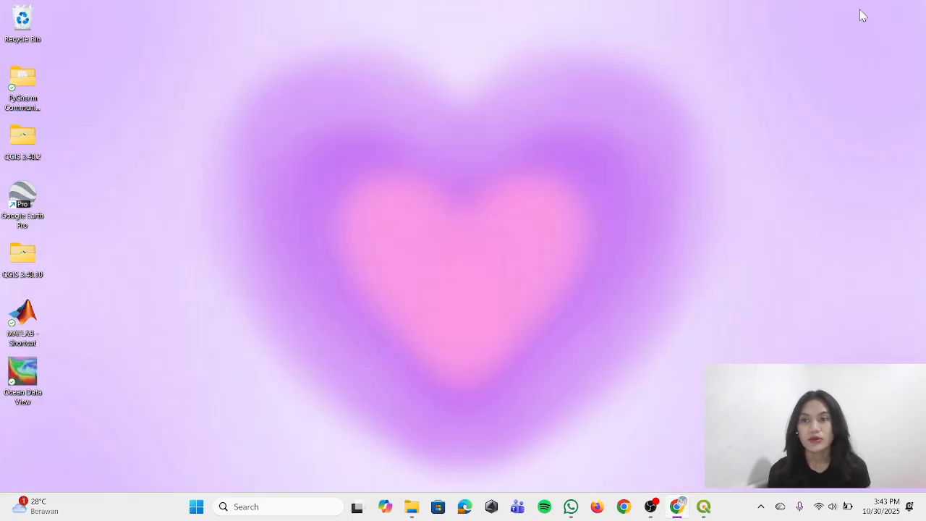
Switch to QGIS, find "nextgis" among the available plugins and install NextGIS Connect
{"action": "left_click", "coordinate": [703, 507]}
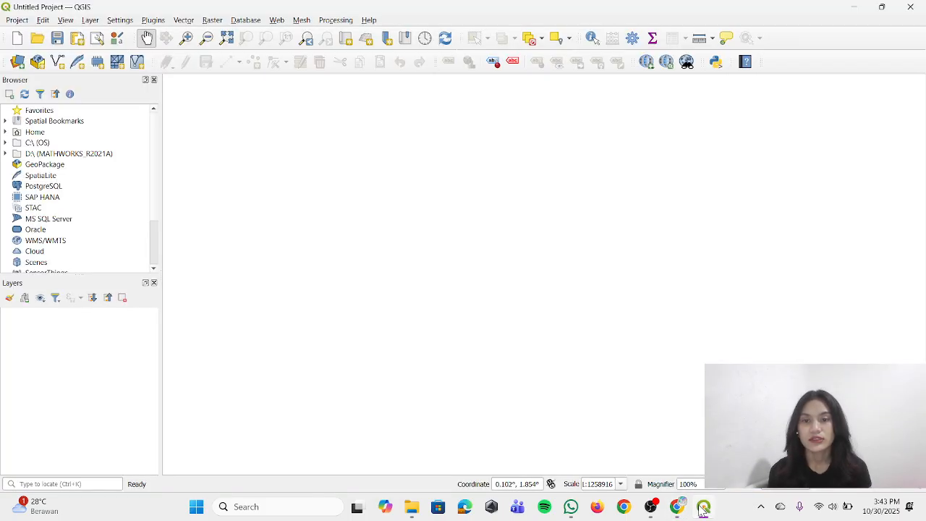
{"action": "left_click", "coordinate": [153, 21]}
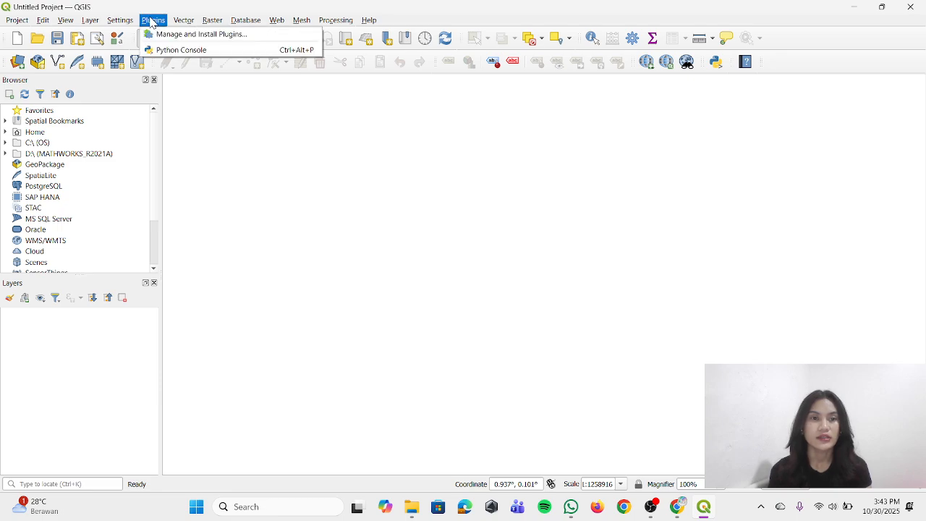
{"action": "left_click", "coordinate": [192, 37]}
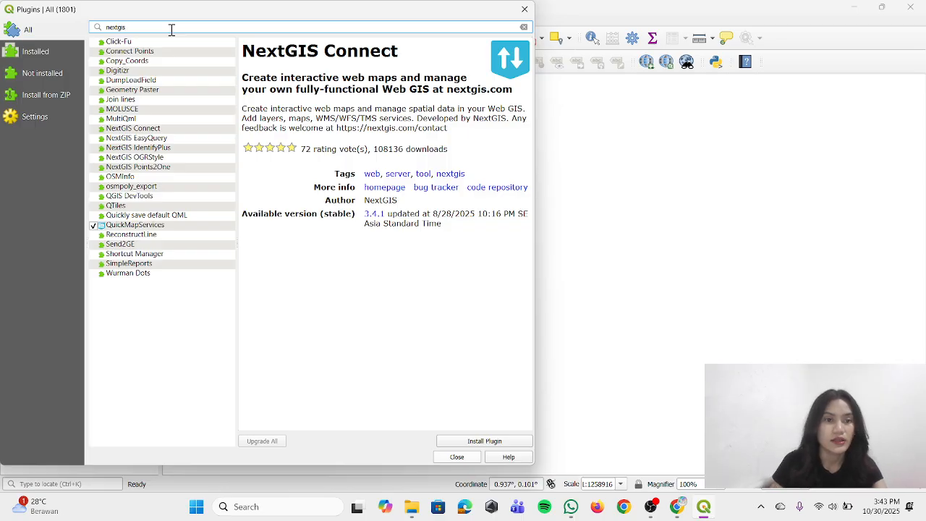
{"action": "left_click", "coordinate": [133, 131]}
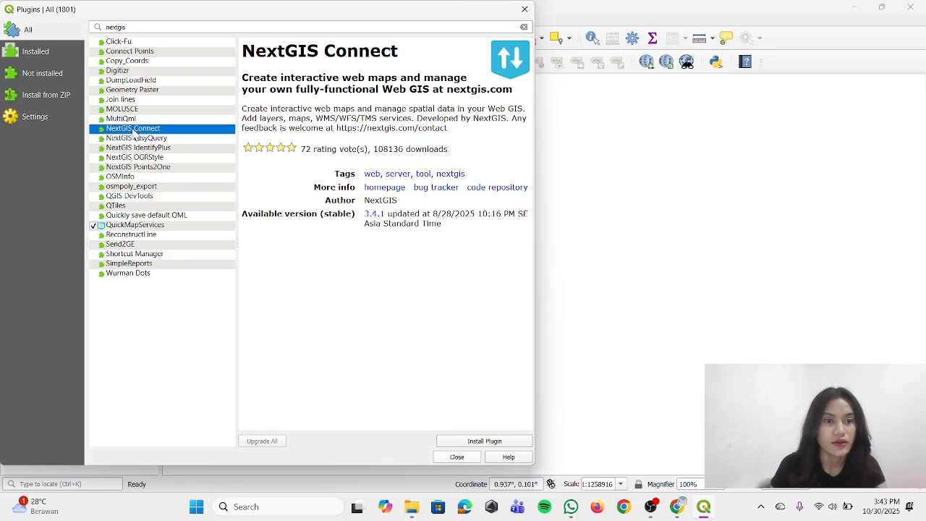
{"action": "left_click", "coordinate": [482, 445]}
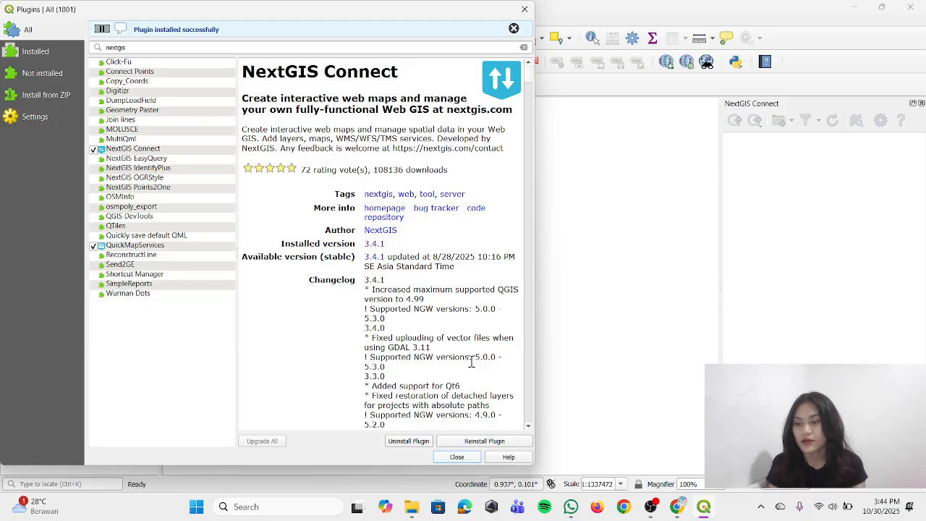
{"action": "left_click", "coordinate": [456, 458]}
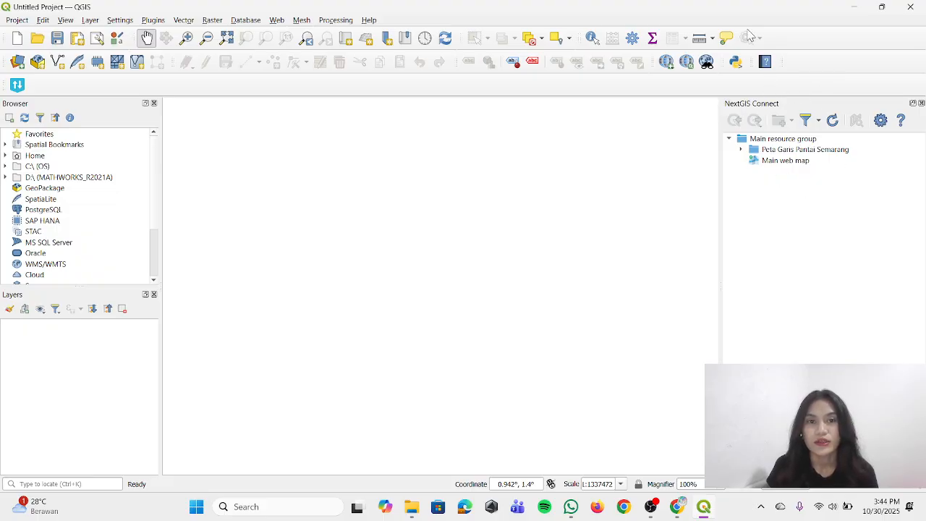
Show the NextGIS Connect panel in the QGIS workspace
{"action": "left_click", "coordinate": [278, 20]}
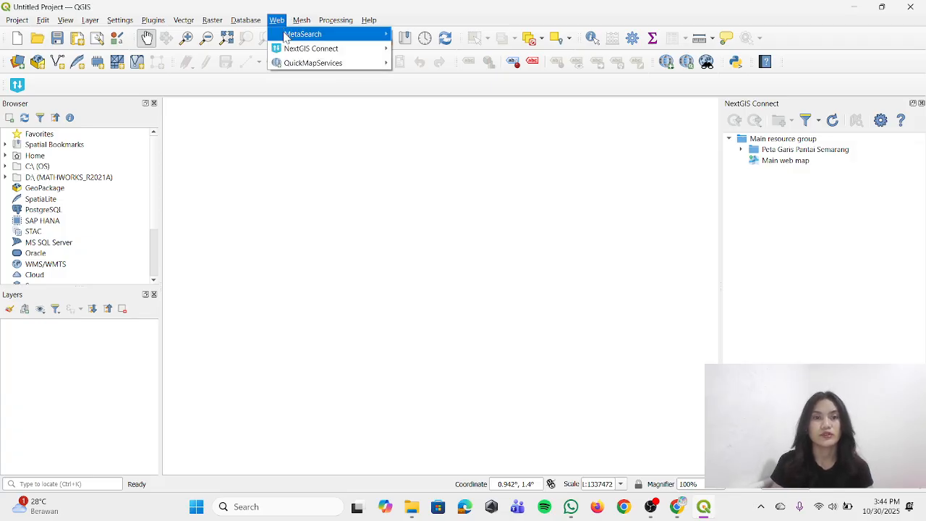
{"action": "mouse_move", "coordinate": [294, 52]}
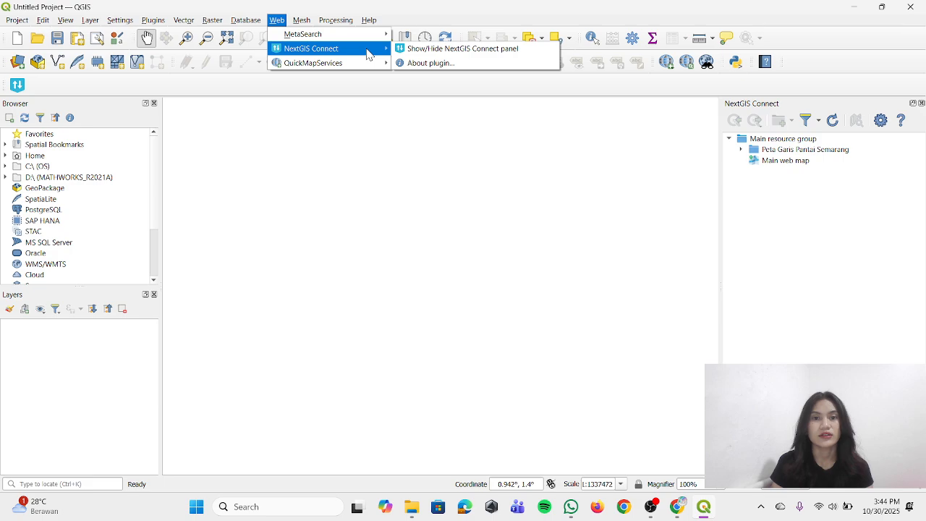
{"action": "left_click", "coordinate": [414, 49]}
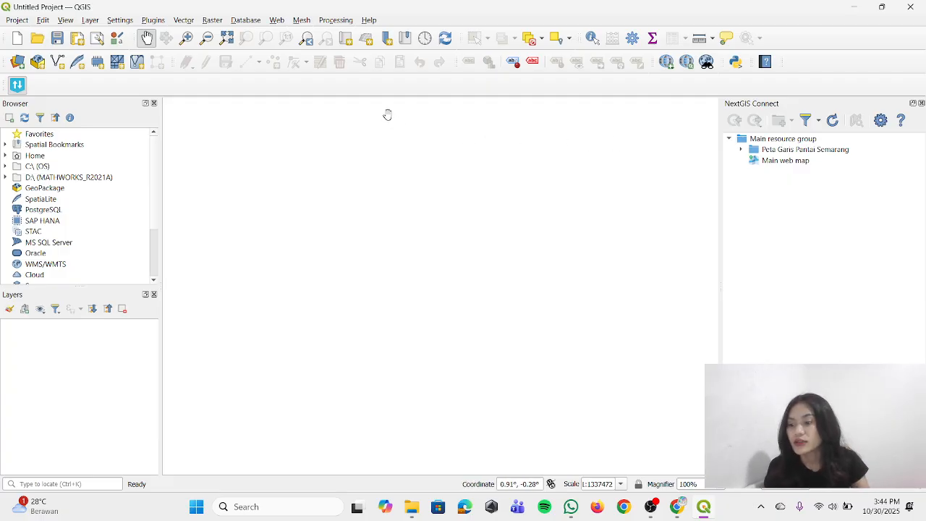
Start a new NextGIS web connection in the plugin's settings, using the copied Web GIS address as its URL
{"action": "left_click", "coordinate": [881, 121]}
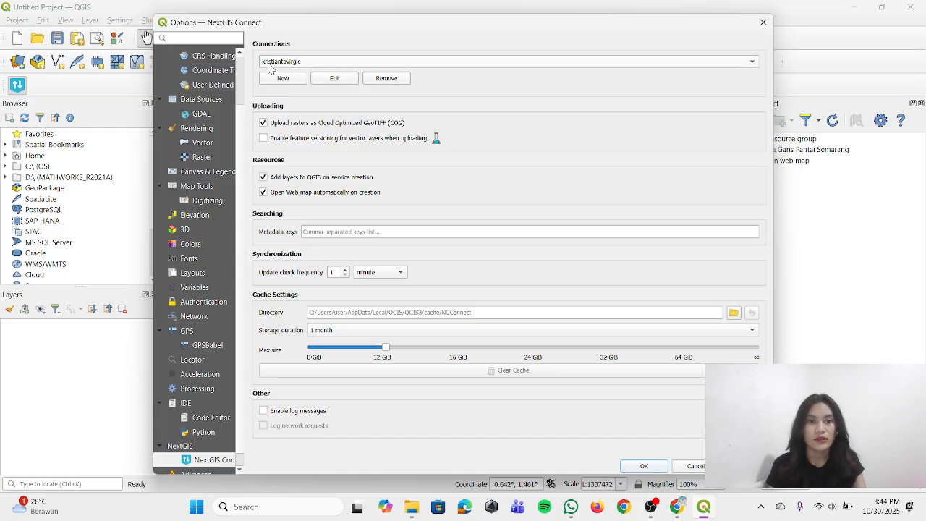
{"action": "left_click", "coordinate": [282, 80]}
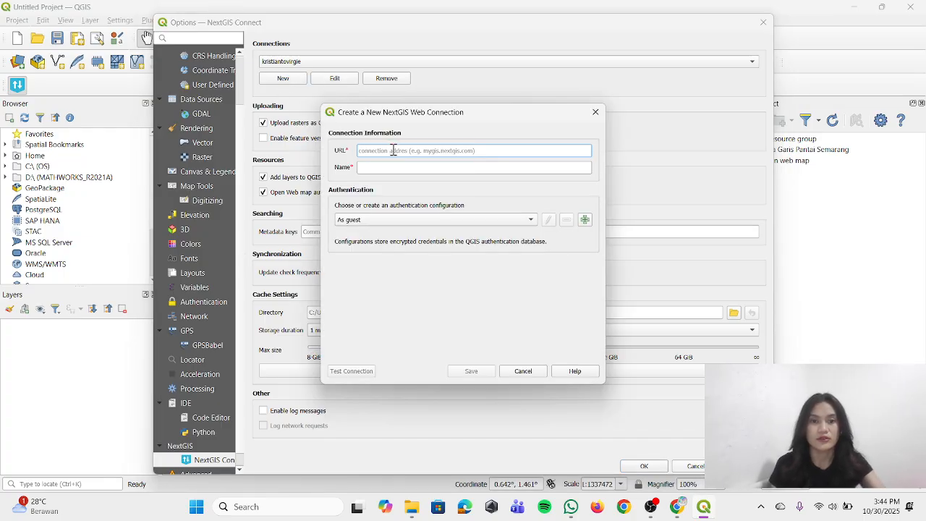
{"action": "key", "text": "ctrl+v"}
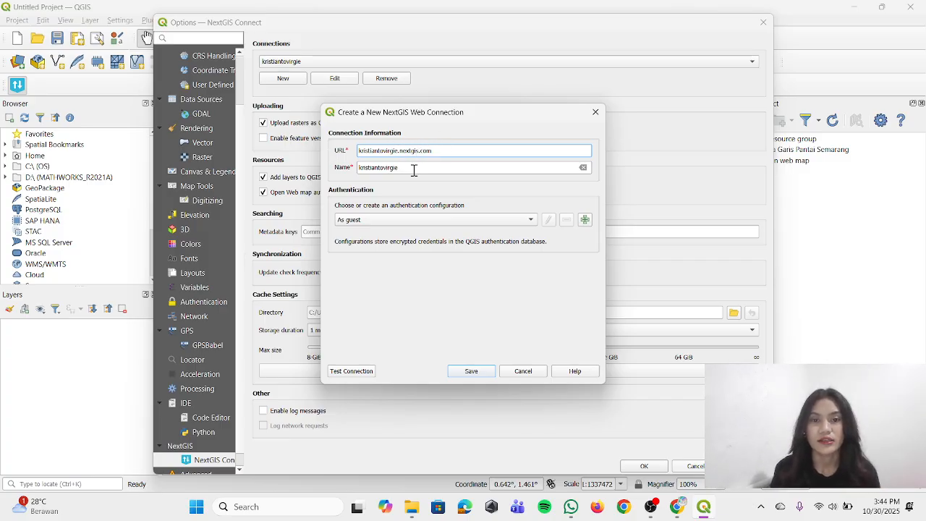
Add an authentication configuration to the connection with the account e-mail as login and the account password, and save it
{"action": "left_click", "coordinate": [585, 219]}
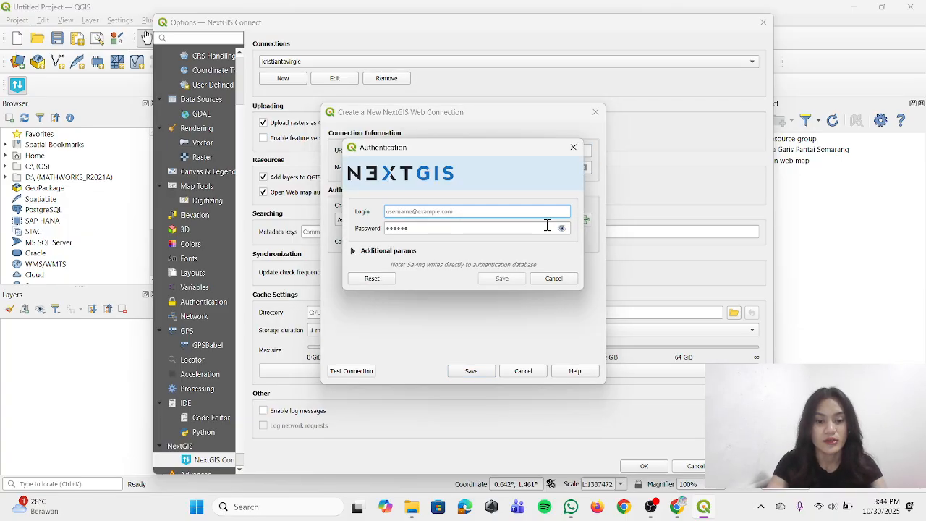
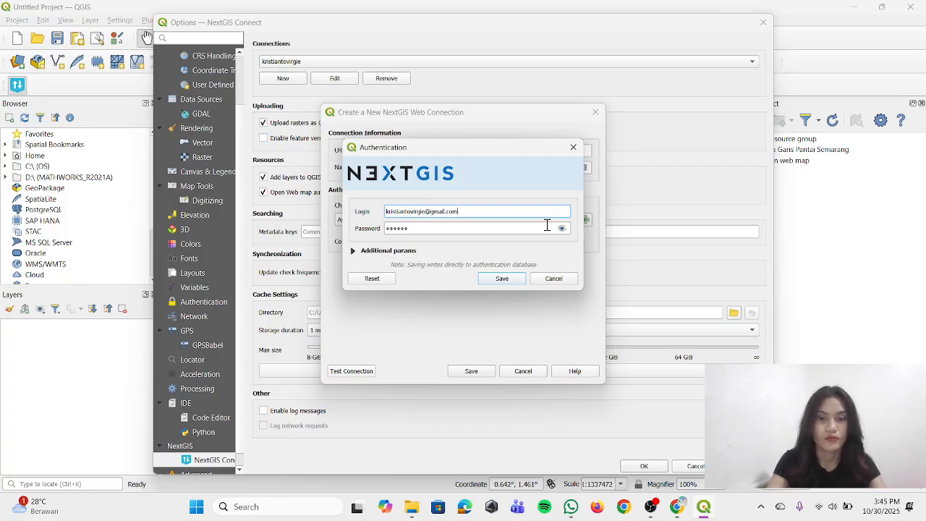
{"action": "left_click", "coordinate": [539, 229]}
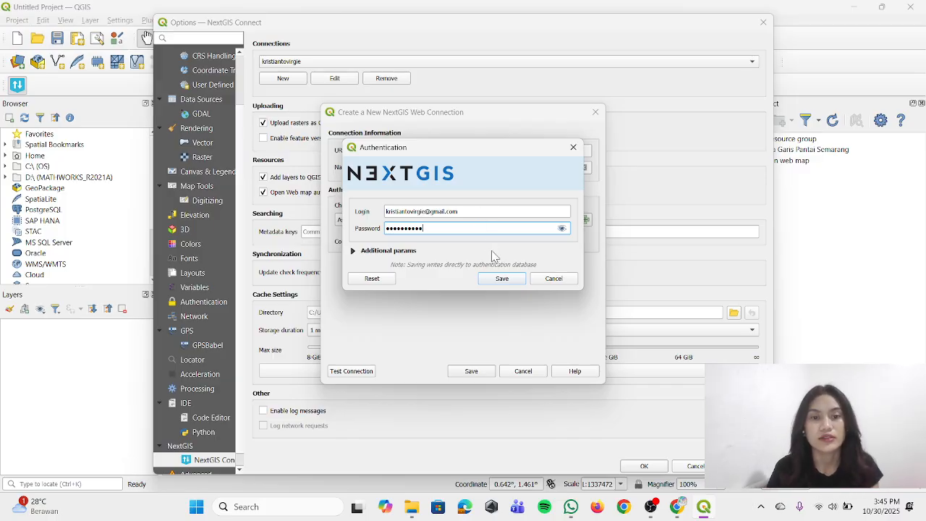
{"action": "left_click", "coordinate": [498, 279]}
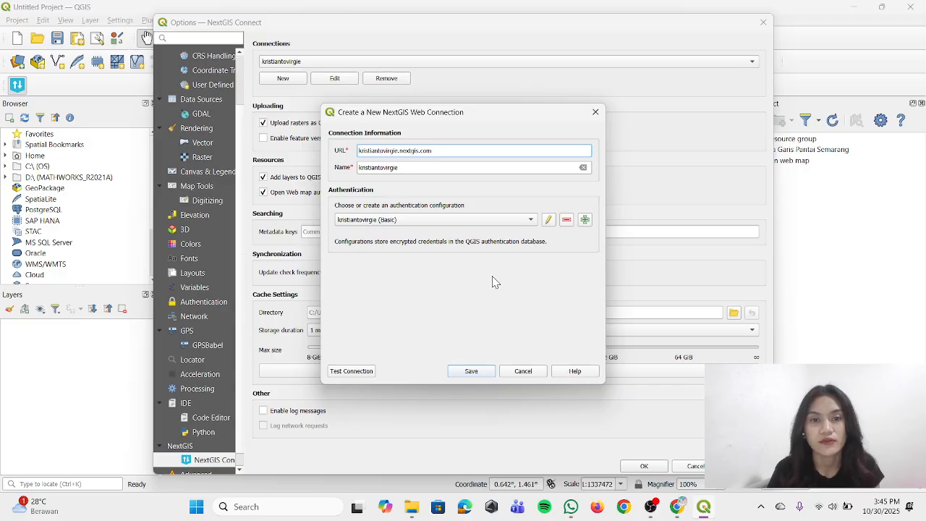
{"action": "left_click", "coordinate": [473, 372]}
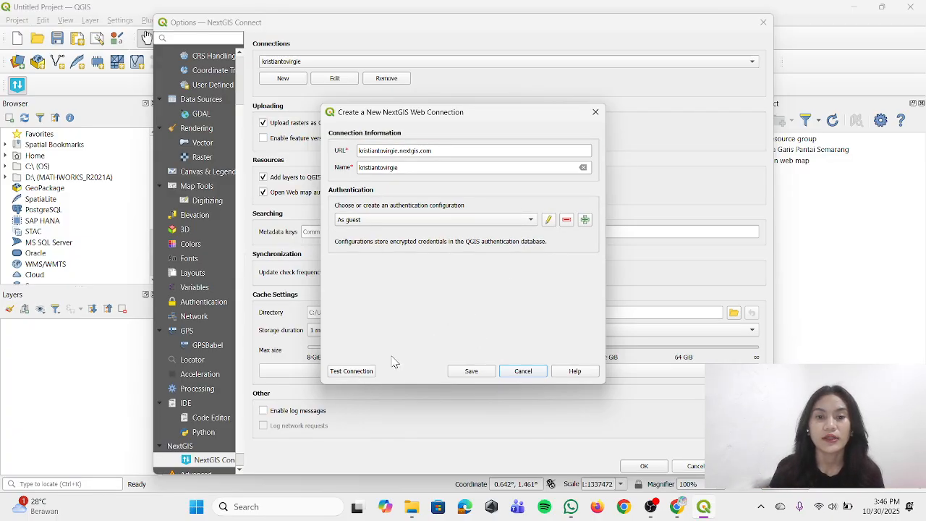
Test the connection as guest, then switch authentication to the account's Basic configuration and test it again
{"action": "left_click", "coordinate": [349, 371]}
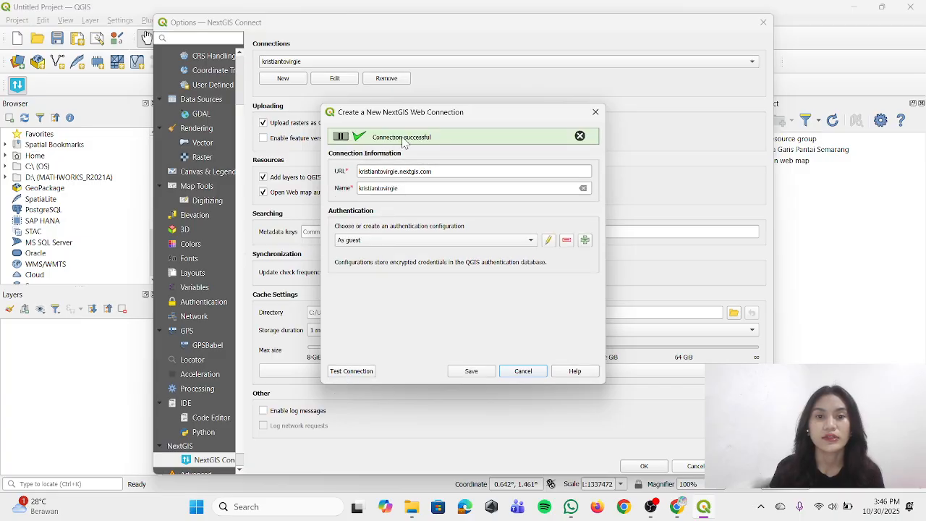
{"action": "left_click", "coordinate": [479, 240]}
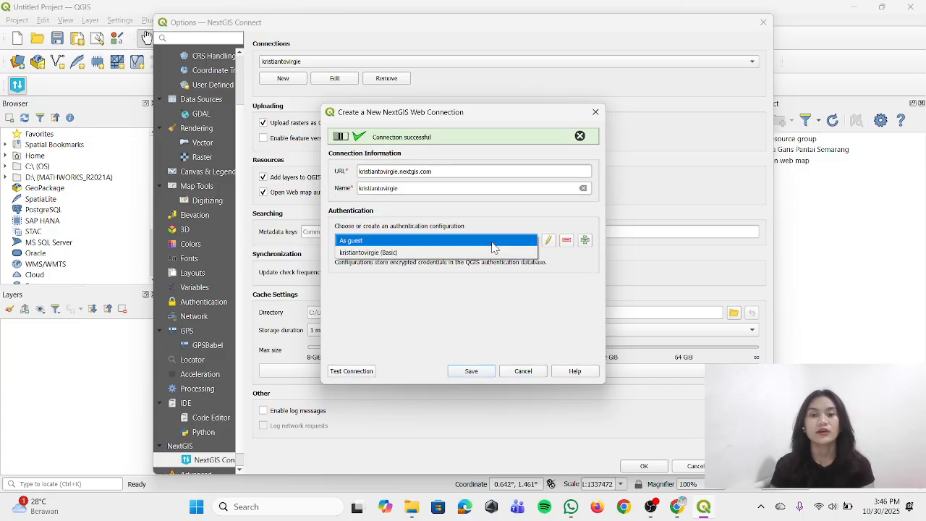
{"action": "left_click", "coordinate": [490, 253]}
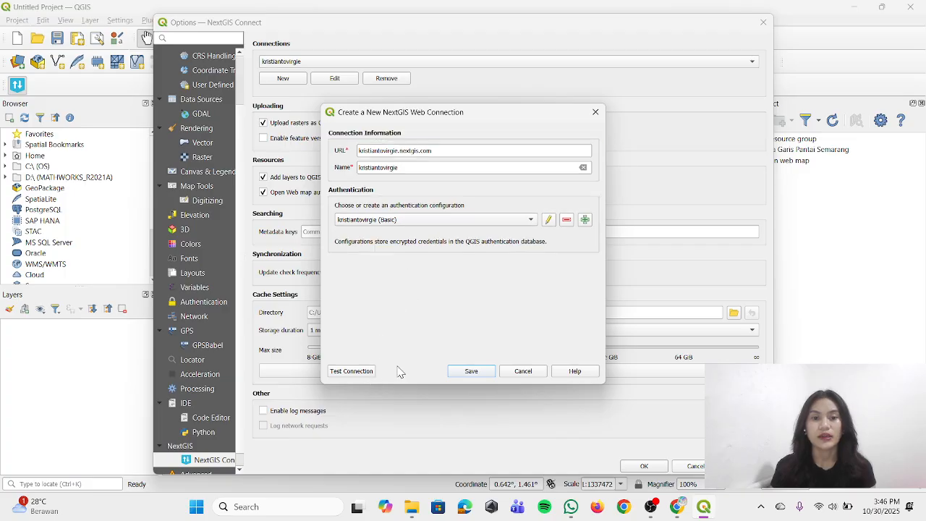
{"action": "left_click", "coordinate": [364, 373]}
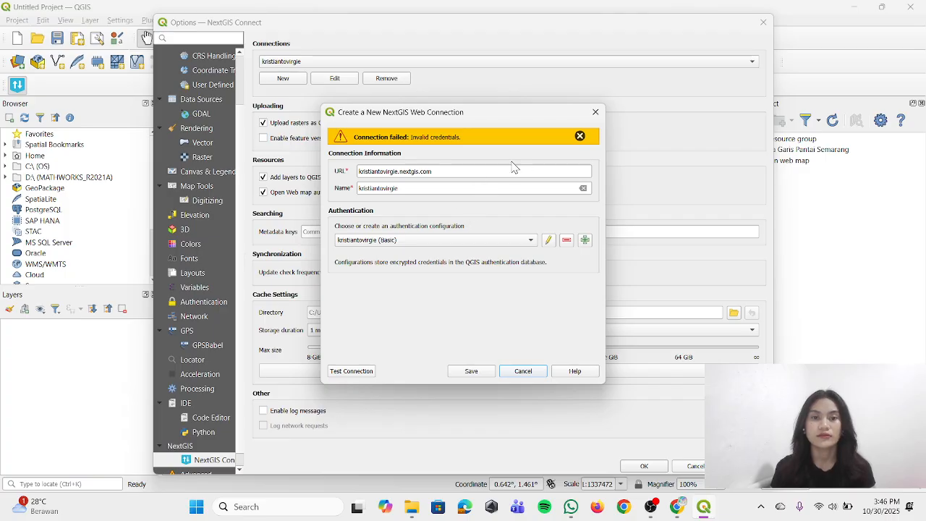
{"action": "left_click", "coordinate": [579, 136]}
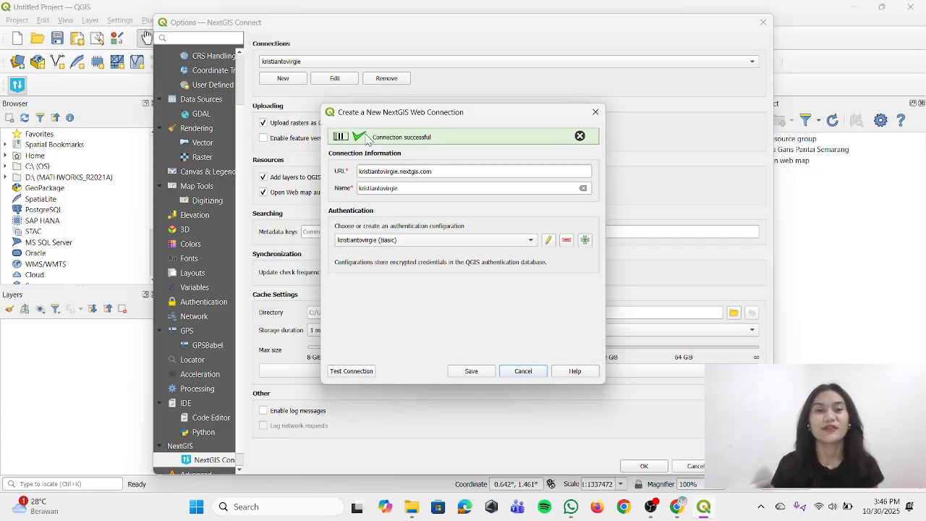
Save the new web connection and accept the NextGIS Connect settings
{"action": "left_click", "coordinate": [486, 370]}
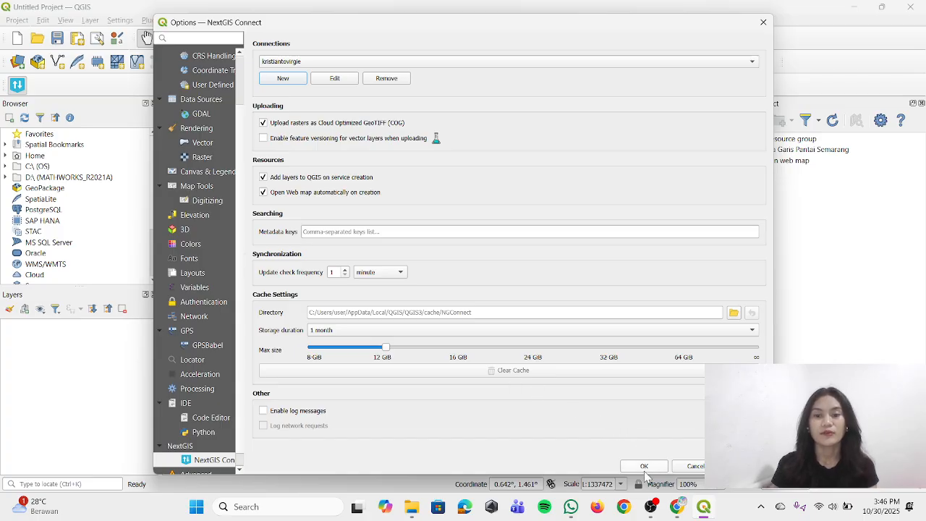
{"action": "left_click", "coordinate": [644, 466]}
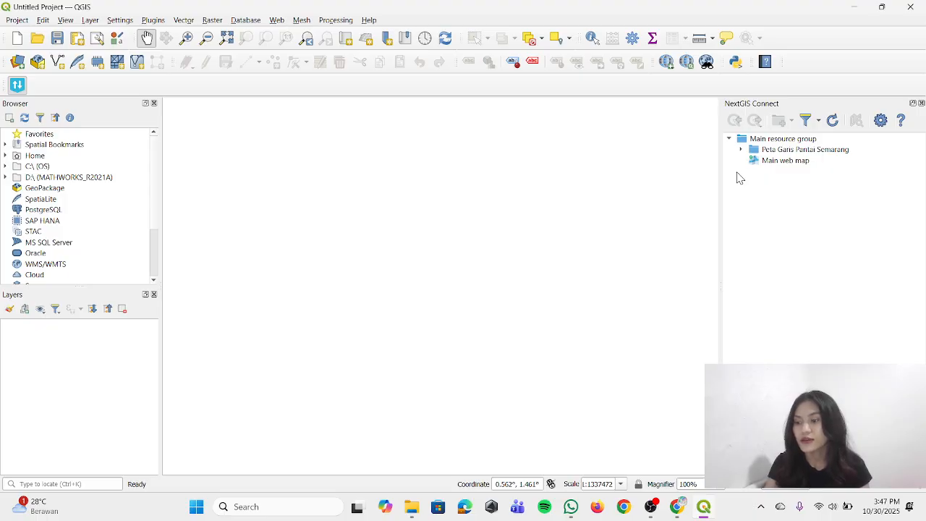
Add the shapefile Garis_Pantai_Semarang_1.shp from the PERTEMUAN 2 folder to the project as a vector layer
{"action": "left_click", "coordinate": [18, 64]}
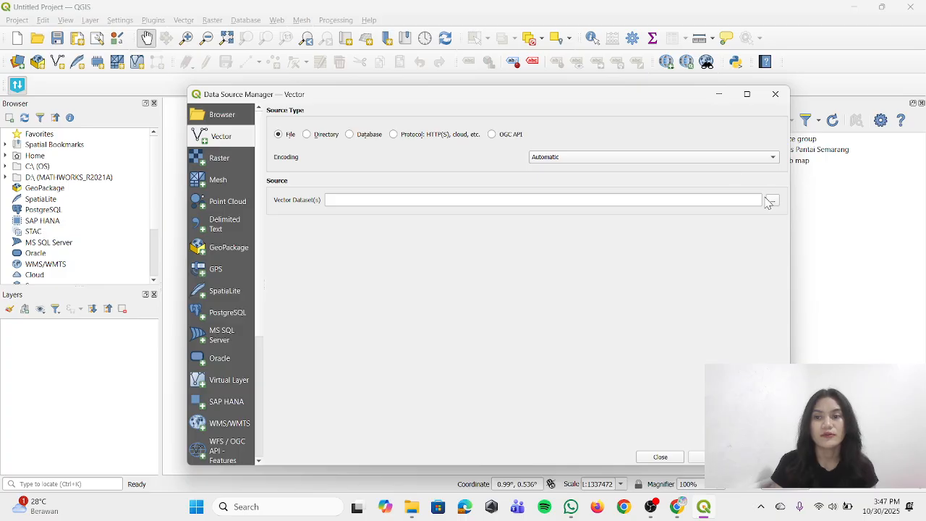
{"action": "left_click", "coordinate": [772, 203]}
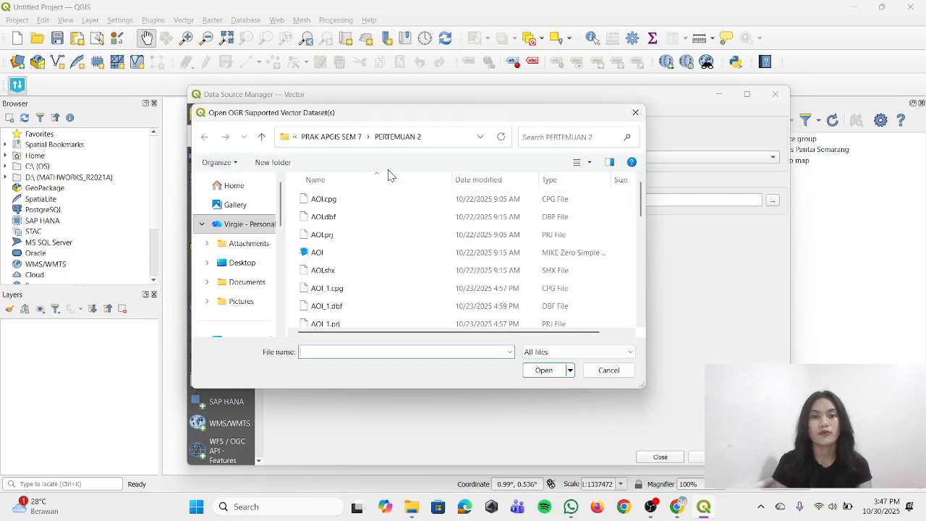
{"action": "scroll", "coordinate": [370, 241], "scroll_direction": "down", "scroll_amount": 3}
{"action": "left_click", "coordinate": [358, 229]}
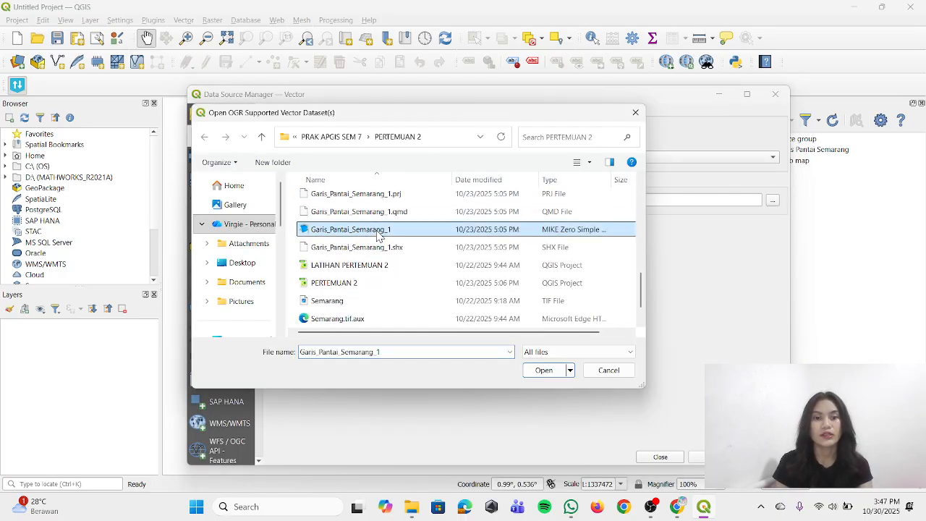
{"action": "left_click", "coordinate": [544, 370]}
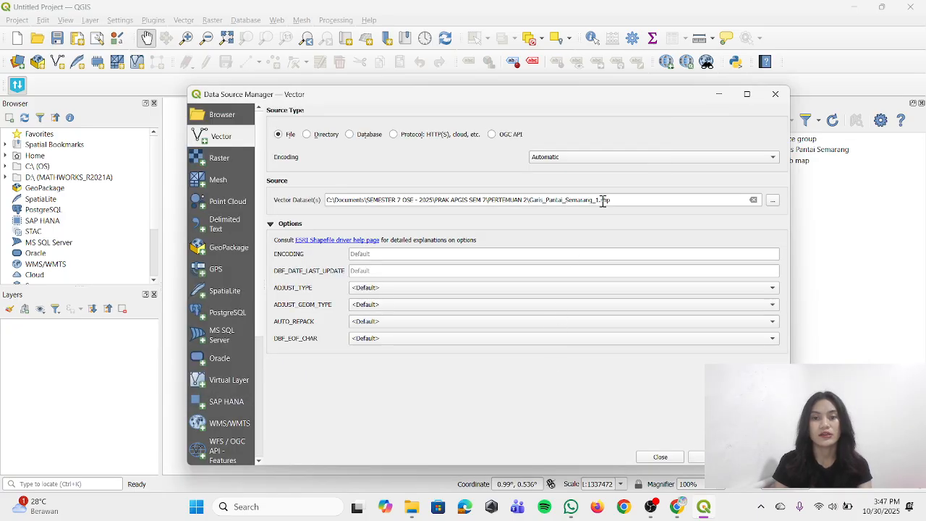
{"action": "left_click", "coordinate": [601, 202]}
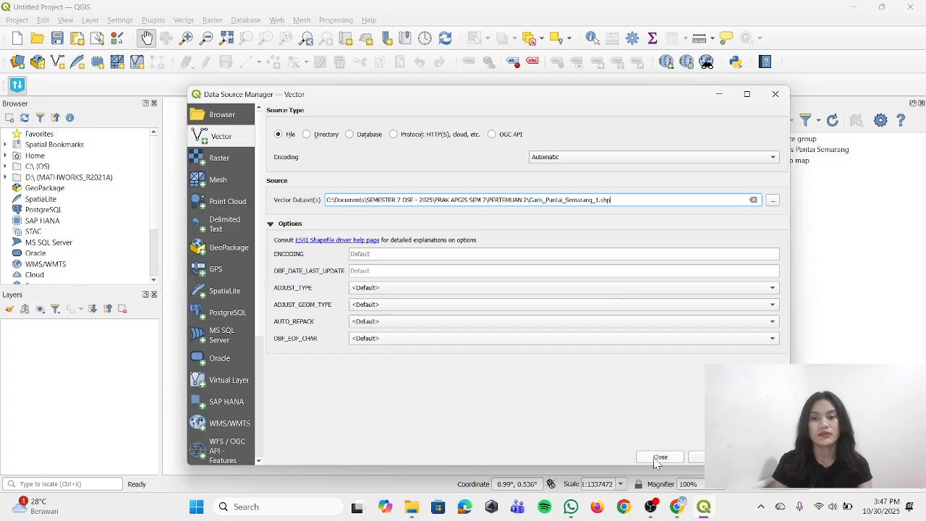
{"action": "left_click", "coordinate": [716, 457]}
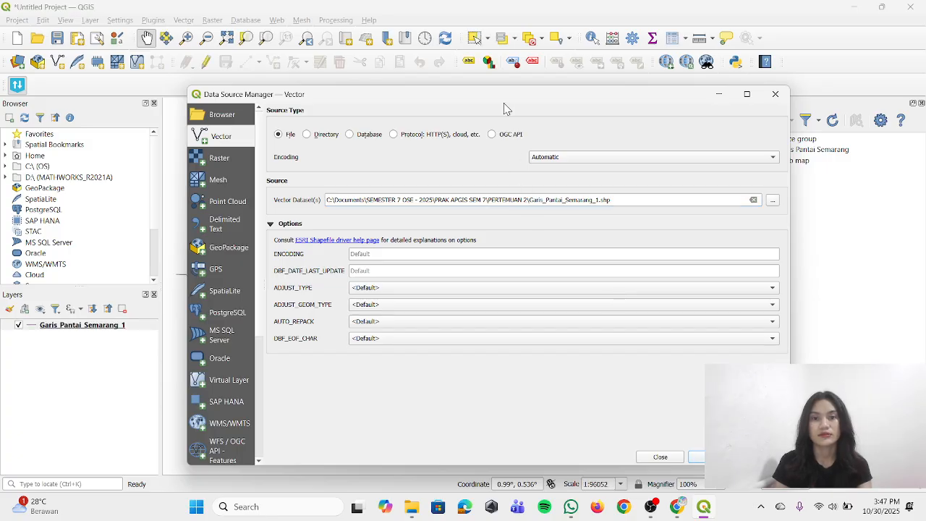
{"action": "left_click_drag", "start_coordinate": [504, 101], "coordinate": [442, 87]}
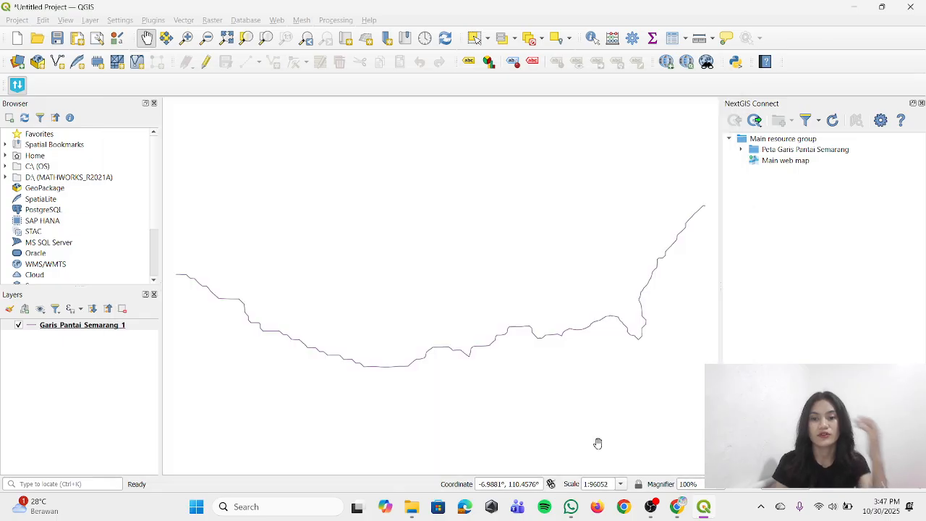
{"action": "left_click", "coordinate": [597, 441]}
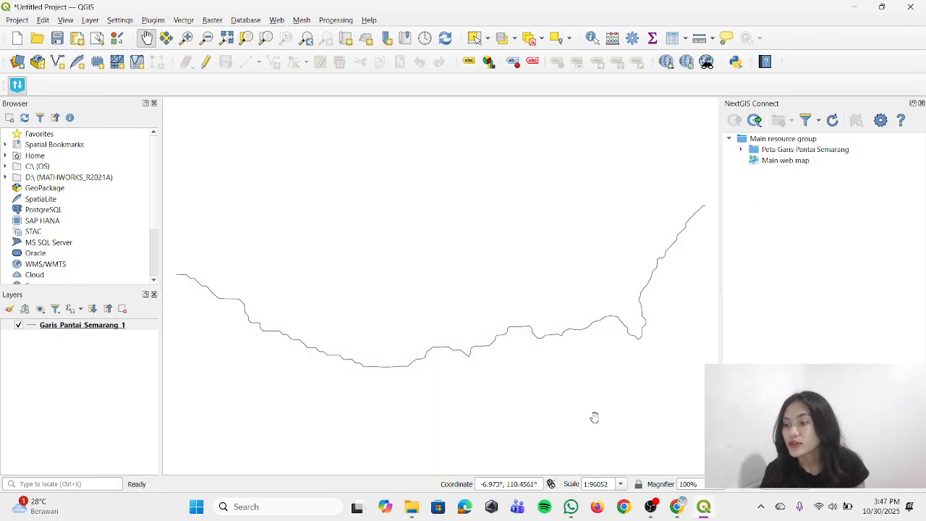
Add the ESRI Satellite basemap from QuickMapServices to the project
{"action": "left_click", "coordinate": [278, 22]}
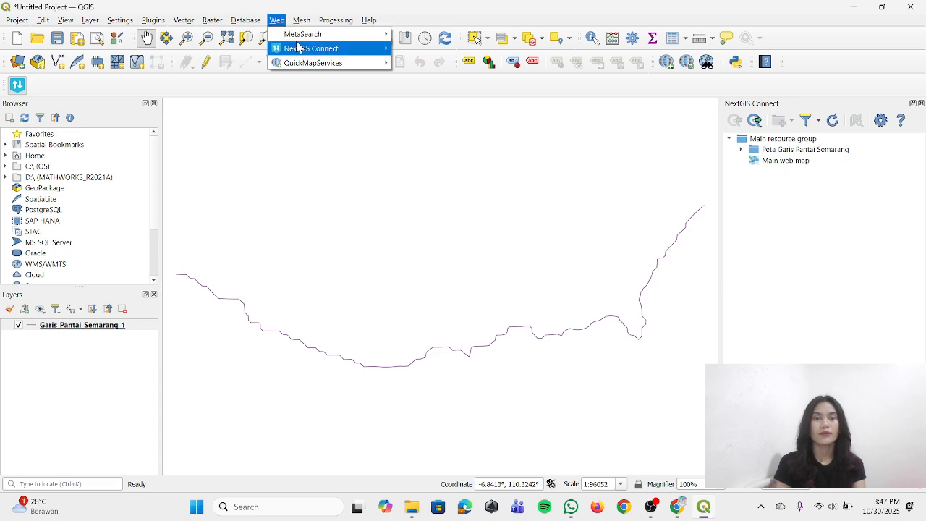
{"action": "mouse_move", "coordinate": [303, 63]}
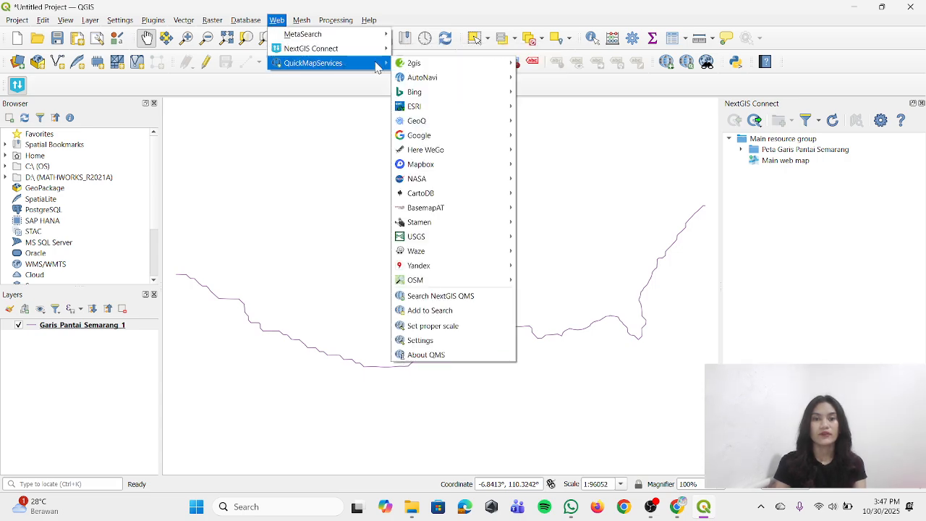
{"action": "mouse_move", "coordinate": [428, 109]}
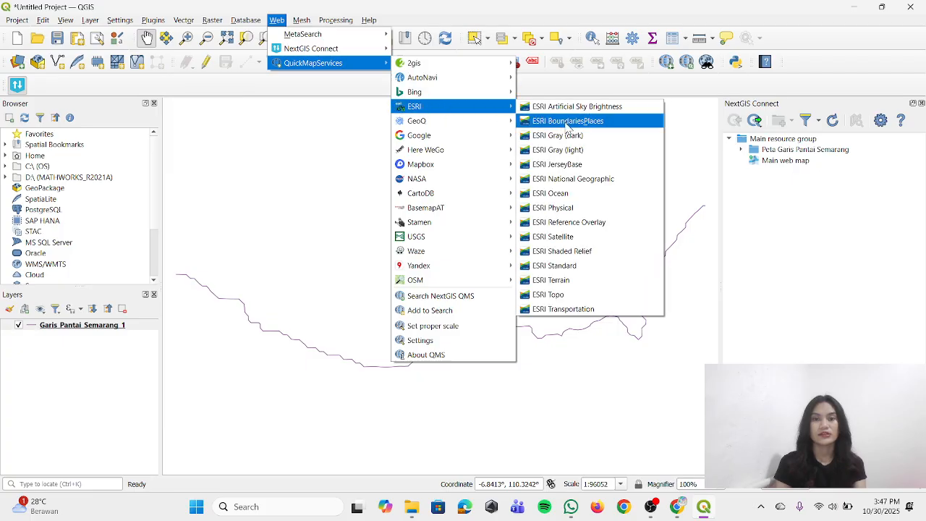
{"action": "left_click", "coordinate": [598, 242]}
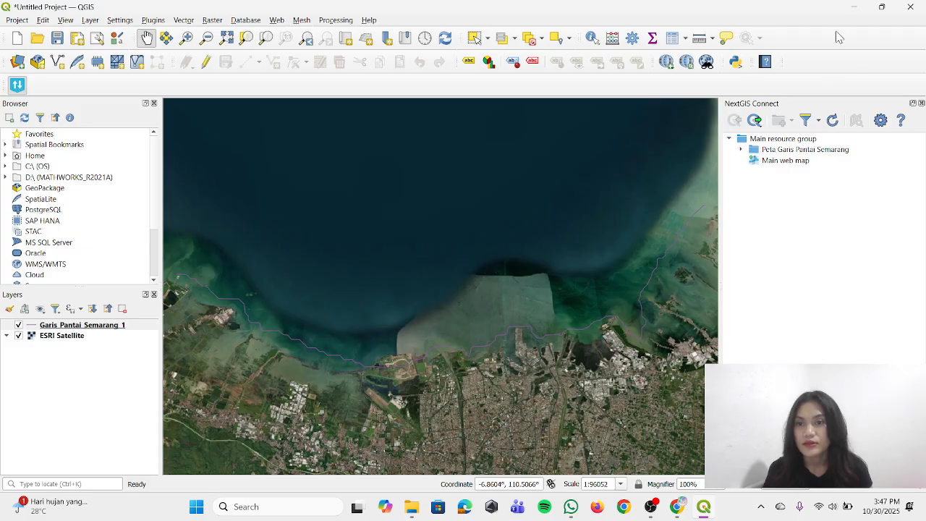
Create a resource group named "Peta Garis Pantai Kota Semarang" inside the Main resource group
{"action": "left_click", "coordinate": [780, 140]}
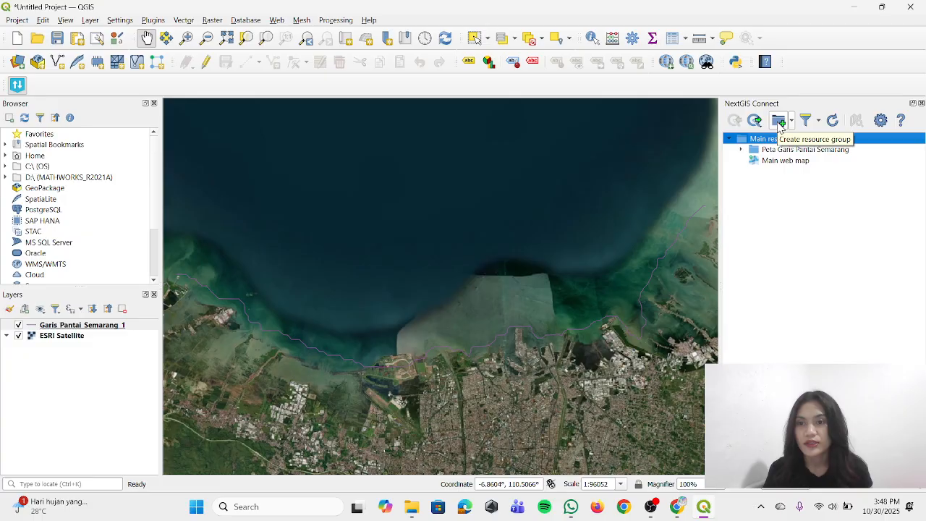
{"action": "left_click", "coordinate": [779, 121]}
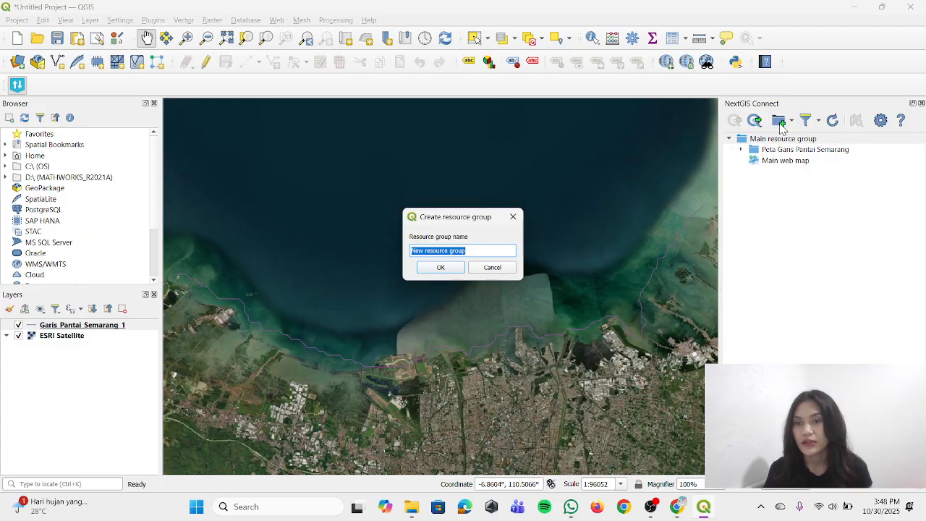
{"action": "type", "text": "Peta Garis Pantai Kota Semarang"}
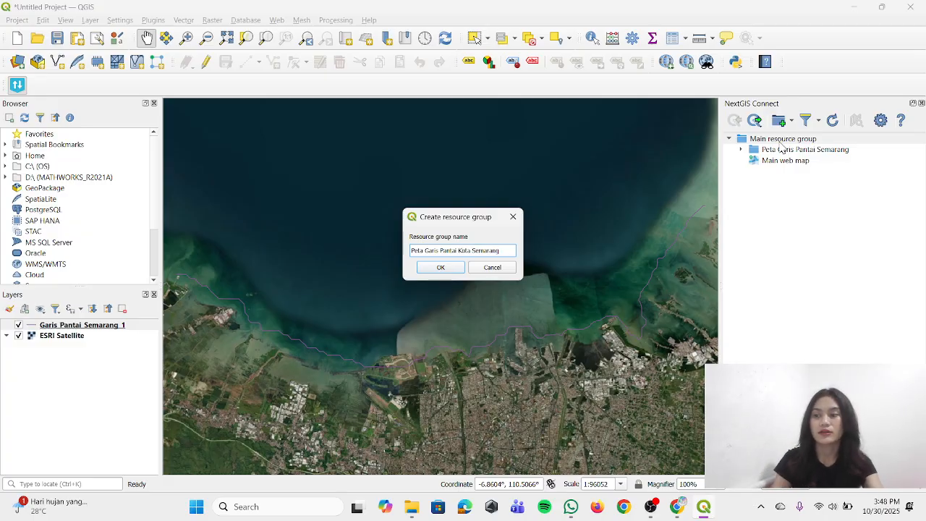
{"action": "left_click", "coordinate": [454, 267]}
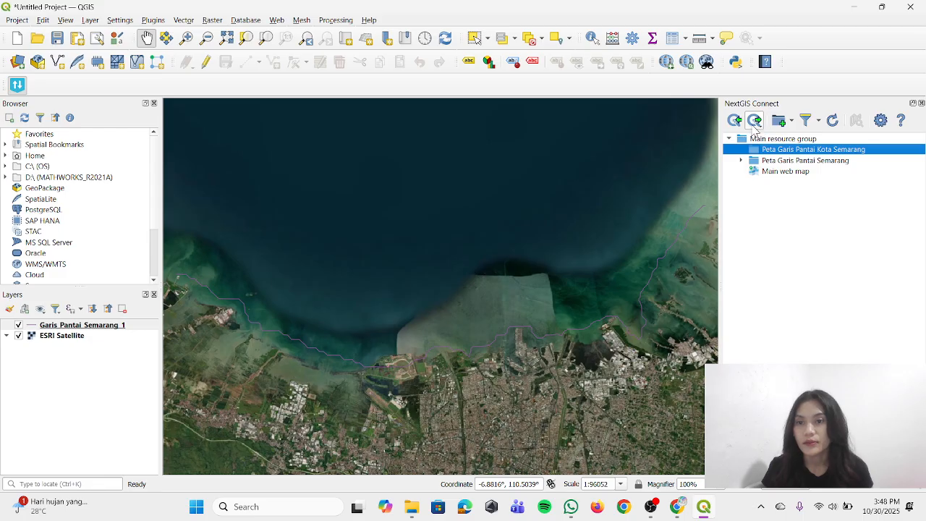
Upload all project layers to the new resource group, naming the upload's group "Peta Garis Pantai Kota Semarang"
{"action": "left_click", "coordinate": [753, 127]}
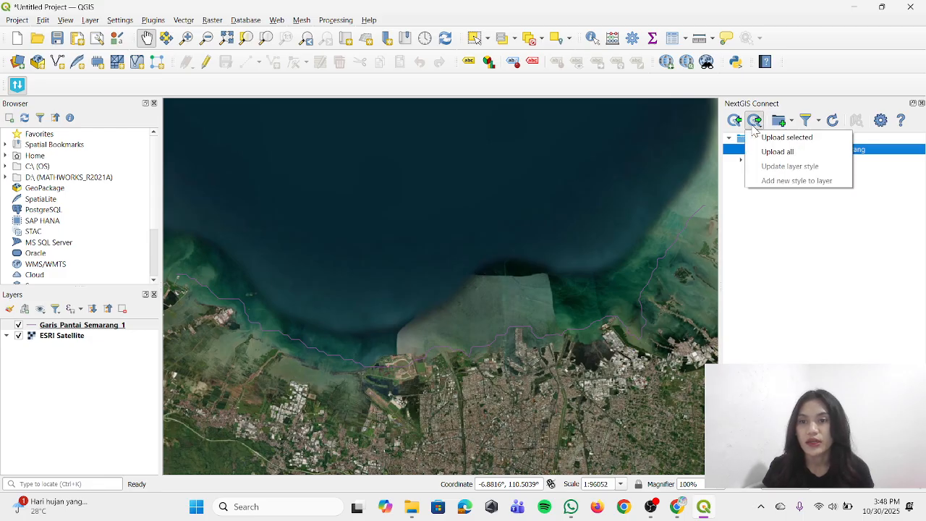
{"action": "left_click", "coordinate": [777, 152]}
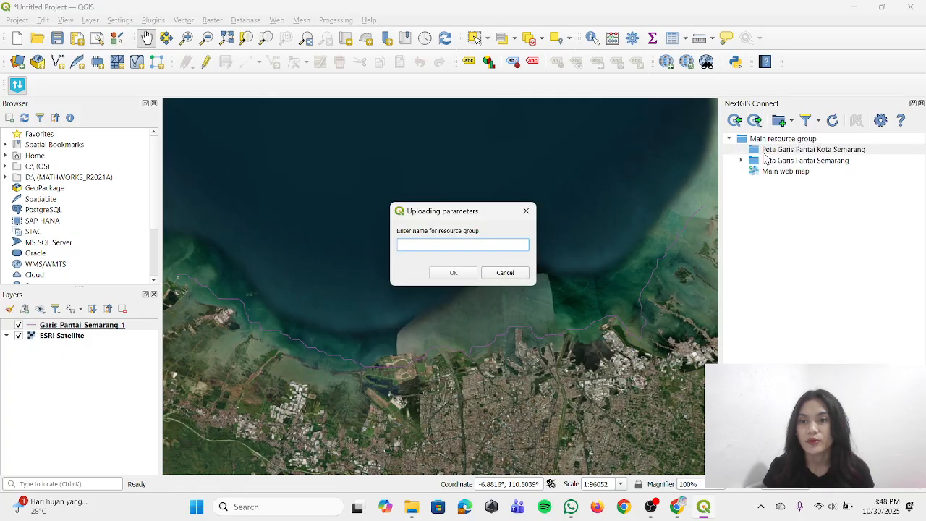
{"action": "type", "text": "Peta Garis Pantai Kota Semarang"}
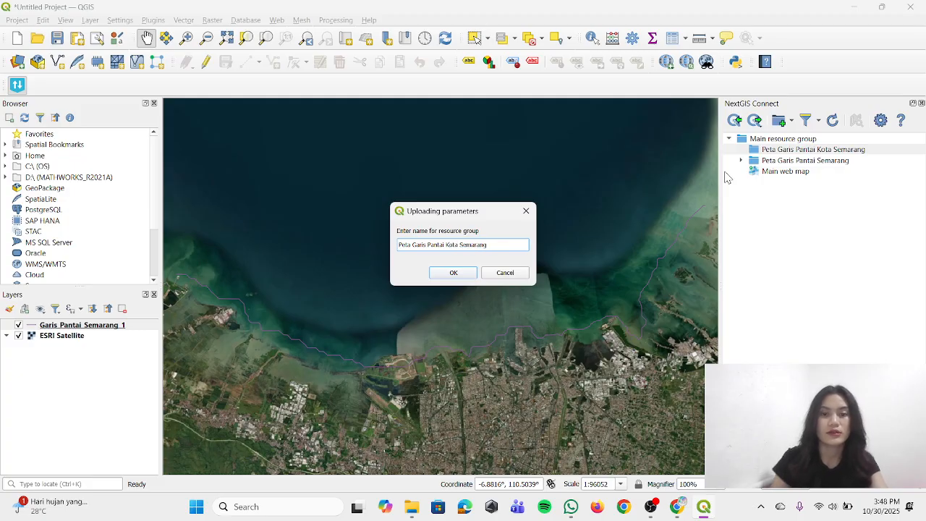
{"action": "left_click", "coordinate": [455, 272]}
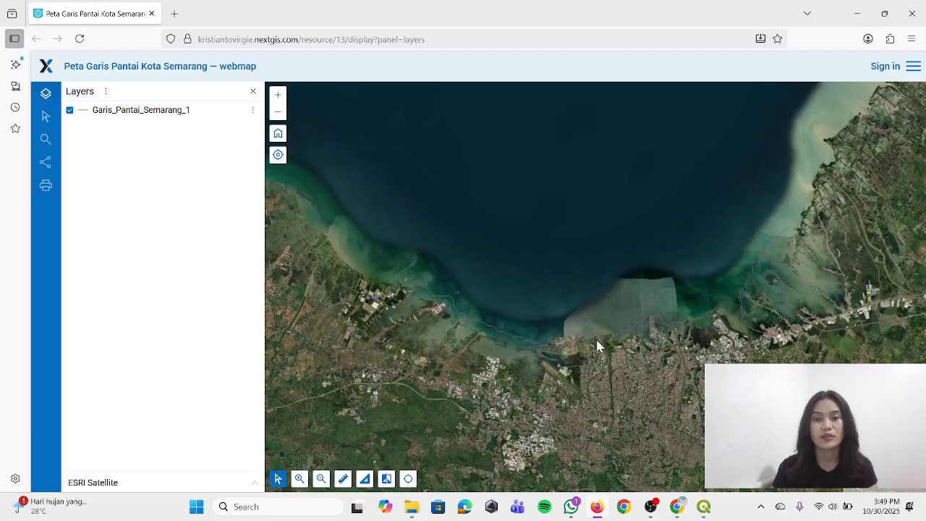
Examine the coastline on the published web map and display the feature table of Garis_Pantai_Semarang_1
{"action": "scroll", "coordinate": [596, 337], "scroll_direction": "down", "scroll_amount": 1}
{"action": "scroll", "coordinate": [595, 340], "scroll_direction": "up", "scroll_amount": 2}
{"action": "scroll", "coordinate": [596, 342], "scroll_direction": "up", "scroll_amount": 1}
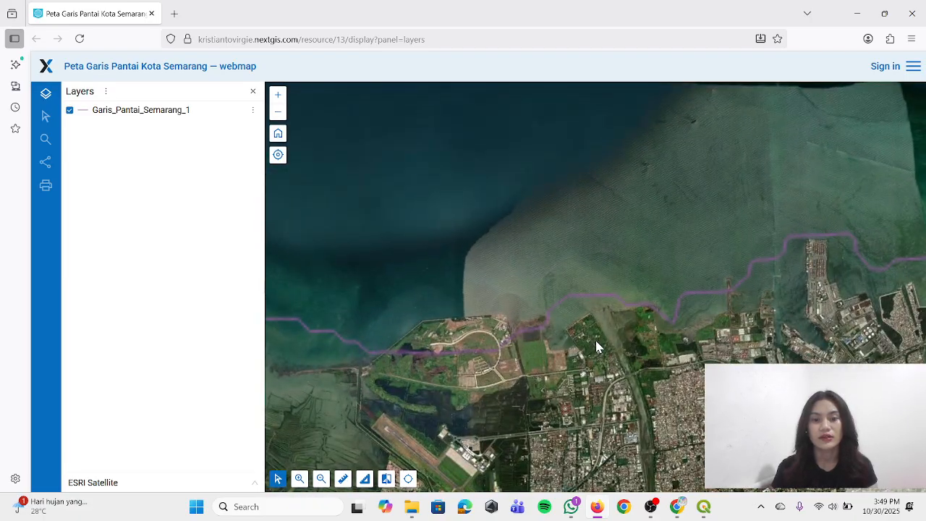
{"action": "scroll", "coordinate": [586, 351], "scroll_direction": "down", "scroll_amount": 1}
{"action": "scroll", "coordinate": [575, 353], "scroll_direction": "up", "scroll_amount": 1}
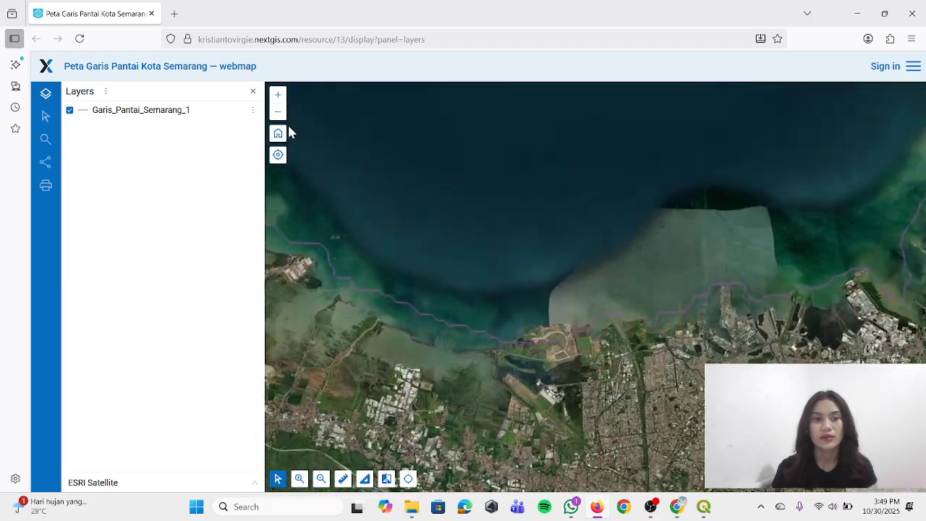
{"action": "left_click", "coordinate": [253, 110]}
{"action": "left_click", "coordinate": [206, 152]}
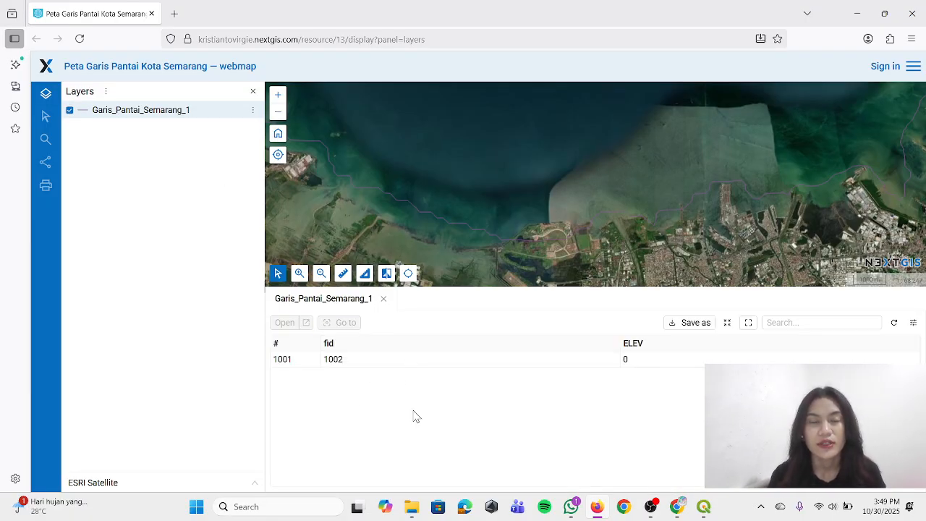
Switch to QGIS, view the attribute table of Garis_Pantai_Semarang_1 and compare it with the table on the web map
{"action": "left_click", "coordinate": [703, 506]}
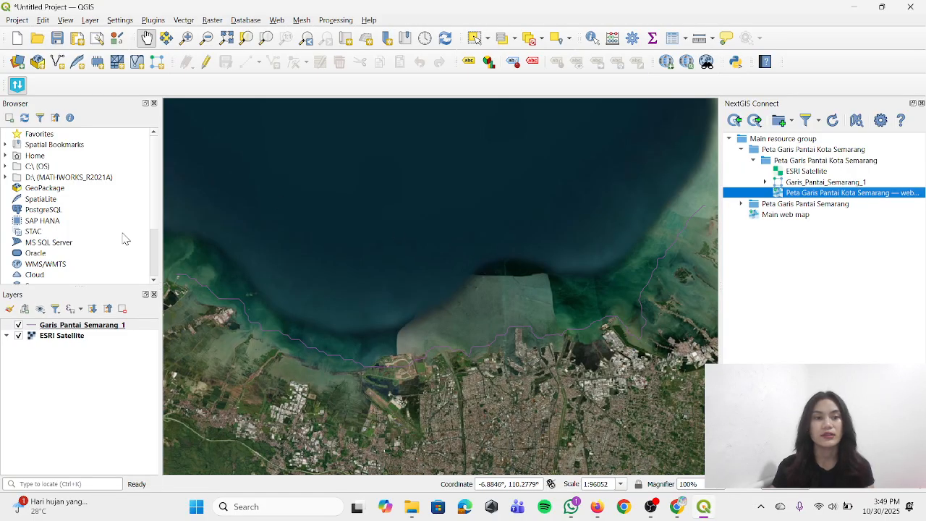
{"action": "right_click", "coordinate": [67, 327]}
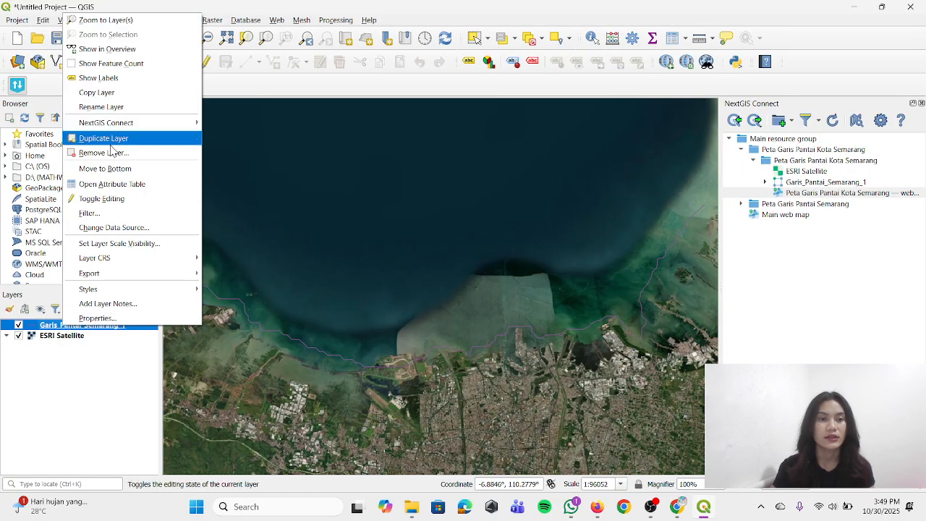
{"action": "left_click", "coordinate": [121, 186]}
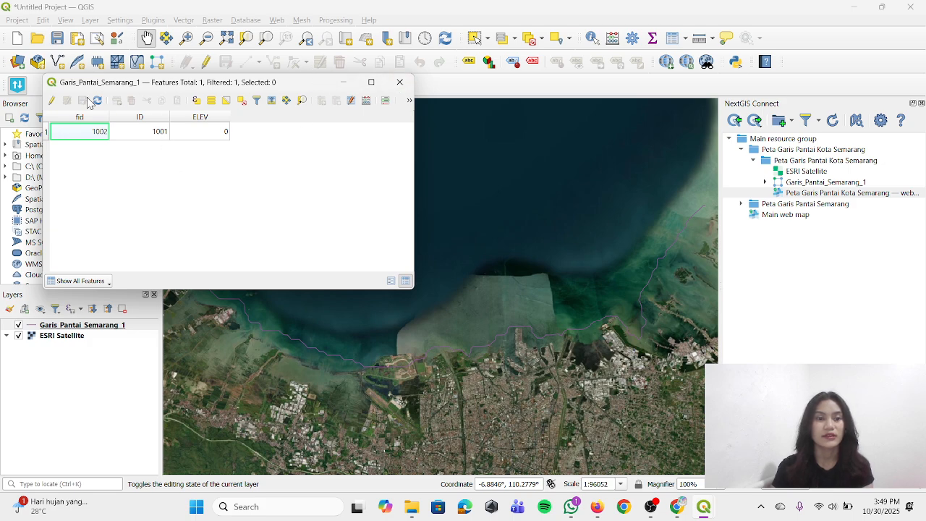
{"action": "left_click", "coordinate": [399, 82]}
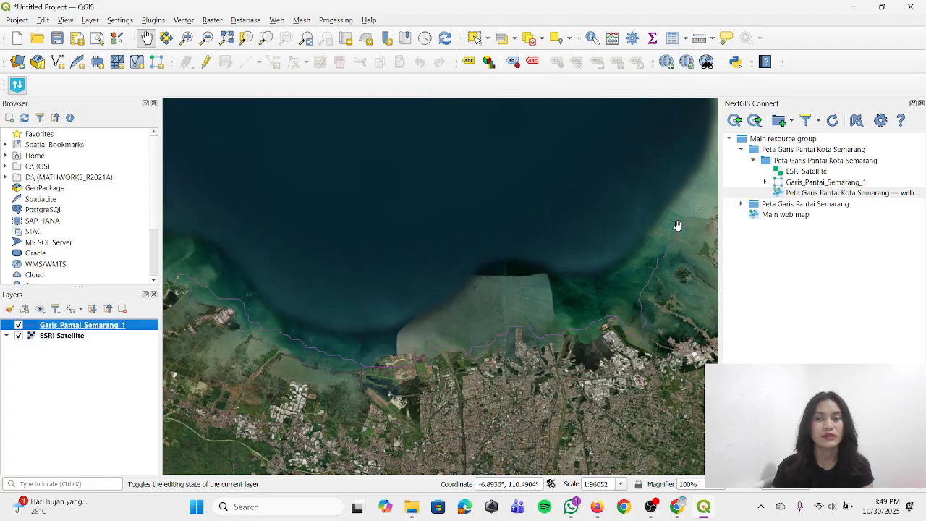
{"action": "left_click", "coordinate": [704, 508]}
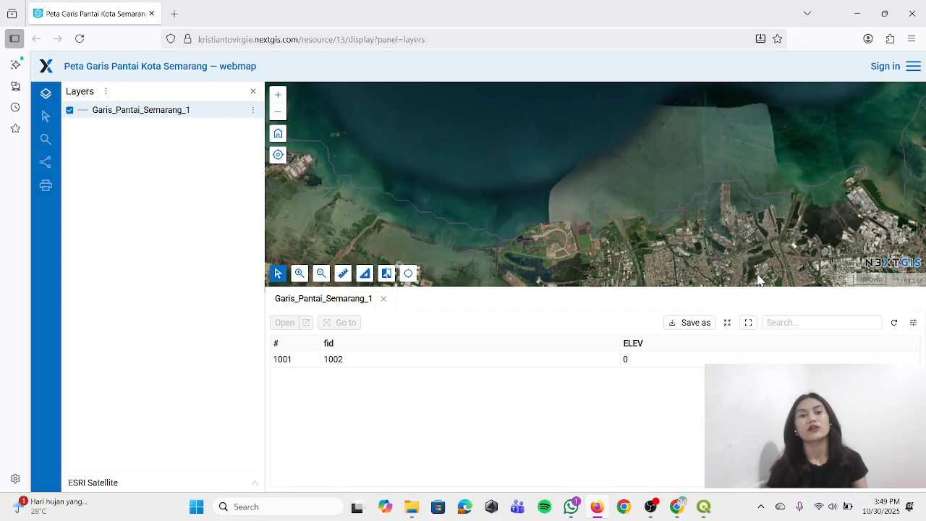
{"action": "left_click", "coordinate": [856, 13]}
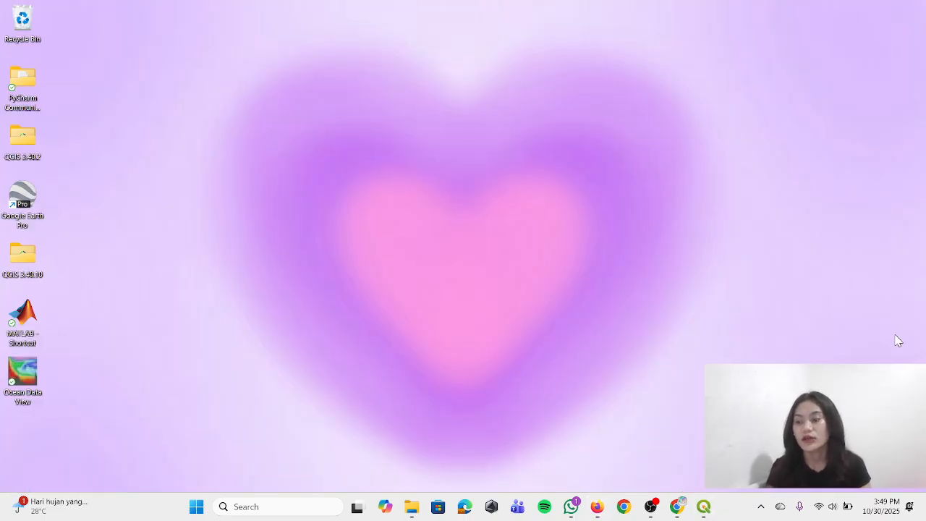
Switch to QGIS and create a print layout titled "Peta Garis Pantai Kota Semarang", enlarging the map view first and maximizing the layout window
{"action": "left_click", "coordinate": [703, 508]}
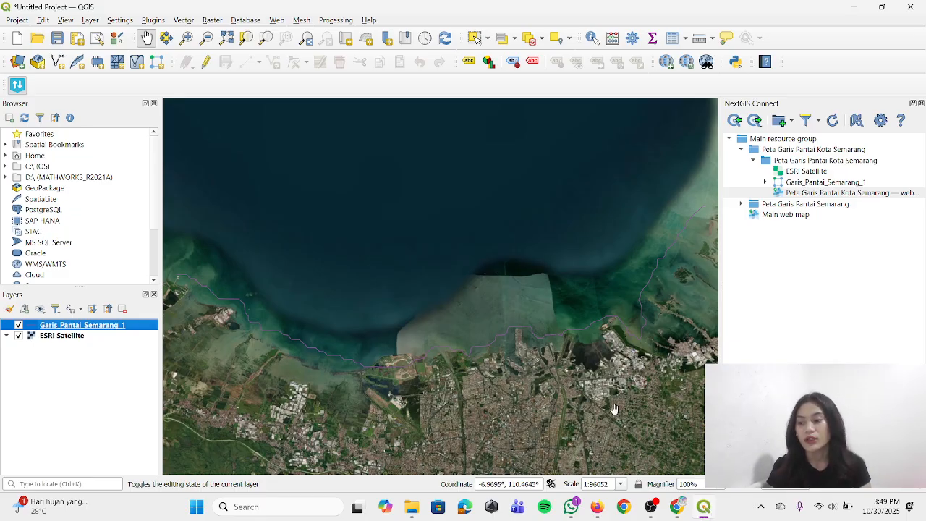
{"action": "left_click_drag", "start_coordinate": [720, 395], "coordinate": [793, 394]}
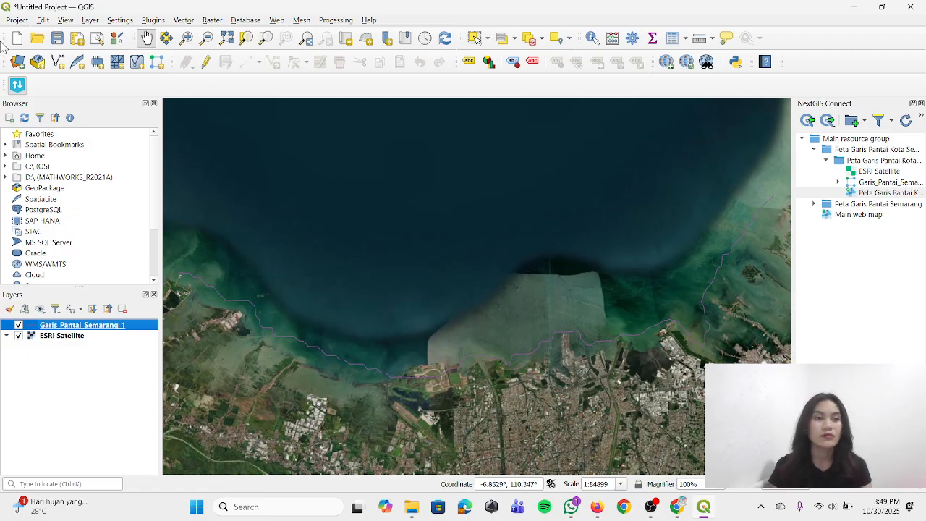
{"action": "left_click", "coordinate": [18, 20]}
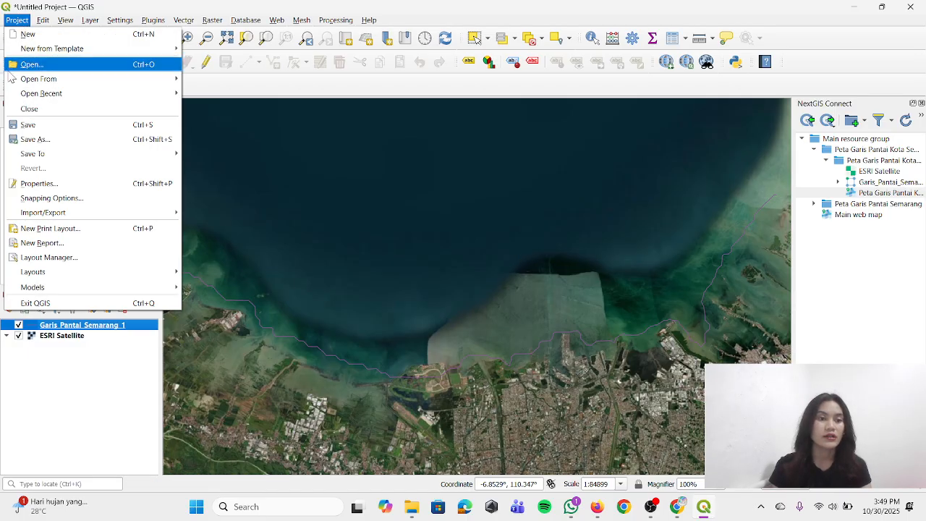
{"action": "left_click", "coordinate": [63, 232]}
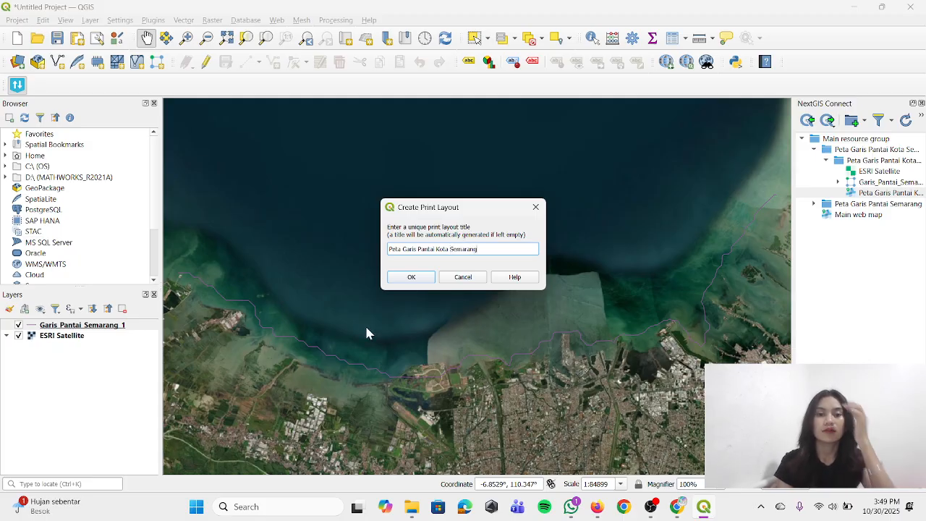
{"action": "left_click", "coordinate": [402, 279]}
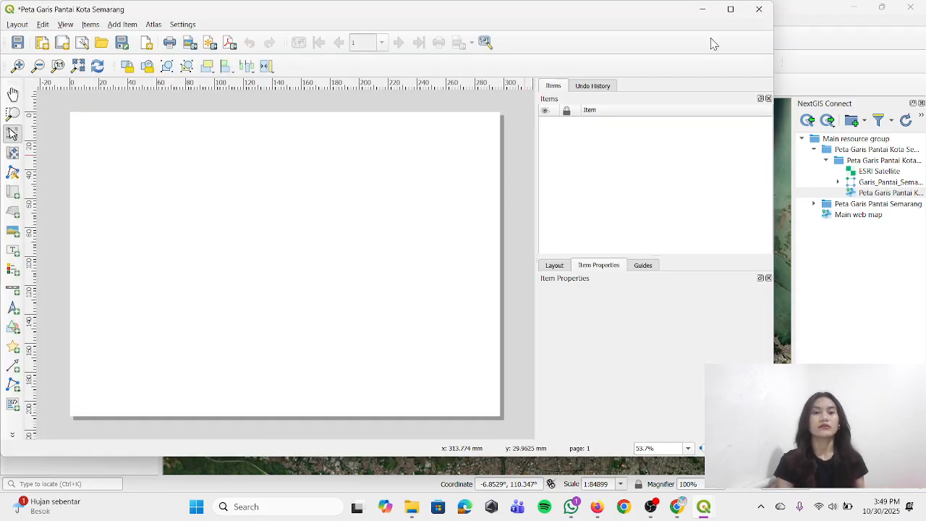
{"action": "left_click", "coordinate": [730, 11]}
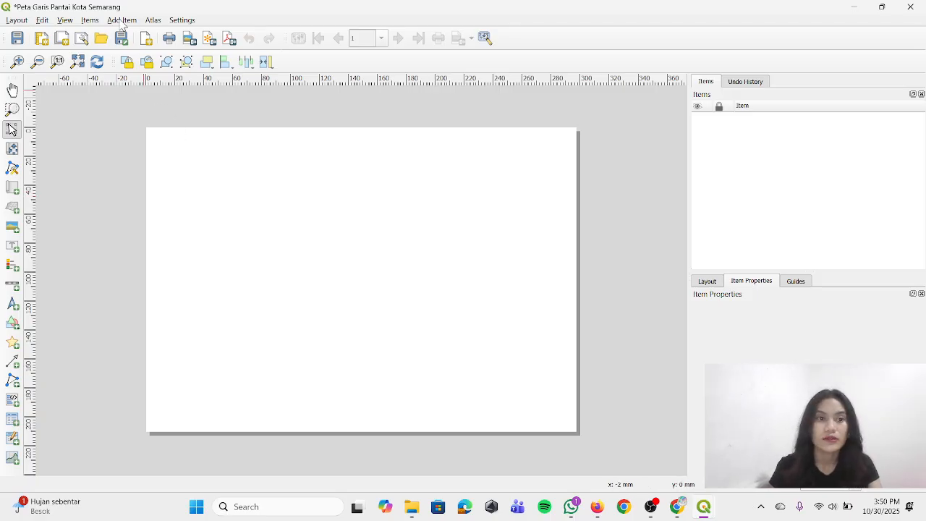
{"action": "left_click", "coordinate": [121, 21]}
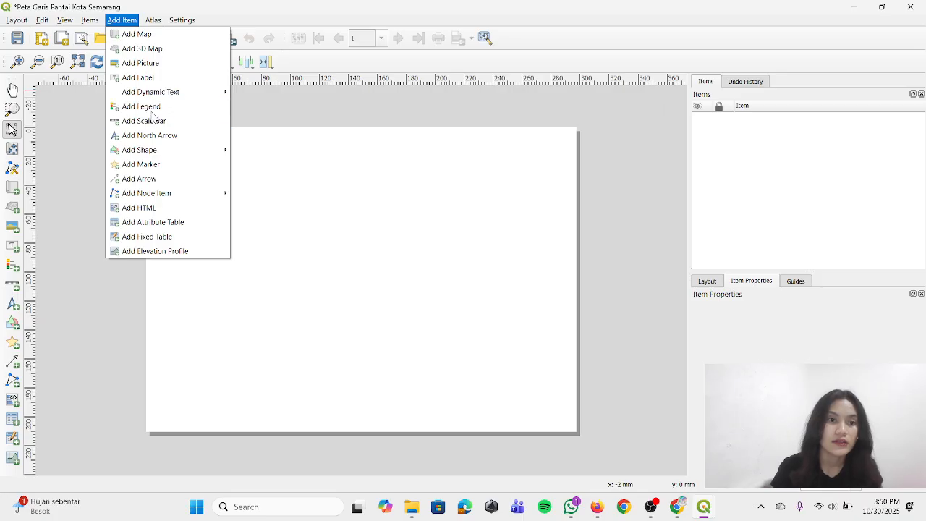
{"action": "mouse_move", "coordinate": [147, 151]}
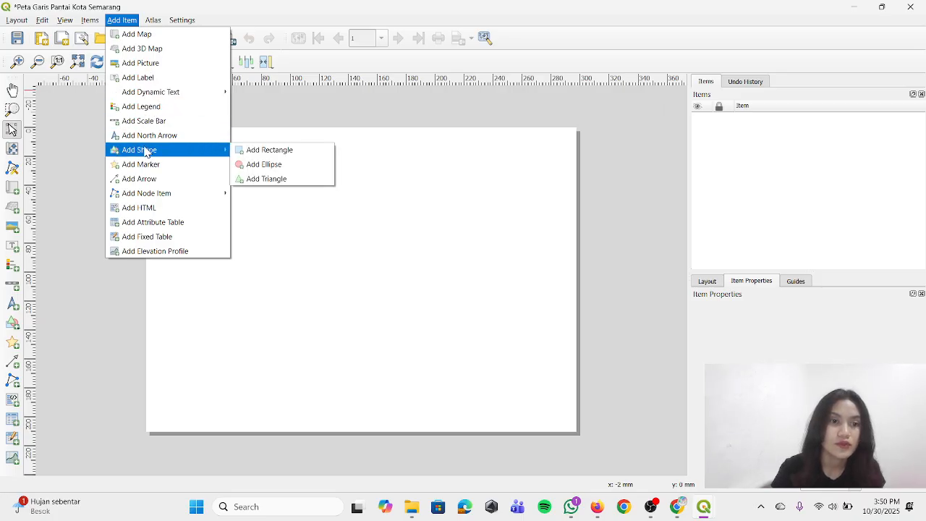
{"action": "left_click", "coordinate": [244, 150]}
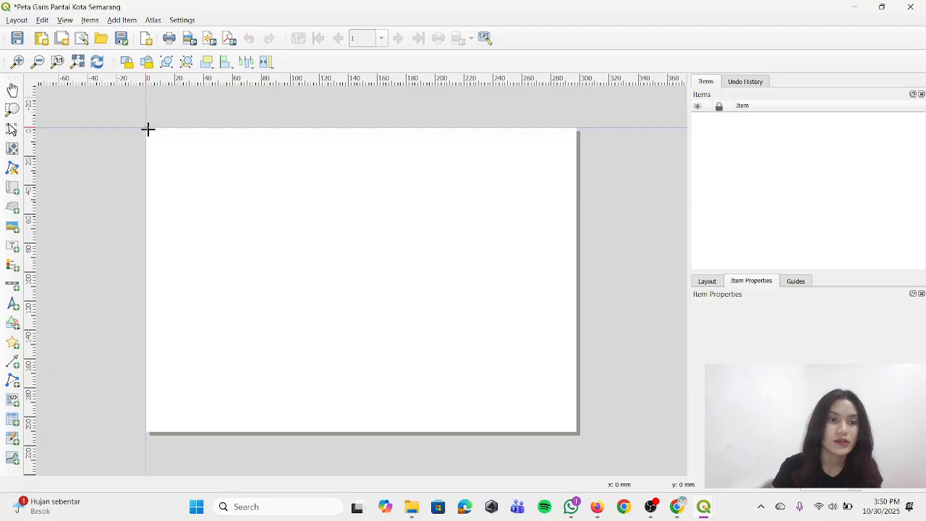
{"action": "mouse_move", "coordinate": [148, 129]}
{"action": "left_mouse_down"}
{"action": "mouse_move", "coordinate": [279, 238]}
{"action": "mouse_move", "coordinate": [577, 433]}
{"action": "left_mouse_up"}
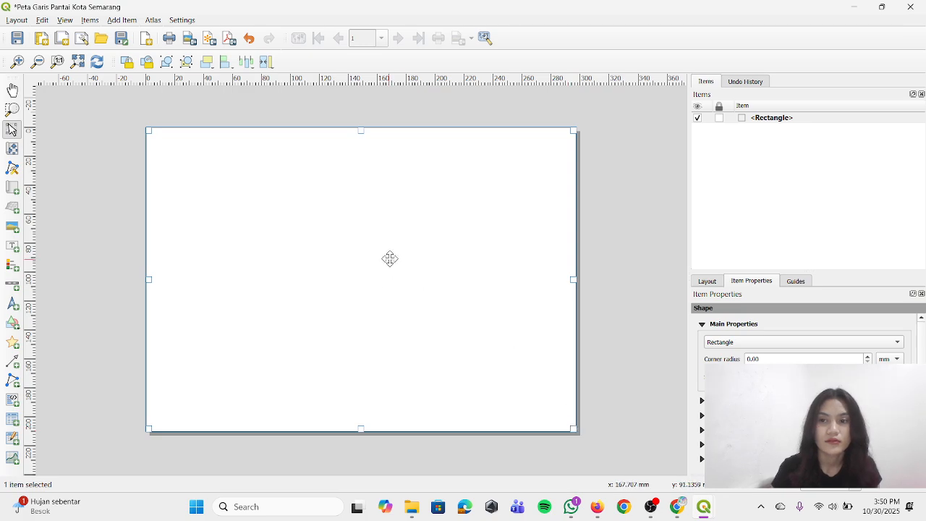
{"action": "right_click", "coordinate": [765, 118]}
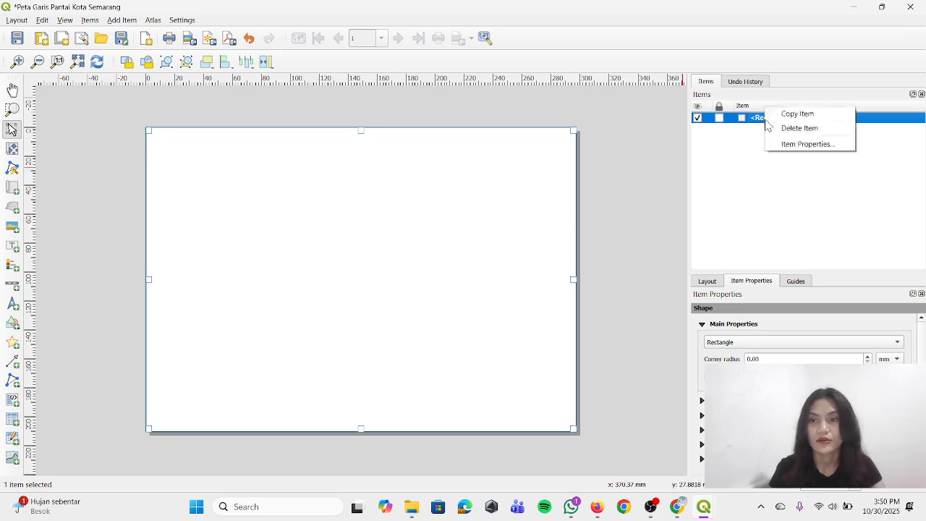
{"action": "left_click", "coordinate": [781, 129]}
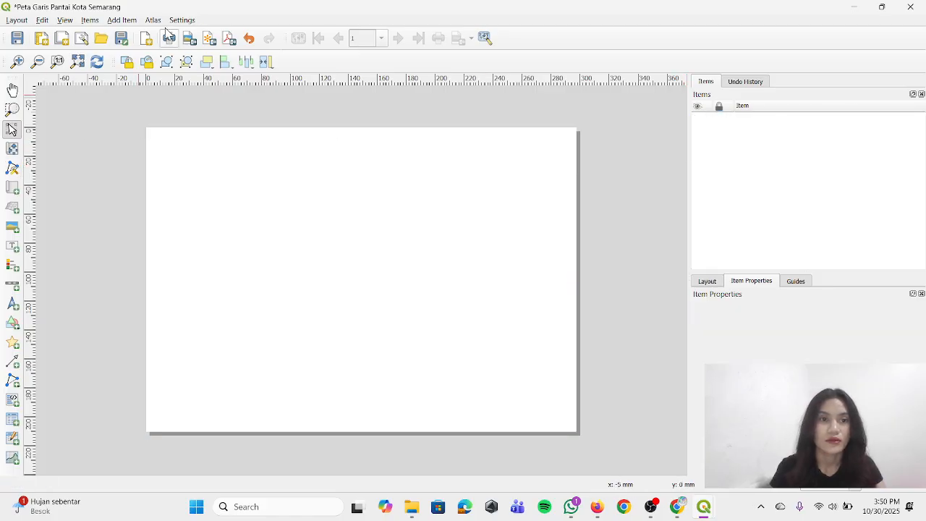
{"action": "left_click", "coordinate": [121, 20]}
{"action": "mouse_move", "coordinate": [178, 150]}
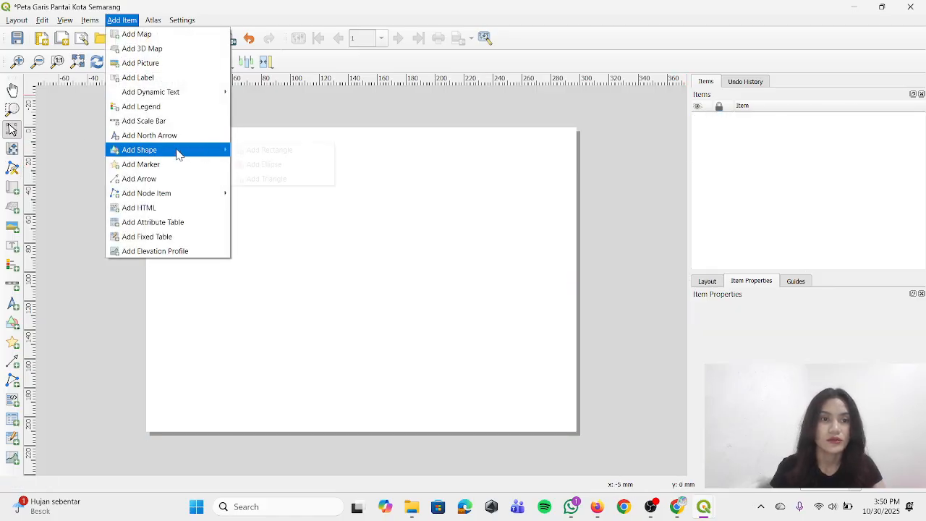
{"action": "left_click", "coordinate": [253, 149]}
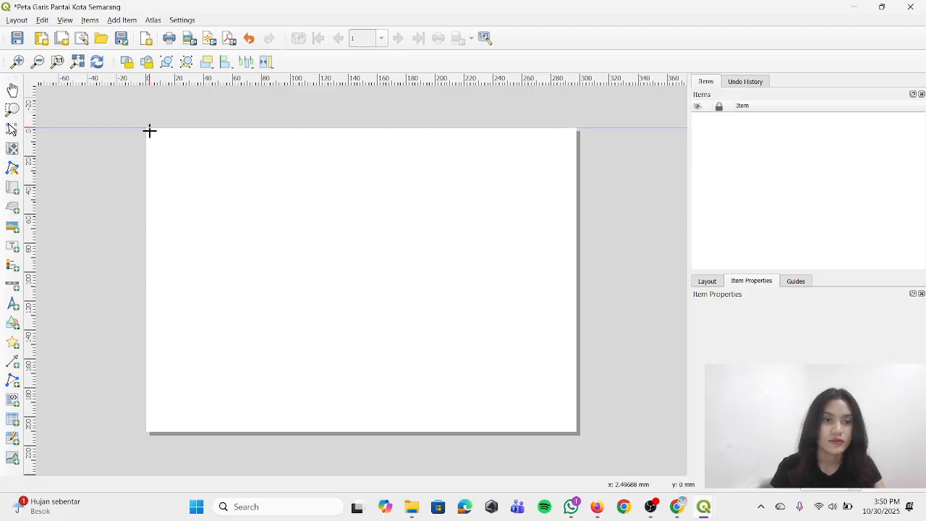
{"action": "left_click_drag", "start_coordinate": [149, 130], "coordinate": [167, 146]}
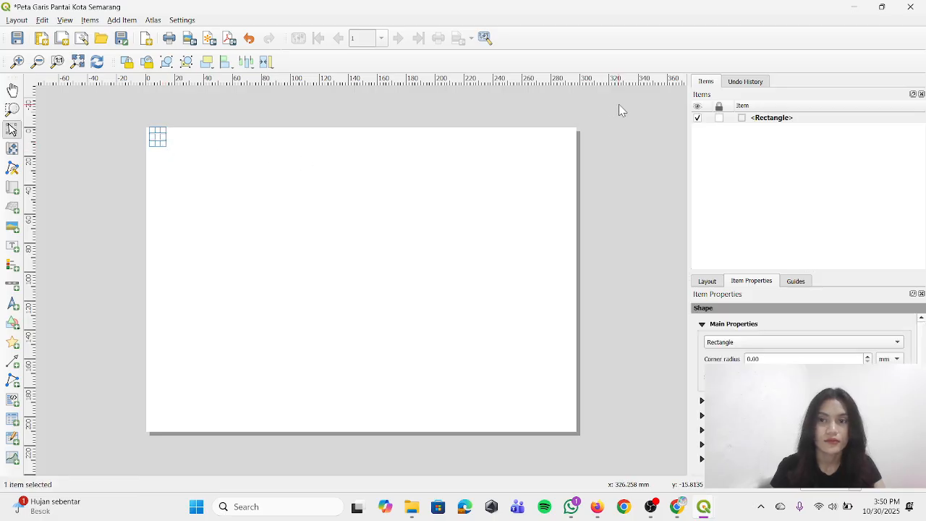
{"action": "left_click", "coordinate": [802, 119]}
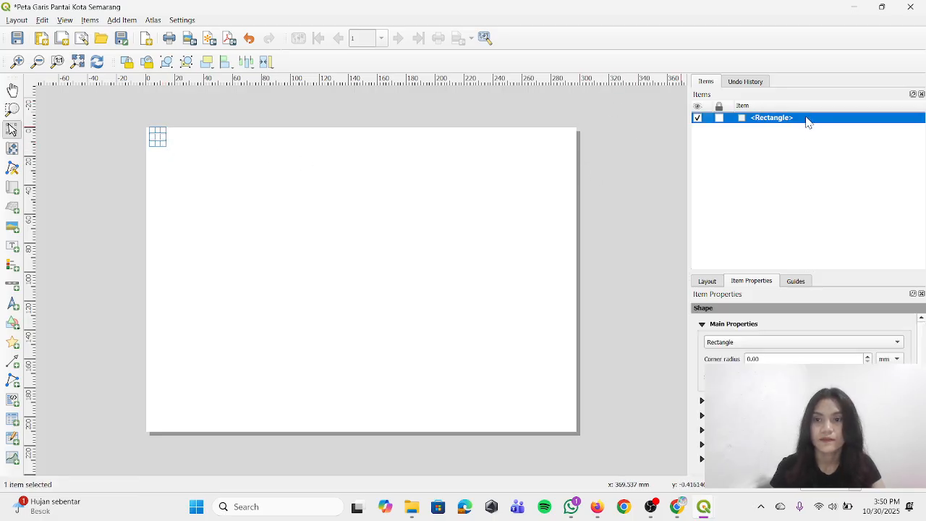
{"action": "right_click", "coordinate": [806, 122]}
{"action": "left_click", "coordinate": [832, 124]}
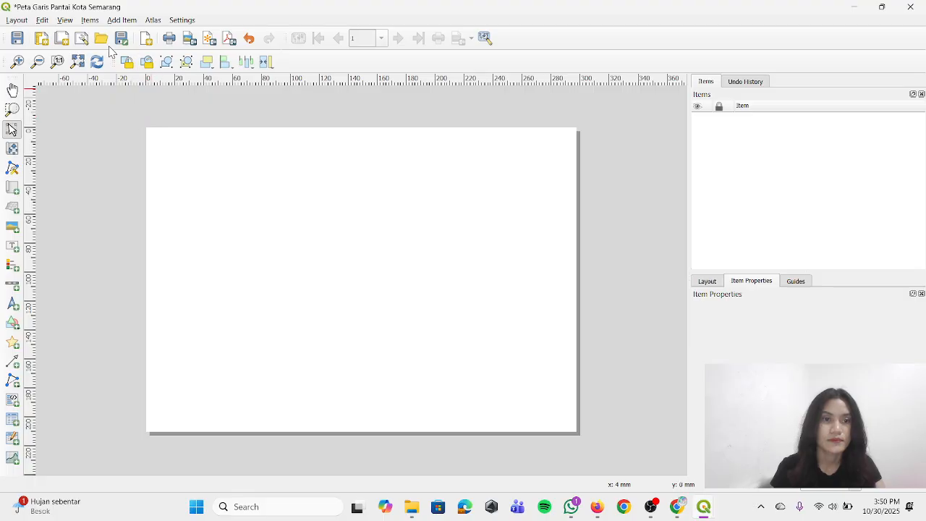
Draw a rectangle frame slightly inside the page edges, starting about 2.5 mm from the page's left edge
{"action": "left_click", "coordinate": [121, 19]}
{"action": "mouse_move", "coordinate": [183, 150]}
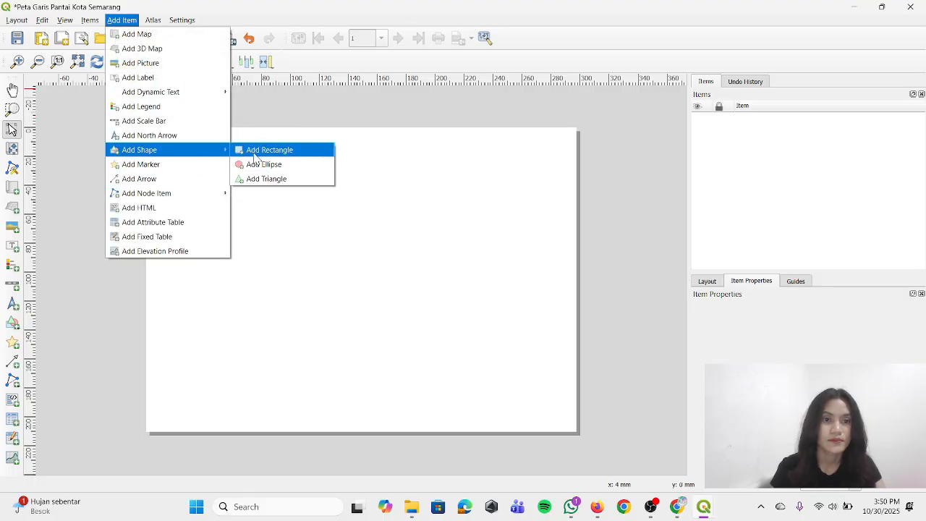
{"action": "left_click", "coordinate": [254, 153]}
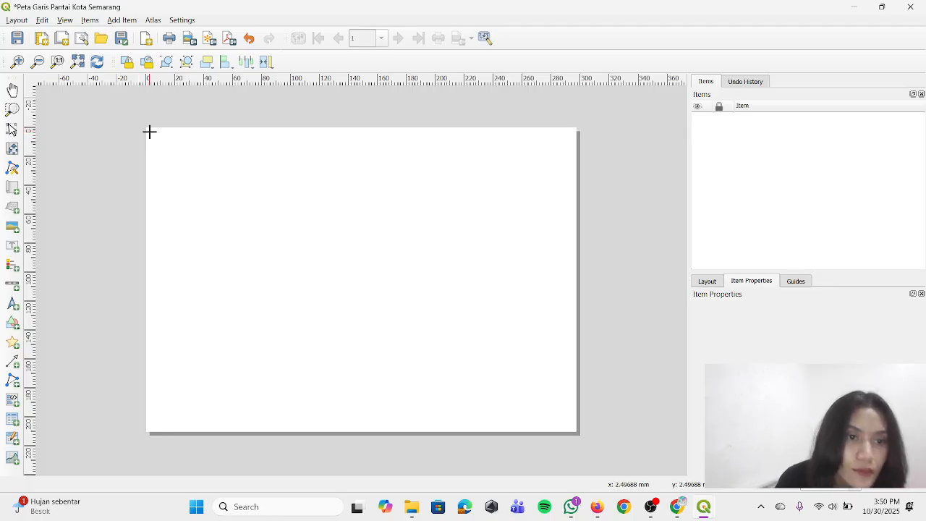
{"action": "left_click_drag", "start_coordinate": [149, 131], "coordinate": [571, 428]}
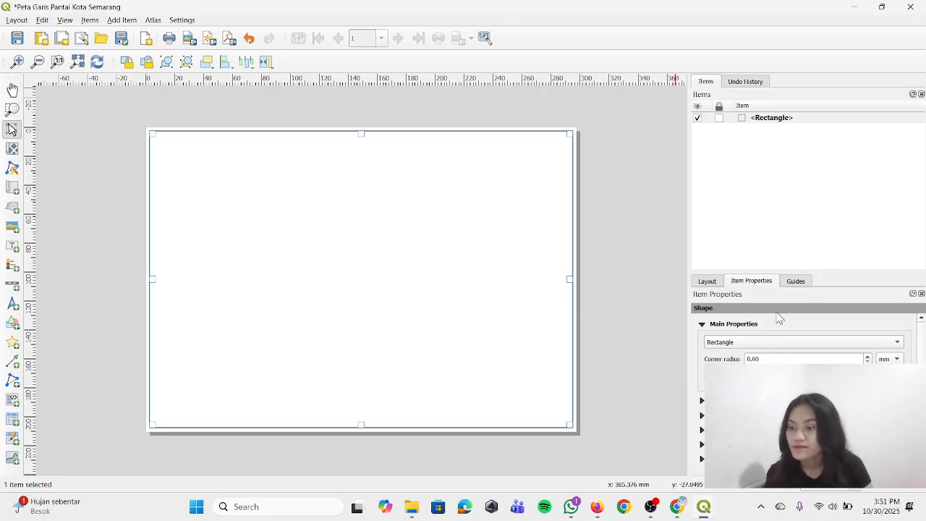
{"action": "scroll", "coordinate": [756, 341], "scroll_direction": "up", "scroll_amount": 1}
{"action": "scroll", "coordinate": [731, 344], "scroll_direction": "down", "scroll_amount": 2}
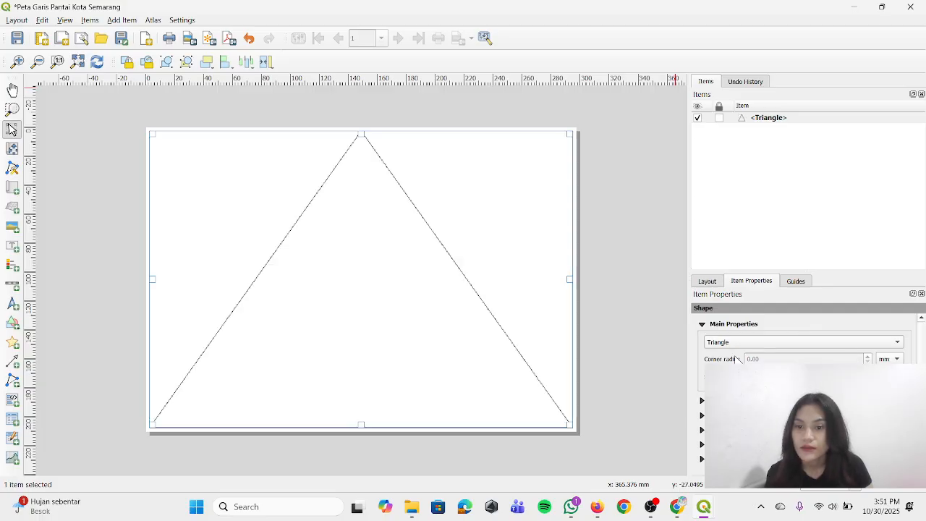
{"action": "scroll", "coordinate": [772, 345], "scroll_direction": "up", "scroll_amount": 1}
{"action": "left_click", "coordinate": [777, 345]}
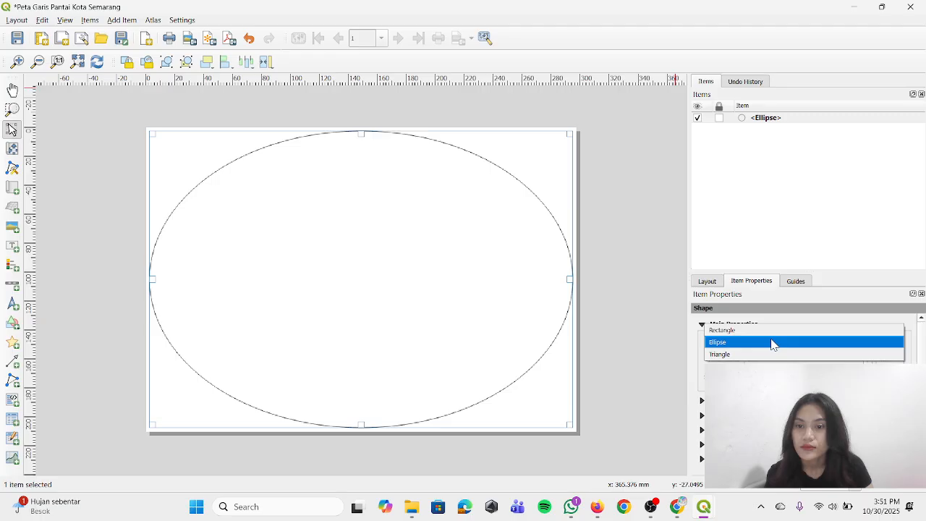
{"action": "left_click", "coordinate": [772, 332]}
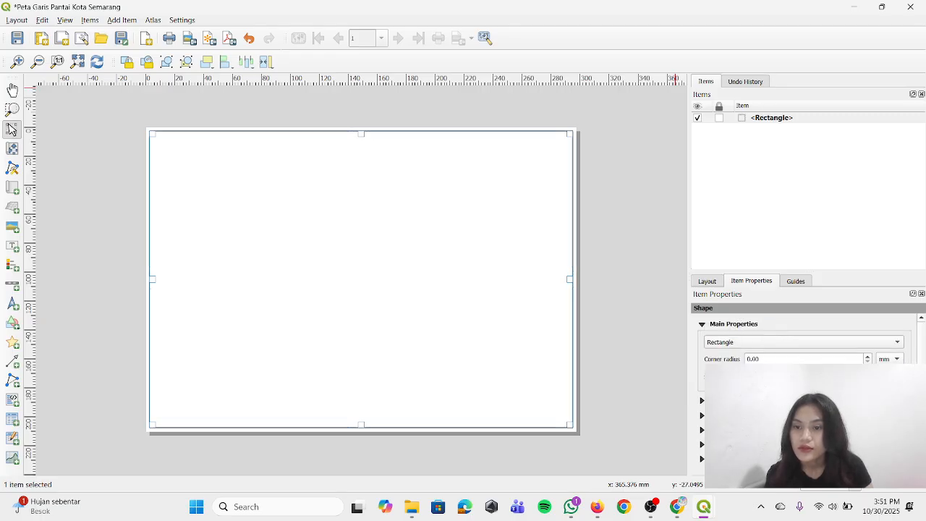
Set the stroke width of the frame rectangle's Simple Fill symbol to 1
{"action": "left_click", "coordinate": [810, 377]}
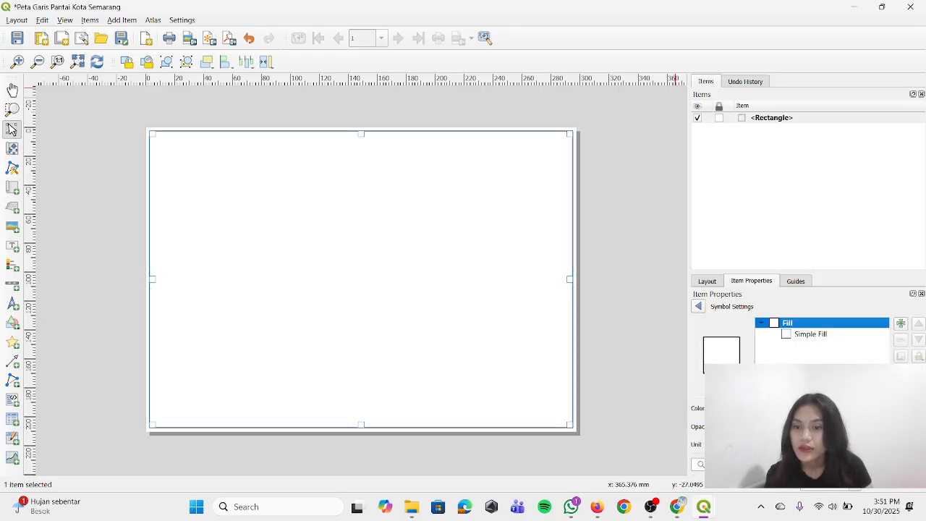
{"action": "left_click", "coordinate": [815, 340]}
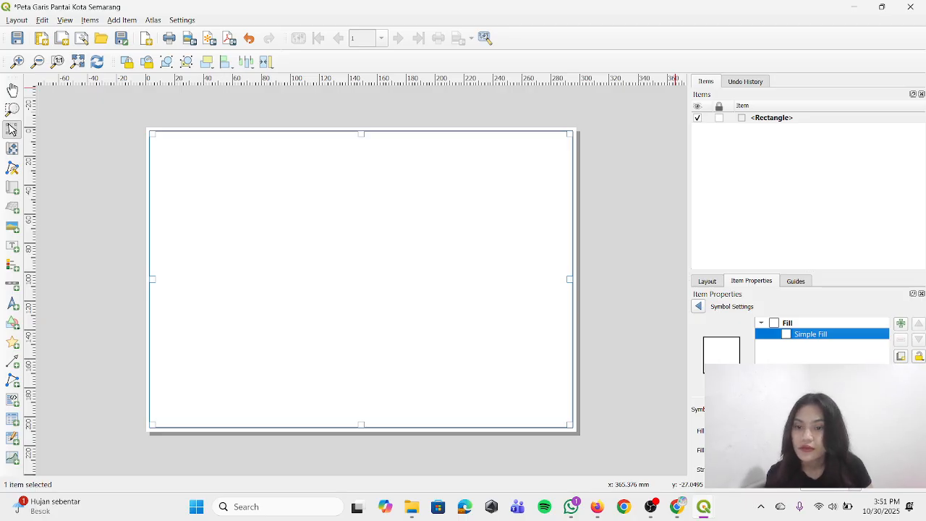
{"action": "scroll", "coordinate": [796, 440], "scroll_direction": "down", "scroll_amount": 1}
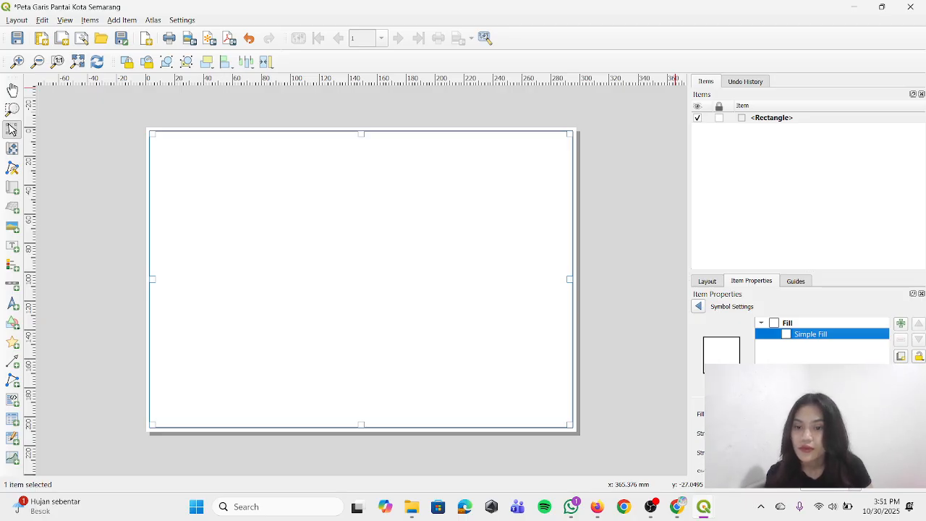
{"action": "left_click", "coordinate": [810, 453]}
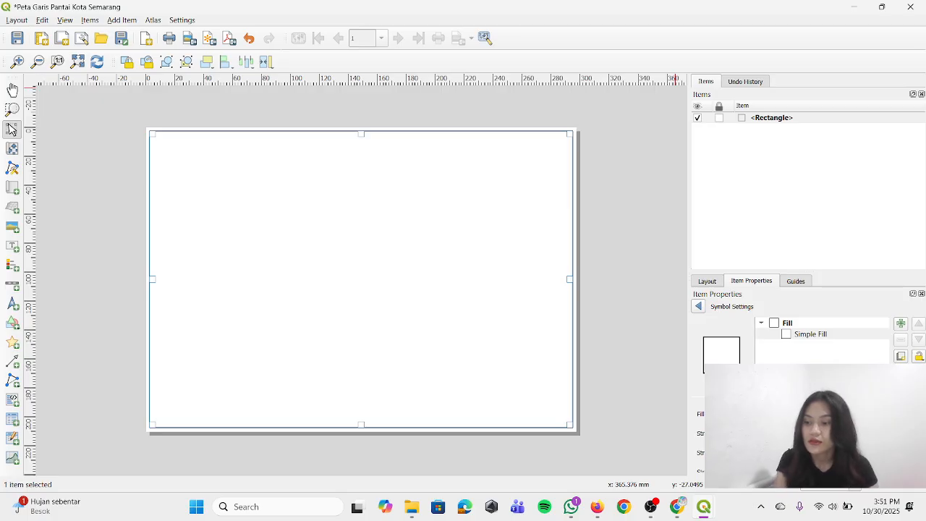
{"action": "type", "text": "1"}
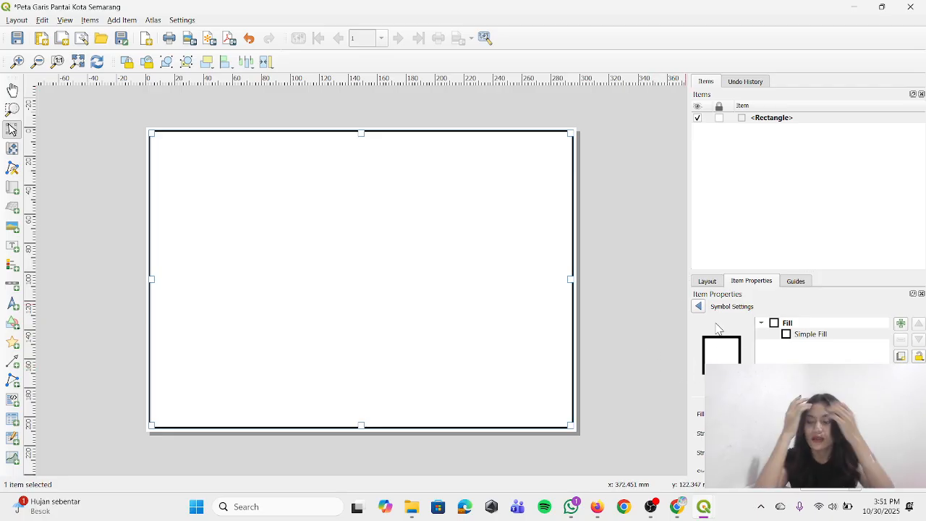
Add a map spanning nearly the full width of the frame and a little more than its upper half
{"action": "left_click", "coordinate": [120, 20]}
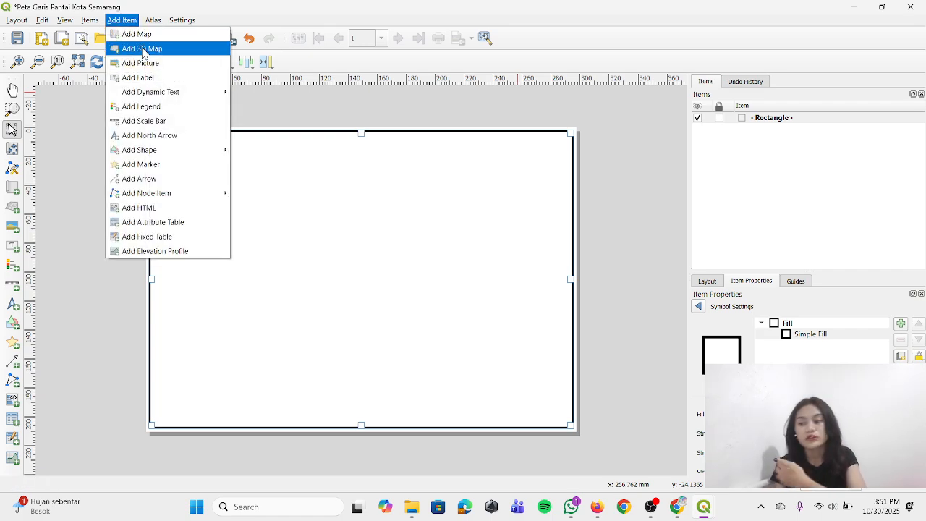
{"action": "left_click", "coordinate": [145, 34]}
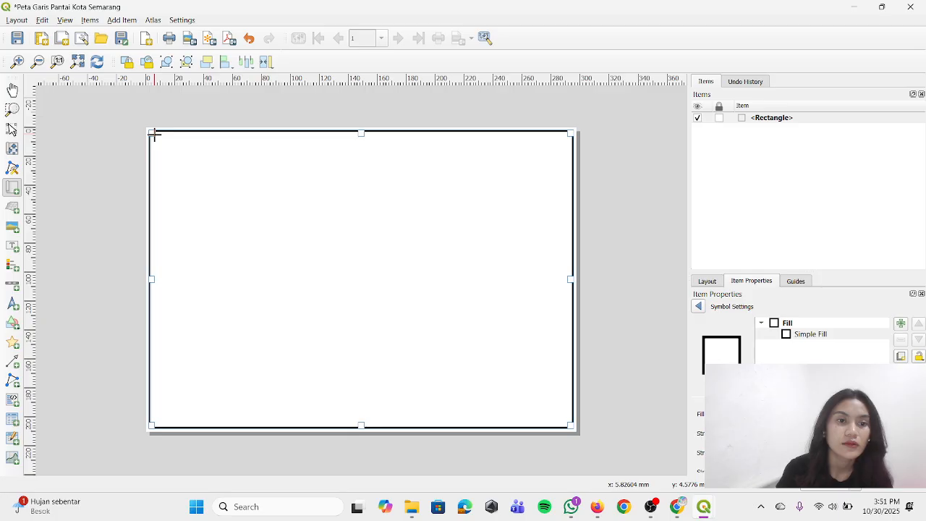
{"action": "left_click_drag", "start_coordinate": [155, 133], "coordinate": [570, 309]}
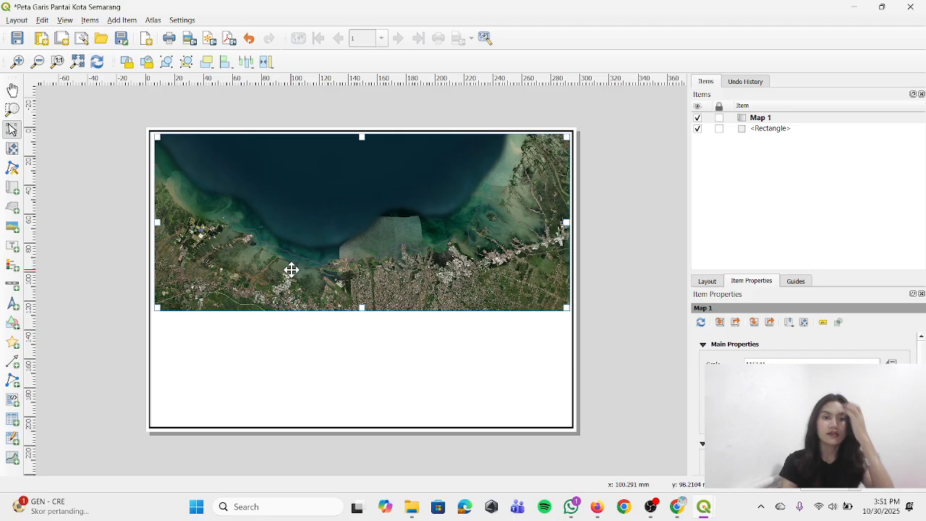
{"action": "left_click", "coordinate": [667, 116]}
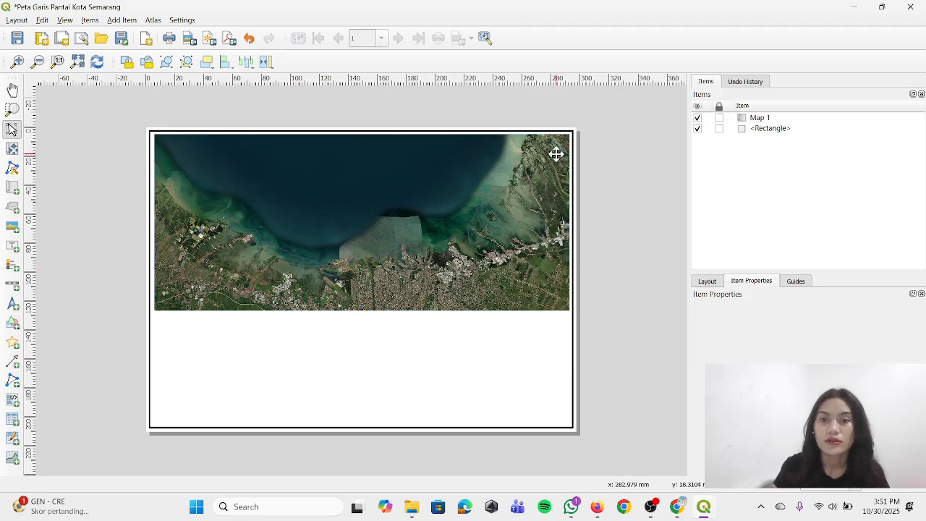
Shift the content of Map 1 slightly within its frame and try a closer scale before returning to the whole coastline
{"action": "left_click", "coordinate": [352, 253]}
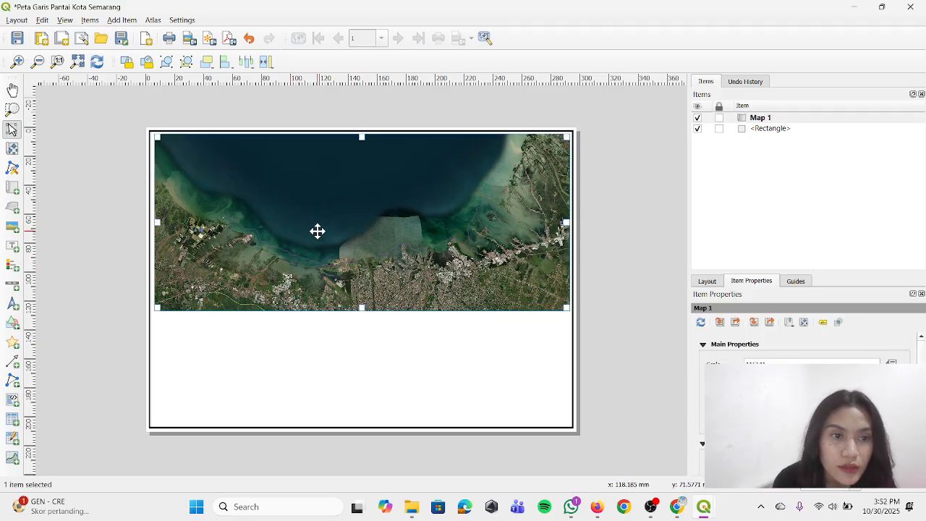
{"action": "scroll", "coordinate": [360, 255], "scroll_direction": "down", "scroll_amount": 2}
{"action": "scroll", "coordinate": [360, 256], "scroll_direction": "up", "scroll_amount": 2}
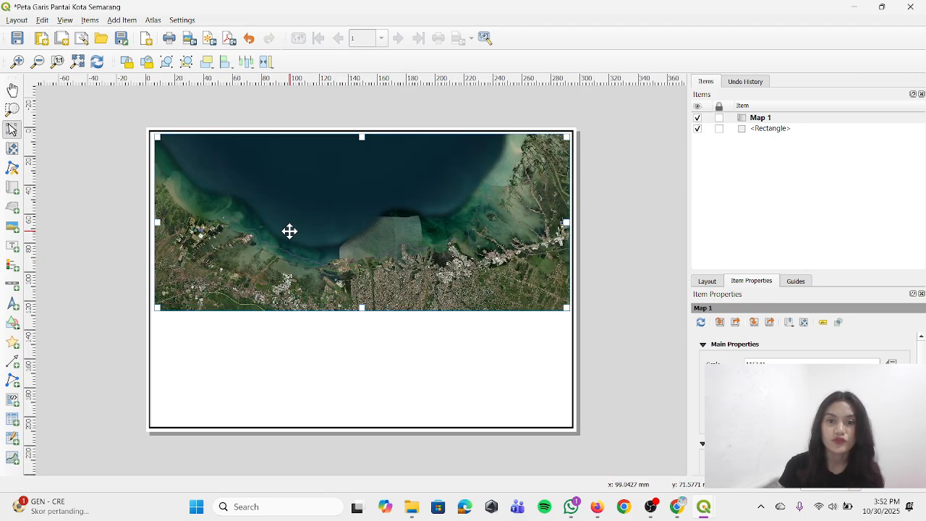
{"action": "left_click", "coordinate": [10, 153]}
{"action": "left_click", "coordinate": [321, 208]}
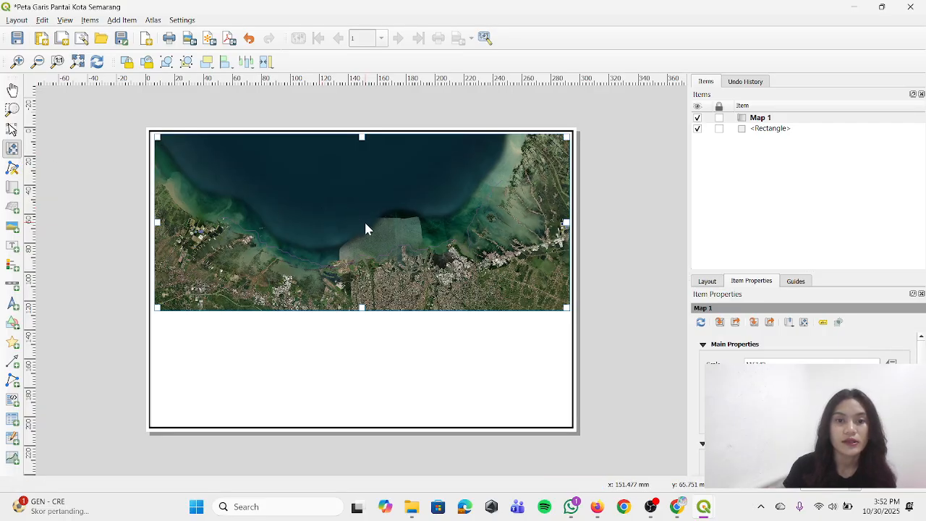
{"action": "left_click_drag", "start_coordinate": [366, 224], "coordinate": [365, 227]}
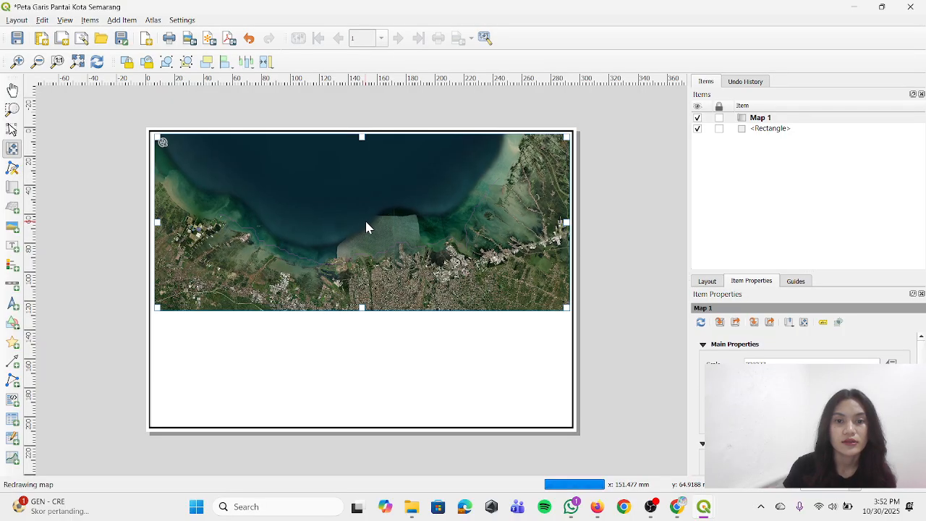
{"action": "scroll", "coordinate": [366, 227], "scroll_direction": "up", "scroll_amount": 2}
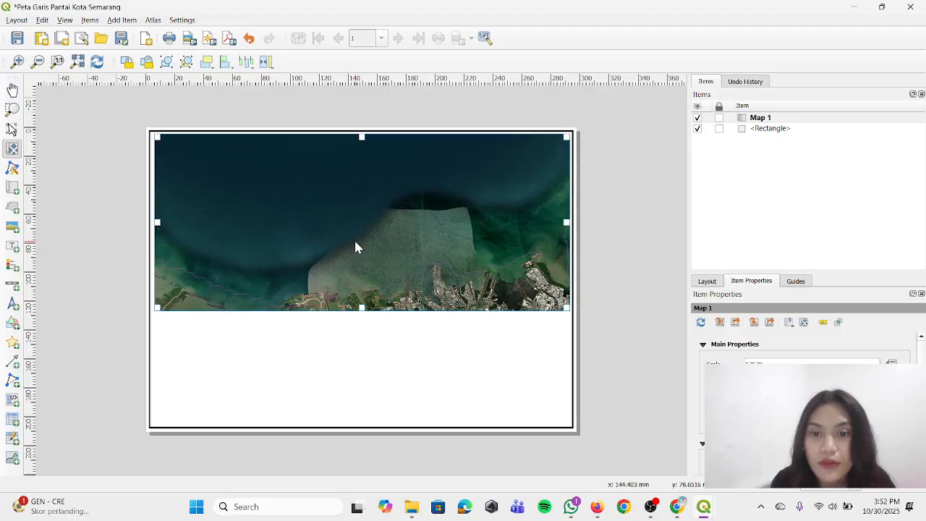
{"action": "scroll", "coordinate": [355, 239], "scroll_direction": "down", "scroll_amount": 2}
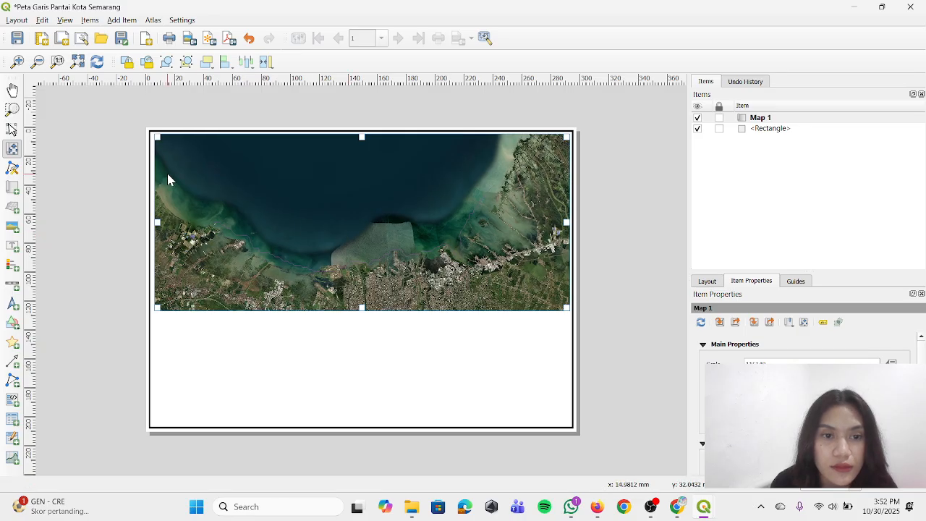
{"action": "left_click", "coordinate": [18, 63]}
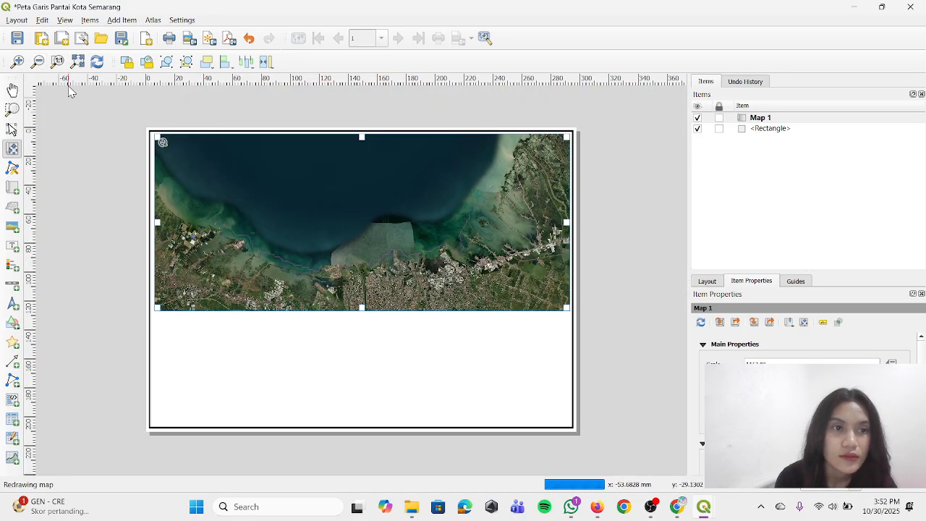
{"action": "left_click", "coordinate": [37, 62]}
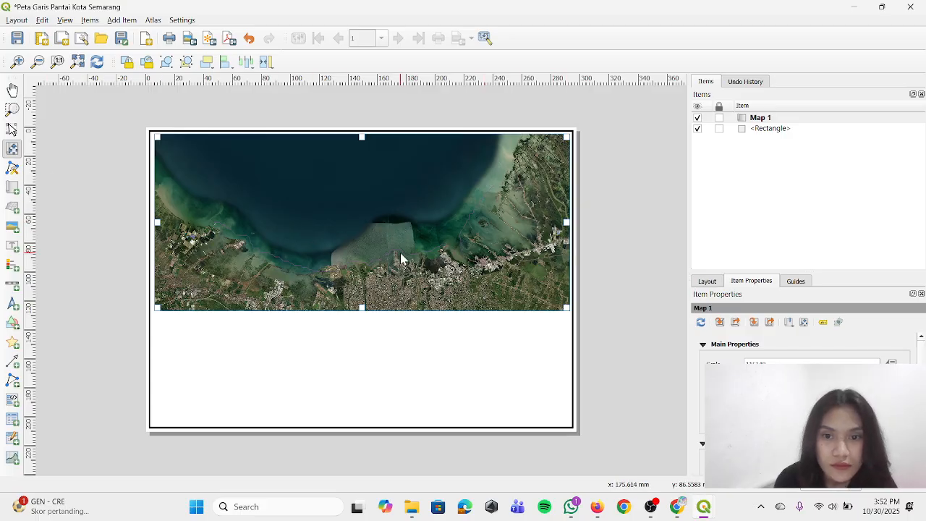
{"action": "left_click", "coordinate": [12, 129]}
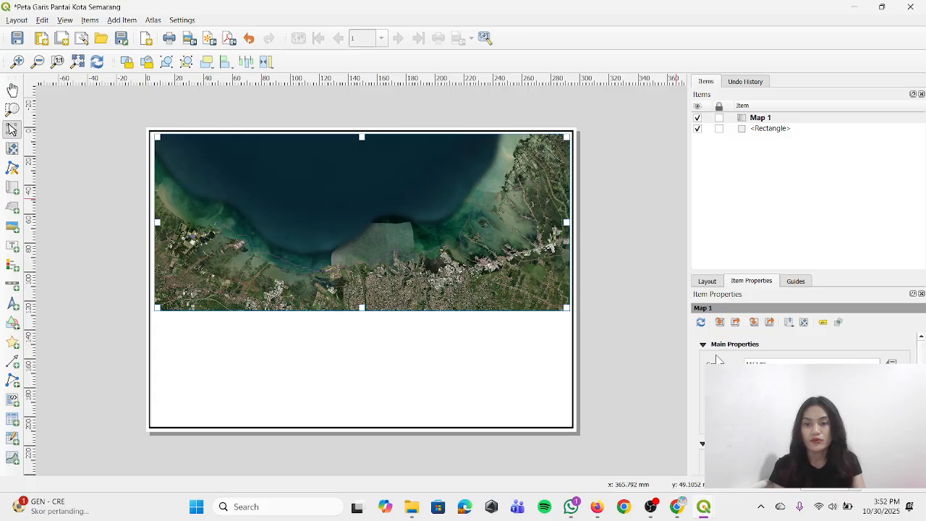
Add a grid to Map 1 and open the grid's properties
{"action": "left_click", "coordinate": [729, 345]}
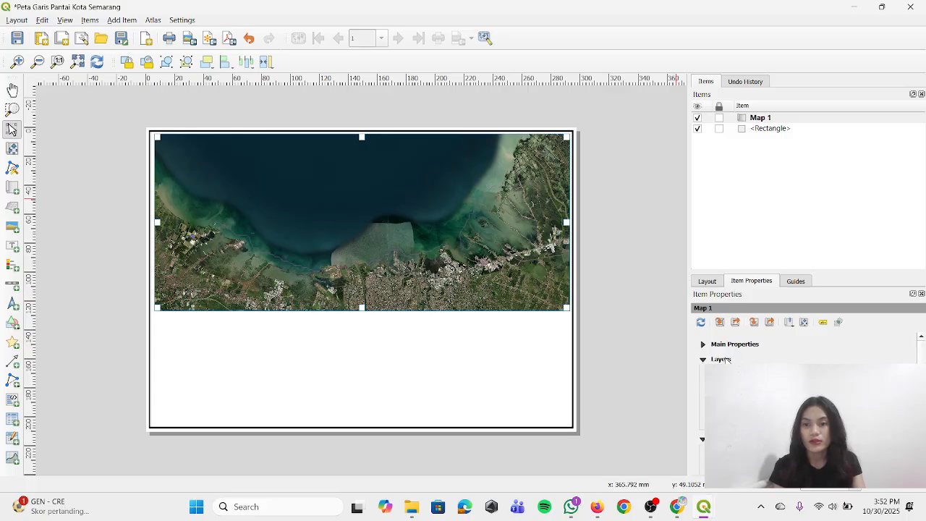
{"action": "left_click", "coordinate": [725, 375]}
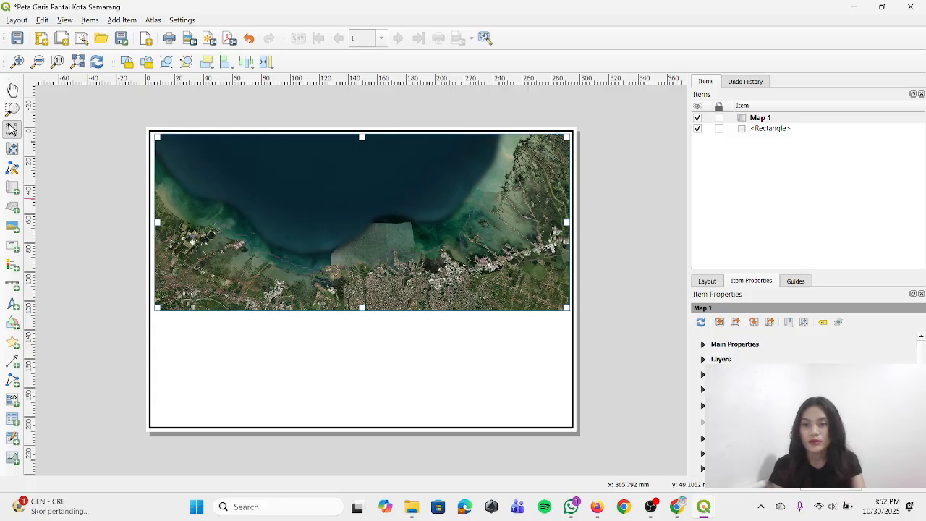
{"action": "left_click", "coordinate": [720, 438]}
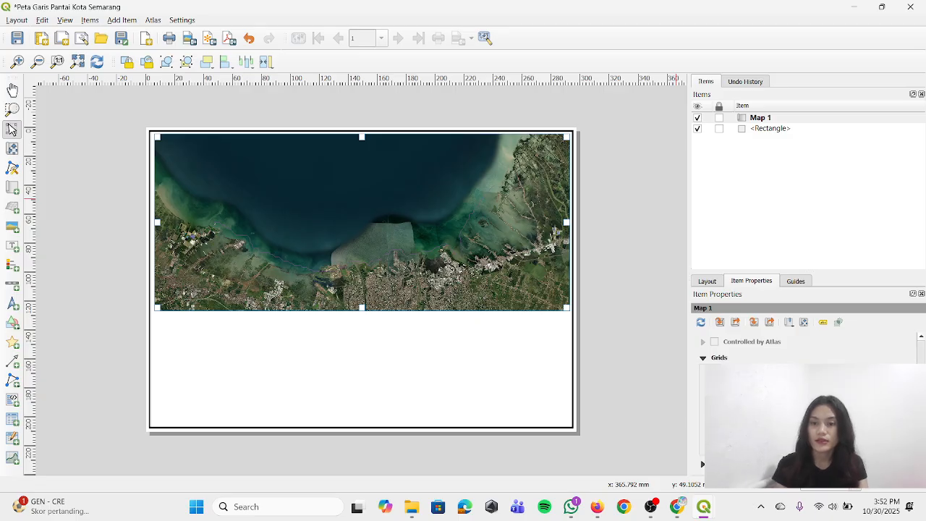
{"action": "left_click", "coordinate": [804, 445]}
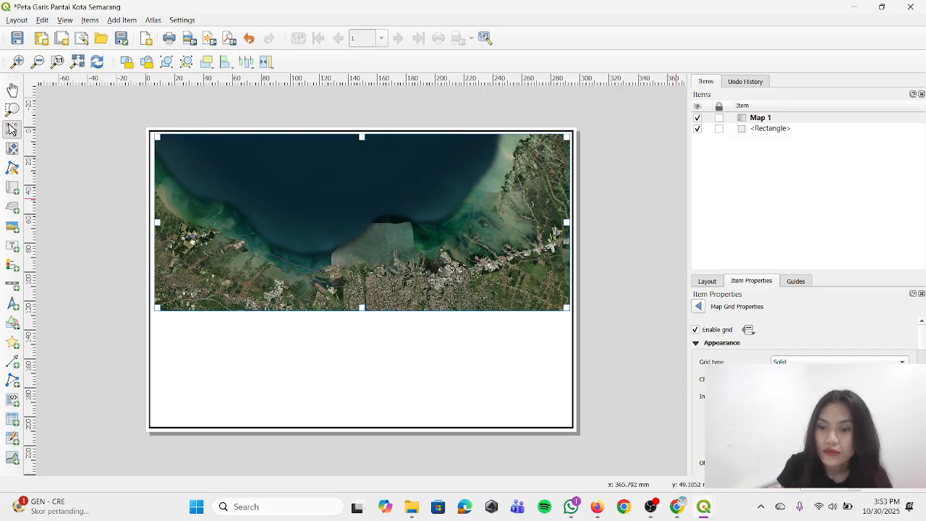
Examine the layout's general, grid, margin and guide settings, reselecting Map 1 along the way
{"action": "left_click", "coordinate": [681, 441]}
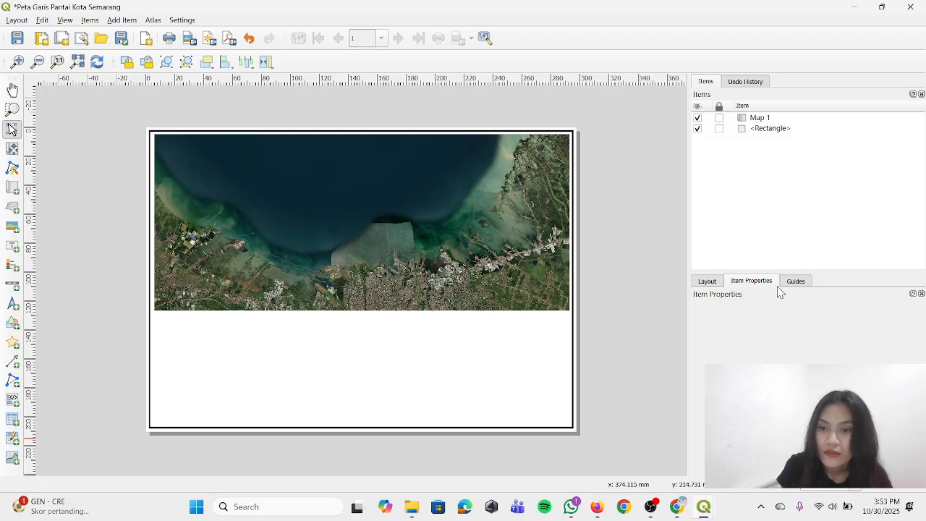
{"action": "left_click", "coordinate": [715, 282]}
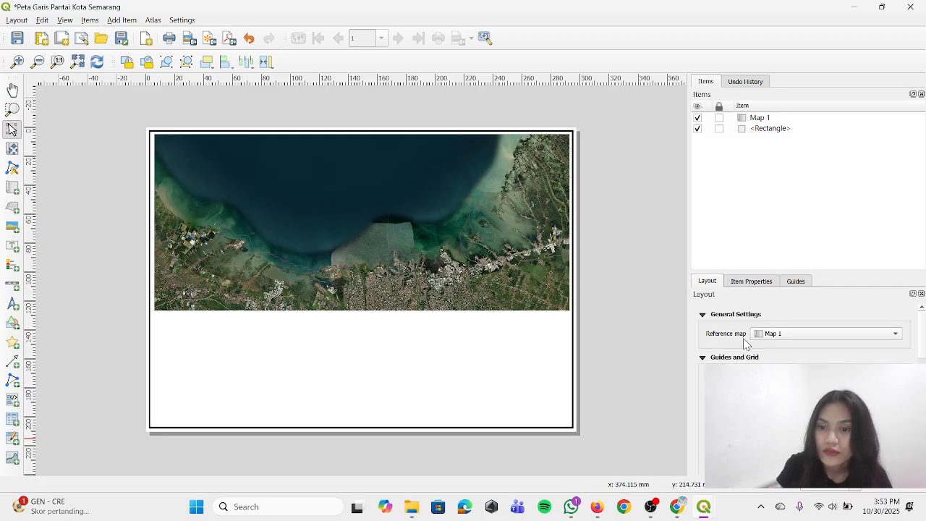
{"action": "scroll", "coordinate": [745, 344], "scroll_direction": "down", "scroll_amount": 4}
{"action": "left_click", "coordinate": [761, 118]}
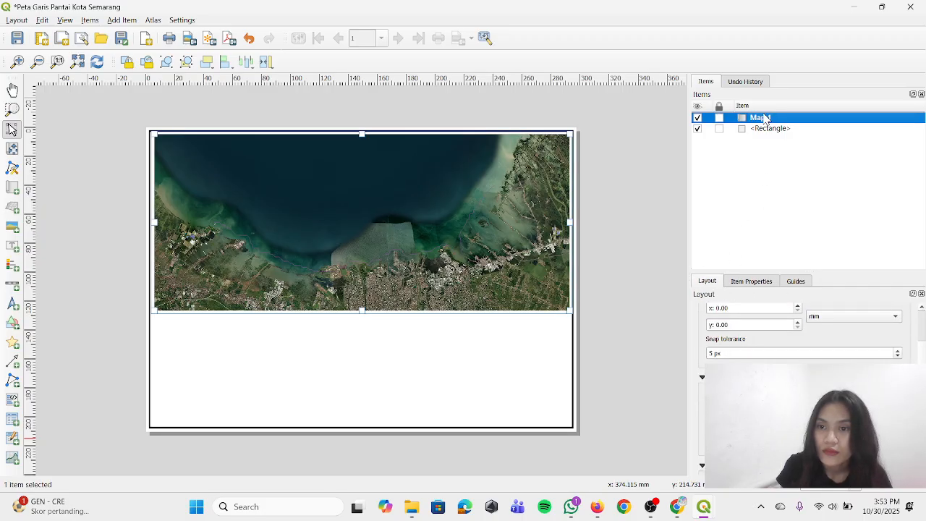
{"action": "scroll", "coordinate": [810, 355], "scroll_direction": "down", "scroll_amount": 5}
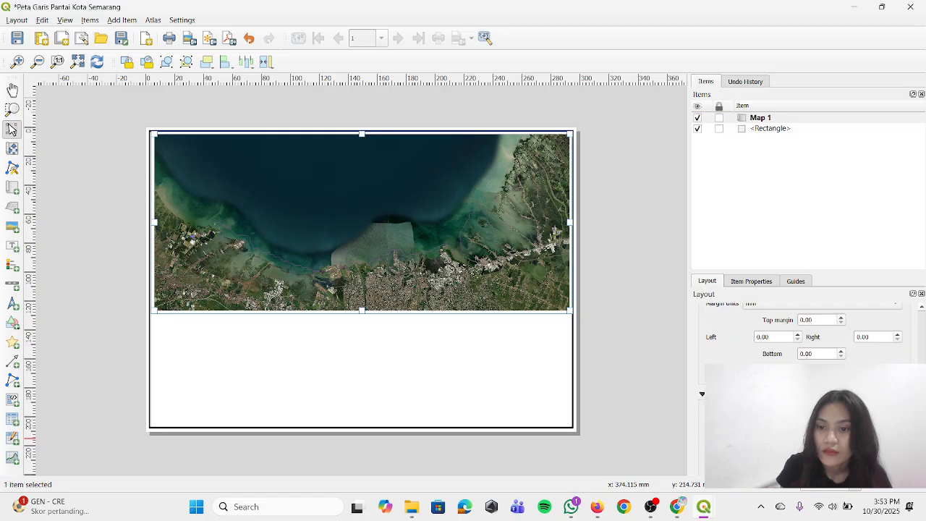
{"action": "scroll", "coordinate": [803, 337], "scroll_direction": "up", "scroll_amount": 8}
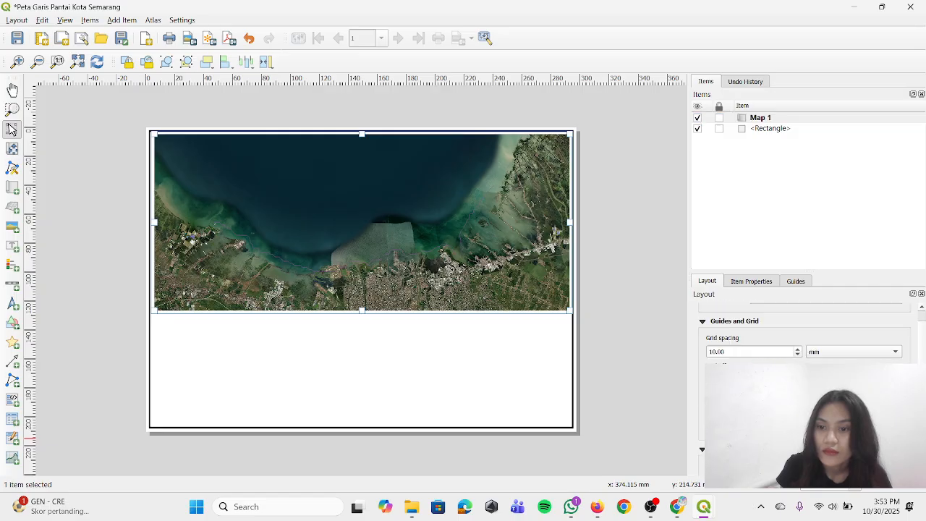
{"action": "left_click", "coordinate": [793, 281]}
{"action": "left_click", "coordinate": [769, 282]}
{"action": "left_click", "coordinate": [789, 281]}
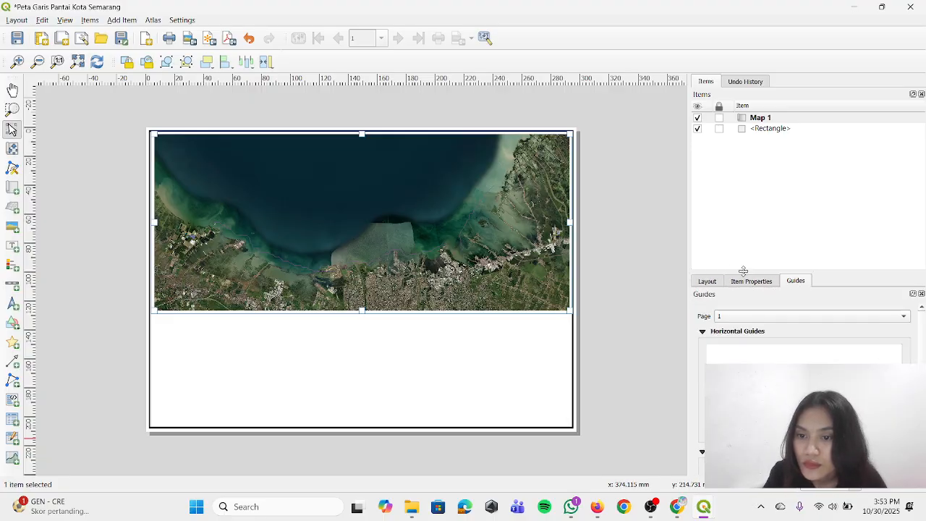
{"action": "left_click", "coordinate": [720, 282]}
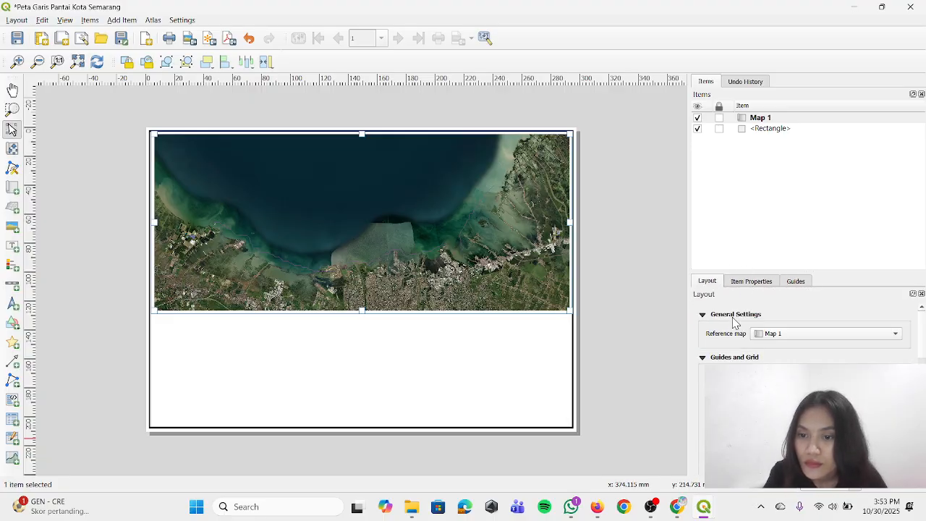
{"action": "left_click", "coordinate": [735, 315]}
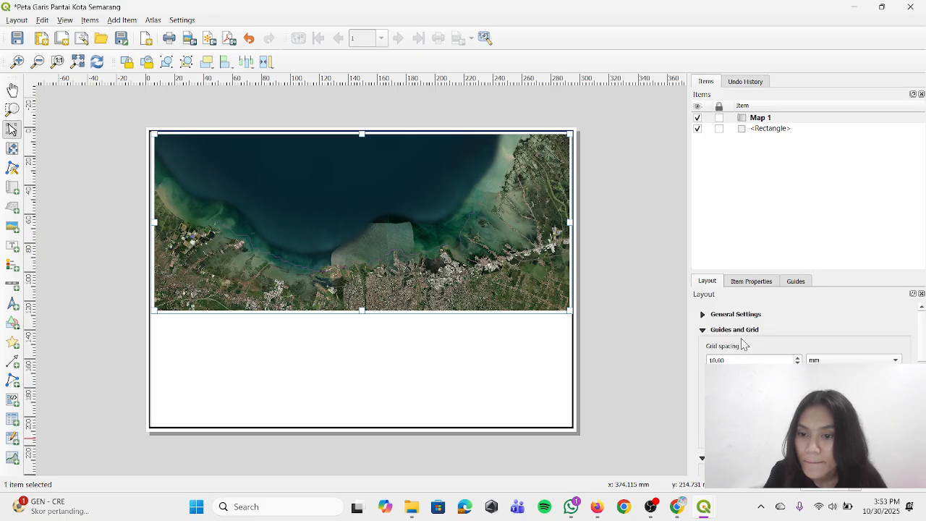
{"action": "left_click", "coordinate": [744, 315]}
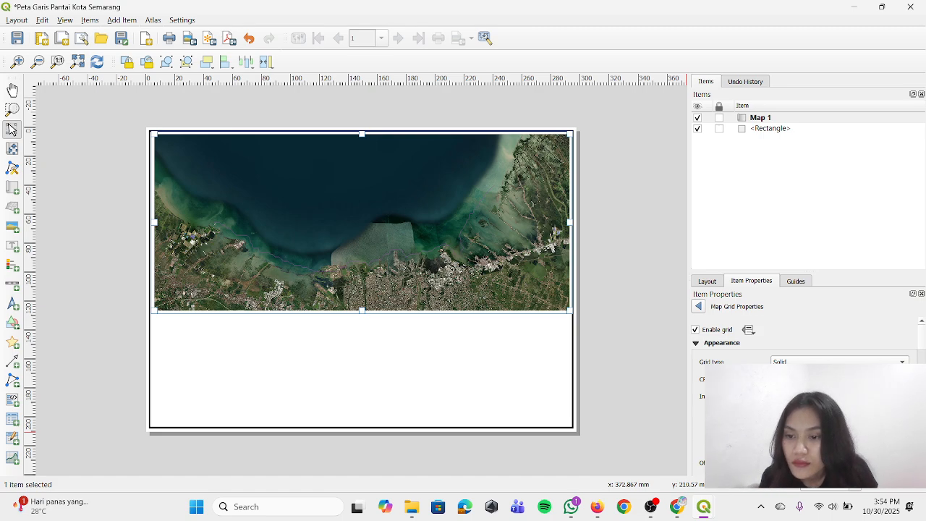
Set the map grid's CRS to Project CRS: EPSG:4326 - WGS 84, keeping the grid type Solid
{"action": "scroll", "coordinate": [803, 347], "scroll_direction": "down", "scroll_amount": 2}
{"action": "left_click", "coordinate": [824, 343]}
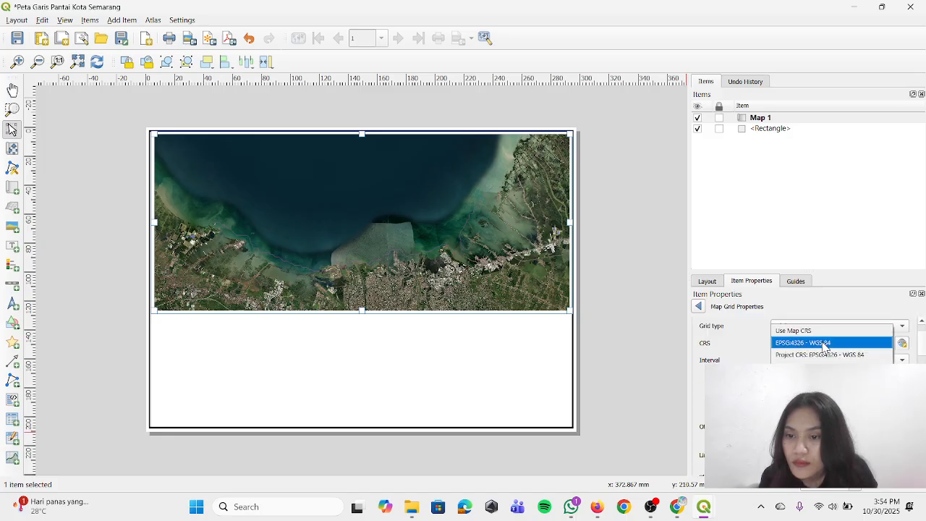
{"action": "left_click", "coordinate": [825, 353]}
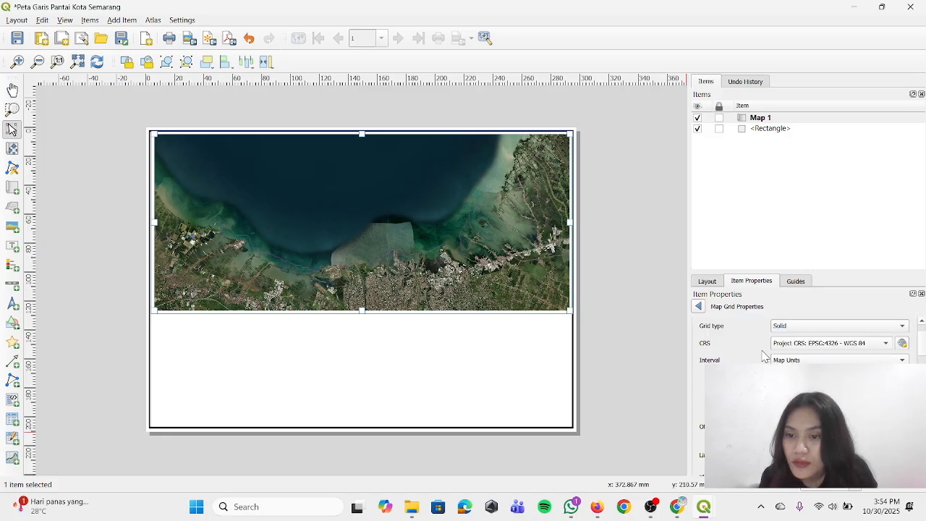
{"action": "left_click", "coordinate": [800, 326]}
{"action": "left_click", "coordinate": [800, 326]}
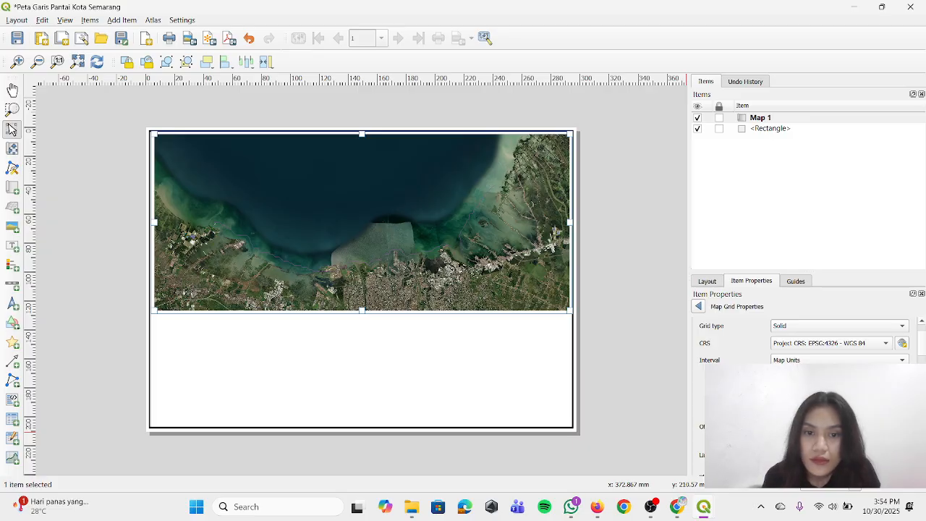
Inspect the map grid's line symbol, return to the grid properties and review the interval settings
{"action": "scroll", "coordinate": [803, 347], "scroll_direction": "down", "scroll_amount": 2}
{"action": "left_click", "coordinate": [799, 419]}
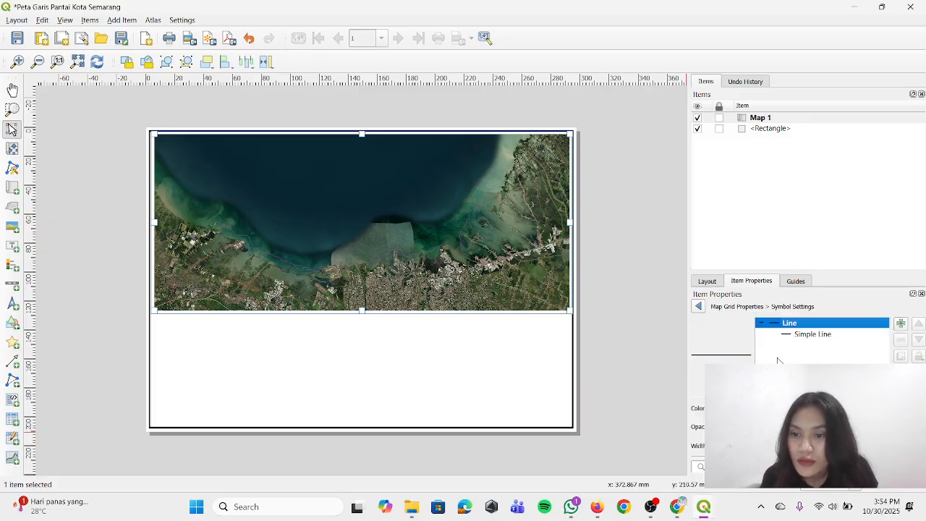
{"action": "left_click", "coordinate": [808, 335]}
{"action": "left_click", "coordinate": [804, 324]}
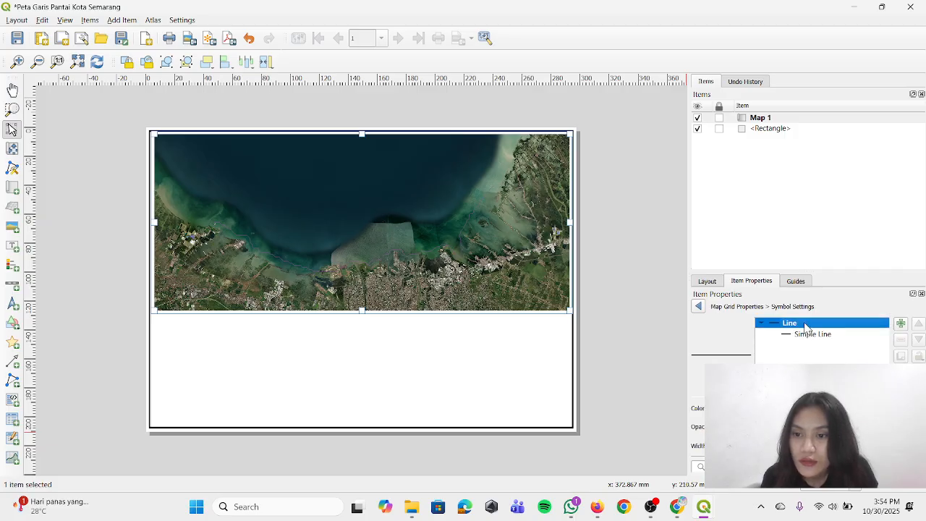
{"action": "left_click", "coordinate": [699, 307]}
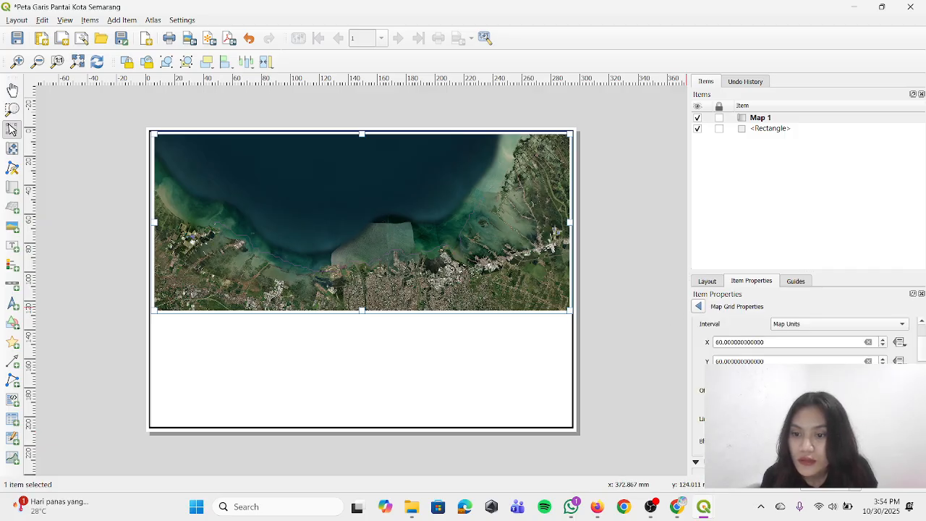
{"action": "scroll", "coordinate": [804, 340], "scroll_direction": "down", "scroll_amount": 5}
{"action": "scroll", "coordinate": [803, 340], "scroll_direction": "up", "scroll_amount": 5}
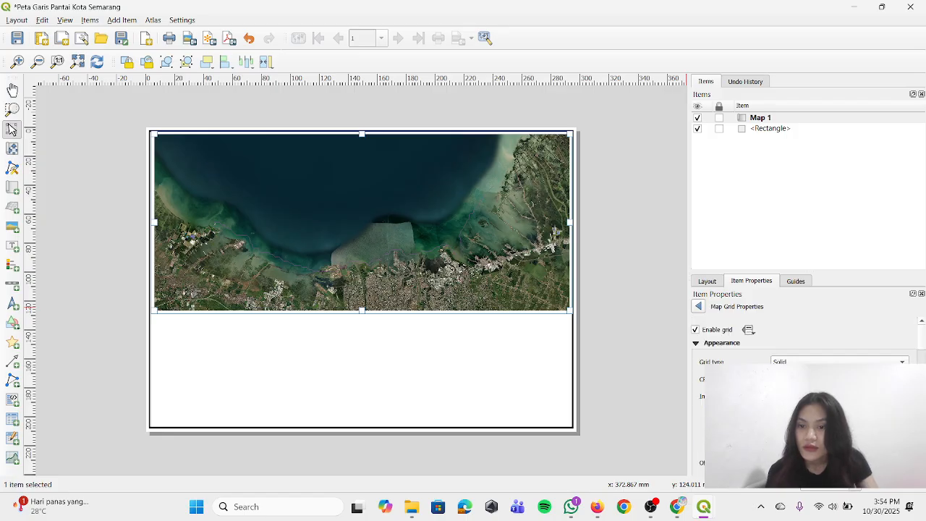
Enable Draw Coordinates for the map grid and set the coordinate format to Degree, Minute, Second
{"action": "scroll", "coordinate": [803, 340], "scroll_direction": "down", "scroll_amount": 5}
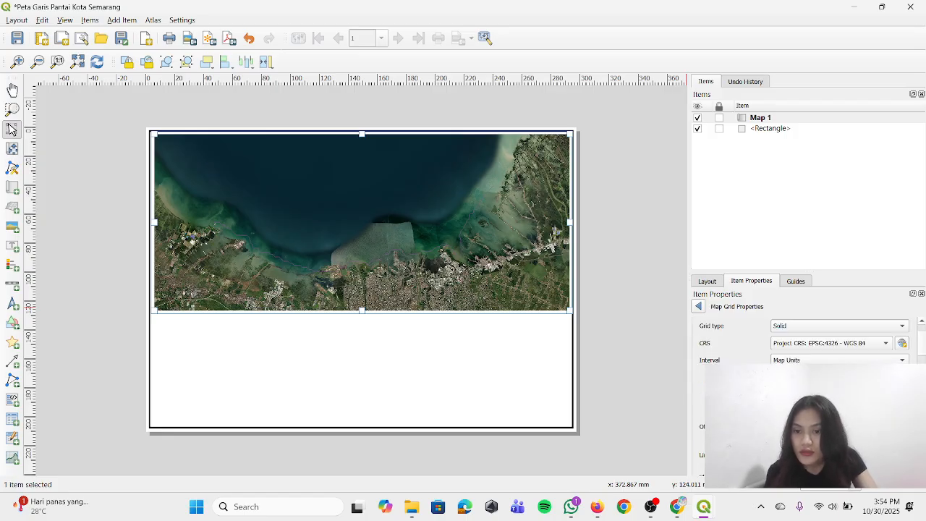
{"action": "scroll", "coordinate": [803, 340], "scroll_direction": "down", "scroll_amount": 3}
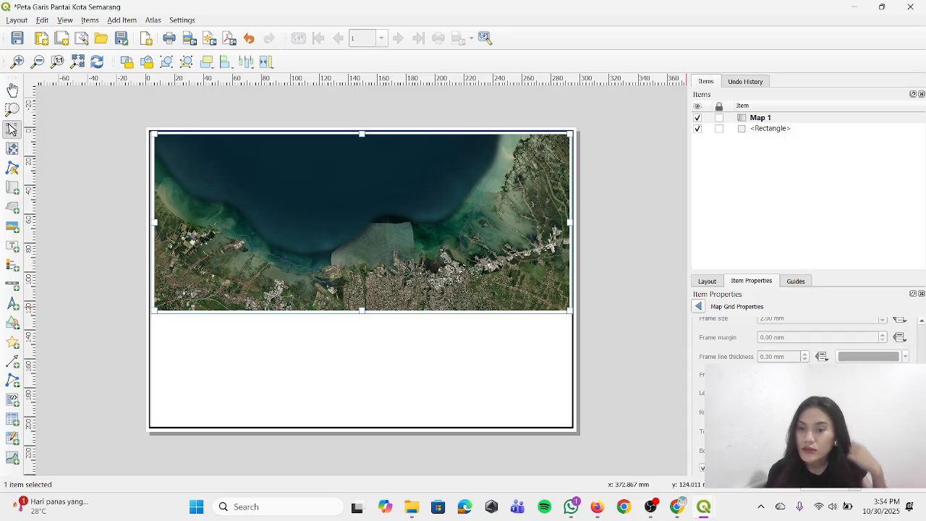
{"action": "scroll", "coordinate": [803, 340], "scroll_direction": "down", "scroll_amount": 3}
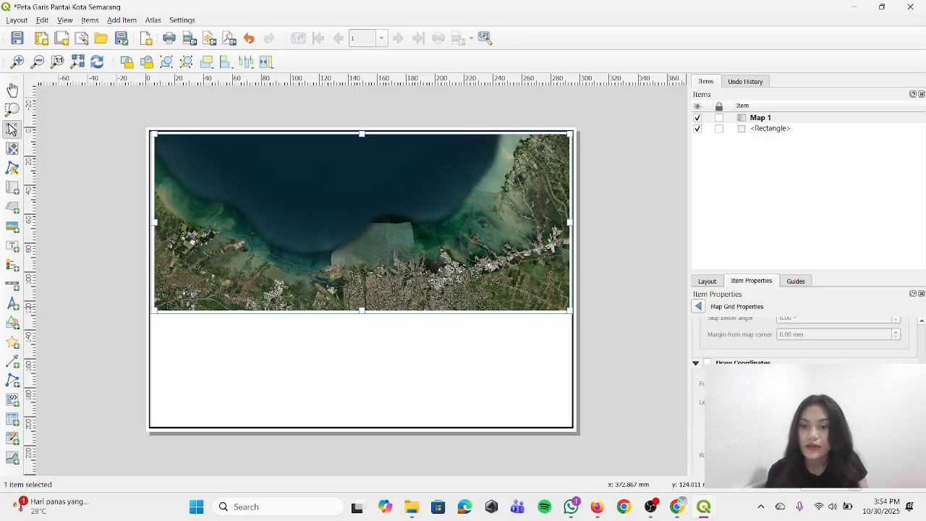
{"action": "left_click", "coordinate": [708, 364]}
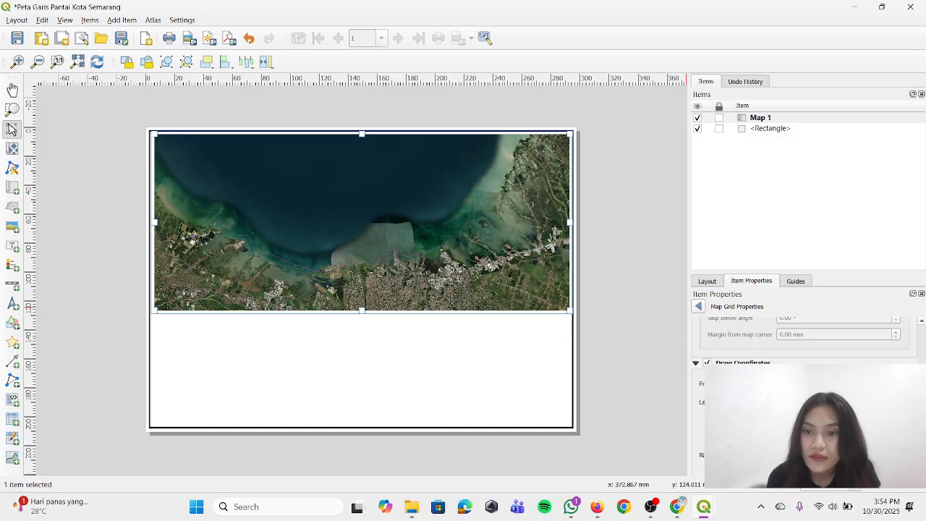
{"action": "scroll", "coordinate": [796, 359], "scroll_direction": "down", "scroll_amount": 1}
{"action": "left_click", "coordinate": [809, 348]}
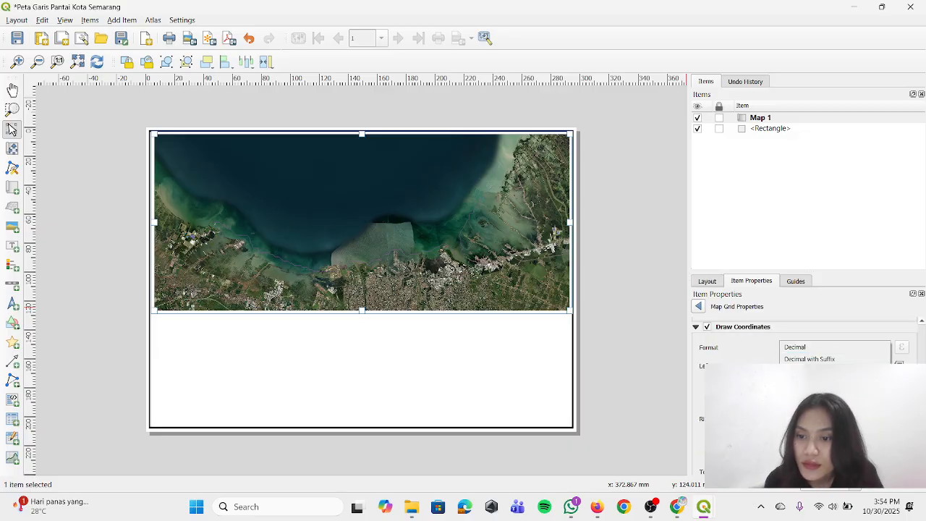
{"action": "left_click", "coordinate": [816, 408]}
{"action": "left_click", "coordinate": [827, 348]}
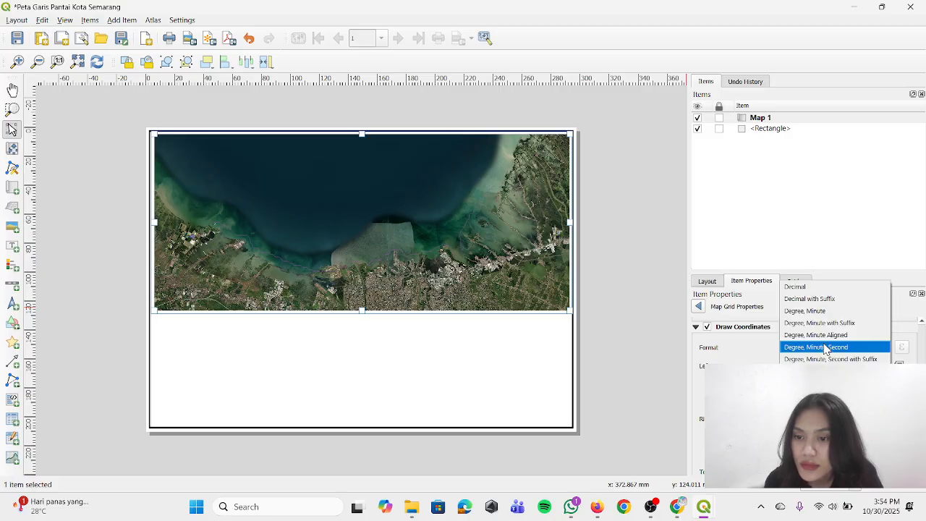
{"action": "left_click", "coordinate": [826, 346]}
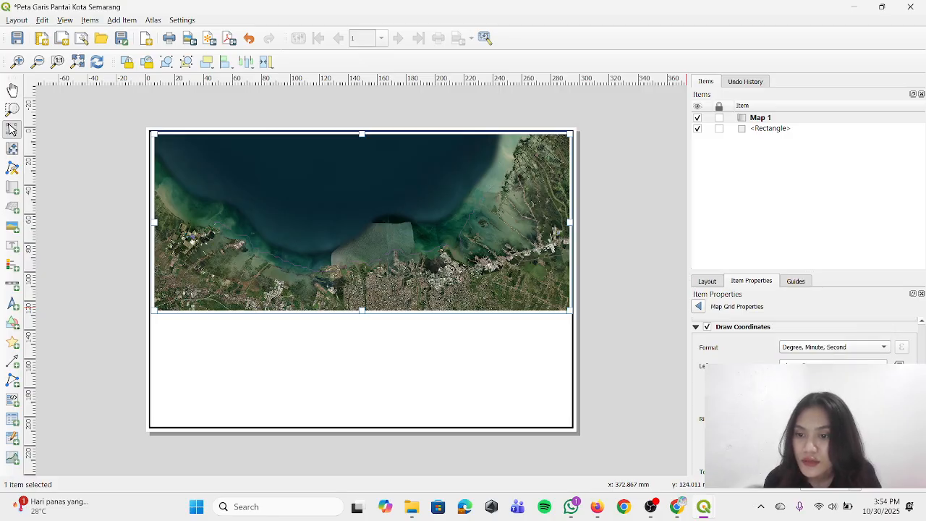
Reselect Map 1, collapse its main property groups and reopen the properties of its grid
{"action": "left_click", "coordinate": [671, 372]}
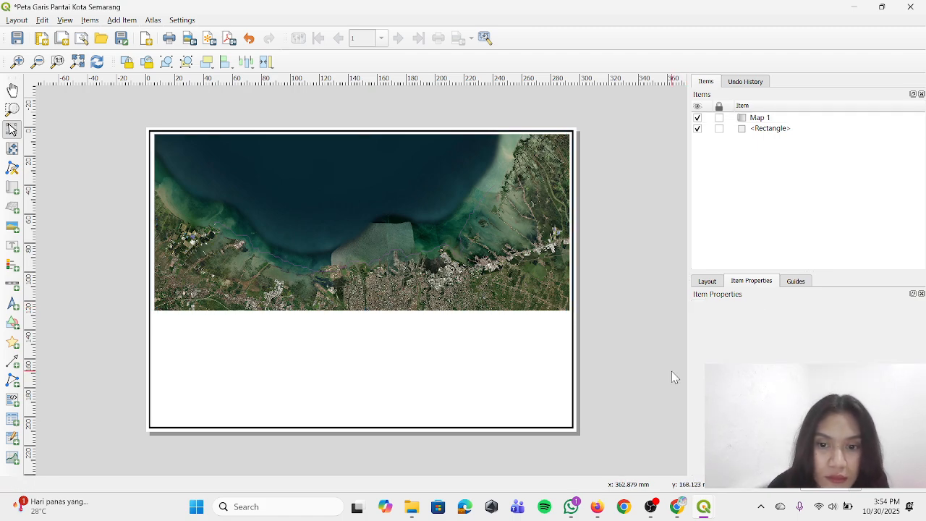
{"action": "left_click", "coordinate": [528, 272]}
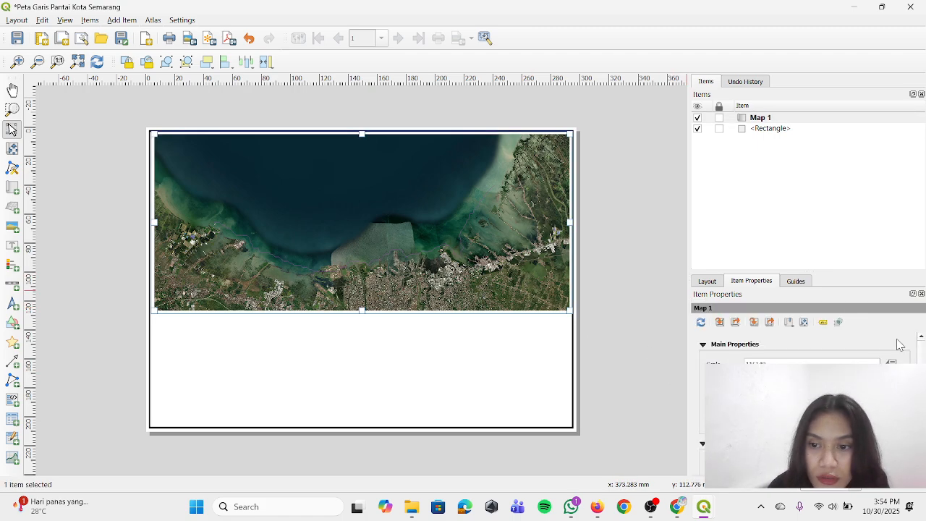
{"action": "left_click", "coordinate": [745, 346]}
{"action": "left_click", "coordinate": [725, 360]}
{"action": "left_click", "coordinate": [725, 374]}
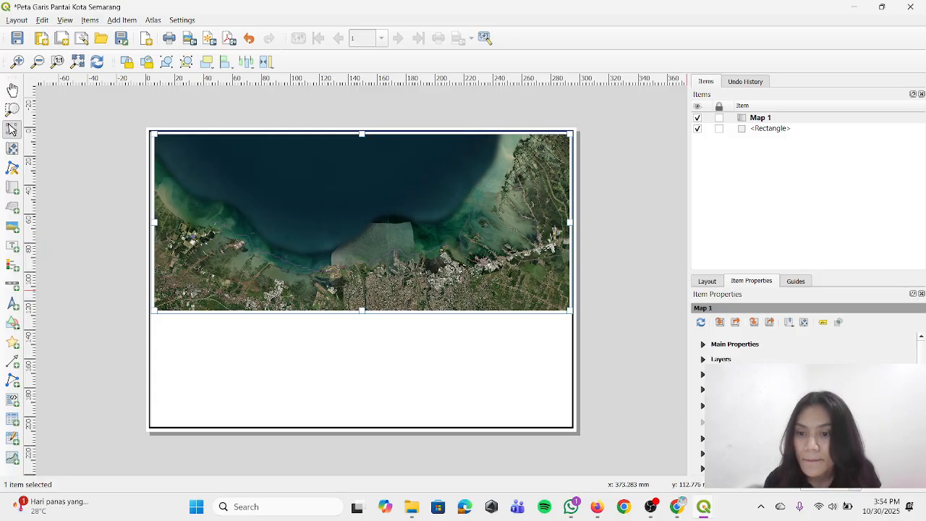
{"action": "scroll", "coordinate": [727, 384], "scroll_direction": "down", "scroll_amount": 2}
{"action": "left_click", "coordinate": [727, 366]}
{"action": "scroll", "coordinate": [727, 383], "scroll_direction": "down", "scroll_amount": 1}
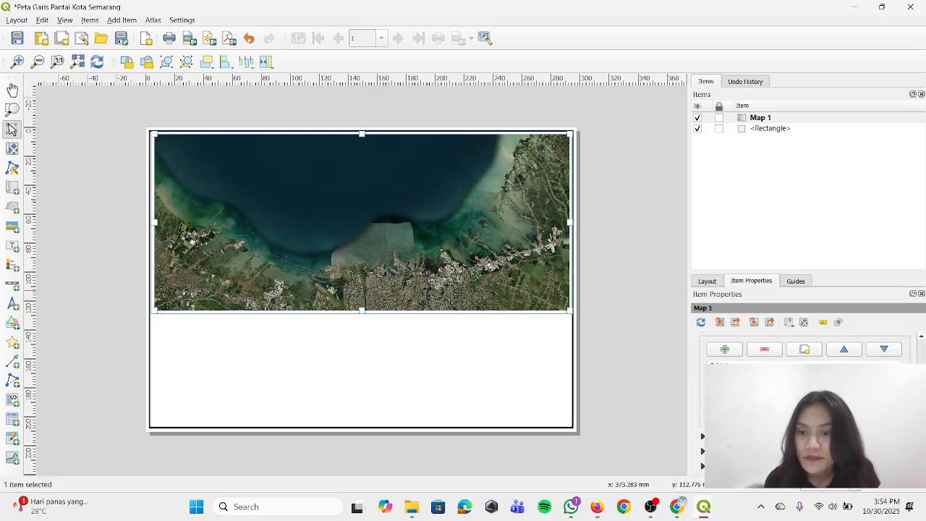
{"action": "left_click", "coordinate": [734, 347]}
{"action": "left_click", "coordinate": [803, 416]}
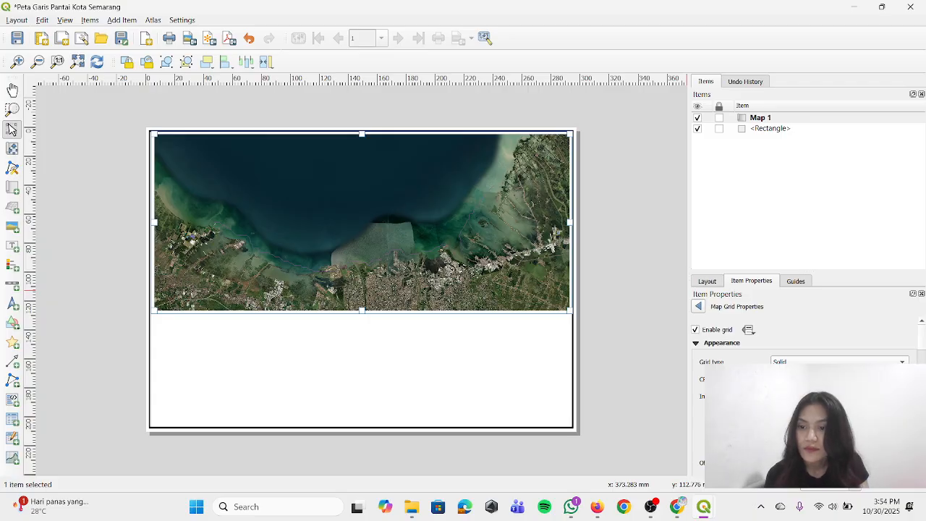
Review the grid's coordinate annotation settings and set the grid interval unit to Millimeters
{"action": "scroll", "coordinate": [803, 362], "scroll_direction": "down", "scroll_amount": 10}
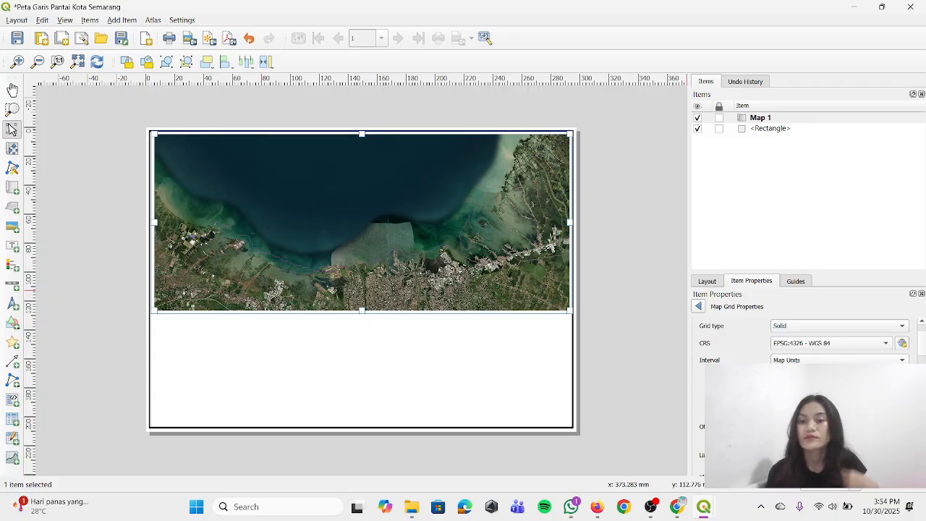
{"action": "scroll", "coordinate": [752, 355], "scroll_direction": "down", "scroll_amount": 5}
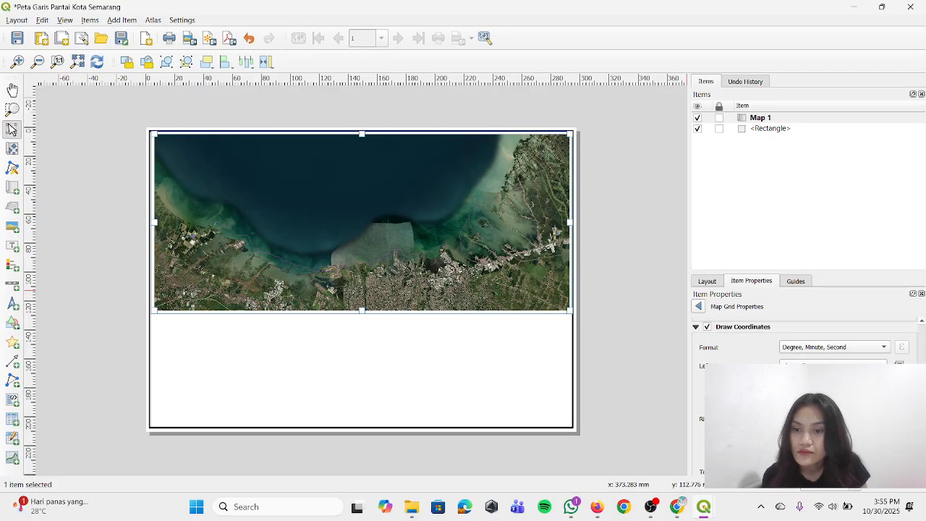
{"action": "scroll", "coordinate": [803, 347], "scroll_direction": "down", "scroll_amount": 2}
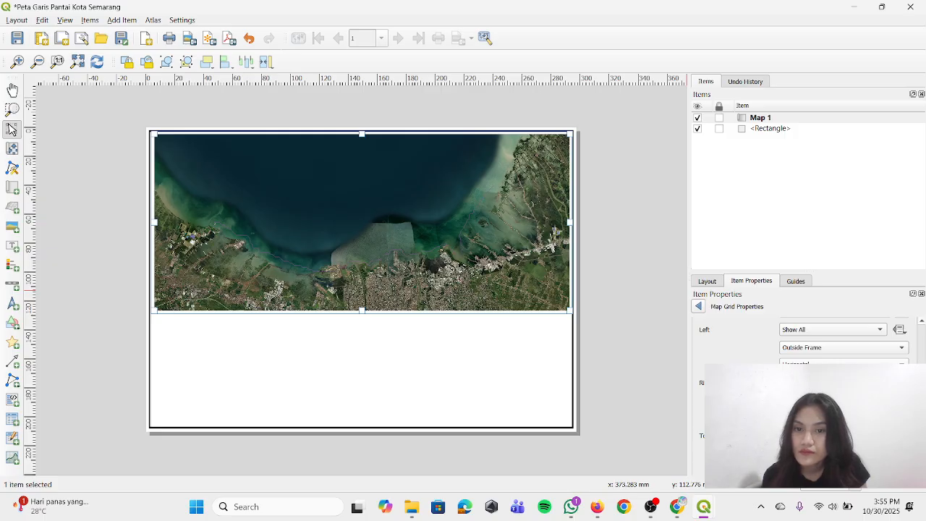
{"action": "scroll", "coordinate": [803, 348], "scroll_direction": "down", "scroll_amount": 3}
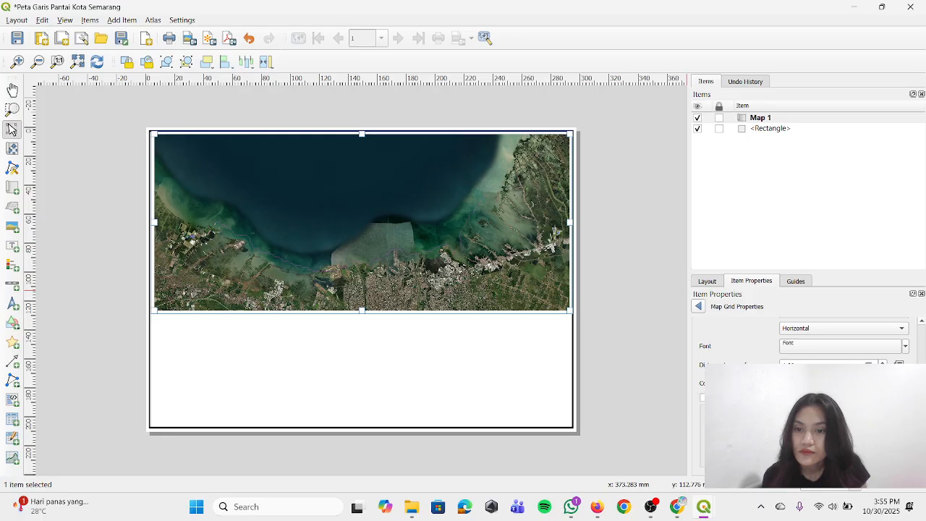
{"action": "scroll", "coordinate": [803, 347], "scroll_direction": "up", "scroll_amount": 4}
{"action": "scroll", "coordinate": [803, 348], "scroll_direction": "up", "scroll_amount": 2}
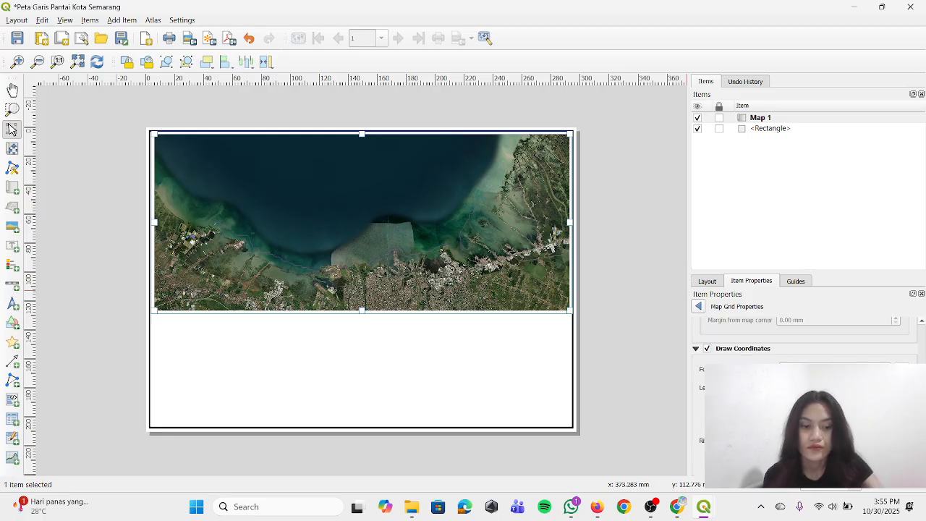
{"action": "scroll", "coordinate": [803, 347], "scroll_direction": "up", "scroll_amount": 3}
{"action": "left_click", "coordinate": [809, 325]}
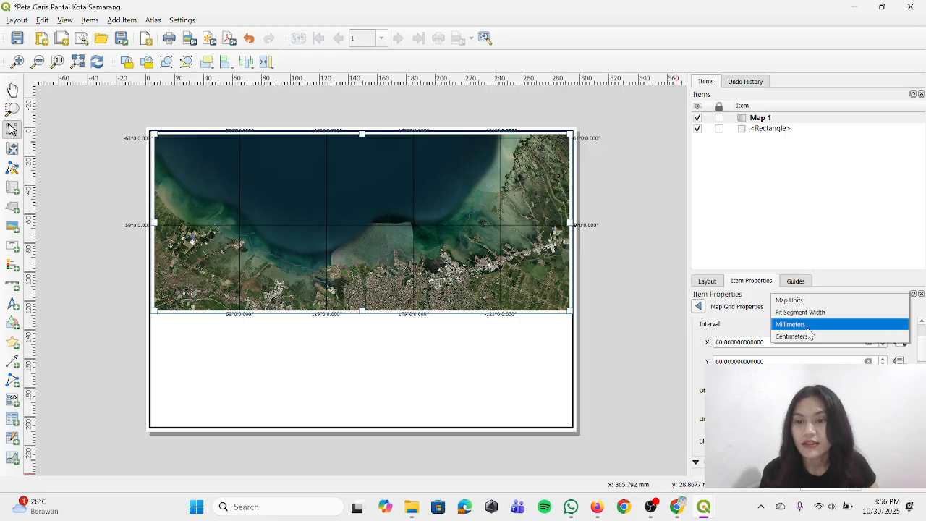
{"action": "left_click", "coordinate": [806, 326]}
Try X intervals of 50 mm and 70 mm for the map grid
{"action": "scroll", "coordinate": [745, 333], "scroll_direction": "up", "scroll_amount": 2}
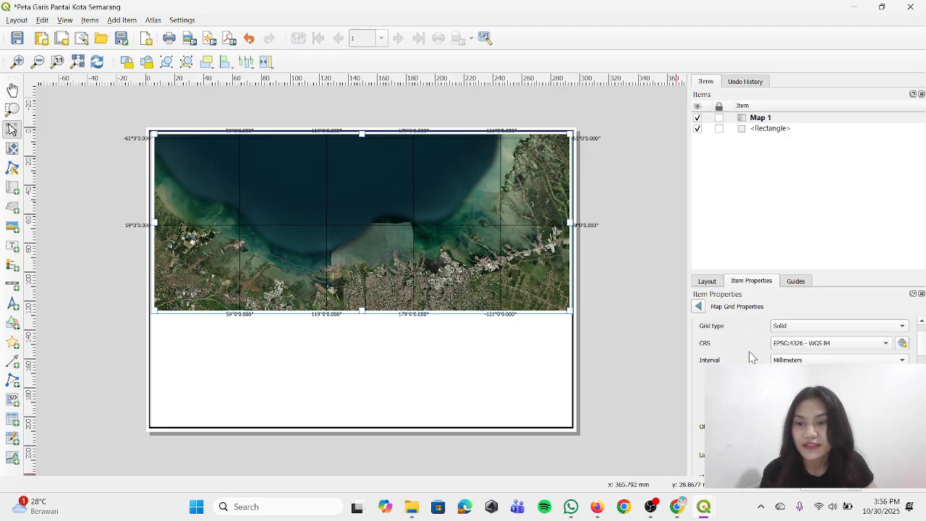
{"action": "scroll", "coordinate": [750, 357], "scroll_direction": "down", "scroll_amount": 4}
{"action": "scroll", "coordinate": [750, 356], "scroll_direction": "up", "scroll_amount": 2}
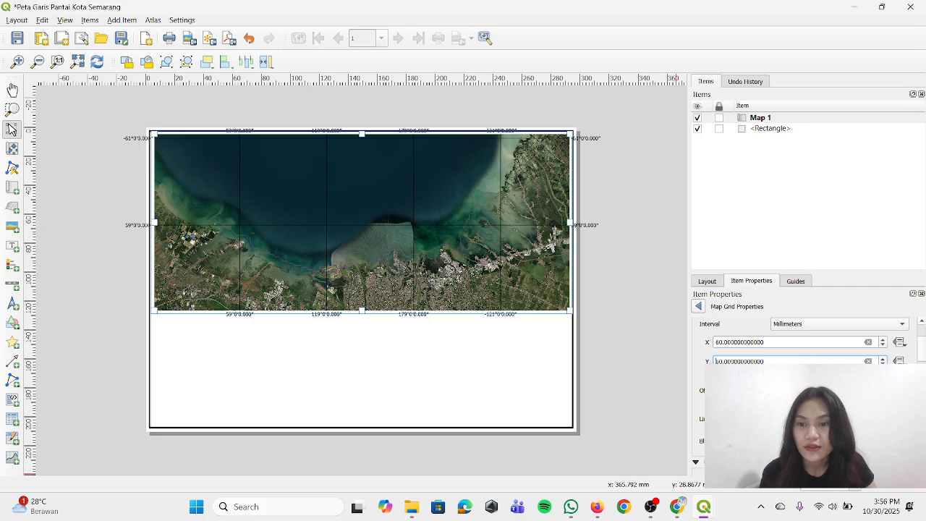
{"action": "double_click", "coordinate": [724, 343]}
{"action": "type", "text": "5"}
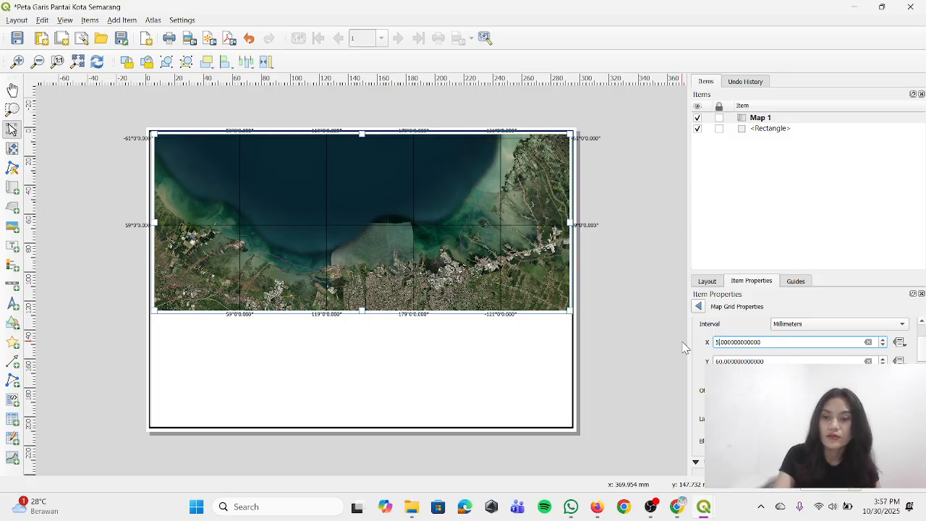
{"action": "type", "text": "0"}
{"action": "key", "text": "Return"}
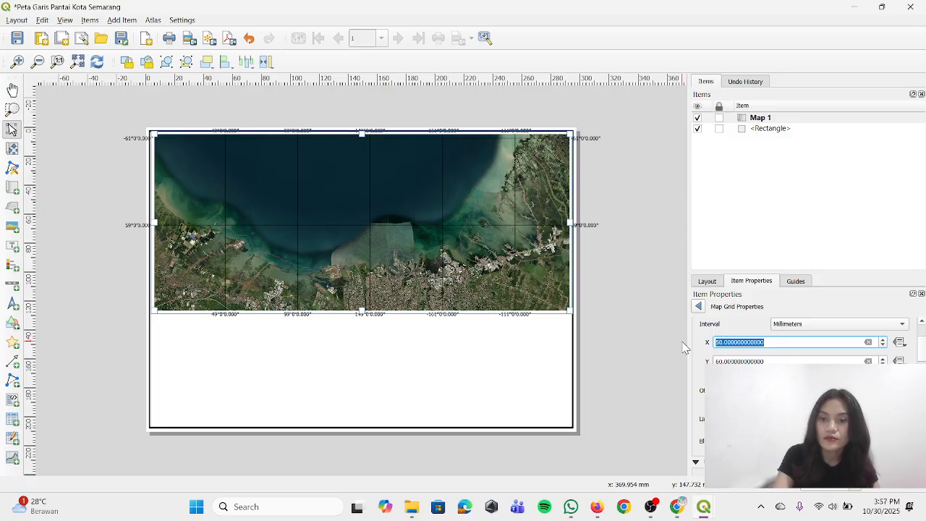
{"action": "key", "text": "BackSpace"}
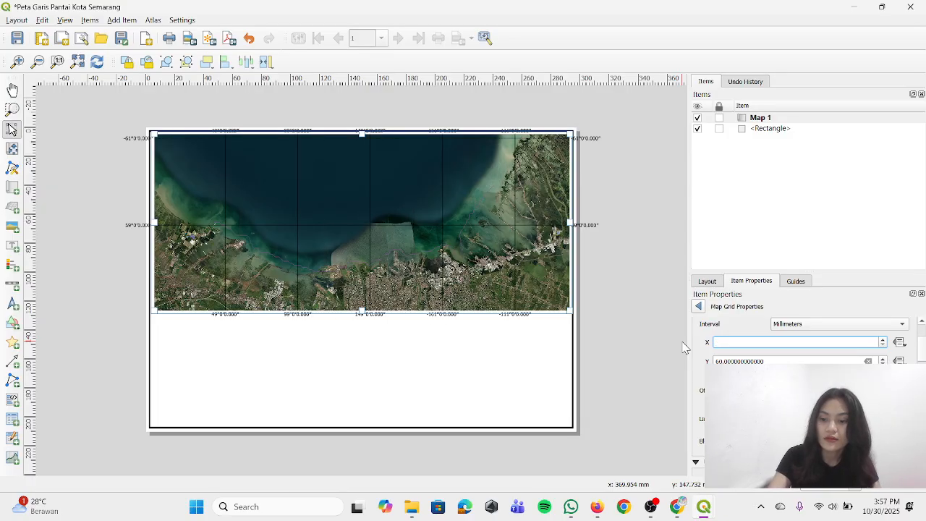
{"action": "type", "text": "70"}
{"action": "key", "text": "Return"}
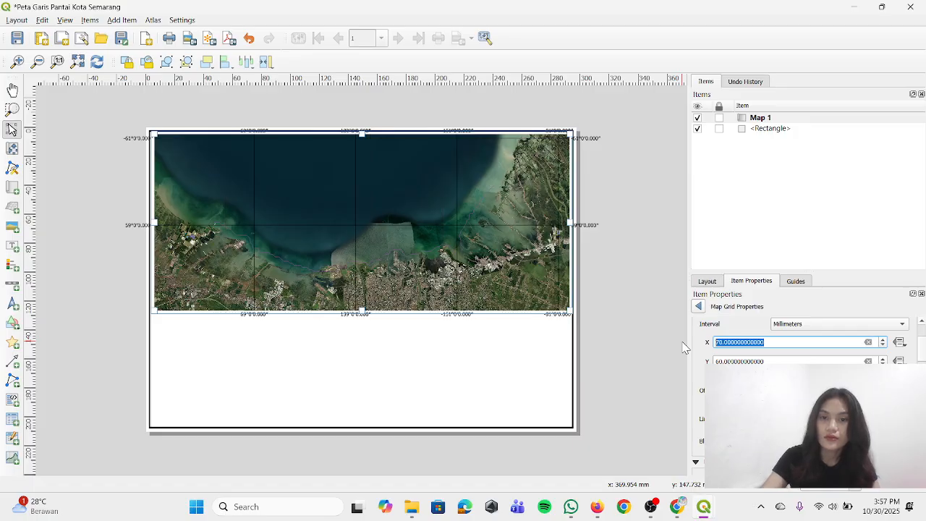
Set the map grid's X interval to 60 mm
{"action": "key", "text": "BackSpace"}
{"action": "type", "text": "60"}
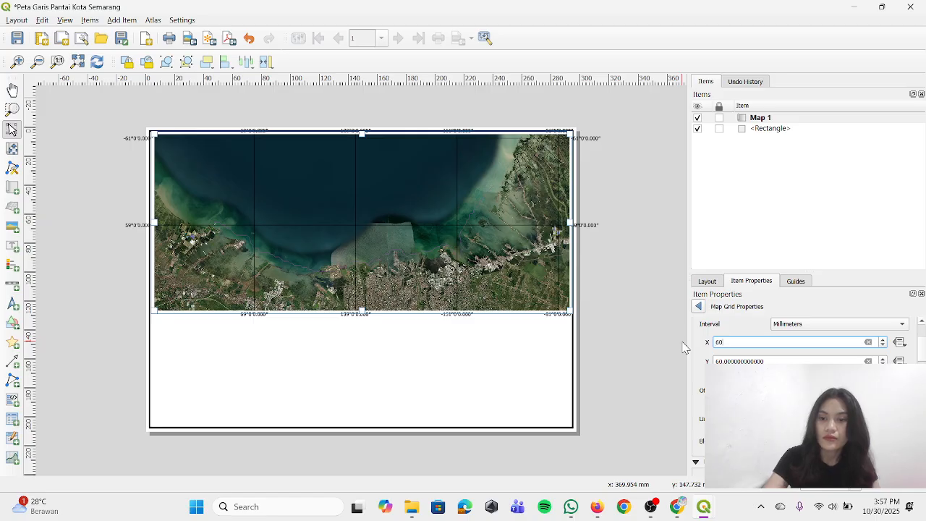
{"action": "key", "text": "Return"}
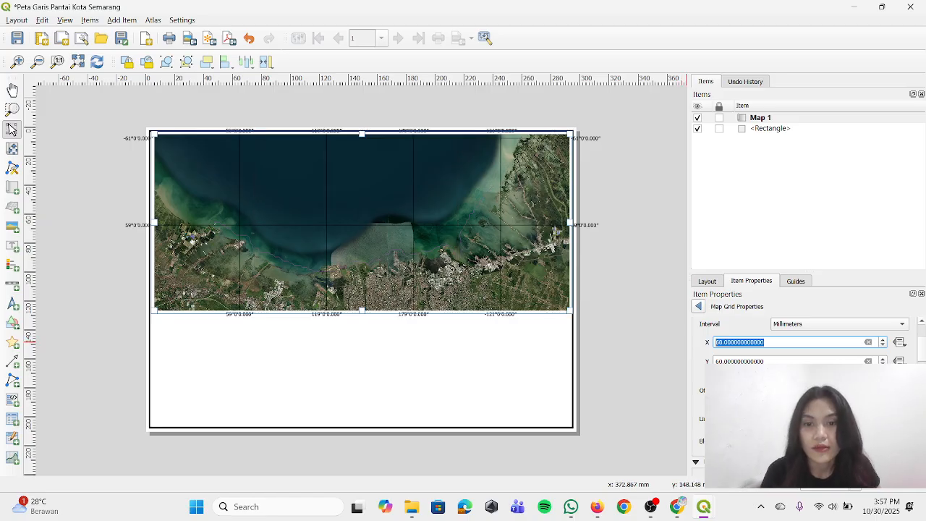
Set the grid's left coordinate labels to Vertical Ascending and give the right coordinate labels a vertical orientation
{"action": "scroll", "coordinate": [803, 340], "scroll_direction": "down", "scroll_amount": 10}
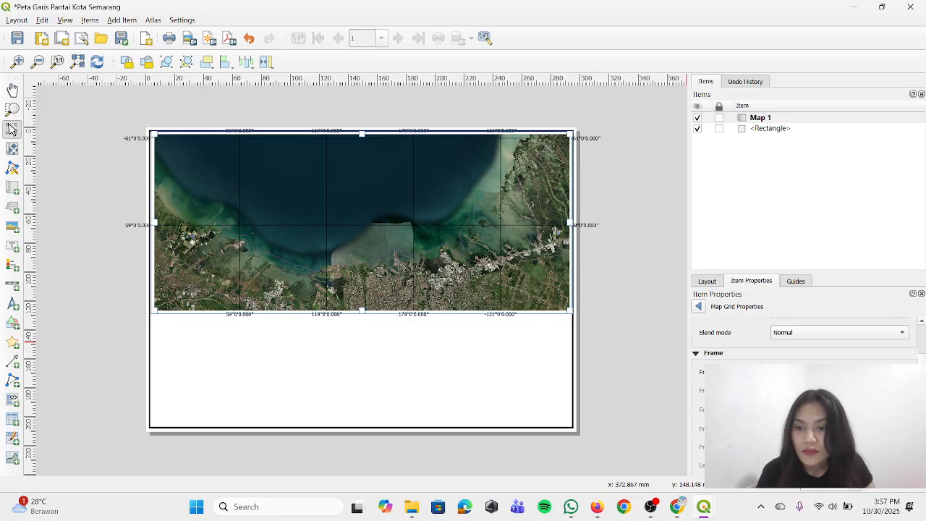
{"action": "scroll", "coordinate": [803, 340], "scroll_direction": "down", "scroll_amount": 6}
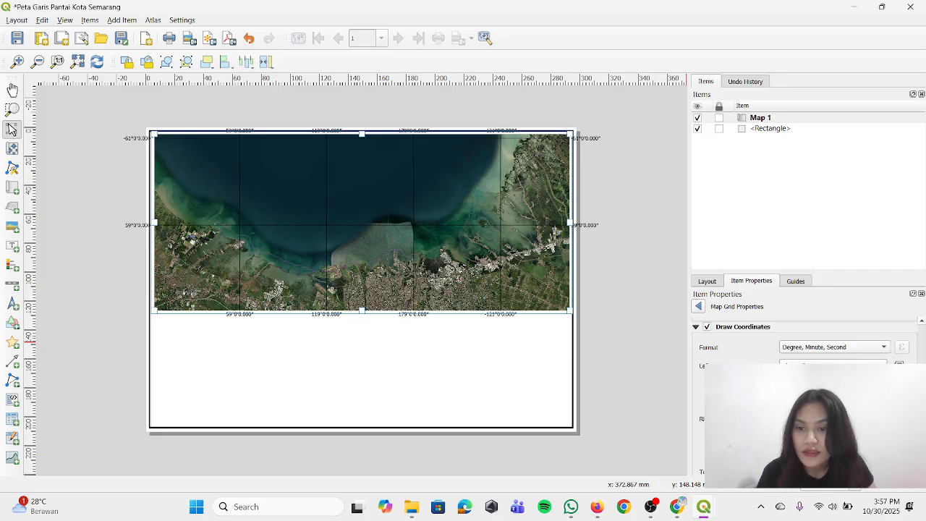
{"action": "scroll", "coordinate": [769, 347], "scroll_direction": "up", "scroll_amount": 2}
{"action": "left_click", "coordinate": [810, 394]}
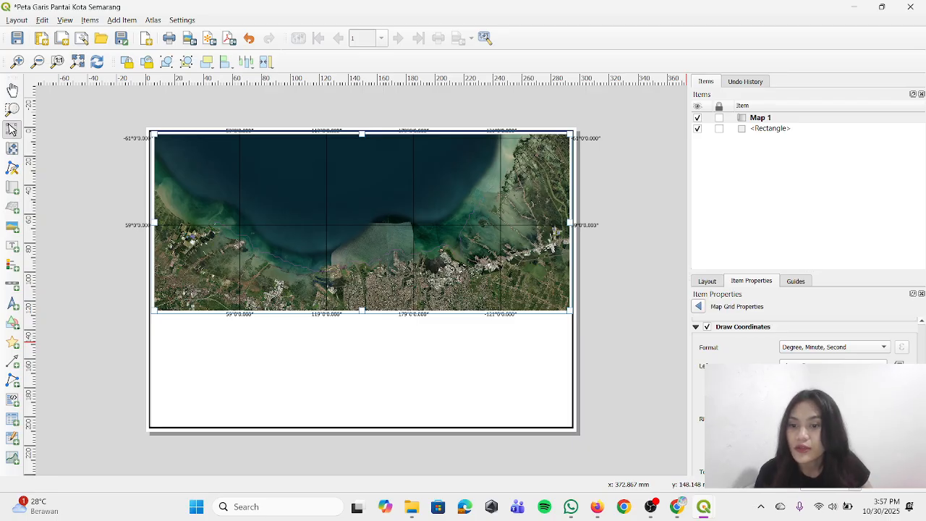
{"action": "left_click", "coordinate": [810, 412]}
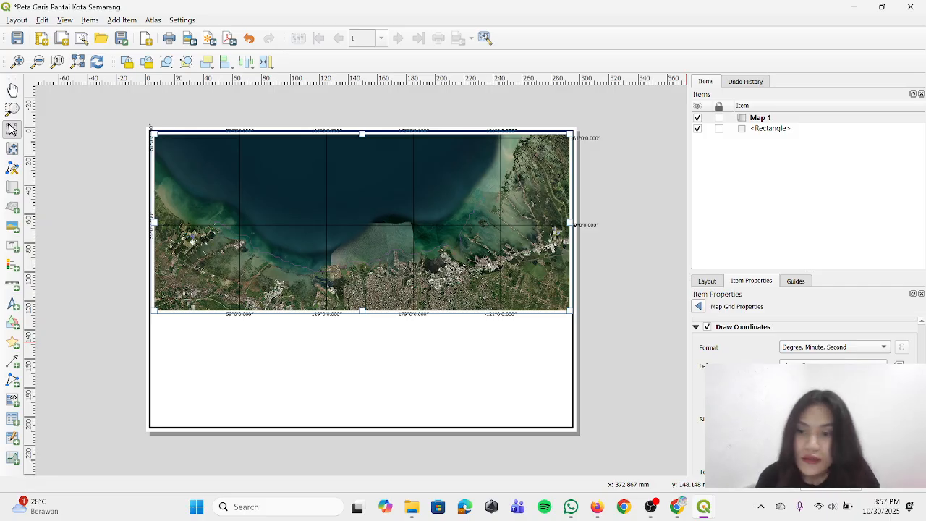
{"action": "scroll", "coordinate": [803, 347], "scroll_direction": "down", "scroll_amount": 1}
{"action": "left_click", "coordinate": [843, 418]}
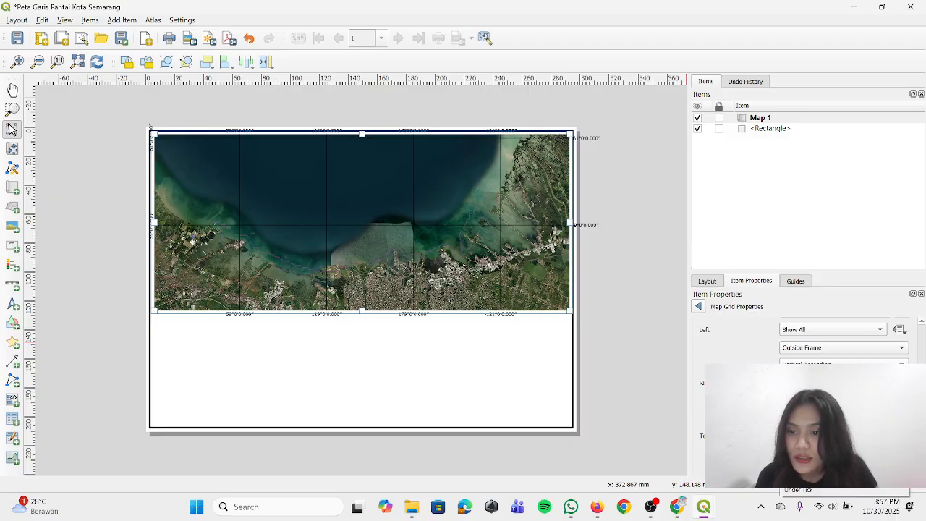
{"action": "left_click", "coordinate": [825, 450]}
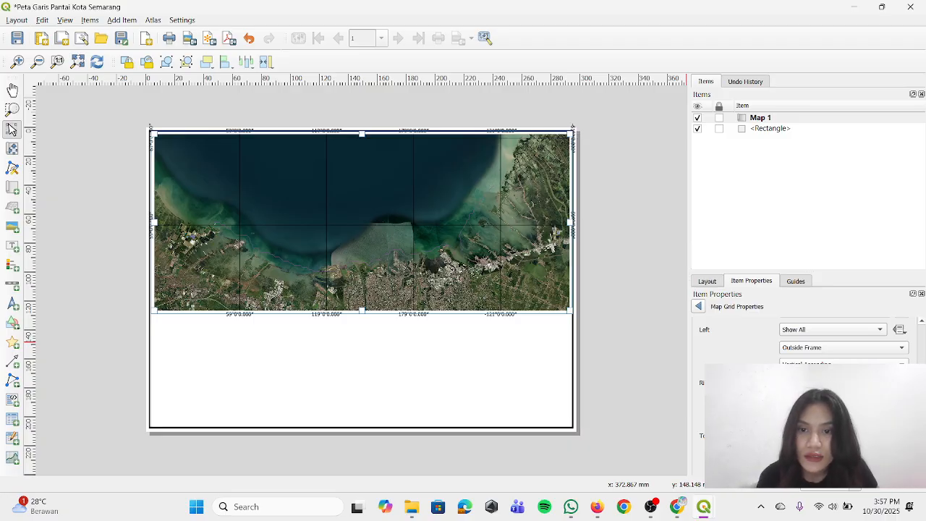
Set the font of the grid's coordinate annotations to Times New Roman in bold style
{"action": "scroll", "coordinate": [803, 347], "scroll_direction": "down", "scroll_amount": 3}
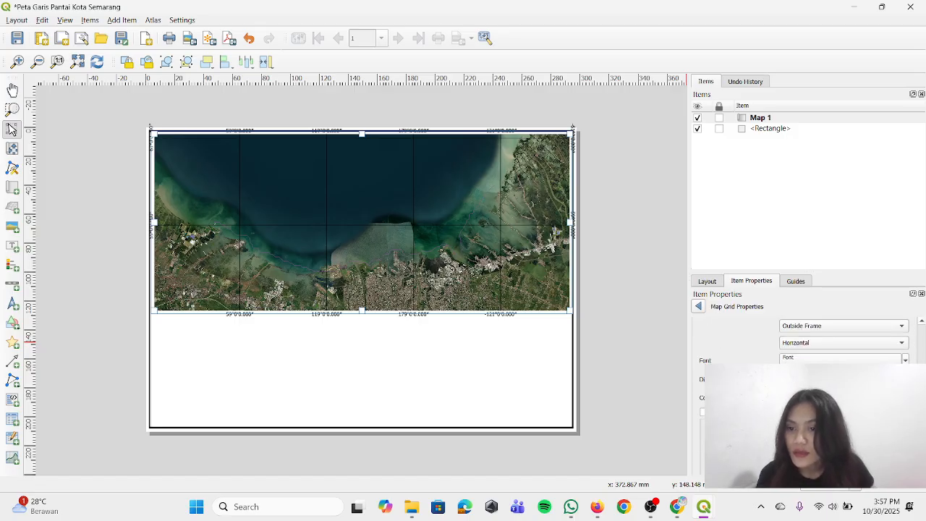
{"action": "left_click", "coordinate": [821, 358]}
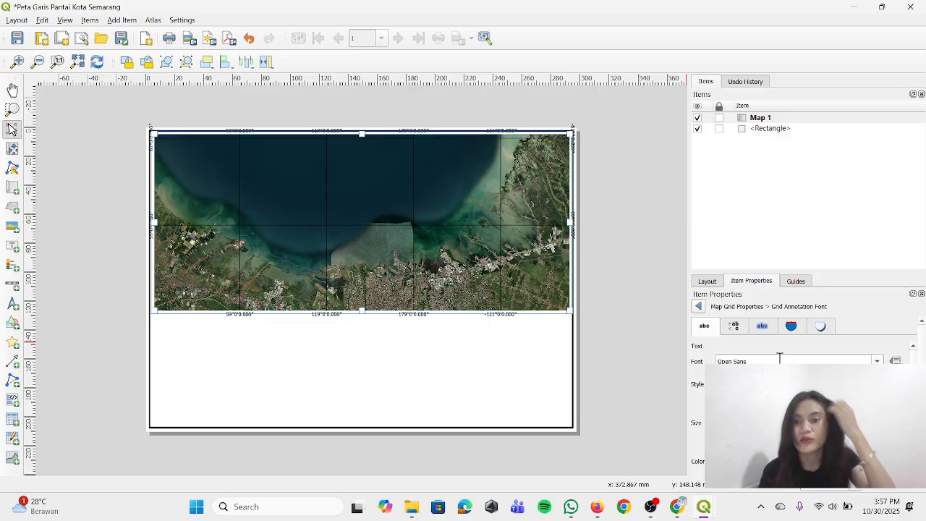
{"action": "left_click", "coordinate": [877, 360]}
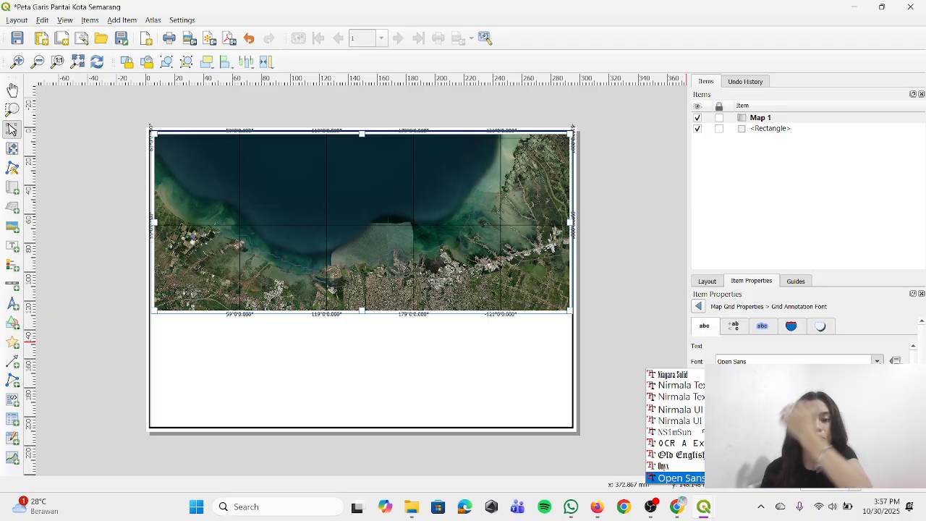
{"action": "double_click", "coordinate": [798, 359]}
{"action": "left_click_drag", "start_coordinate": [798, 358], "coordinate": [703, 364]}
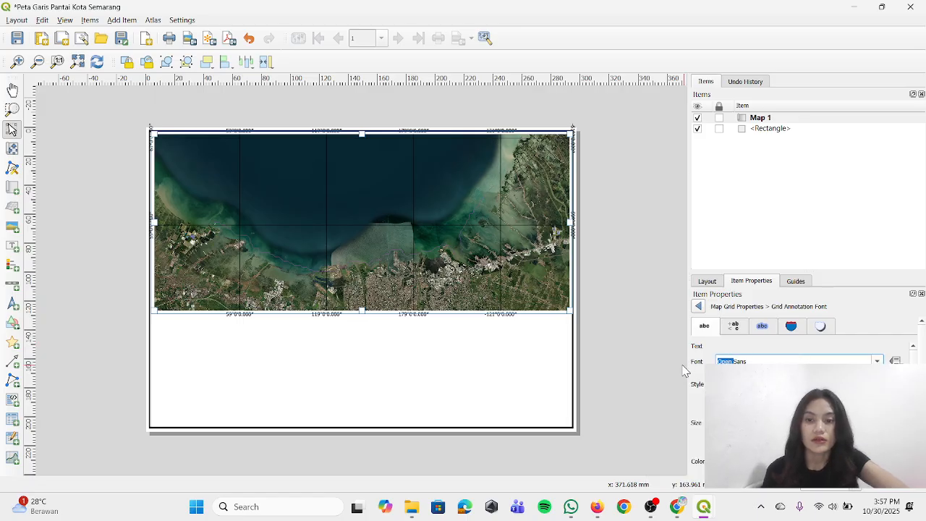
{"action": "key", "text": "Delete"}
{"action": "key", "text": "Delete"}
{"action": "key", "text": "Delete"}
{"action": "key", "text": "Delete"}
{"action": "key", "text": "Delete"}
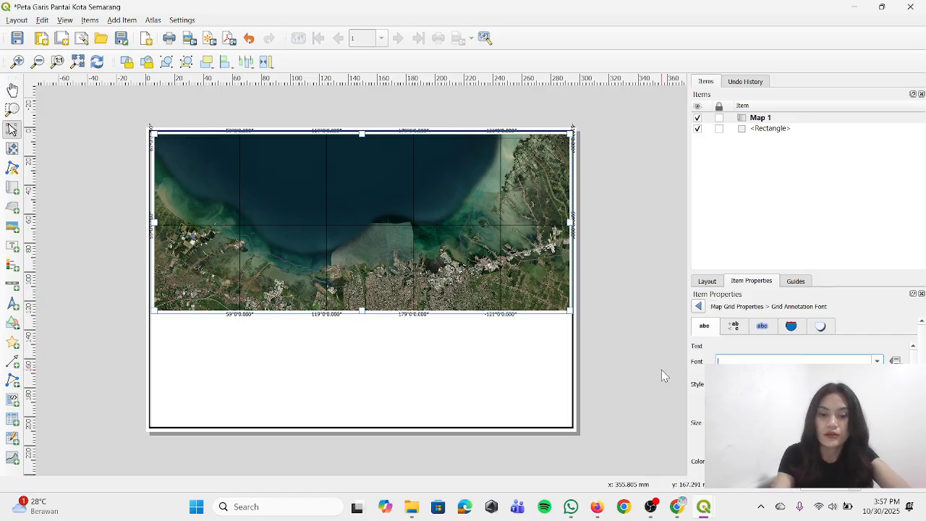
{"action": "type", "text": "times New Roman"}
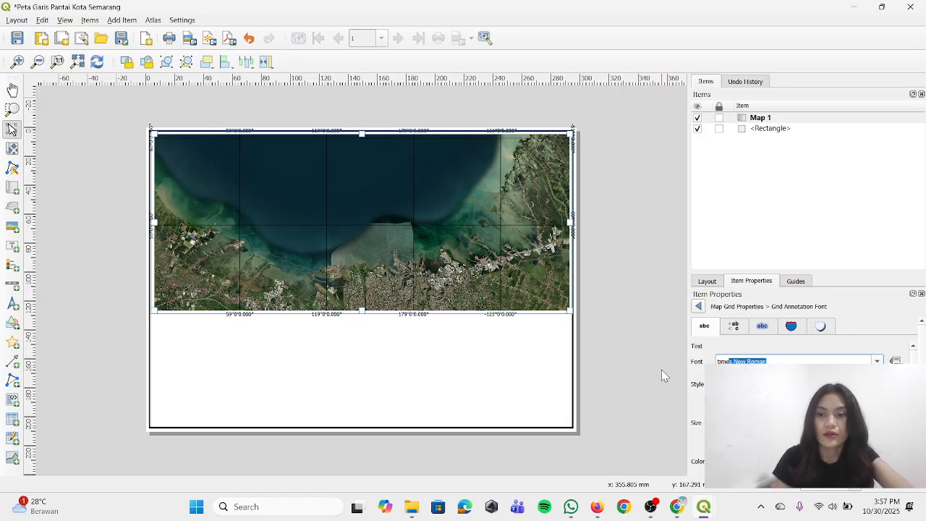
{"action": "key", "text": "Return"}
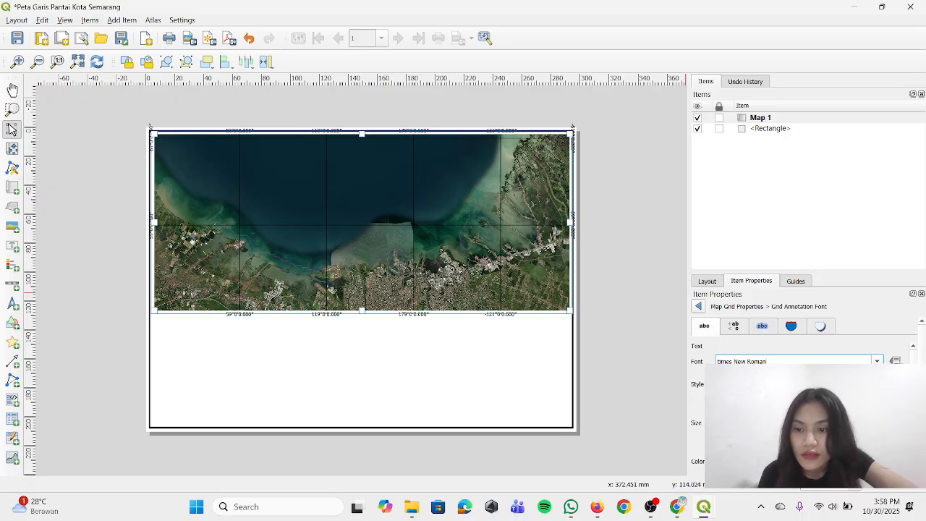
{"action": "key", "text": "Tab"}
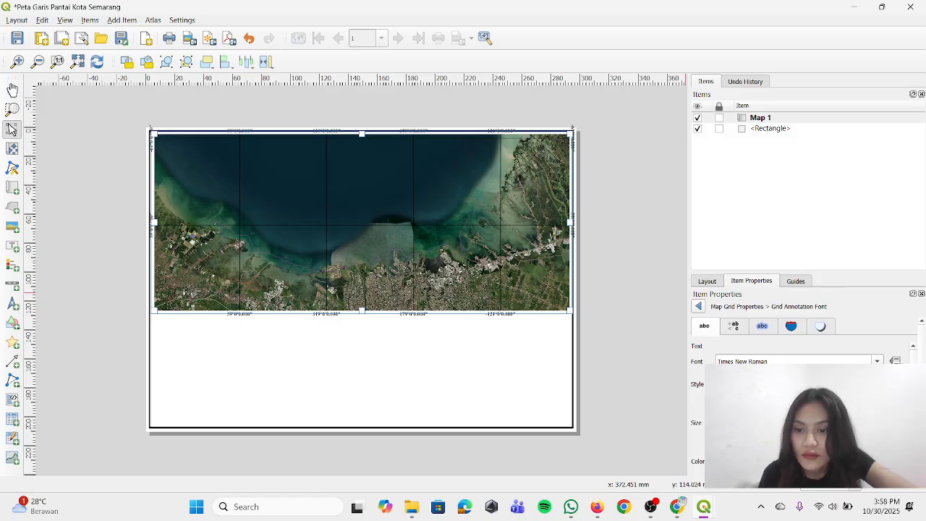
{"action": "left_click", "coordinate": [788, 461]}
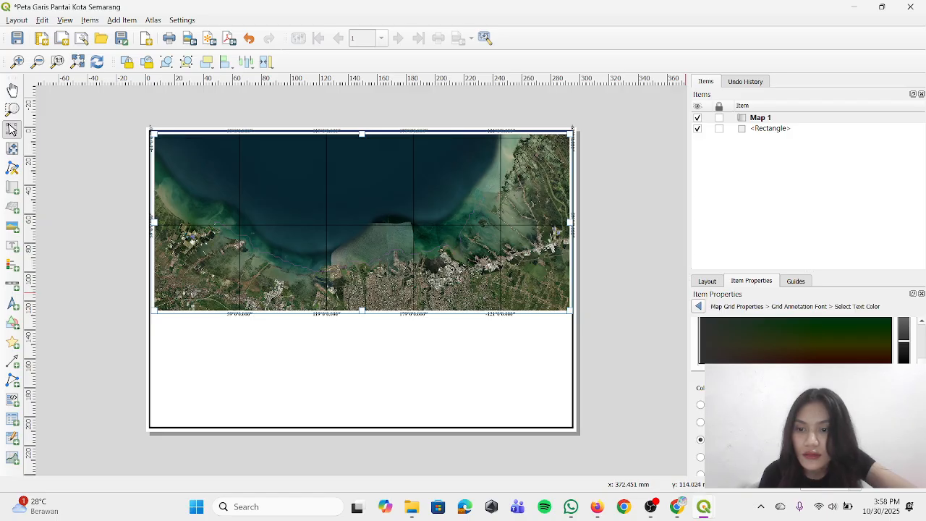
{"action": "left_click", "coordinate": [699, 306]}
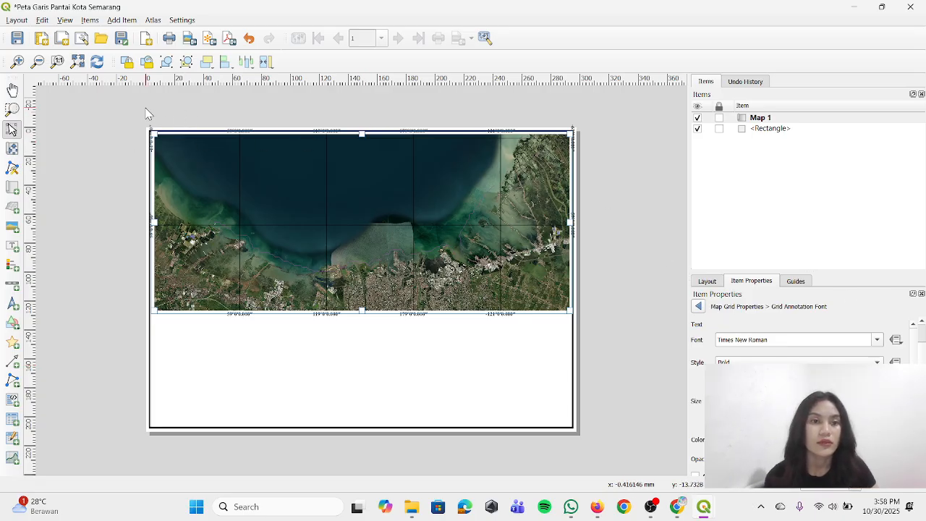
Try a four-cornered polygon node item in the blank area below the map, and delete it
{"action": "left_click", "coordinate": [116, 81]}
{"action": "left_click", "coordinate": [121, 20]}
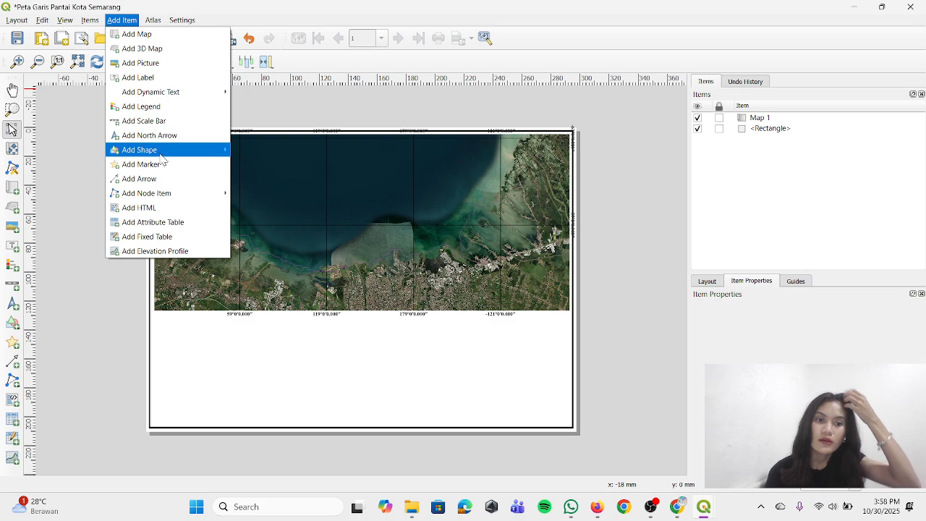
{"action": "mouse_move", "coordinate": [163, 155]}
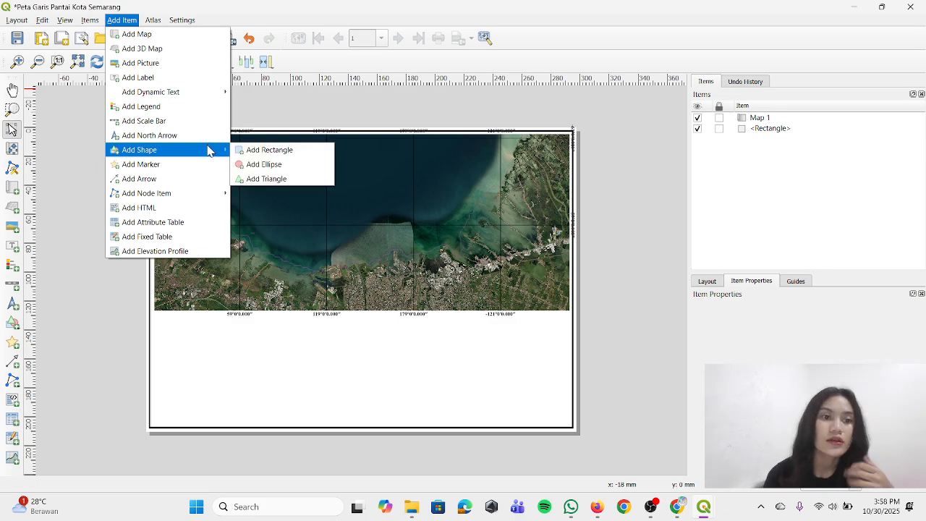
{"action": "mouse_move", "coordinate": [201, 93]}
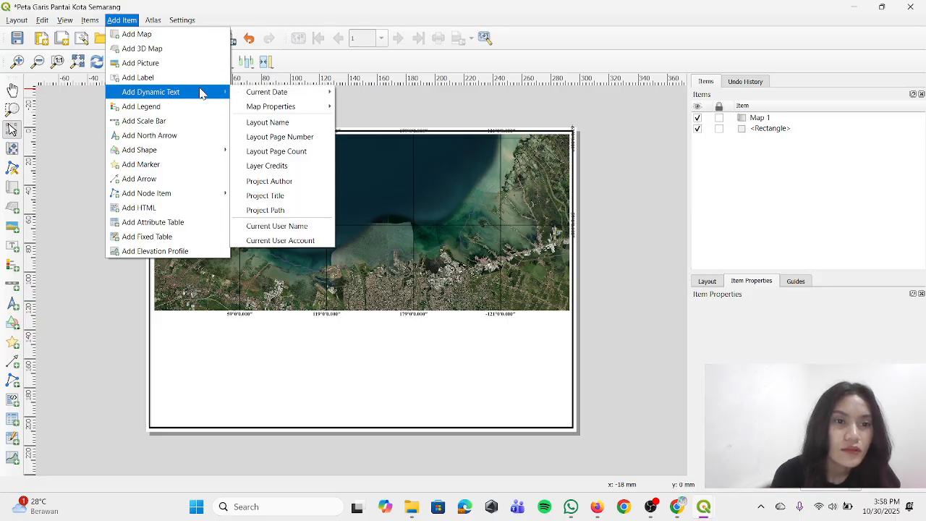
{"action": "mouse_move", "coordinate": [173, 193]}
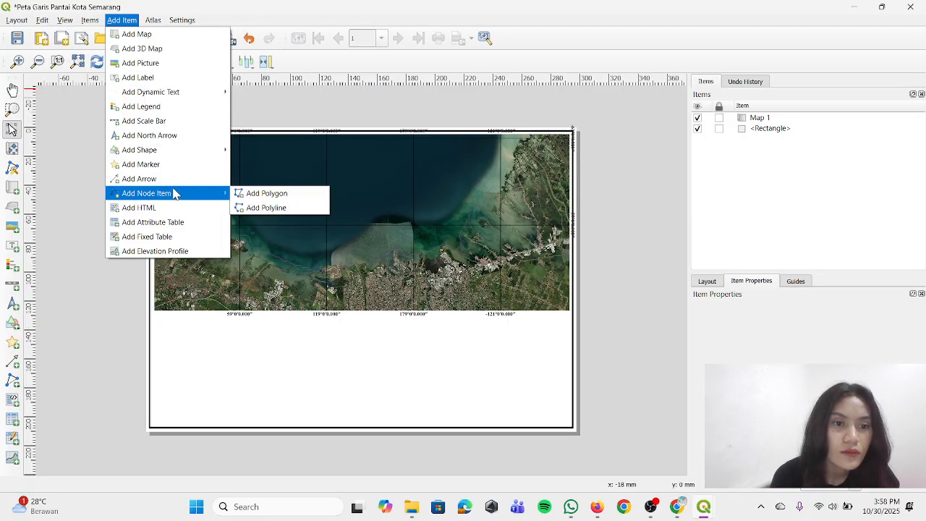
{"action": "left_click", "coordinate": [254, 198]}
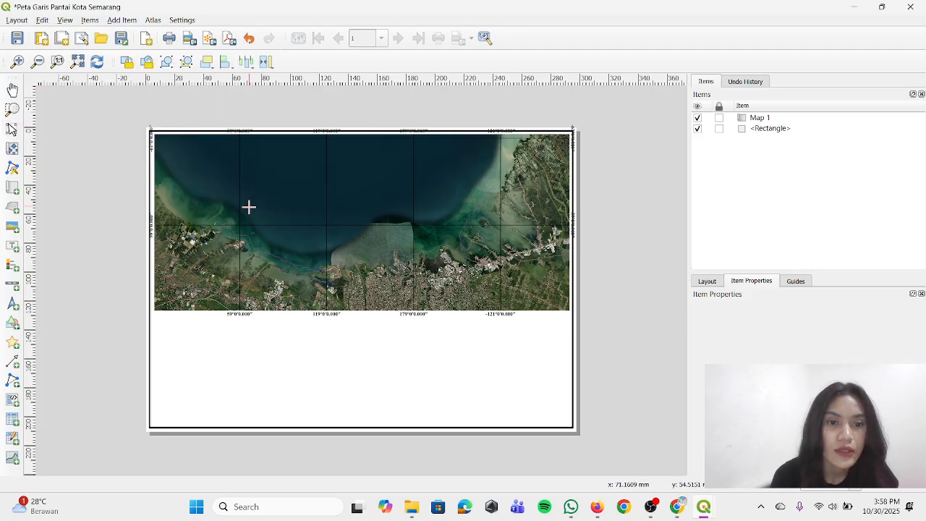
{"action": "left_click", "coordinate": [155, 316]}
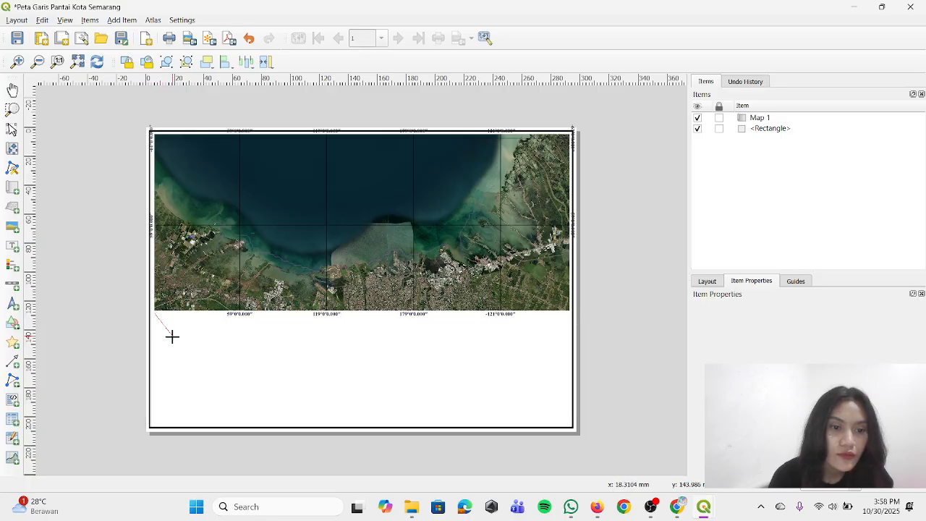
{"action": "left_click", "coordinate": [339, 338]}
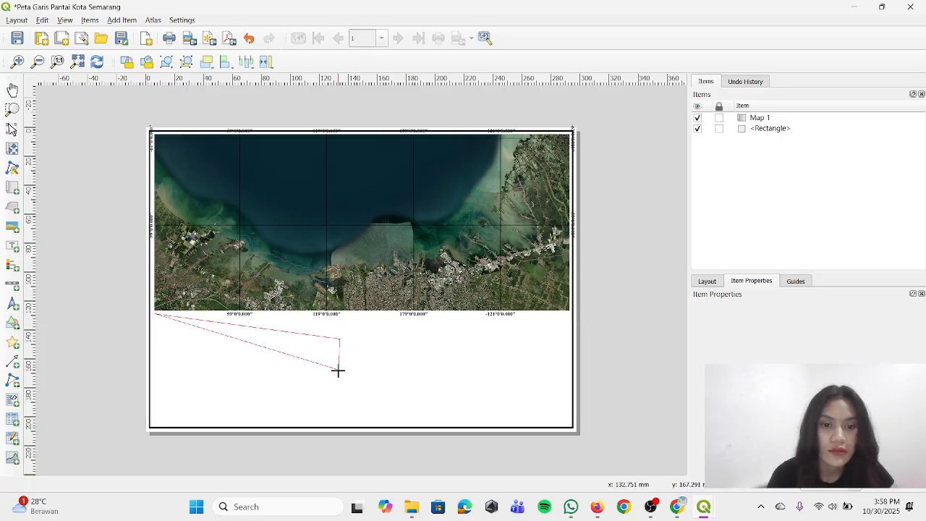
{"action": "left_click", "coordinate": [338, 370]}
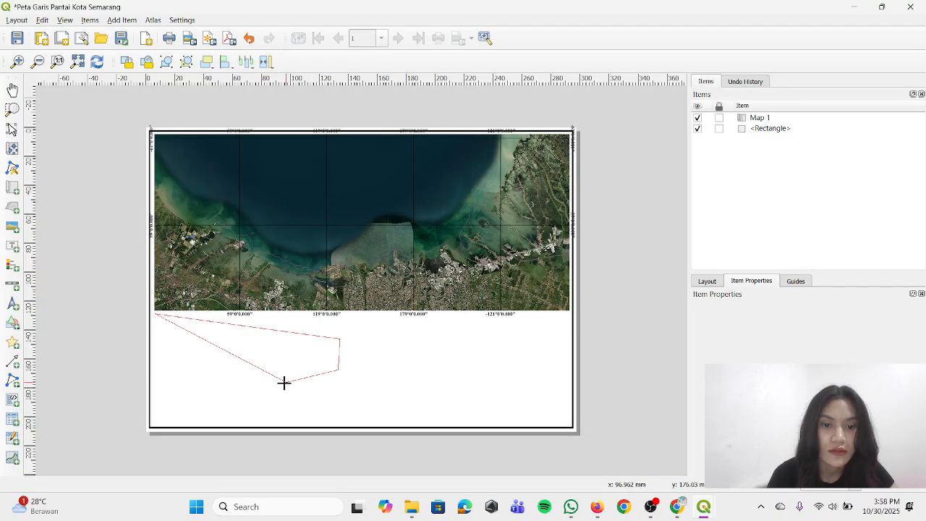
{"action": "left_click", "coordinate": [207, 382]}
{"action": "right_click", "coordinate": [207, 382]}
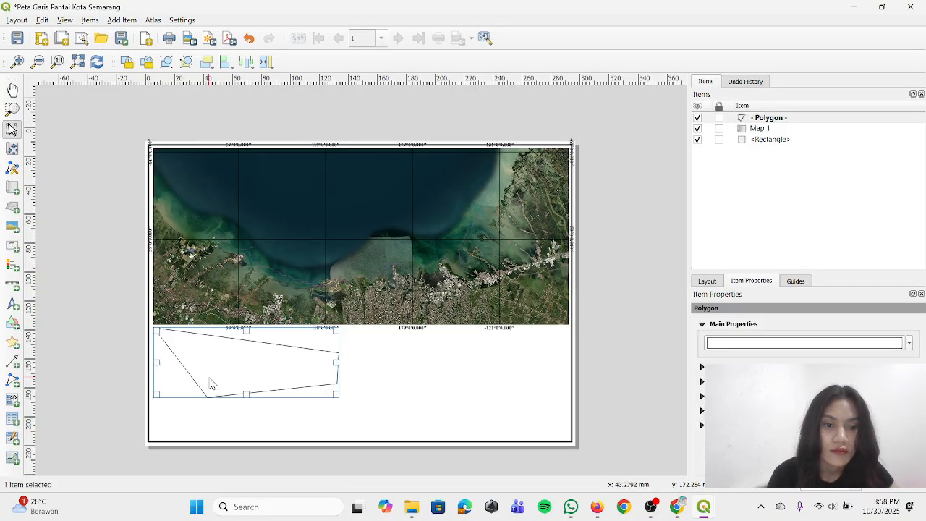
{"action": "right_click", "coordinate": [764, 120]}
{"action": "left_click", "coordinate": [785, 127]}
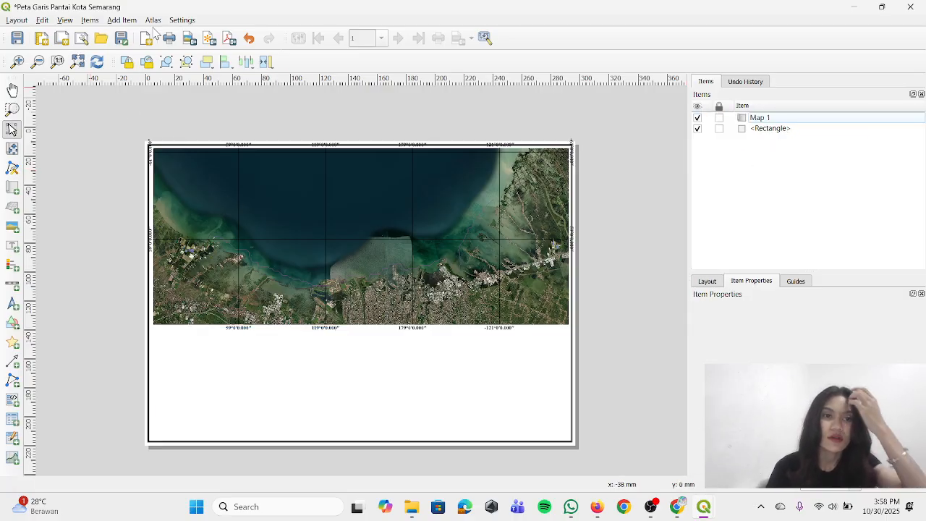
Add a rectangle shape in the blank area below the map, spanning the map's full width
{"action": "left_click", "coordinate": [122, 20]}
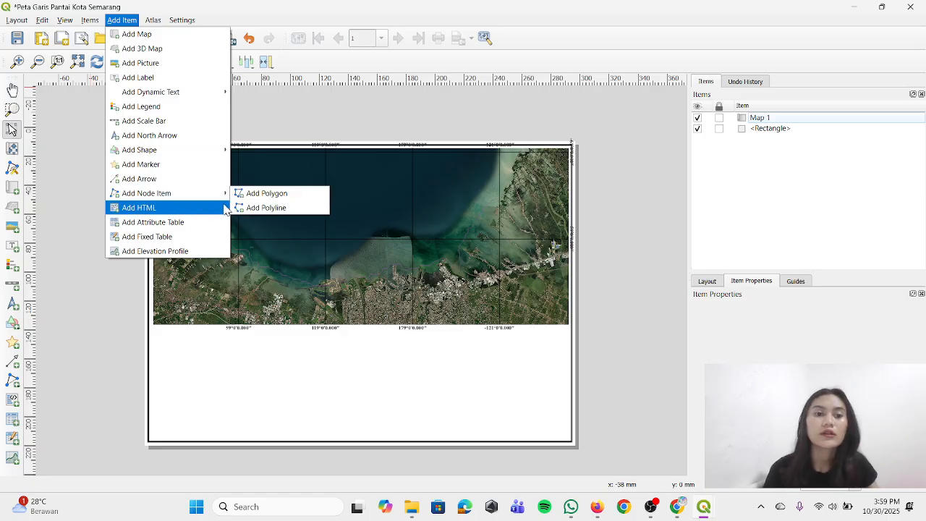
{"action": "left_click", "coordinate": [264, 207]}
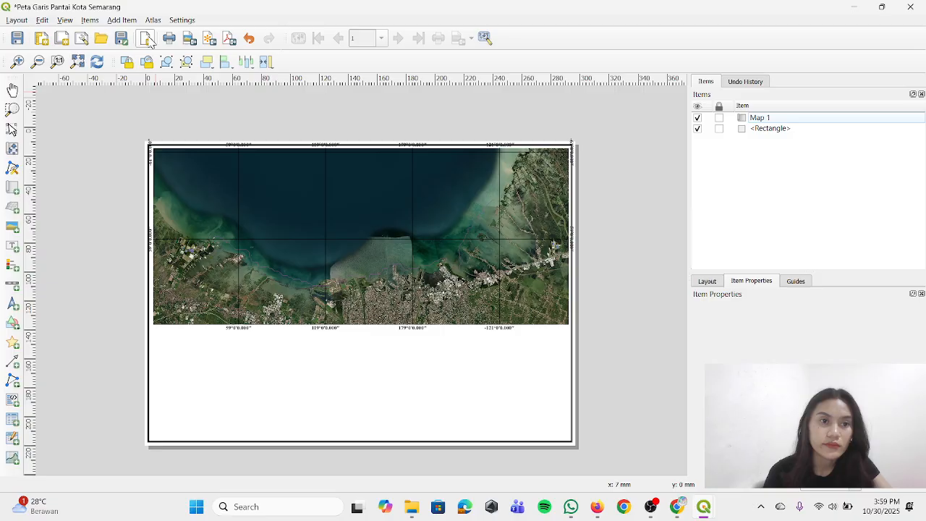
{"action": "left_click", "coordinate": [133, 22]}
{"action": "left_click", "coordinate": [133, 22]}
{"action": "left_click", "coordinate": [131, 22]}
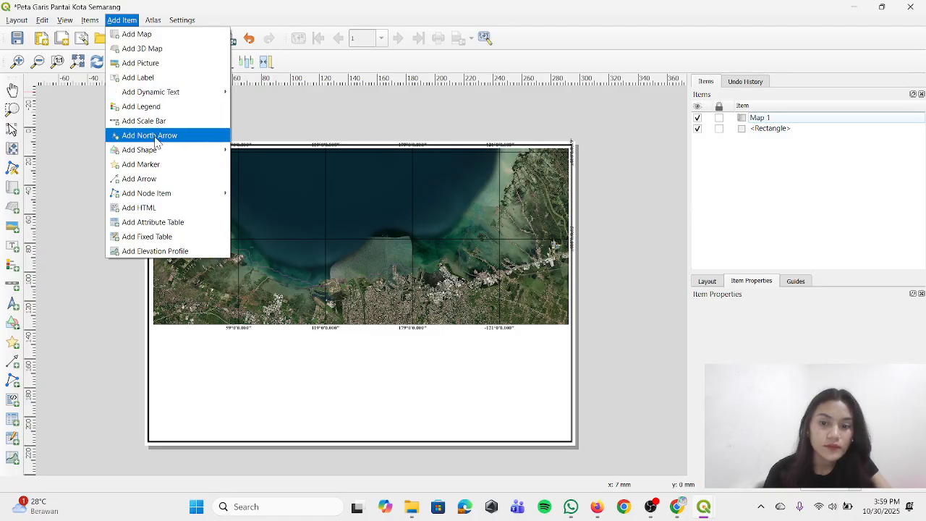
{"action": "mouse_move", "coordinate": [161, 154]}
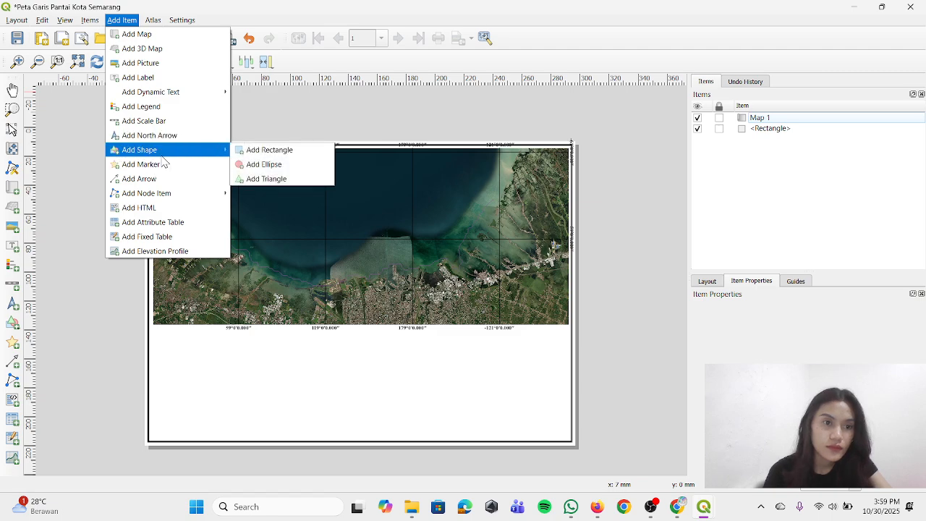
{"action": "left_click", "coordinate": [240, 149]}
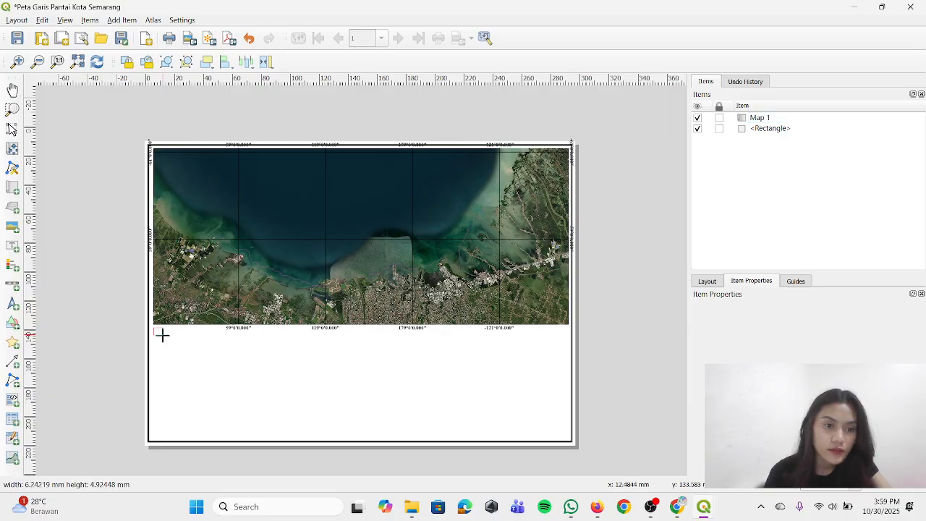
{"action": "left_click_drag", "start_coordinate": [161, 332], "coordinate": [568, 433]}
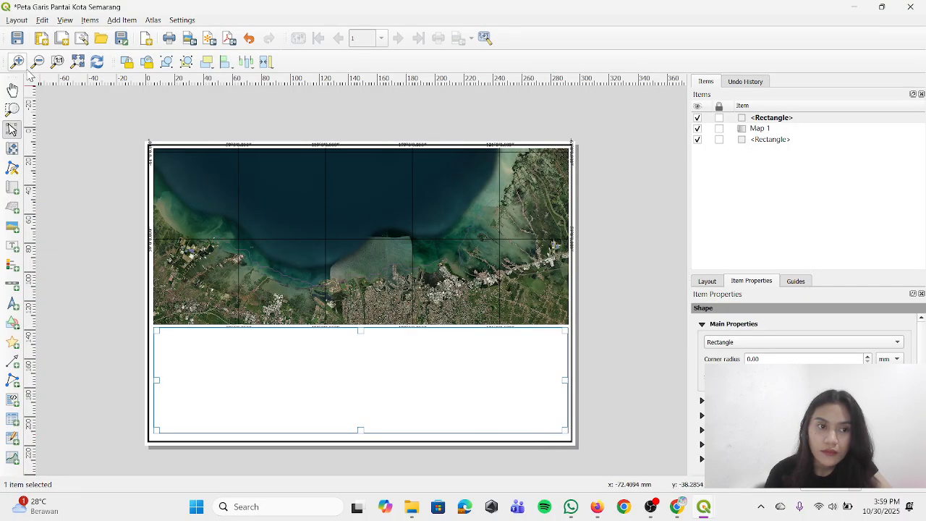
Move the new rectangle slightly down so it clears the coordinate labels under the map
{"action": "left_click", "coordinate": [12, 147]}
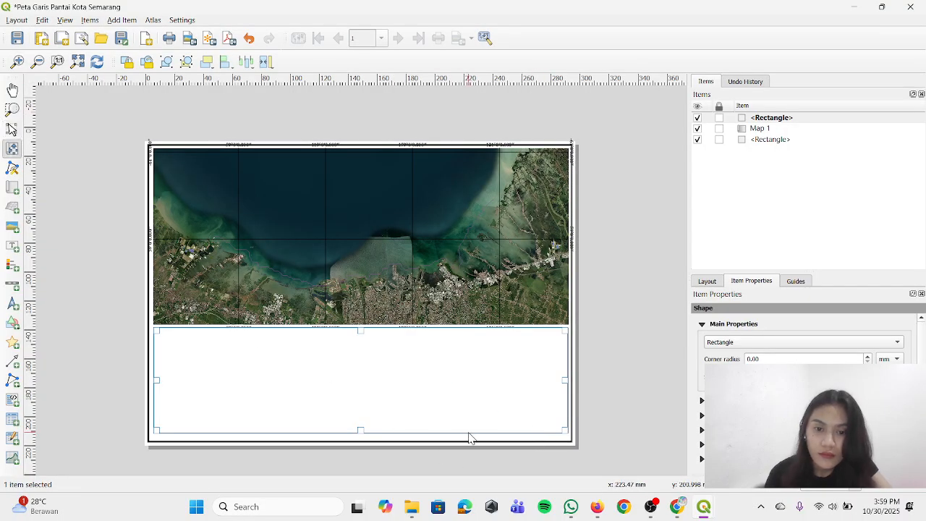
{"action": "left_click", "coordinate": [11, 129]}
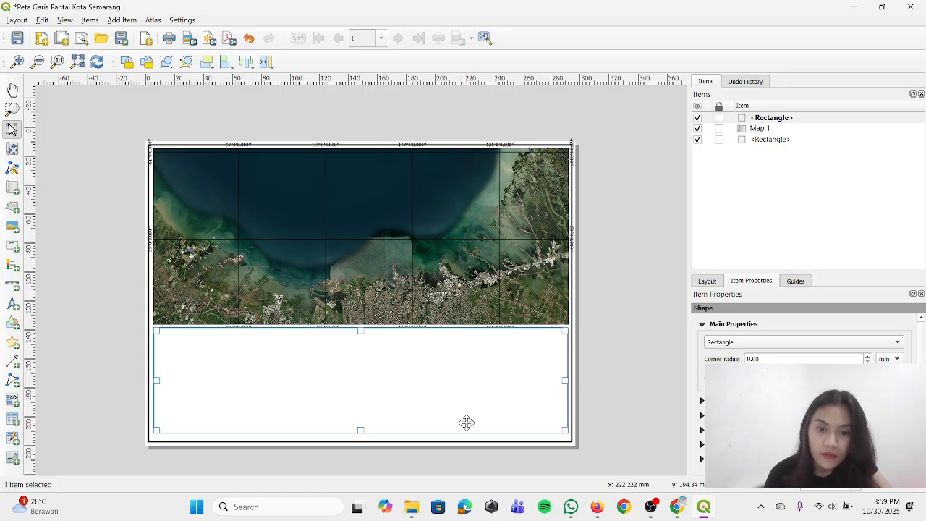
{"action": "left_click_drag", "start_coordinate": [460, 391], "coordinate": [462, 395]}
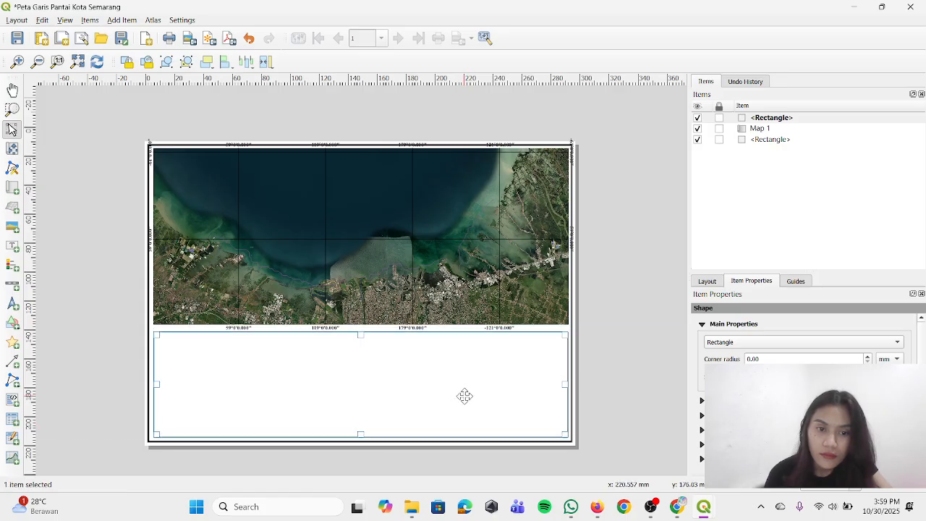
{"action": "left_click", "coordinate": [604, 351]}
{"action": "left_click", "coordinate": [470, 365]}
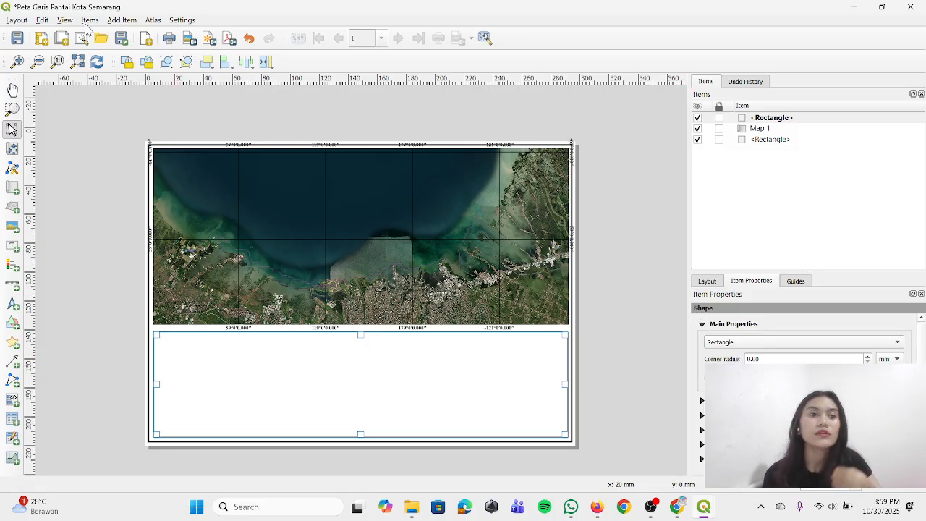
Draw a vertical polyline at about x = 91 mm from the lower rectangle's top edge to its bottom edge
{"action": "left_click", "coordinate": [119, 21]}
{"action": "left_click", "coordinate": [178, 77]}
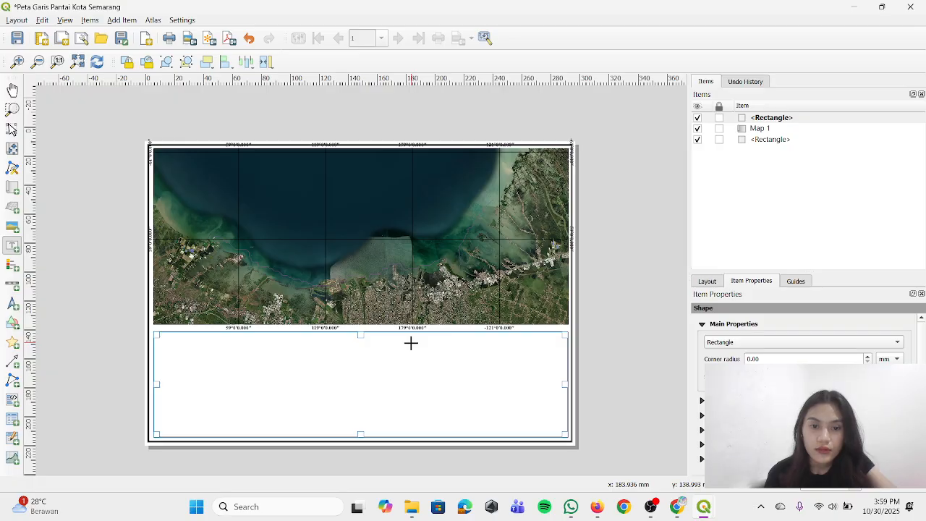
{"action": "left_click", "coordinate": [134, 20]}
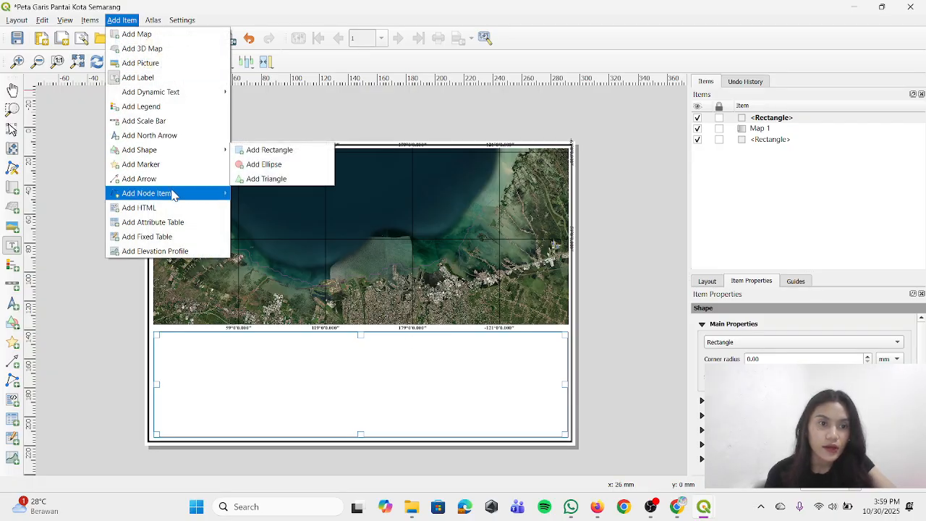
{"action": "mouse_move", "coordinate": [198, 201]}
{"action": "left_click", "coordinate": [249, 210]}
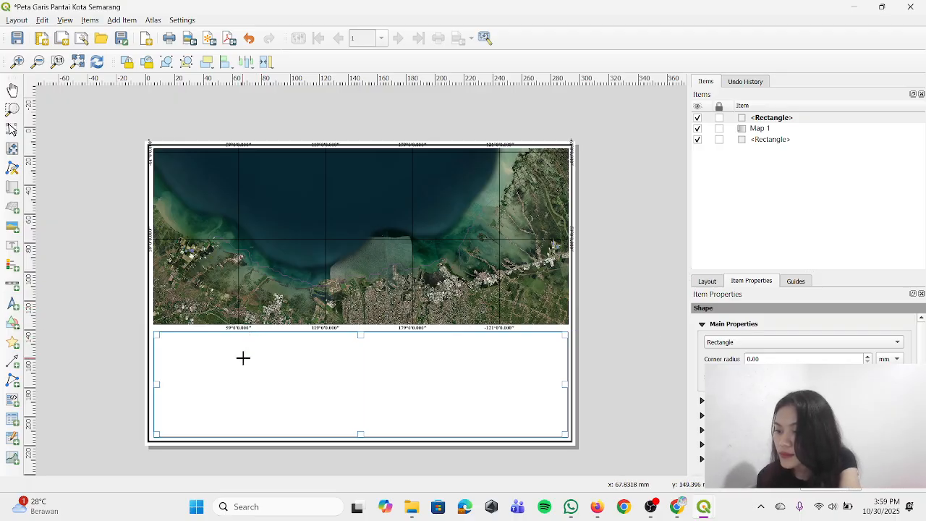
{"action": "left_click", "coordinate": [277, 332]}
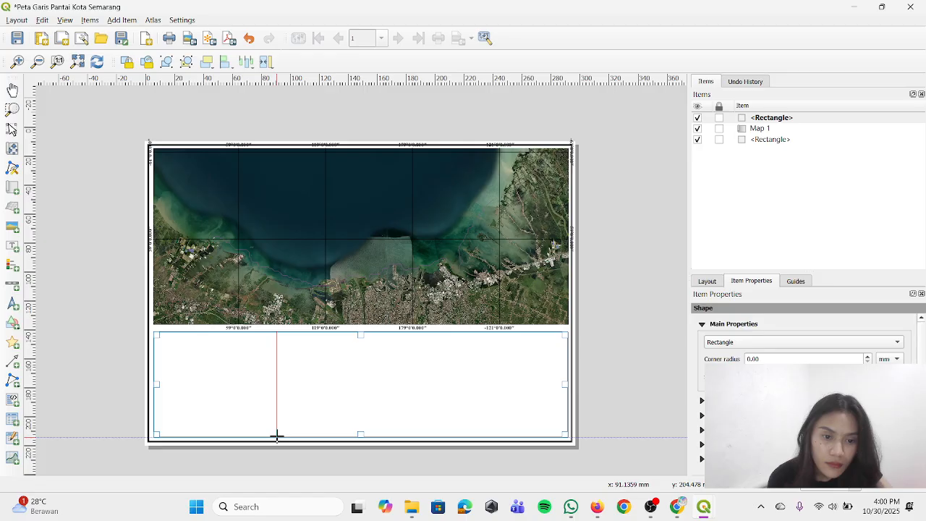
{"action": "right_click", "coordinate": [277, 435]}
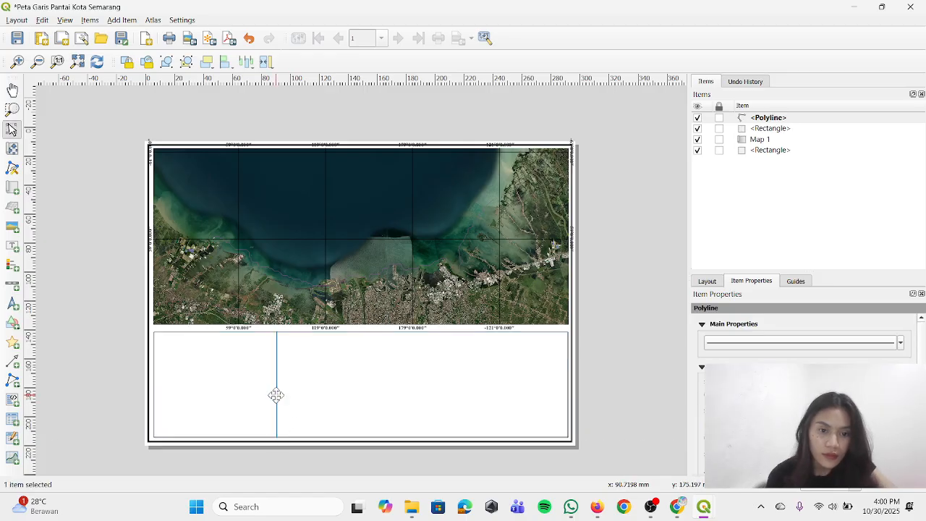
Duplicate the vertical divider line and place the copy at about x = 180 mm, spanning the lower rectangle's full height
{"action": "key", "text": "ctrl+c"}
{"action": "key", "text": "ctrl+v"}
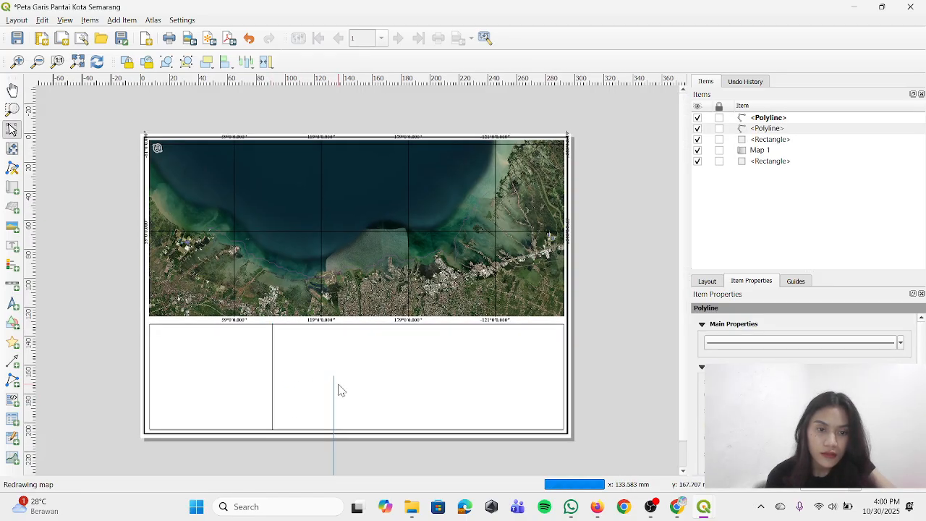
{"action": "left_click_drag", "start_coordinate": [333, 406], "coordinate": [401, 354]}
{"action": "left_click", "coordinate": [416, 359]}
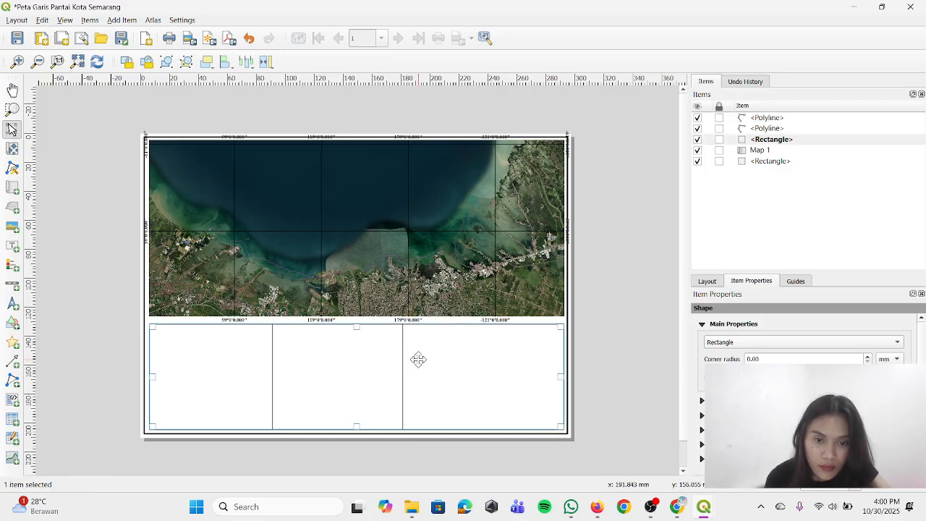
{"action": "left_click", "coordinate": [640, 370]}
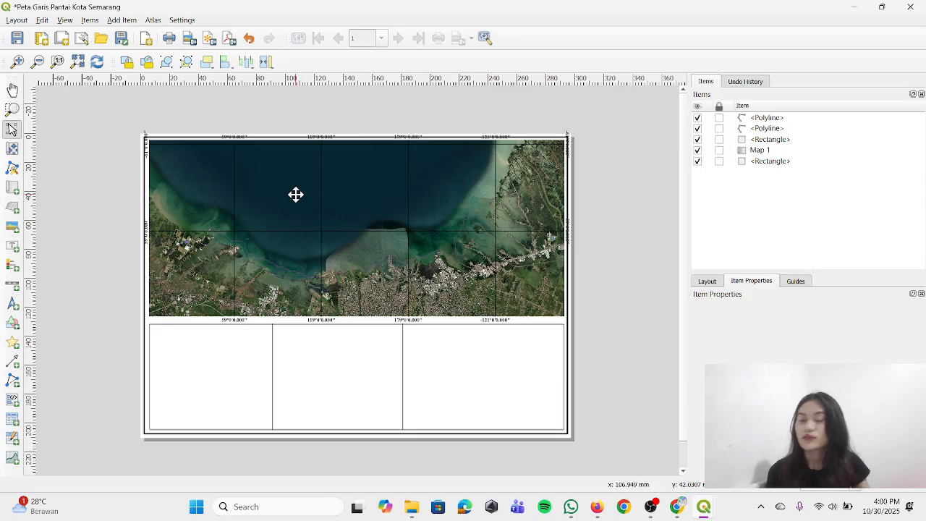
Add a label along the upper edge of the lower box's third compartment, spanning nearly its full width
{"action": "left_click", "coordinate": [125, 21]}
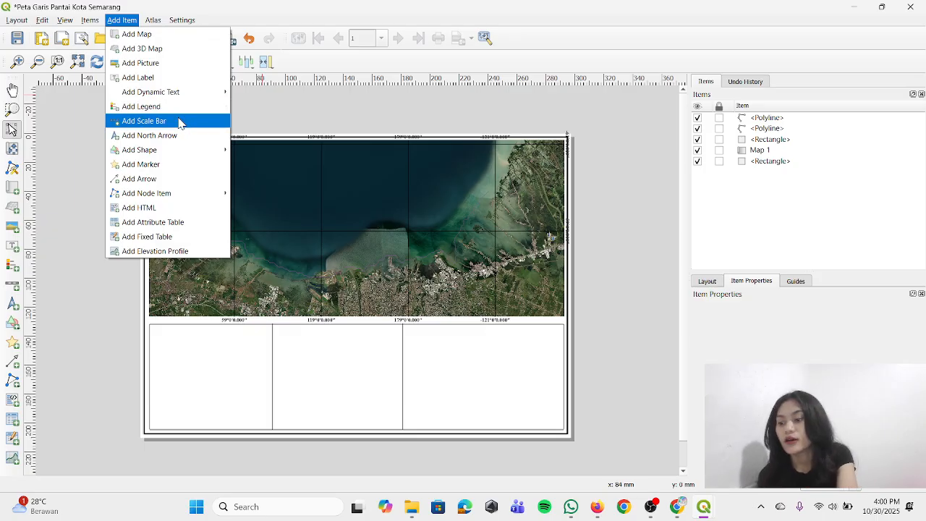
{"action": "left_click", "coordinate": [149, 77]}
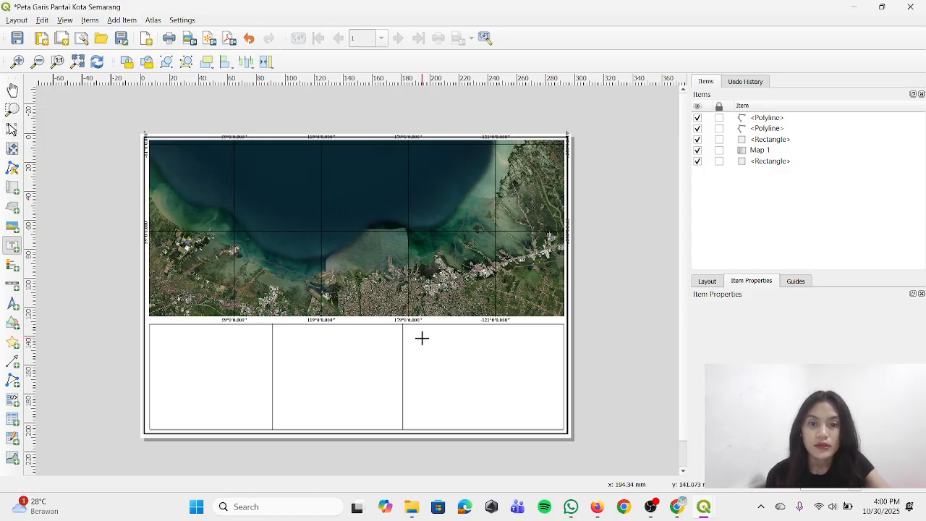
{"action": "left_click_drag", "start_coordinate": [406, 328], "coordinate": [560, 358]}
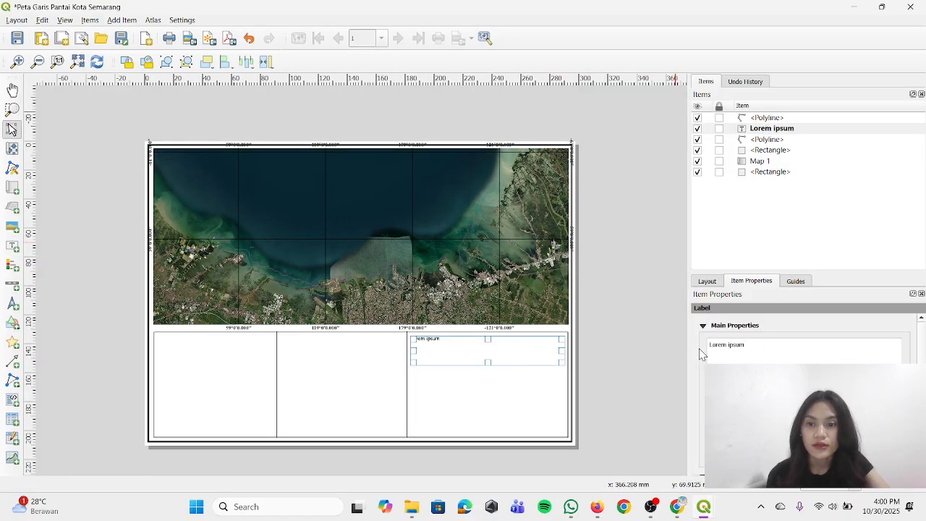
Replace the new label's placeholder text with "Peta Garis Pantai Kota Semarang"
{"action": "double_click", "coordinate": [749, 348]}
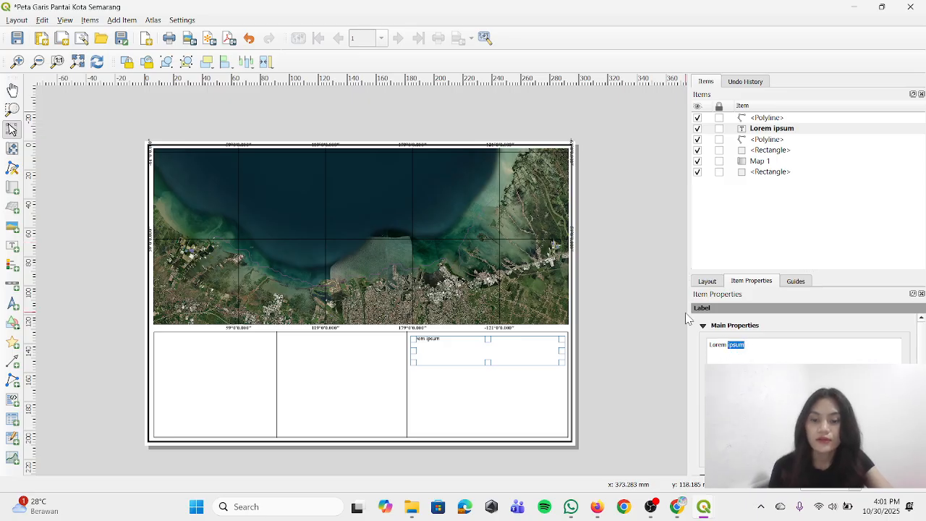
{"action": "key", "text": "BackSpace"}
{"action": "key", "text": "BackSpace"}
{"action": "key", "text": "BackSpace"}
{"action": "key", "text": "BackSpace"}
{"action": "key", "text": "BackSpace"}
{"action": "key", "text": "BackSpace"}
{"action": "key", "text": "BackSpace"}
{"action": "type", "text": "Peta Garis Pan"}
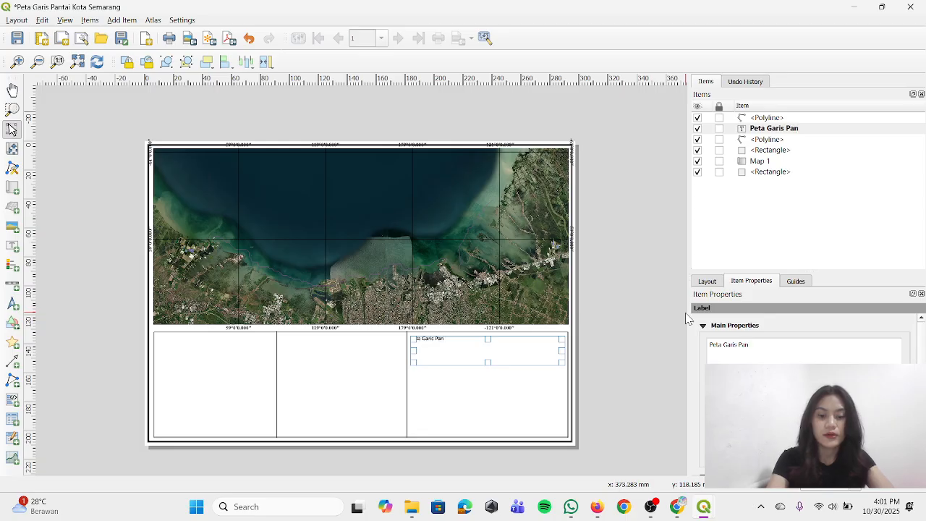
{"action": "type", "text": "tai Kota Semarang"}
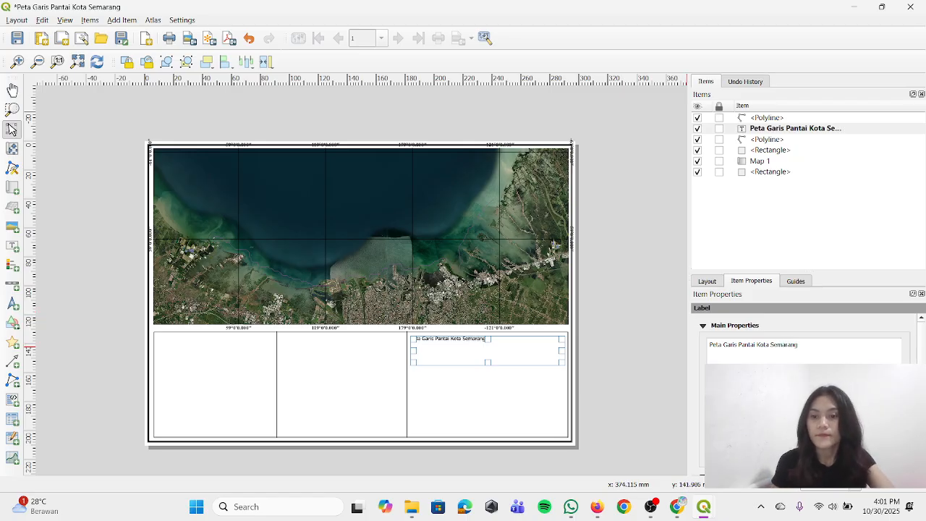
{"action": "scroll", "coordinate": [804, 395], "scroll_direction": "down", "scroll_amount": 1}
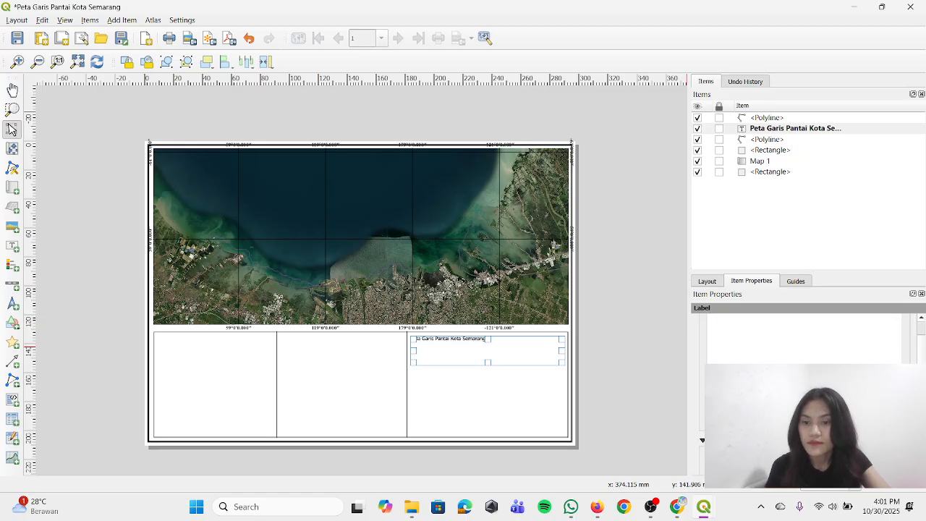
{"action": "scroll", "coordinate": [804, 394], "scroll_direction": "down", "scroll_amount": 4}
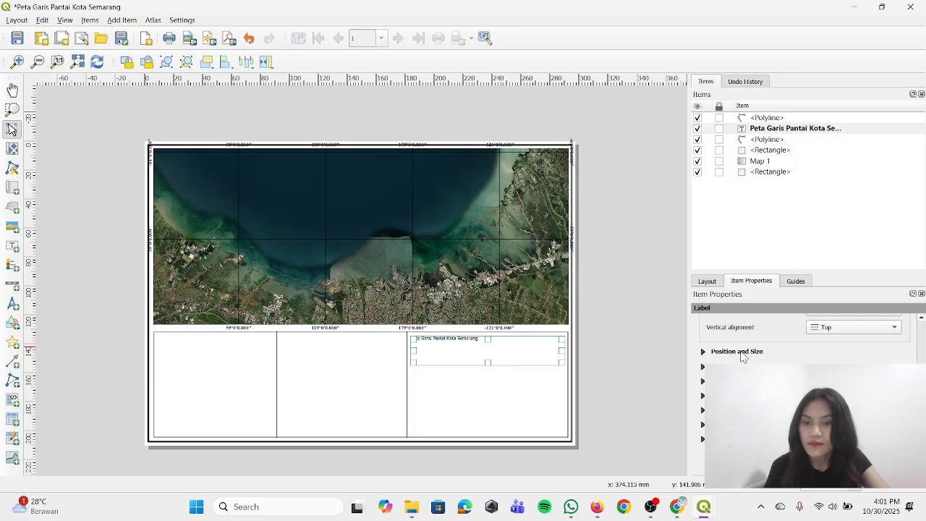
{"action": "scroll", "coordinate": [742, 356], "scroll_direction": "up", "scroll_amount": 5}
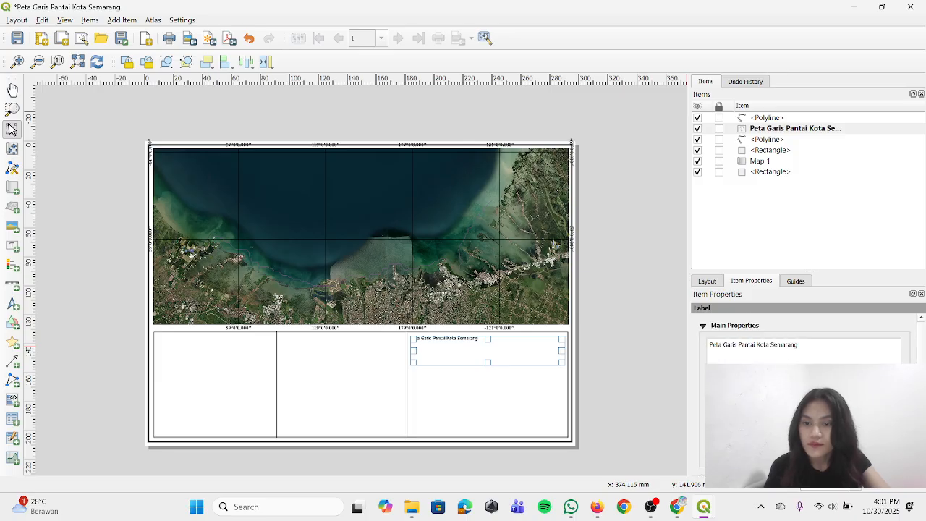
{"action": "left_click", "coordinate": [804, 445]}
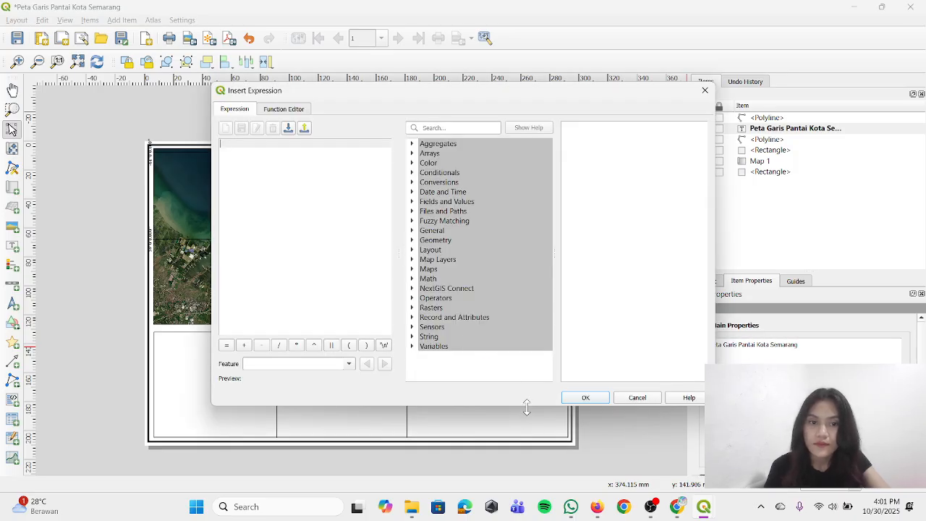
{"action": "left_click", "coordinate": [632, 397]}
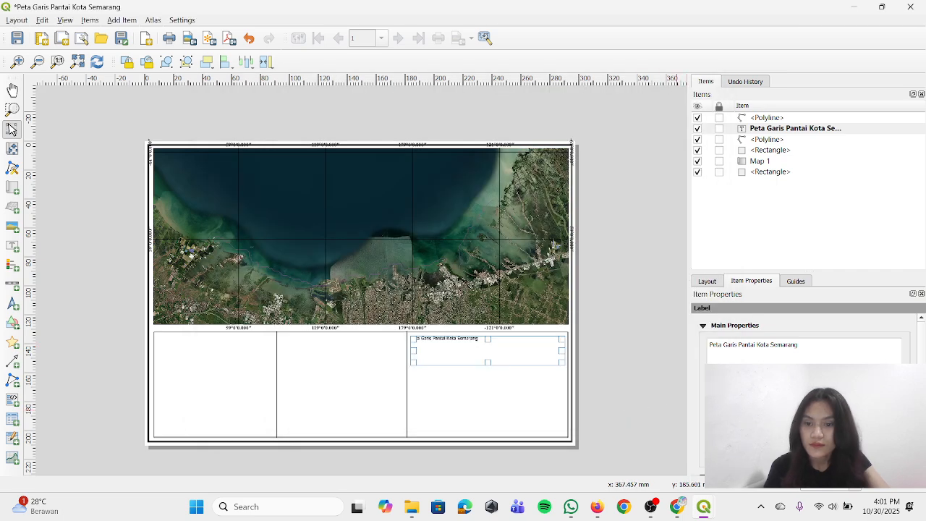
{"action": "left_click", "coordinate": [855, 447]}
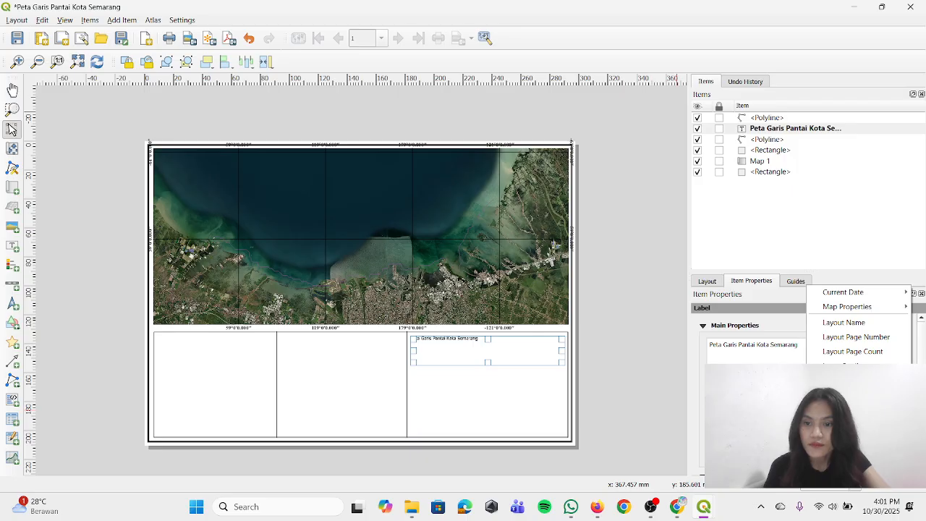
{"action": "key", "text": "Escape"}
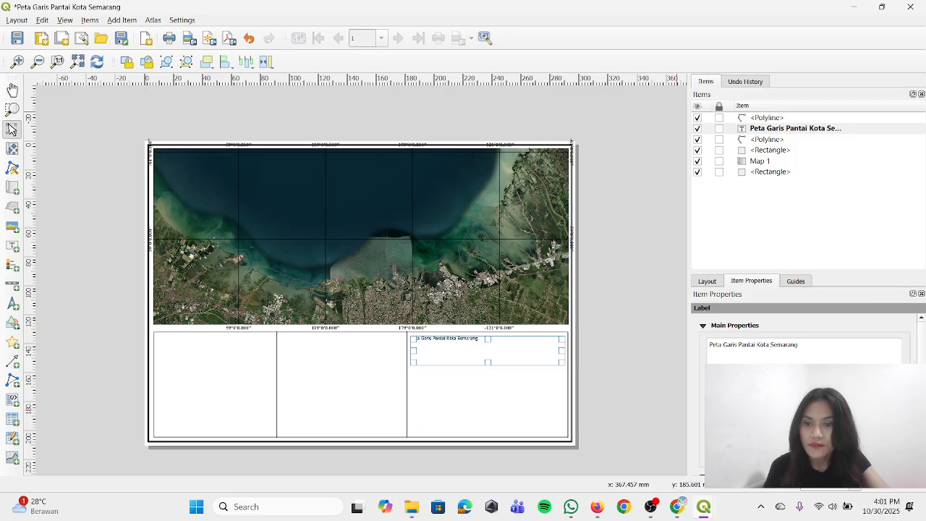
Set the title label's font to Times New Roman
{"action": "scroll", "coordinate": [803, 347], "scroll_direction": "down", "scroll_amount": 3}
{"action": "left_click", "coordinate": [803, 424]}
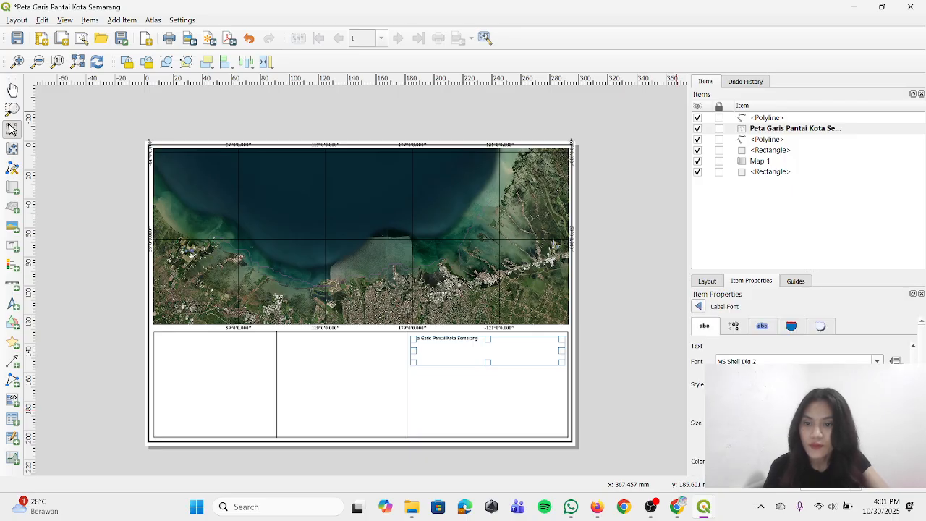
{"action": "left_click_drag", "start_coordinate": [774, 361], "coordinate": [638, 370]}
{"action": "type", "text": "Times New Roman"}
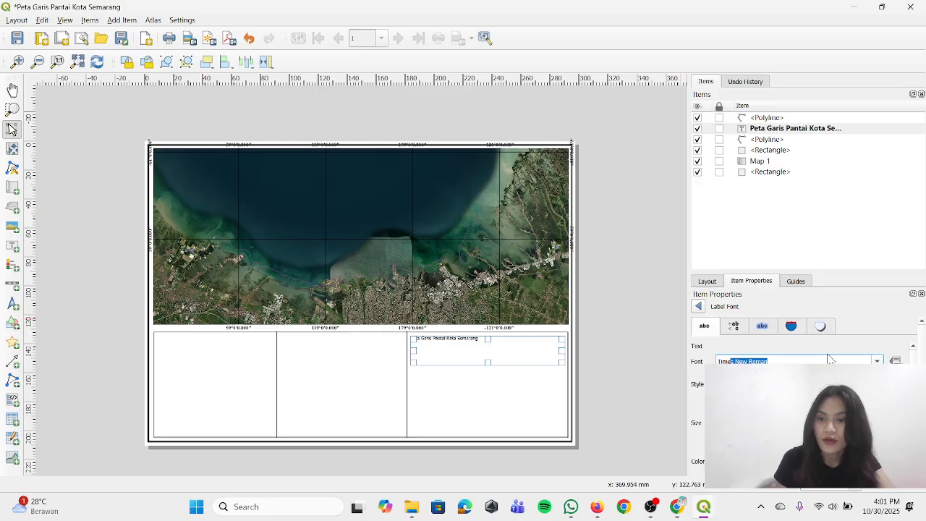
{"action": "key", "text": "Return"}
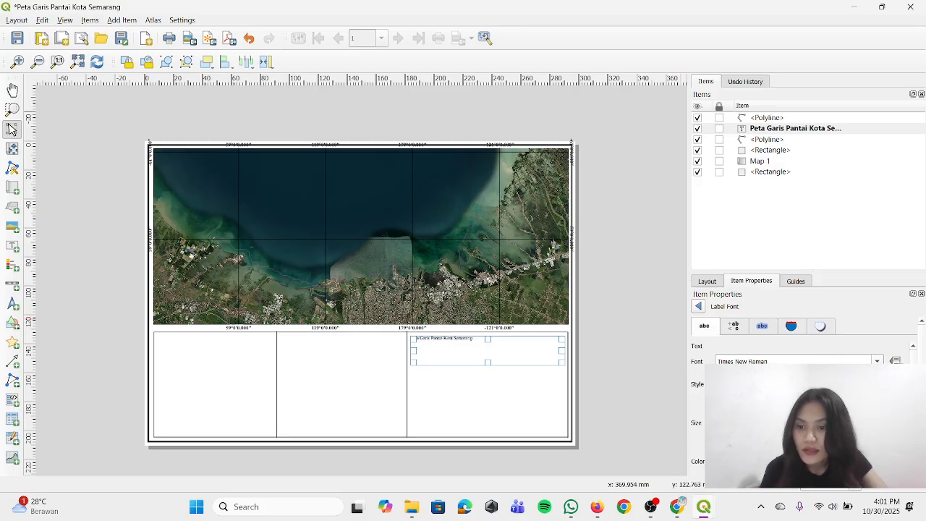
Increase the title label's font size until its single line fills most of the compartment's width
{"action": "left_click", "coordinate": [878, 419]}
{"action": "left_click", "coordinate": [877, 420]}
{"action": "left_click", "coordinate": [877, 420]}
{"action": "left_click", "coordinate": [878, 419]}
{"action": "left_click", "coordinate": [878, 420]}
{"action": "left_click", "coordinate": [878, 419]}
{"action": "left_click", "coordinate": [878, 420]}
{"action": "left_click", "coordinate": [877, 420]}
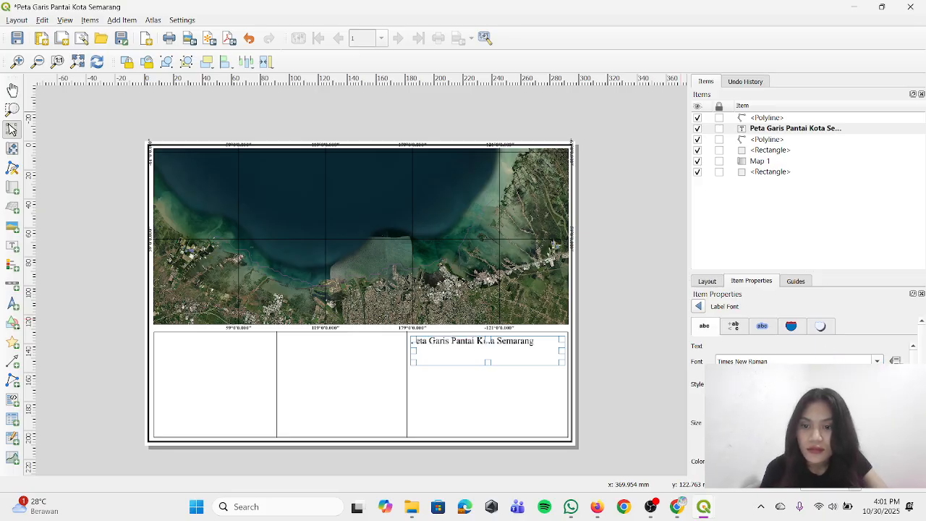
{"action": "left_click", "coordinate": [877, 419]}
{"action": "left_click", "coordinate": [878, 419]}
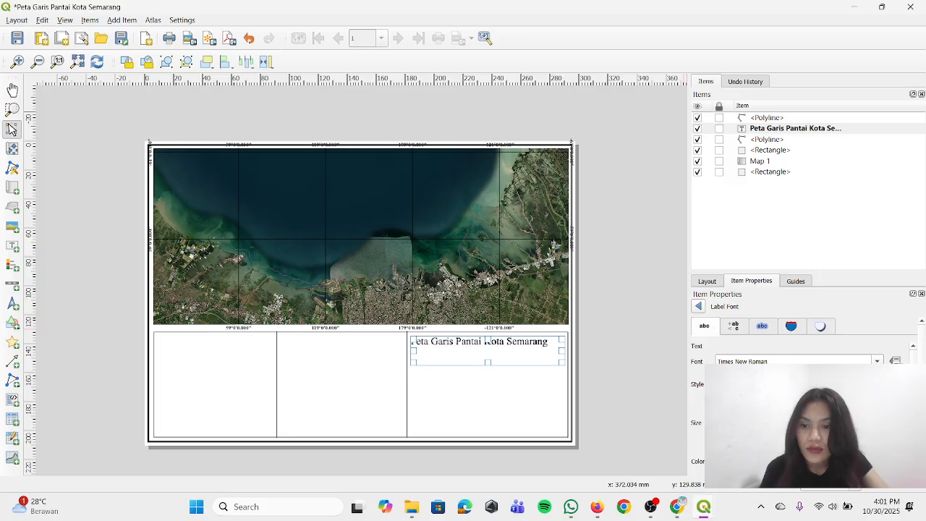
Try other font sizes and size units on the title label
{"action": "left_click", "coordinate": [877, 420]}
{"action": "scroll", "coordinate": [796, 423], "scroll_direction": "up", "scroll_amount": 20}
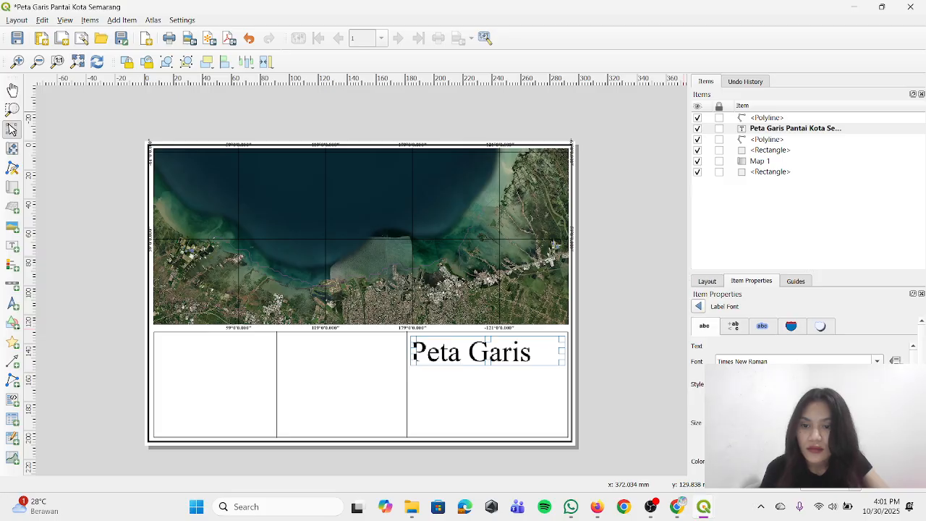
{"action": "left_click", "coordinate": [874, 434]}
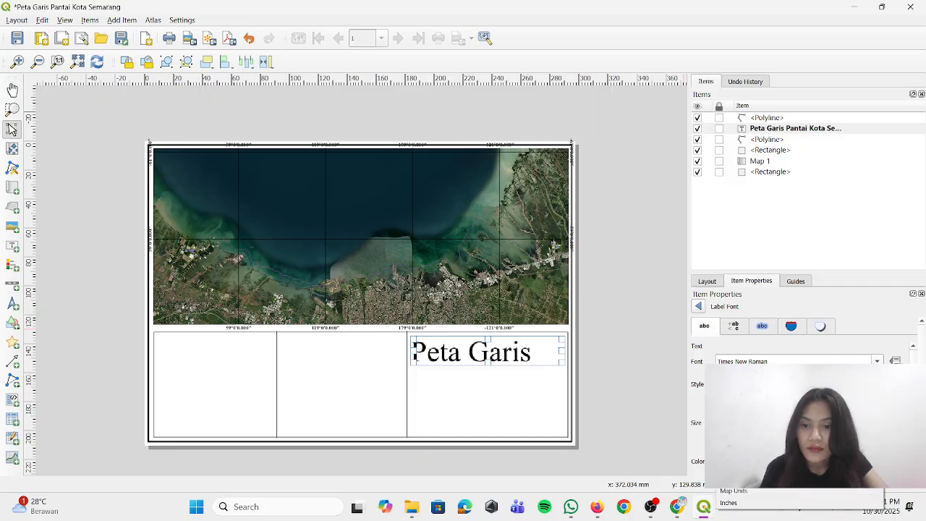
{"action": "left_click", "coordinate": [799, 456]}
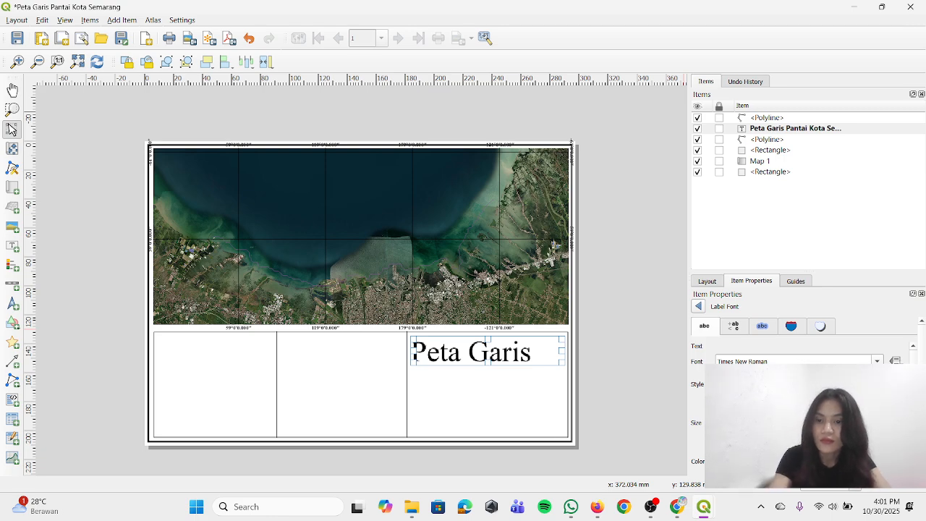
{"action": "key", "text": "BackSpace"}
{"action": "type", "text": "0"}
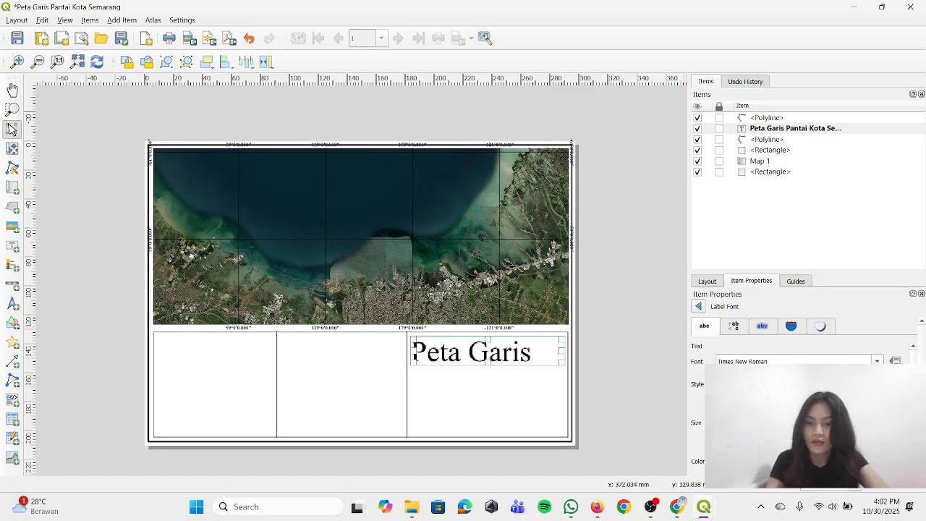
{"action": "key", "text": "BackSpace"}
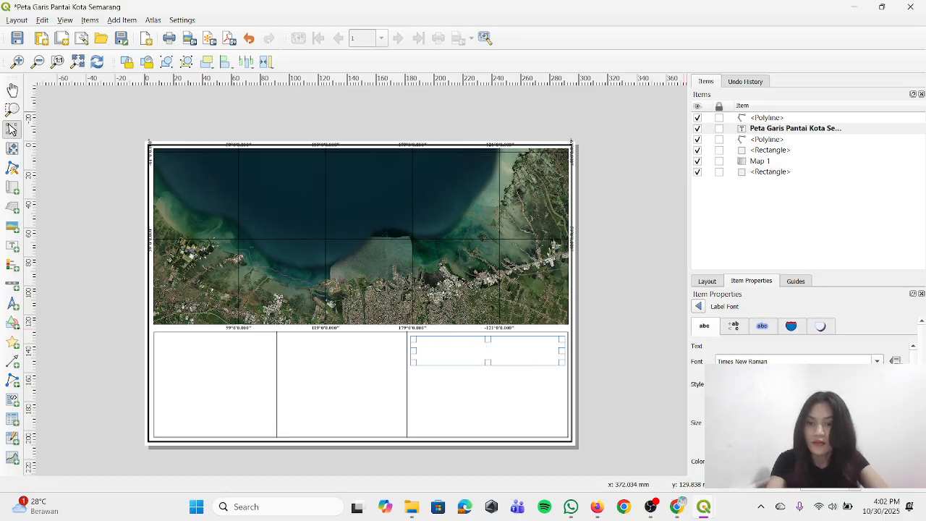
{"action": "left_click", "coordinate": [800, 442]}
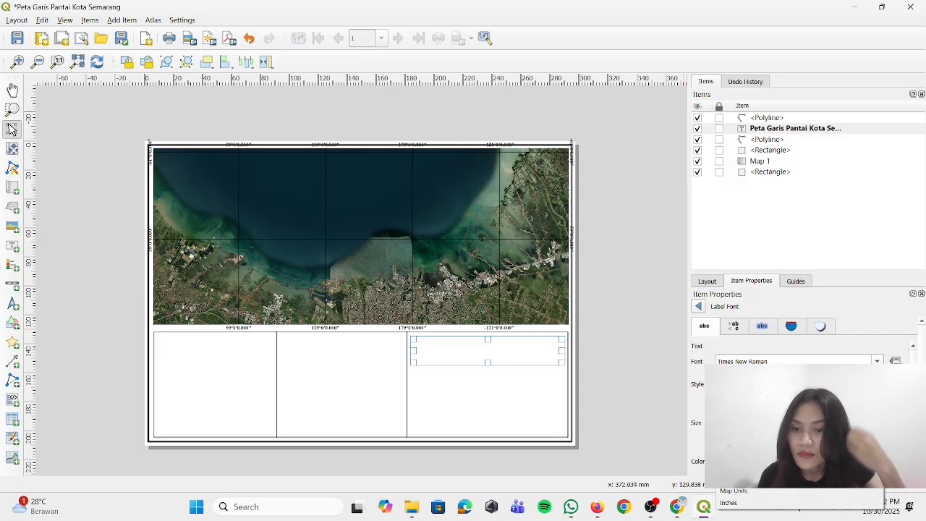
{"action": "left_click", "coordinate": [797, 467]}
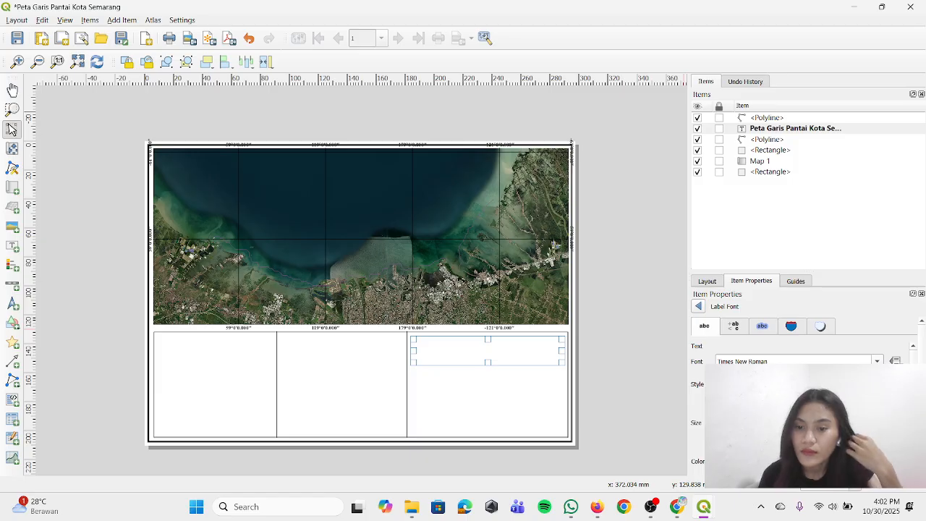
{"action": "key", "text": "BackSpace"}
{"action": "key", "text": "BackSpace"}
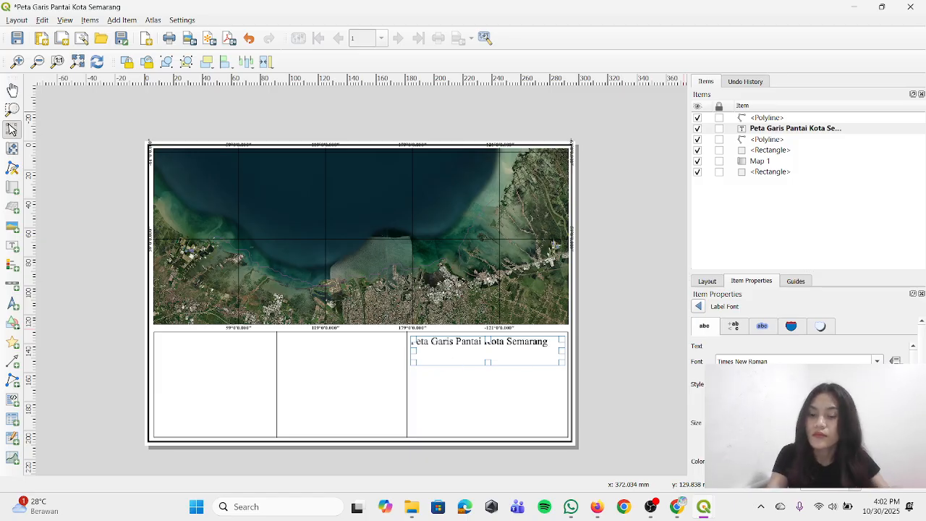
{"action": "key", "text": "BackSpace"}
{"action": "type", "text": "00"}
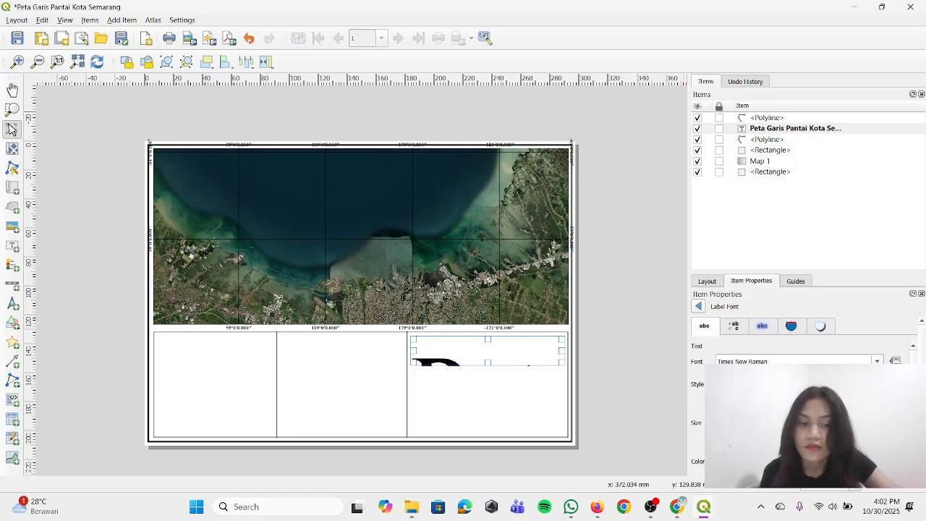
{"action": "key", "text": "BackSpace"}
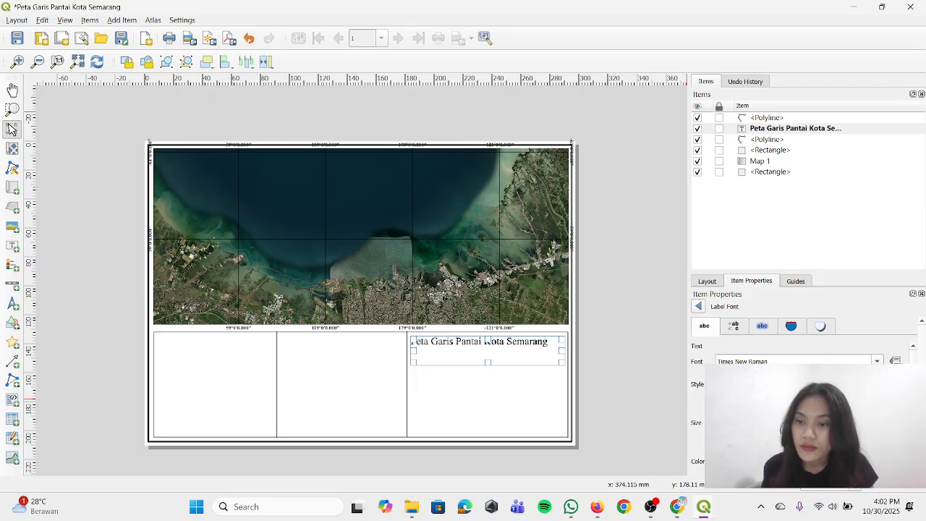
{"action": "scroll", "coordinate": [796, 391], "scroll_direction": "down", "scroll_amount": 5}
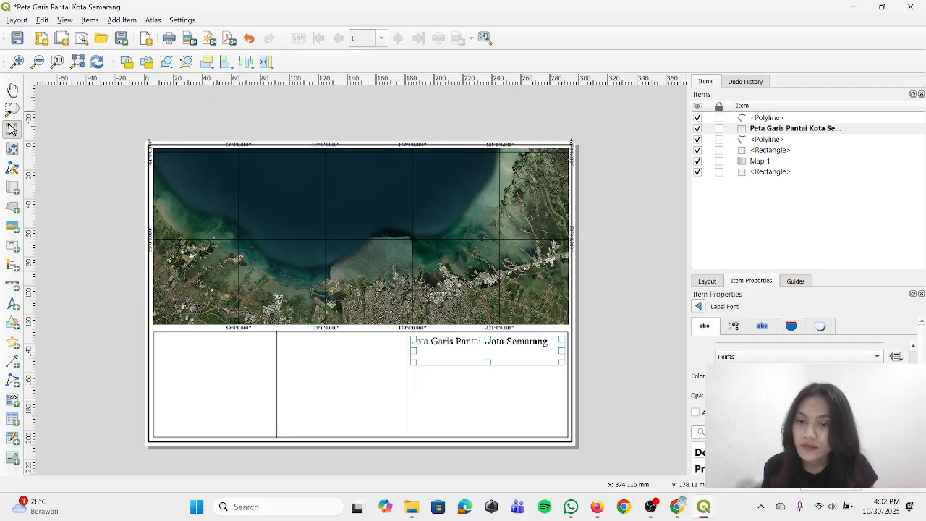
{"action": "scroll", "coordinate": [796, 391], "scroll_direction": "up", "scroll_amount": 3}
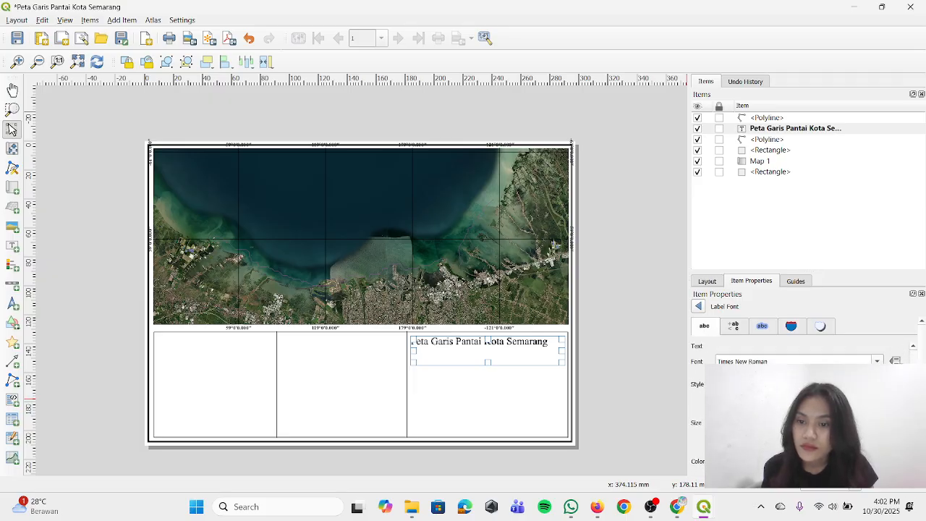
{"action": "scroll", "coordinate": [796, 391], "scroll_direction": "down", "scroll_amount": 1}
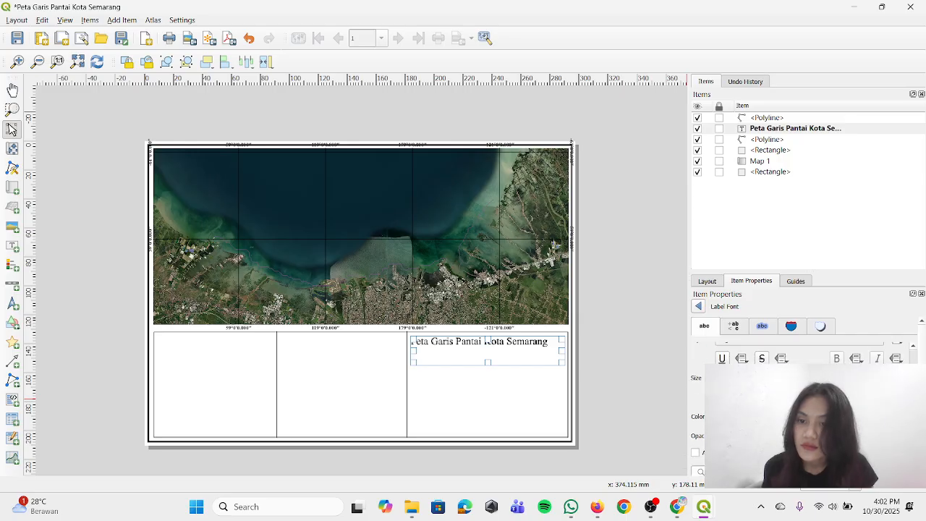
{"action": "scroll", "coordinate": [796, 391], "scroll_direction": "up", "scroll_amount": 2}
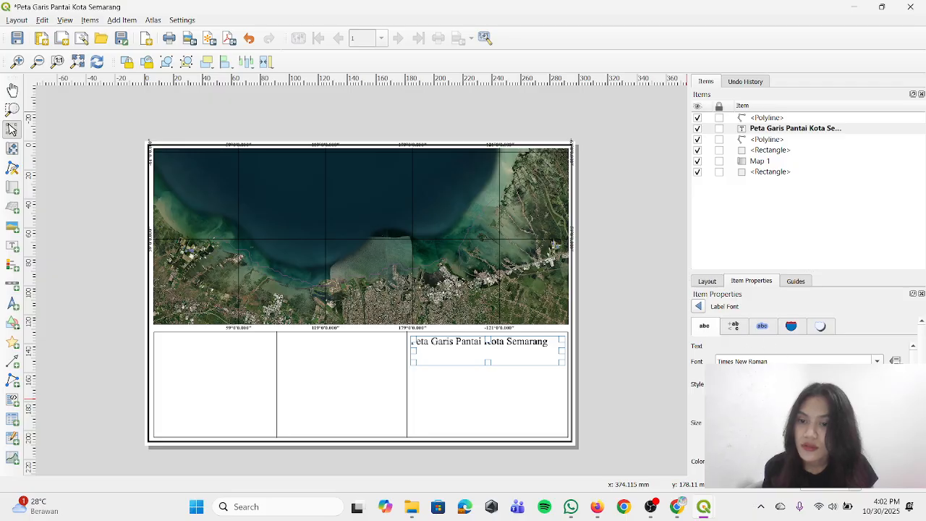
Make the title label's text bold and look through its formatting, buffer, background, shadow and text size settings
{"action": "left_click", "coordinate": [735, 329]}
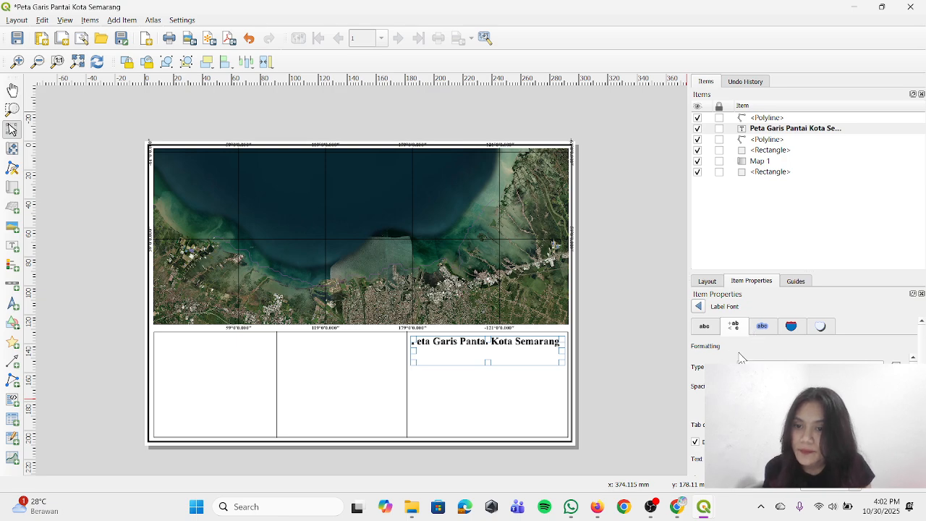
{"action": "scroll", "coordinate": [811, 459], "scroll_direction": "down", "scroll_amount": 1}
{"action": "scroll", "coordinate": [810, 459], "scroll_direction": "up", "scroll_amount": 1}
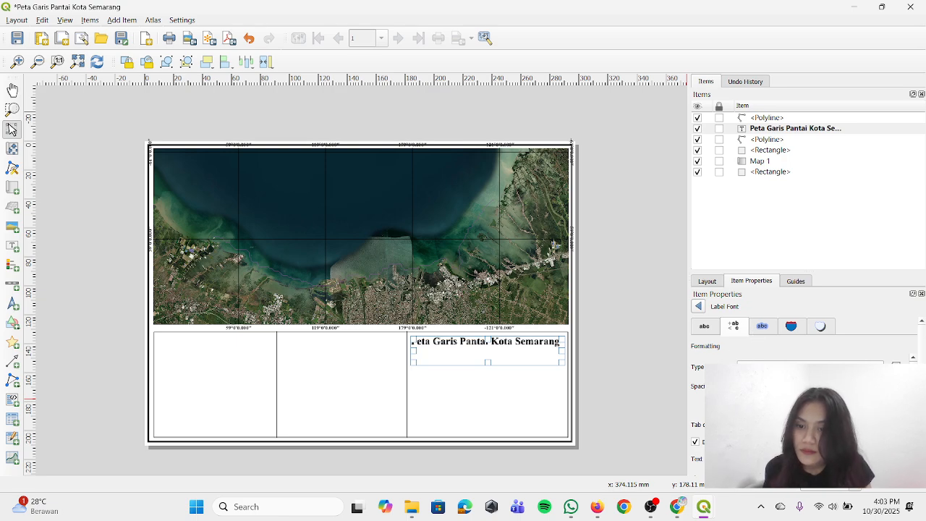
{"action": "scroll", "coordinate": [803, 420], "scroll_direction": "down", "scroll_amount": 1}
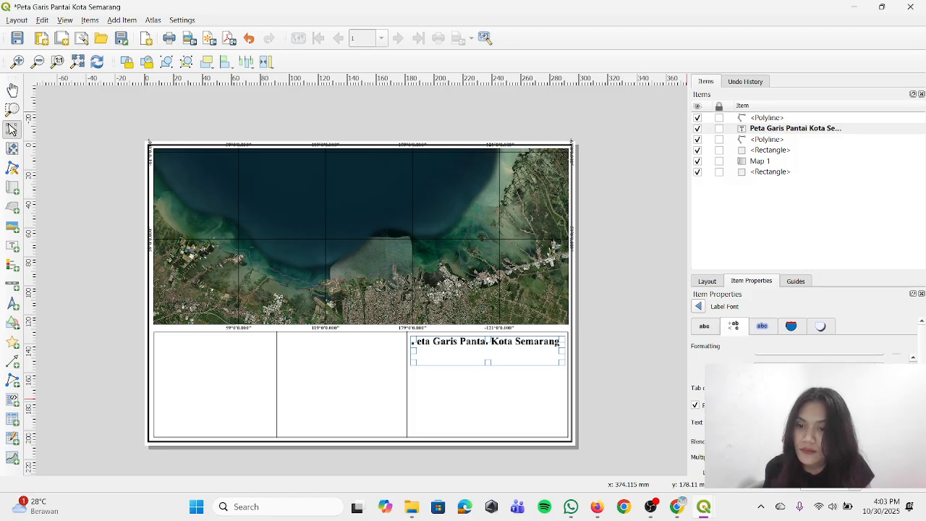
{"action": "scroll", "coordinate": [803, 420], "scroll_direction": "up", "scroll_amount": 1}
{"action": "left_click", "coordinate": [764, 328]}
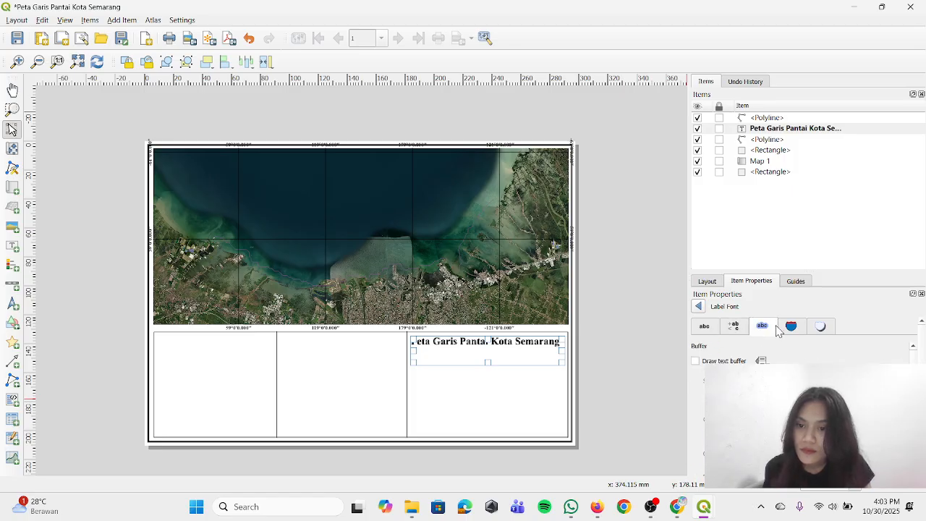
{"action": "left_click", "coordinate": [791, 330]}
{"action": "left_click", "coordinate": [816, 331]}
{"action": "left_click", "coordinate": [790, 327]}
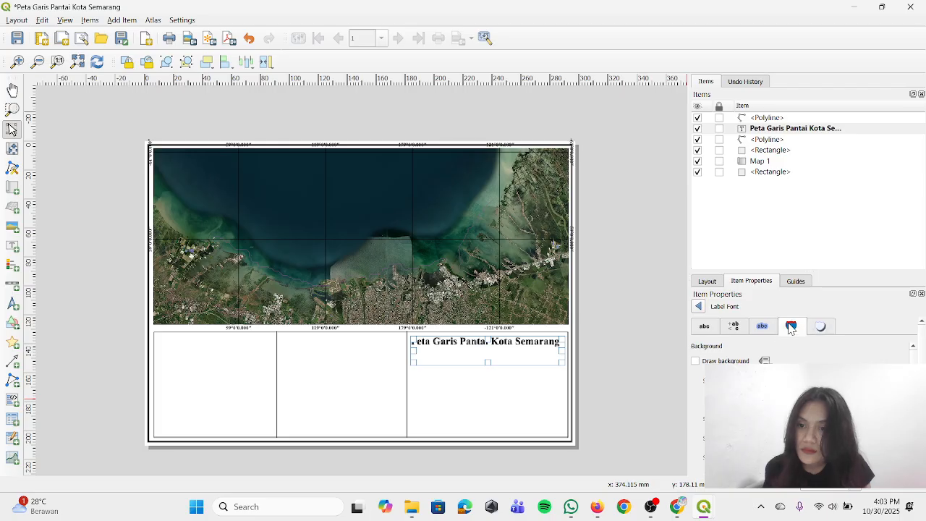
{"action": "left_click", "coordinate": [764, 328]}
{"action": "left_click", "coordinate": [704, 330]}
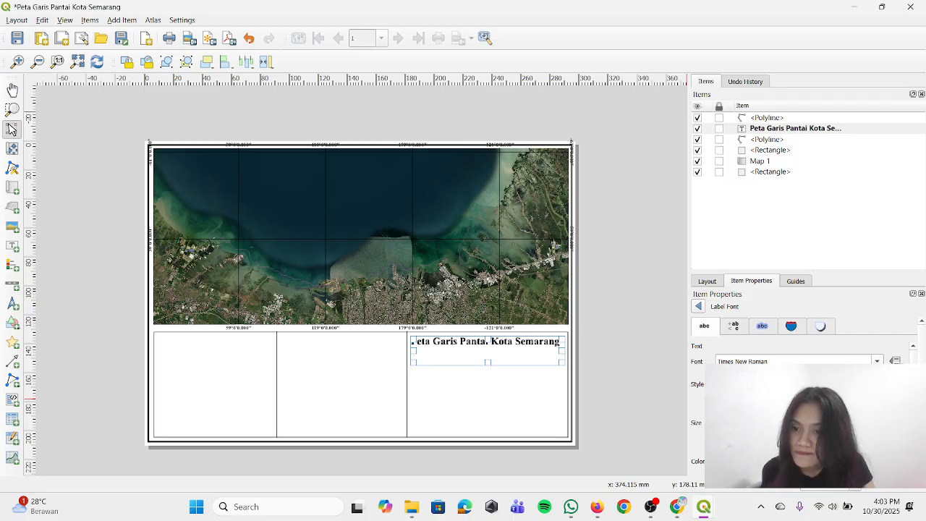
{"action": "scroll", "coordinate": [796, 384], "scroll_direction": "down", "scroll_amount": 3}
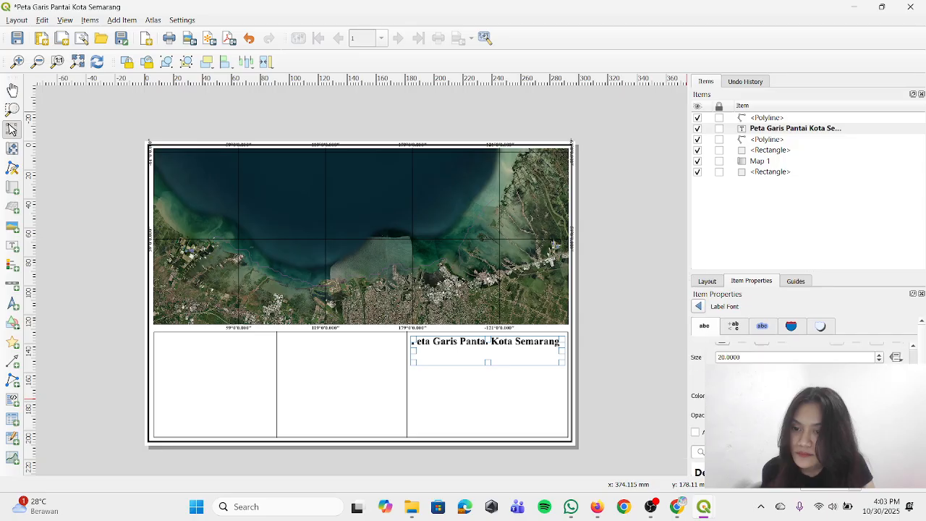
{"action": "scroll", "coordinate": [795, 383], "scroll_direction": "up", "scroll_amount": 3}
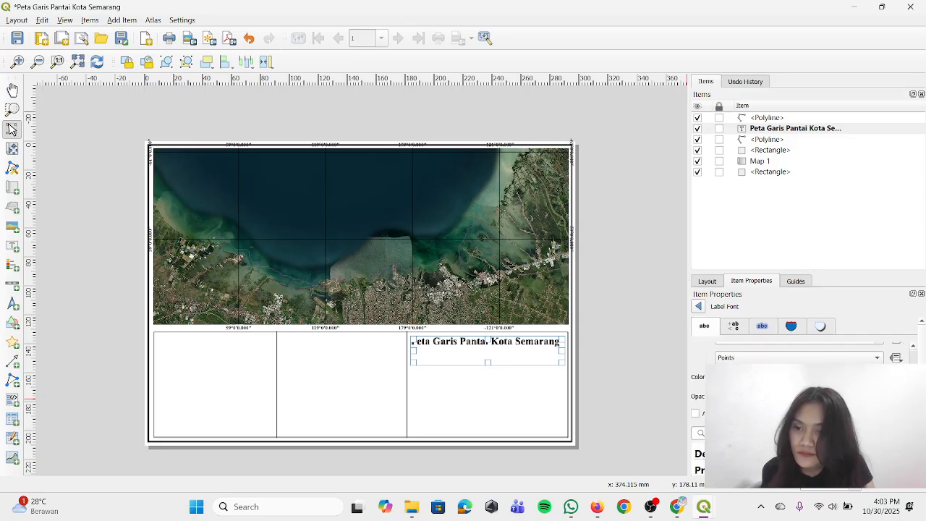
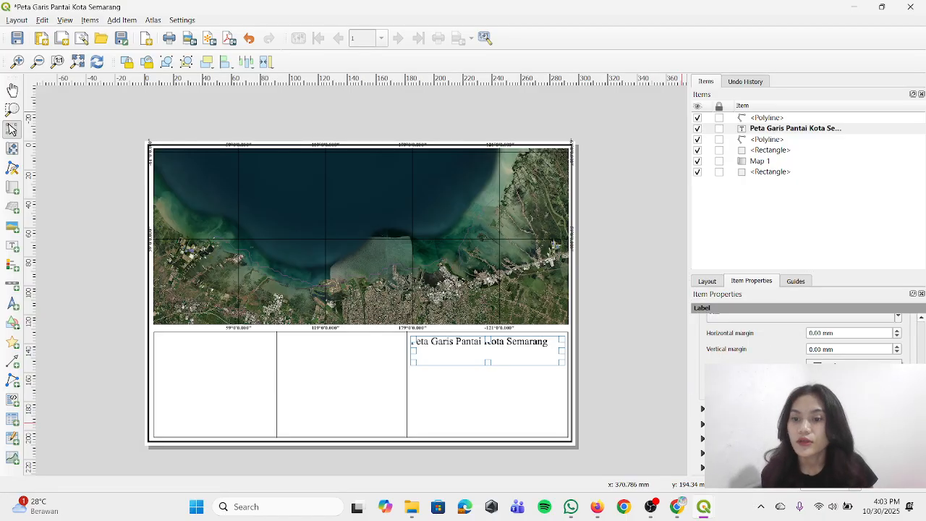
Centre the title text horizontally and vertically in its label and extend it with "Tahun 2025"
{"action": "left_click", "coordinate": [853, 385]}
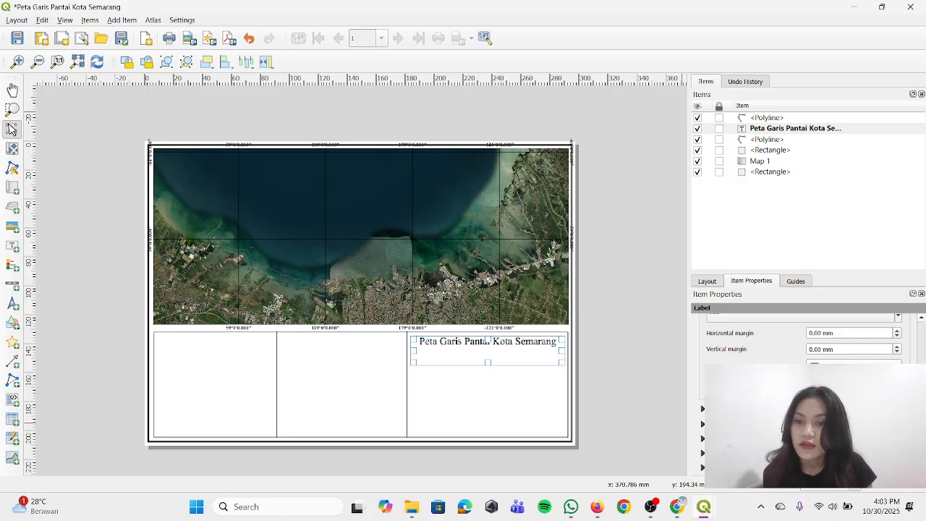
{"action": "left_click", "coordinate": [853, 400]}
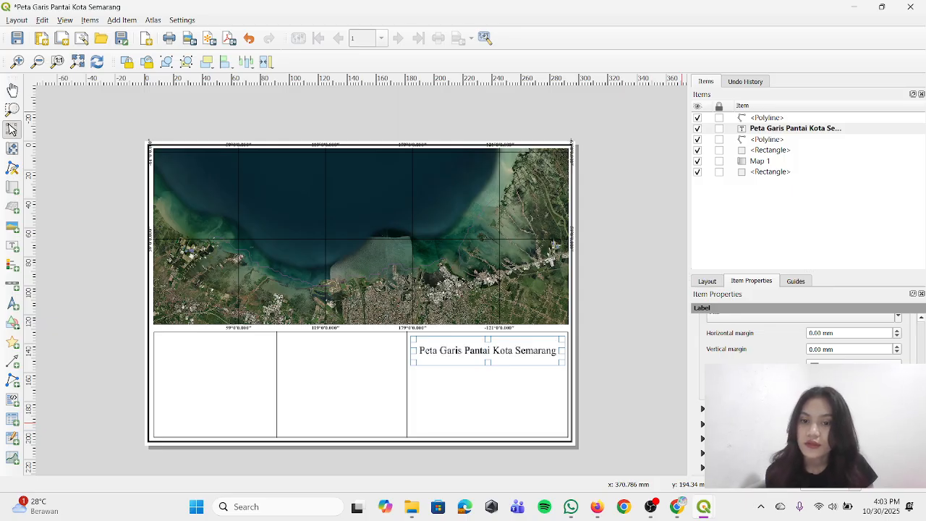
{"action": "scroll", "coordinate": [796, 357], "scroll_direction": "up", "scroll_amount": 10}
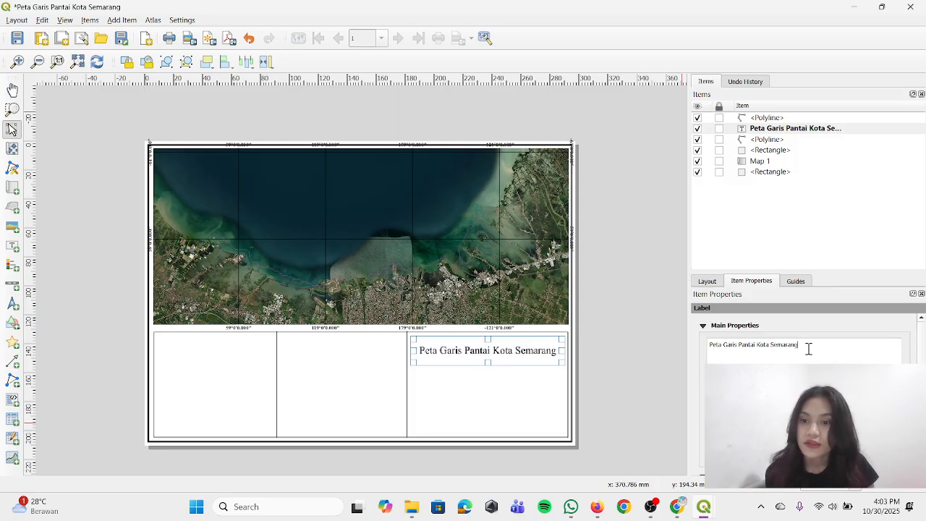
{"action": "type", "text": "T"}
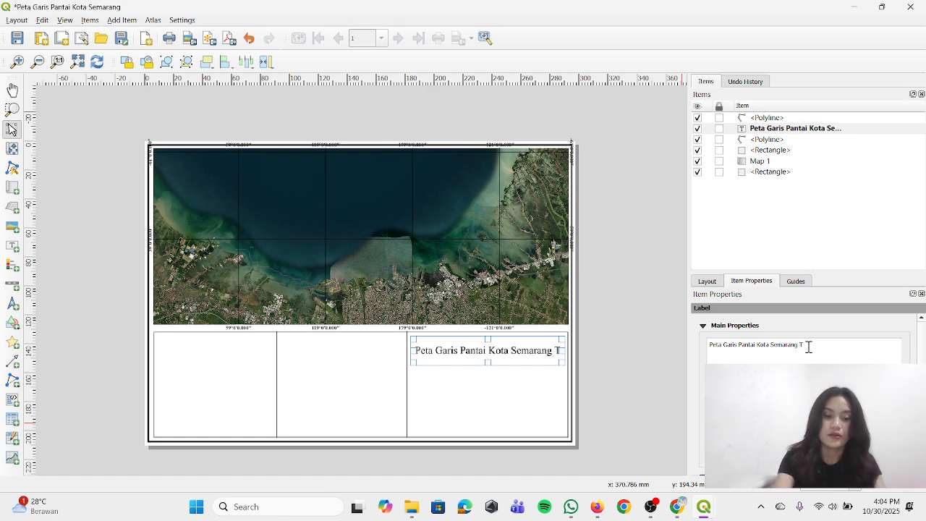
{"action": "type", "text": "ahun 2025"}
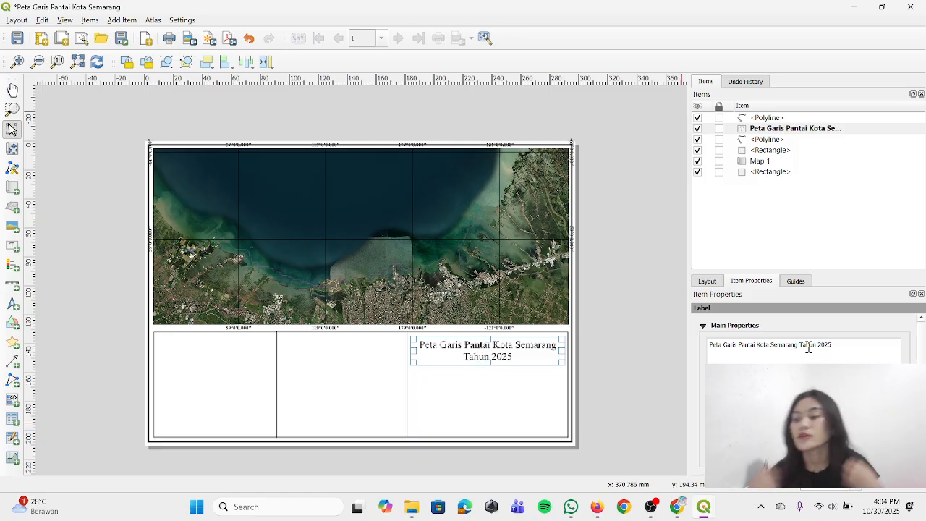
Make the title label's text bold and reduce its font size until the full title fits on one line
{"action": "scroll", "coordinate": [803, 340], "scroll_direction": "down", "scroll_amount": 4}
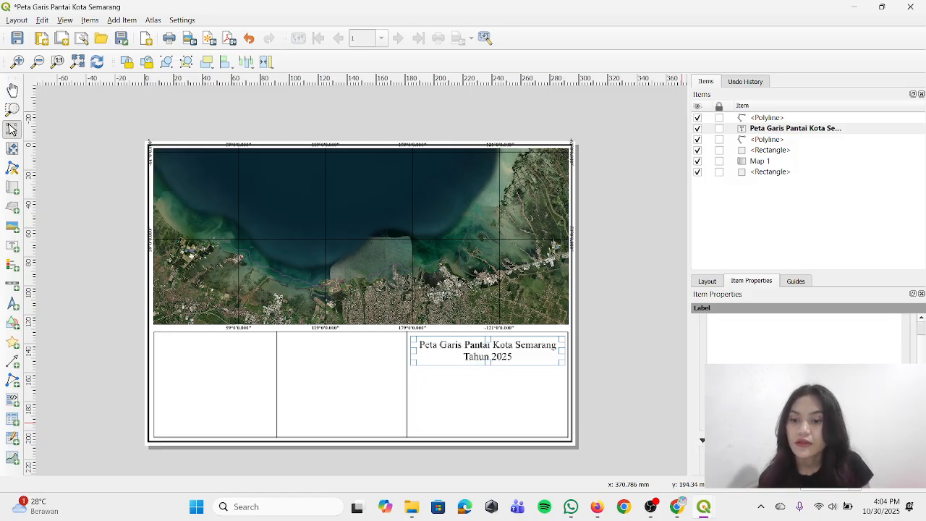
{"action": "left_click", "coordinate": [803, 390]}
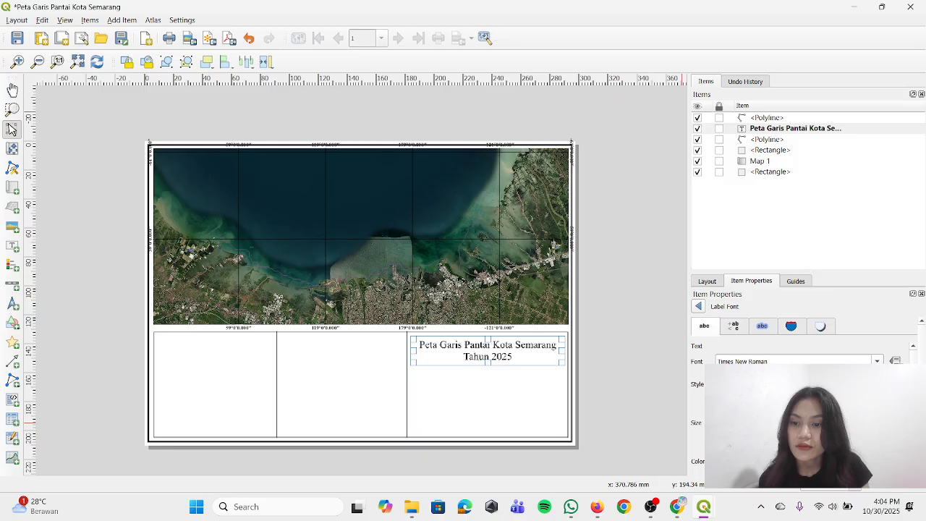
{"action": "left_click", "coordinate": [877, 425]}
{"action": "left_click", "coordinate": [877, 425]}
{"action": "left_click", "coordinate": [877, 425]}
{"action": "left_click", "coordinate": [877, 426]}
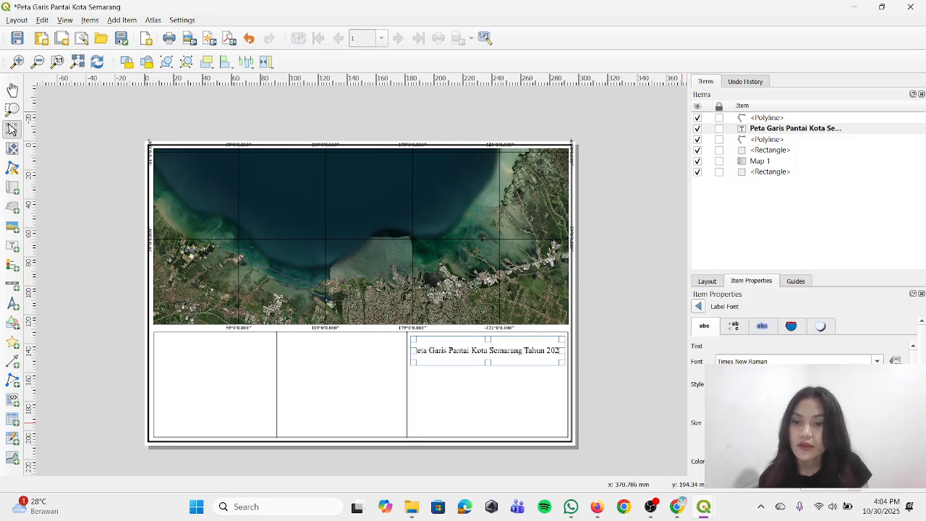
{"action": "left_click", "coordinate": [767, 405]}
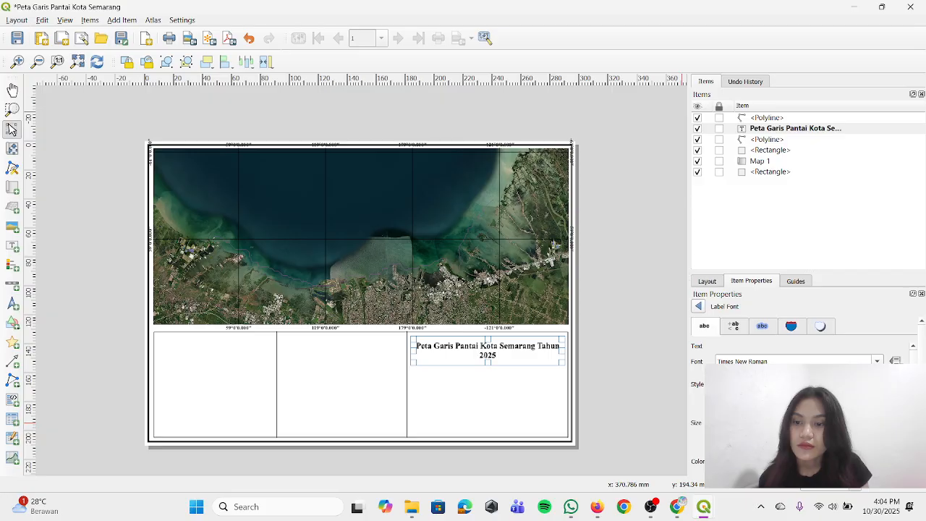
{"action": "left_click", "coordinate": [876, 426]}
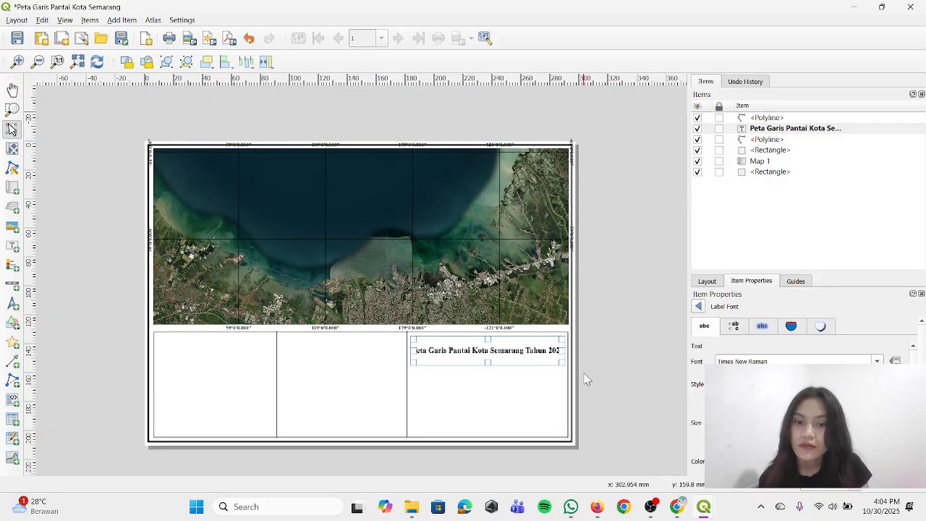
Shorten the title label's box from below so it closely surrounds the single text line
{"action": "left_click_drag", "start_coordinate": [488, 363], "coordinate": [487, 352]}
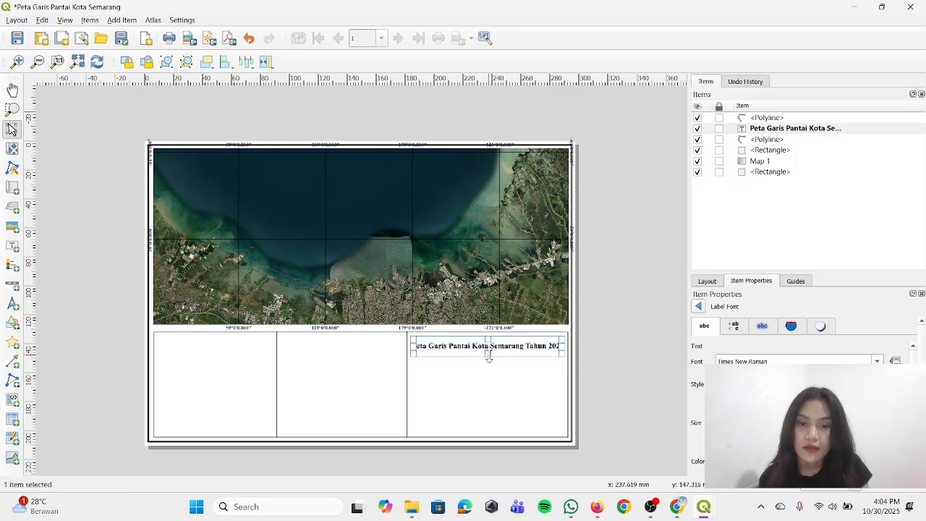
{"action": "left_click", "coordinate": [616, 371]}
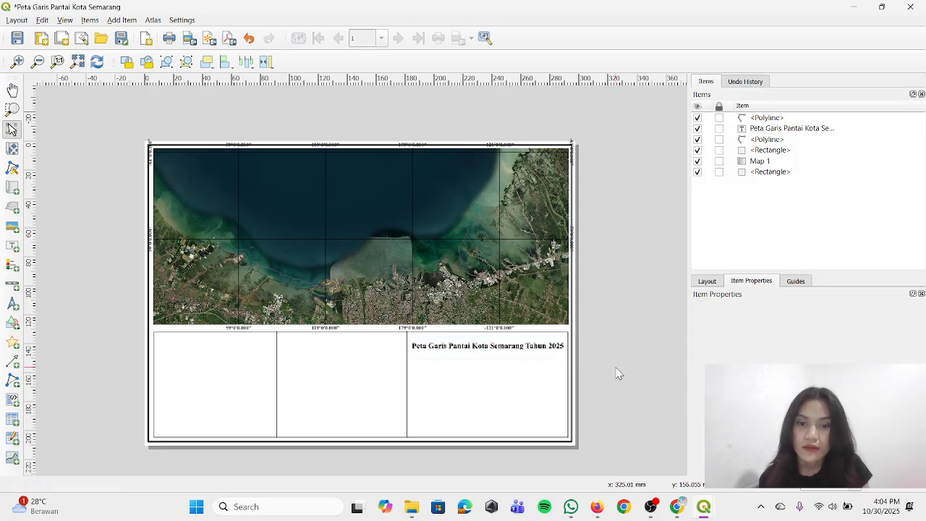
{"action": "left_click", "coordinate": [555, 351]}
{"action": "left_click", "coordinate": [591, 356]}
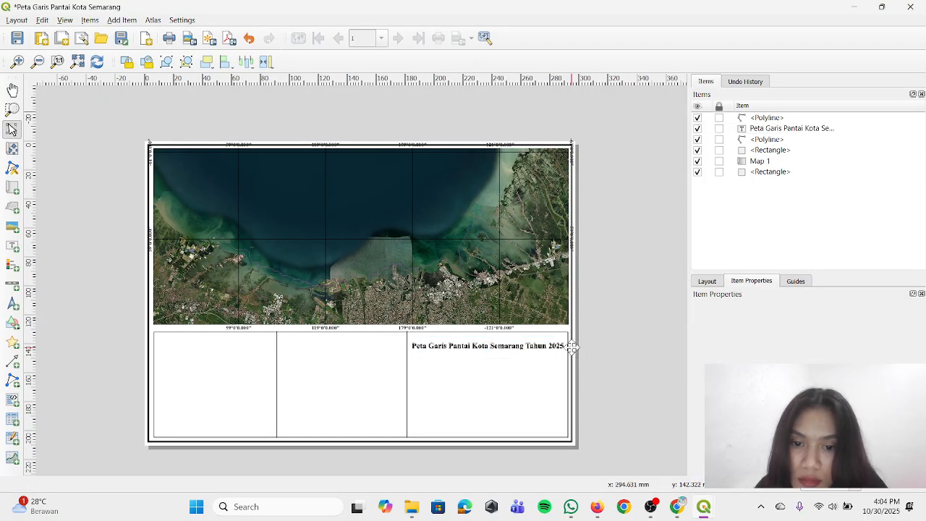
{"action": "left_click", "coordinate": [553, 347]}
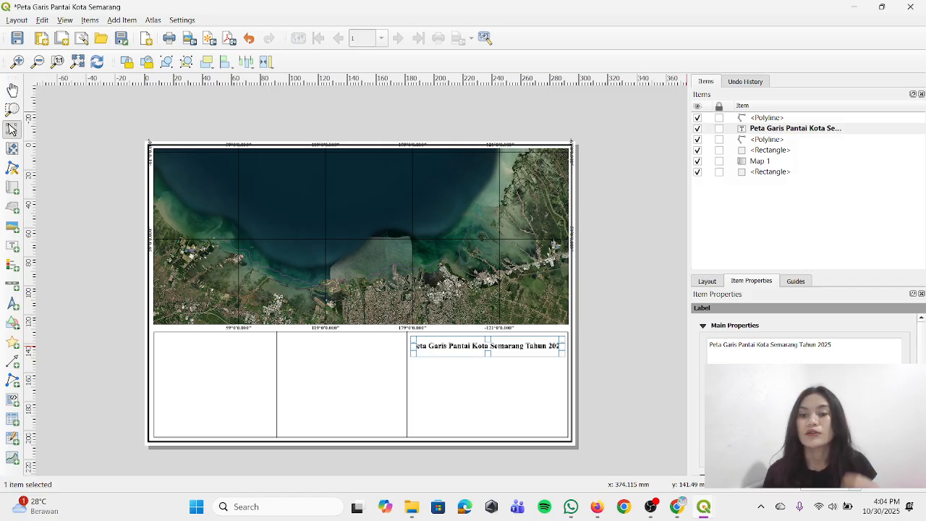
{"action": "left_click", "coordinate": [601, 372]}
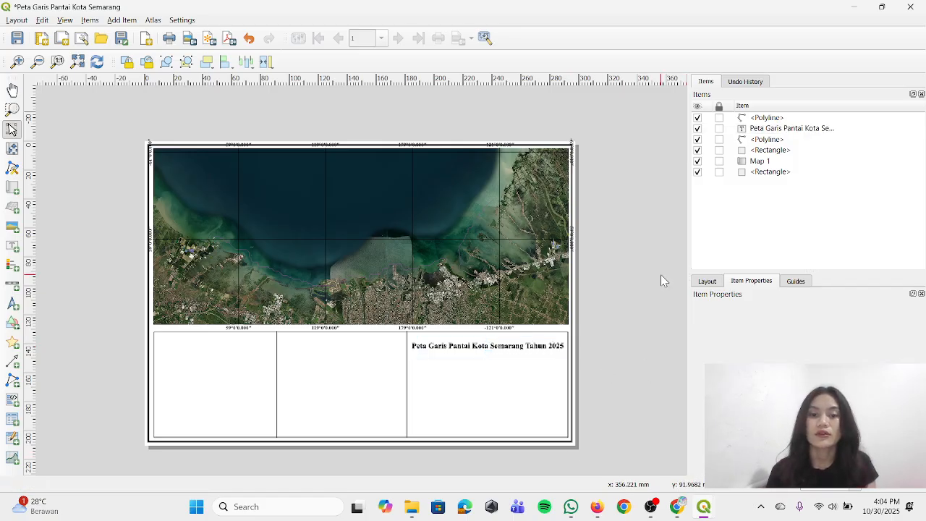
Add a picture frame beneath the map title in the same compartment
{"action": "left_click", "coordinate": [128, 21]}
{"action": "left_click", "coordinate": [141, 58]}
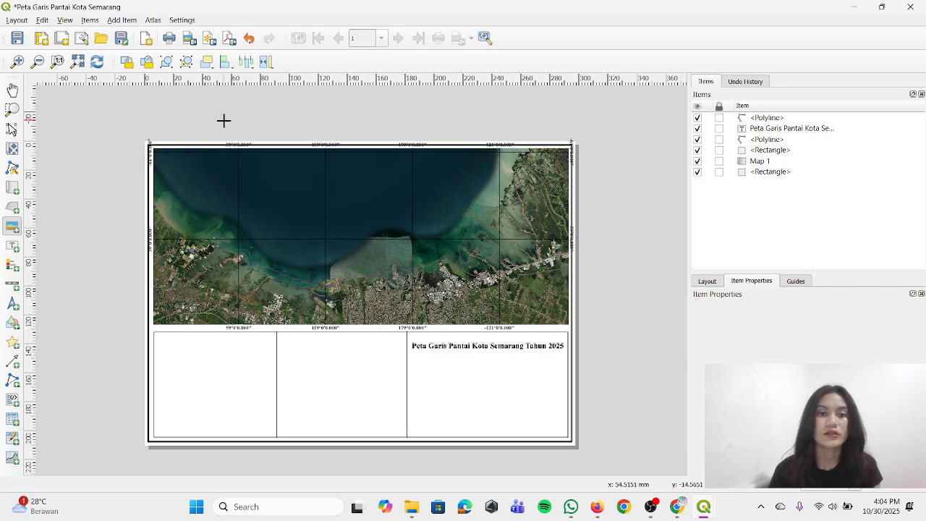
{"action": "left_click", "coordinate": [130, 22]}
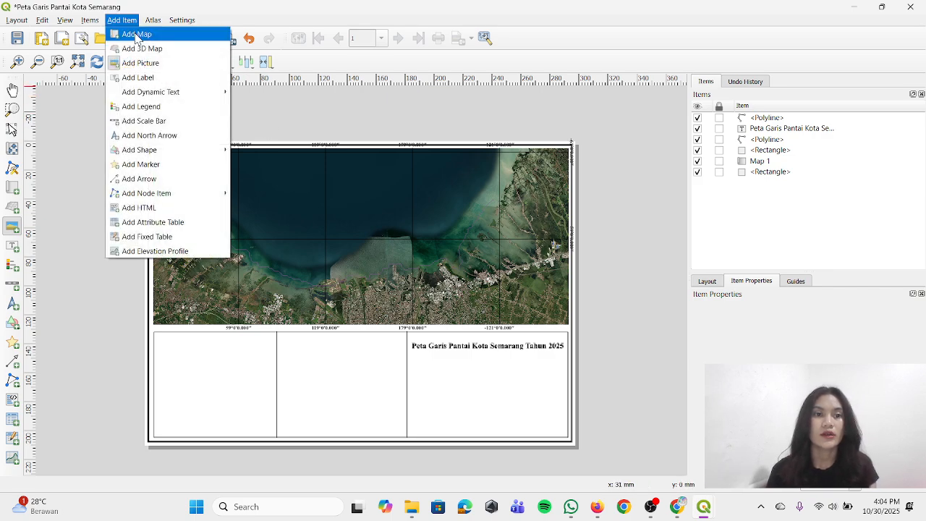
{"action": "left_click", "coordinate": [140, 63]}
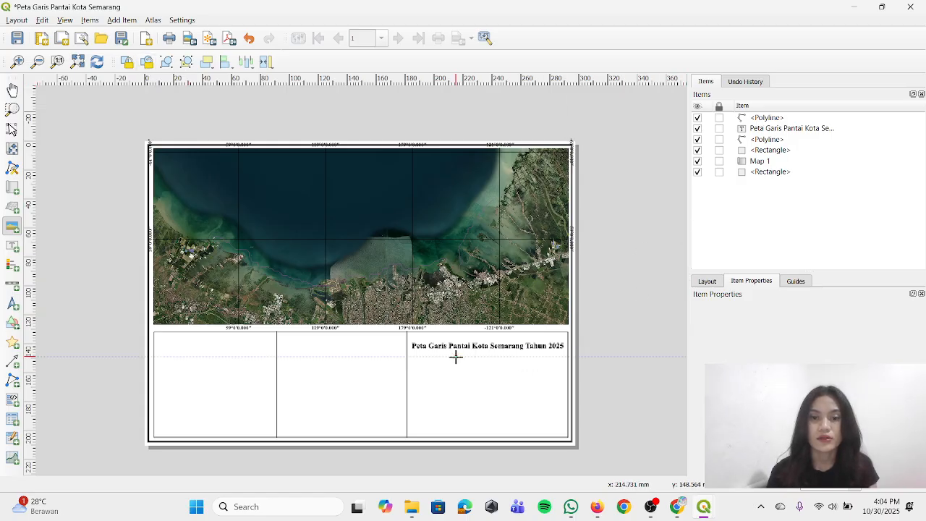
{"action": "left_click_drag", "start_coordinate": [455, 356], "coordinate": [515, 404]}
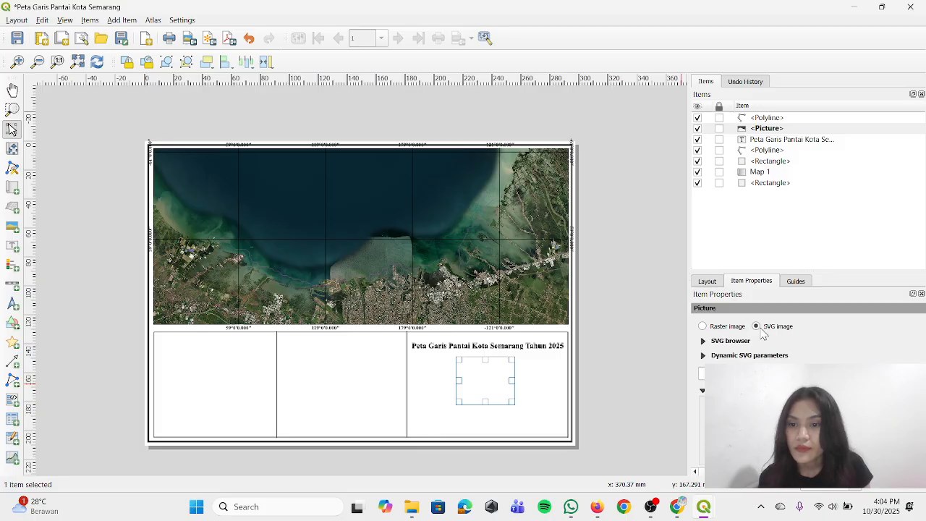
Set the picture to a raster image and load "logo undip.png" from the C:/Pictures folder
{"action": "left_click", "coordinate": [702, 326]}
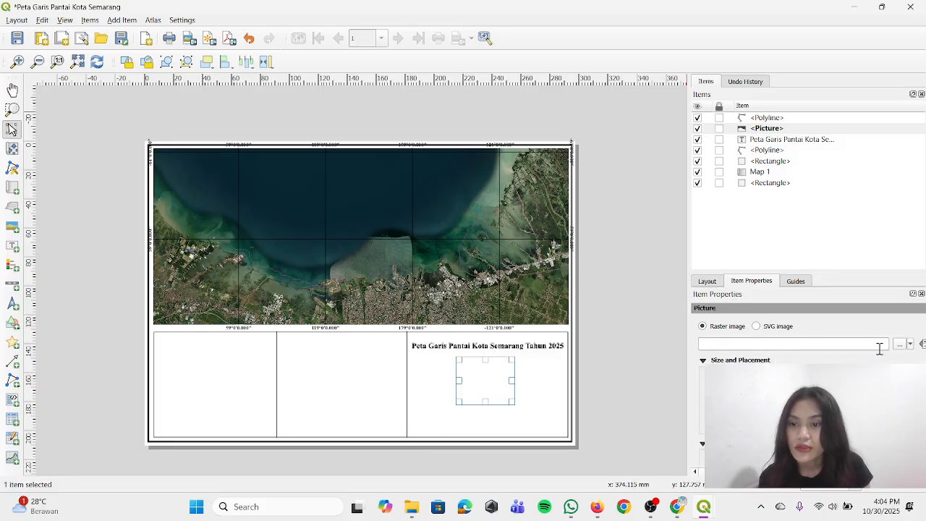
{"action": "left_click", "coordinate": [900, 345]}
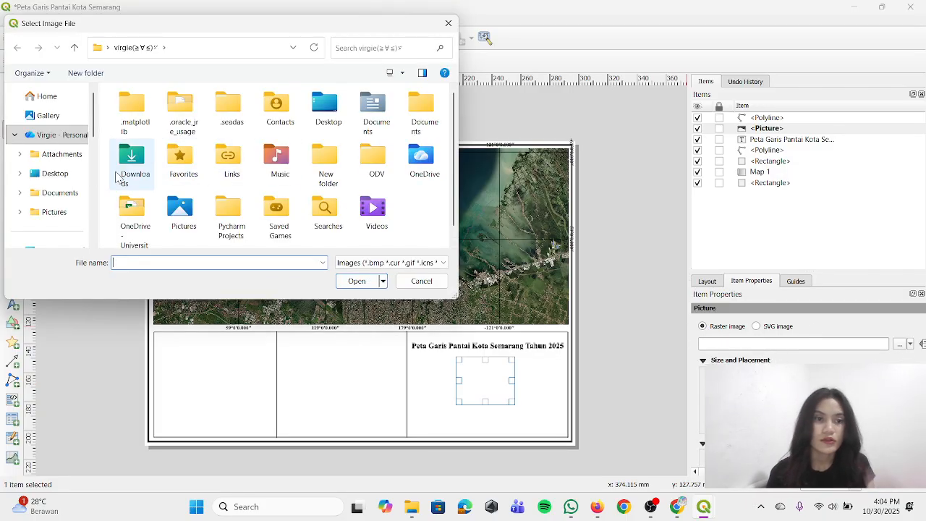
{"action": "left_click", "coordinate": [52, 212]}
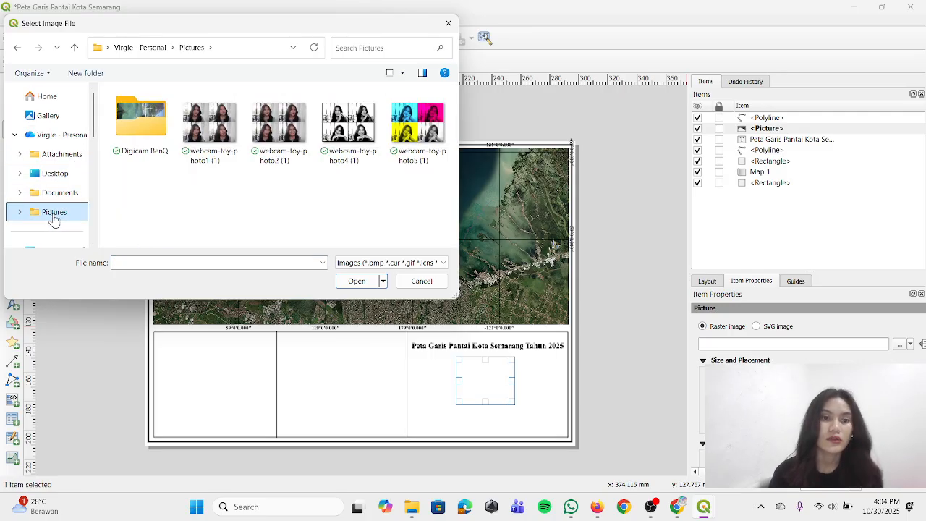
{"action": "scroll", "coordinate": [53, 207], "scroll_direction": "down", "scroll_amount": 3}
{"action": "scroll", "coordinate": [58, 195], "scroll_direction": "down", "scroll_amount": 2}
{"action": "scroll", "coordinate": [68, 170], "scroll_direction": "up", "scroll_amount": 2}
{"action": "scroll", "coordinate": [58, 195], "scroll_direction": "down", "scroll_amount": 2}
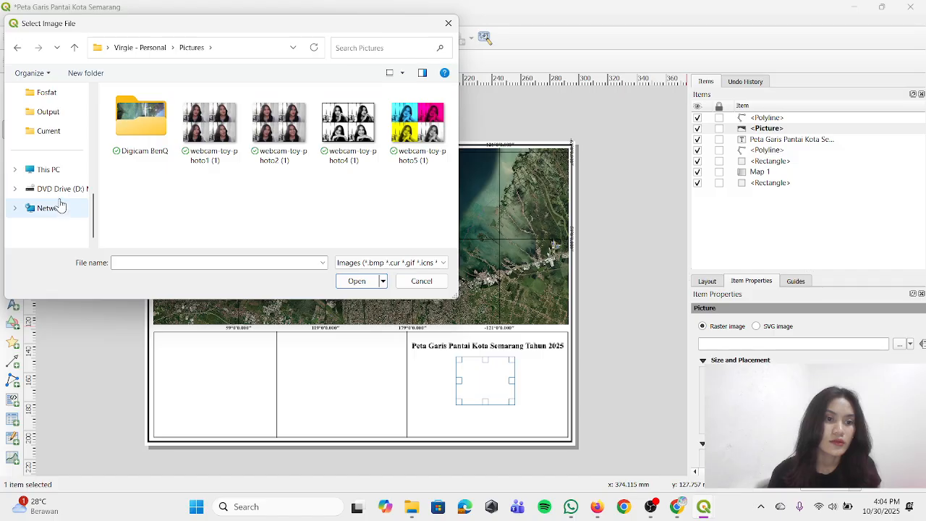
{"action": "left_click", "coordinate": [49, 170]}
{"action": "double_click", "coordinate": [136, 112]}
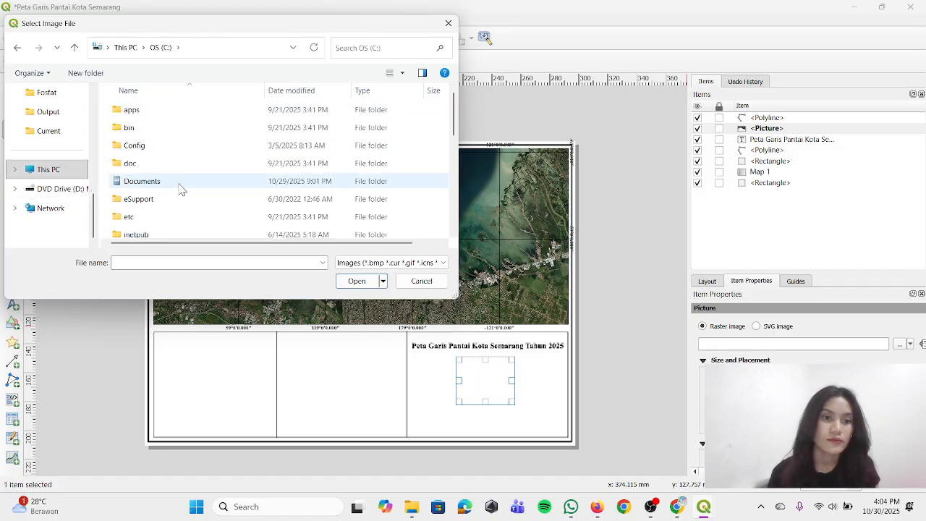
{"action": "scroll", "coordinate": [179, 195], "scroll_direction": "down", "scroll_amount": 5}
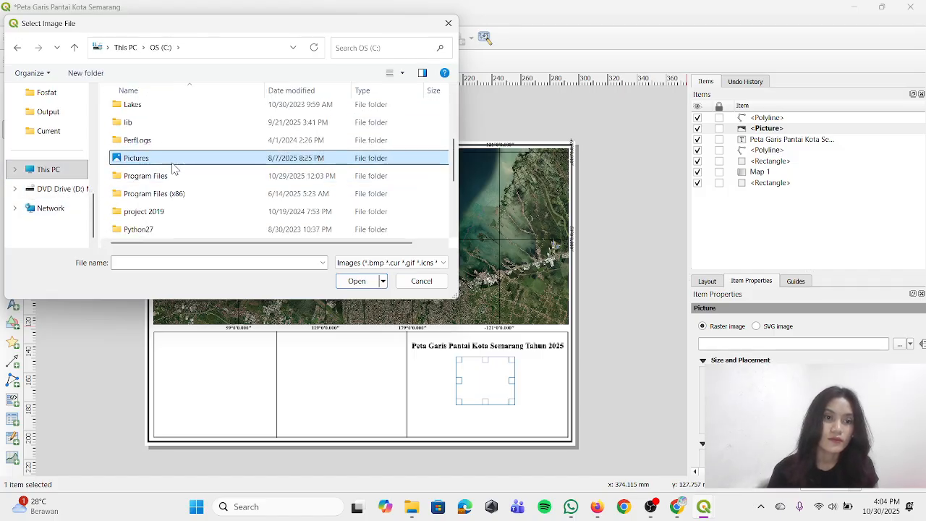
{"action": "double_click", "coordinate": [175, 175]}
{"action": "scroll", "coordinate": [325, 177], "scroll_direction": "down", "scroll_amount": 6}
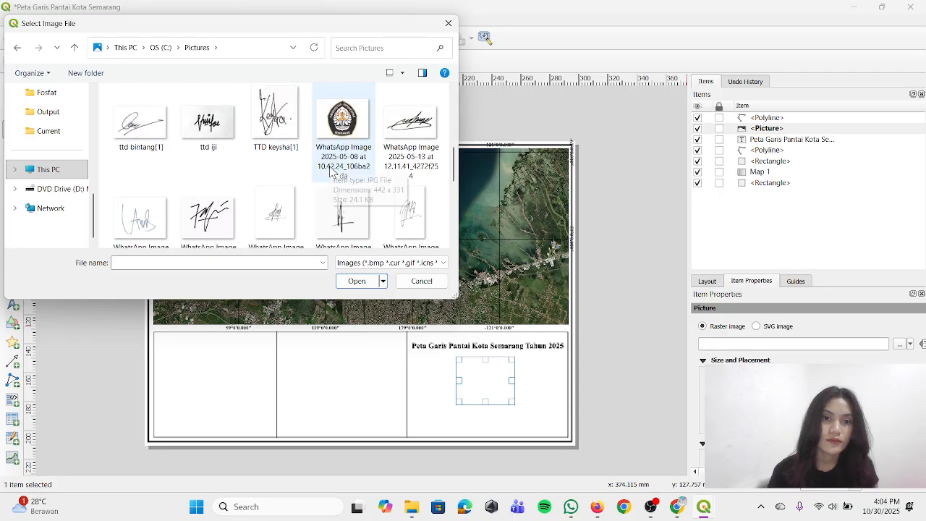
{"action": "left_click", "coordinate": [232, 149]}
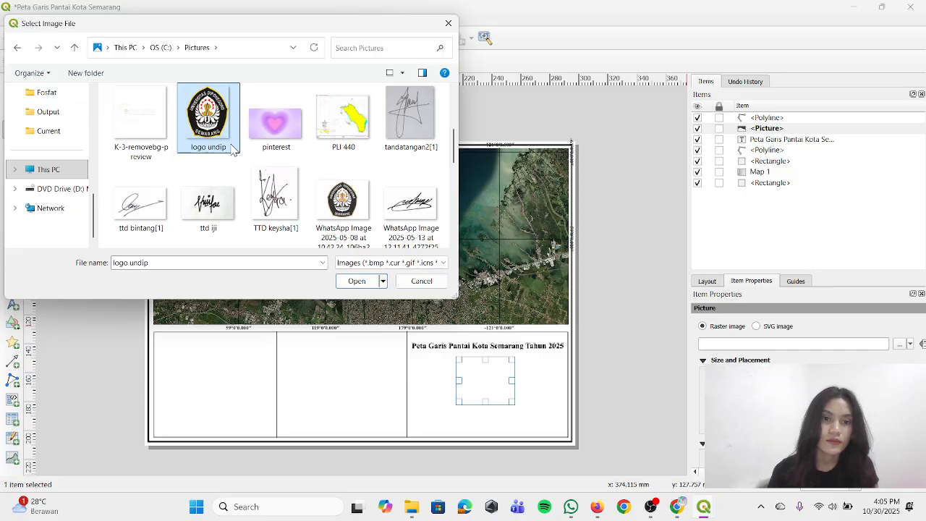
{"action": "left_click", "coordinate": [356, 281]}
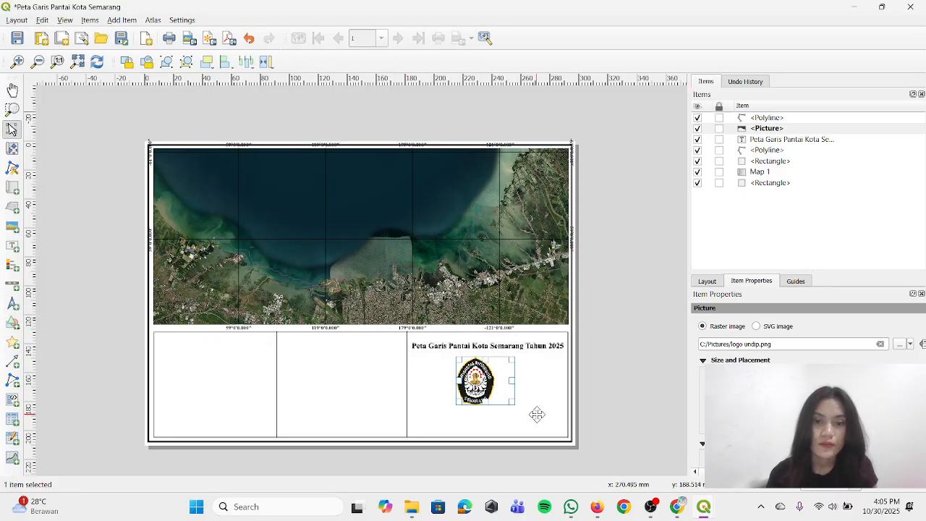
Narrow the picture frame around the university logo and centre it beneath the title
{"action": "left_click_drag", "start_coordinate": [513, 382], "coordinate": [492, 382]}
{"action": "left_click", "coordinate": [586, 364]}
{"action": "left_click", "coordinate": [486, 374]}
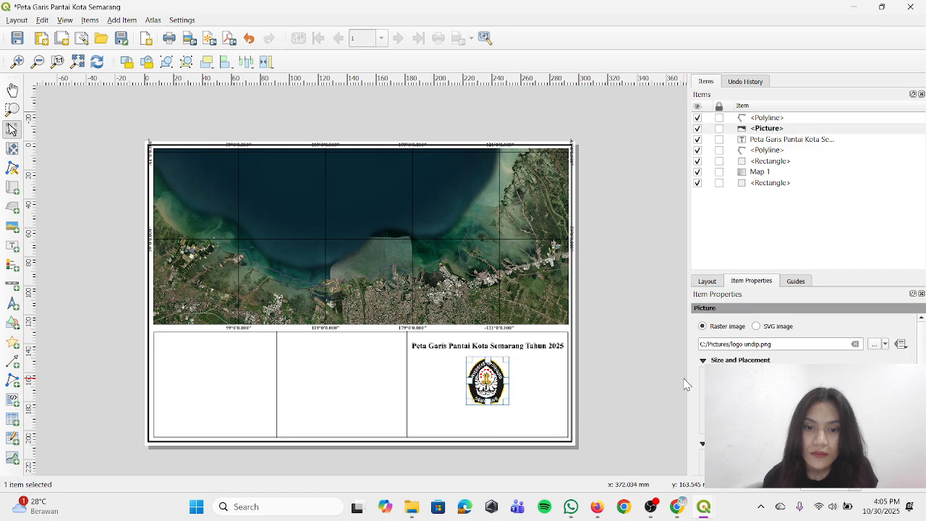
{"action": "left_click", "coordinate": [610, 384]}
{"action": "left_click", "coordinate": [485, 382]}
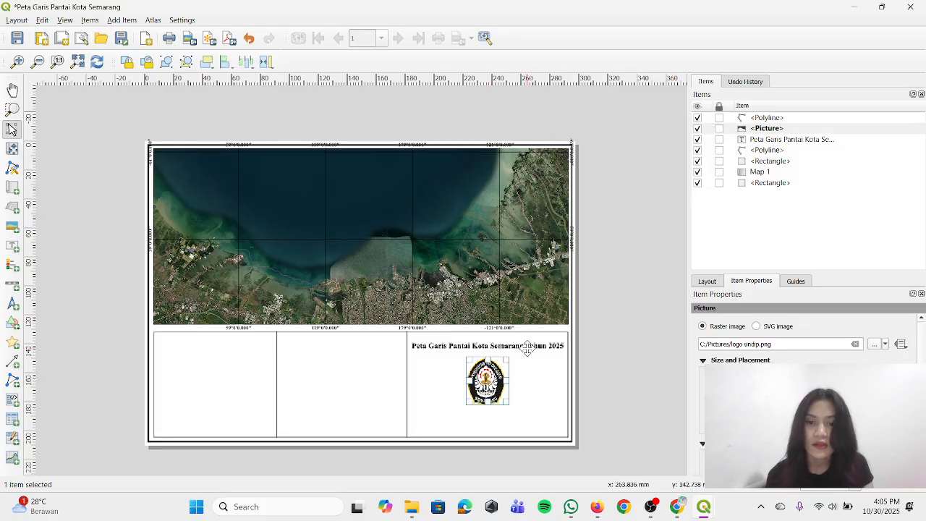
Duplicate the title label and place the copy beneath the logo in the same compartment
{"action": "left_click", "coordinate": [520, 345]}
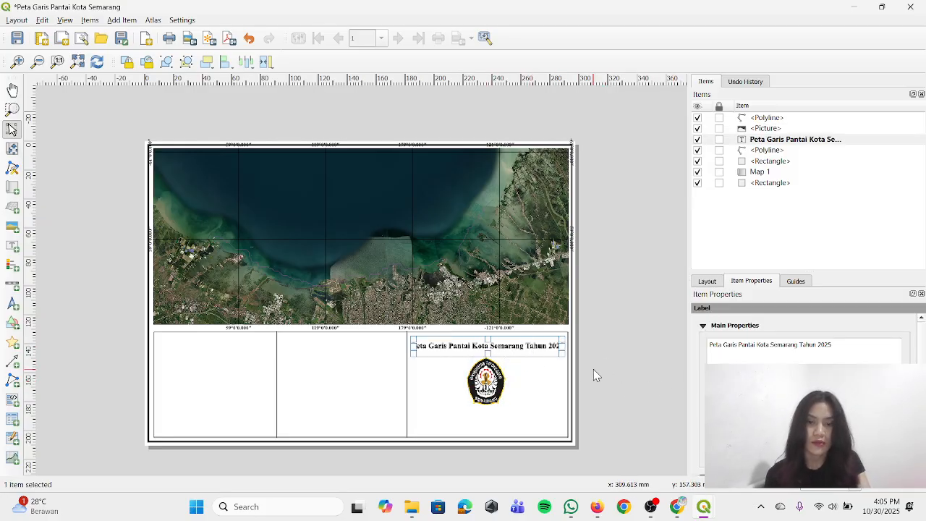
{"action": "key", "text": "ctrl+v"}
{"action": "left_click_drag", "start_coordinate": [544, 391], "coordinate": [389, 422]}
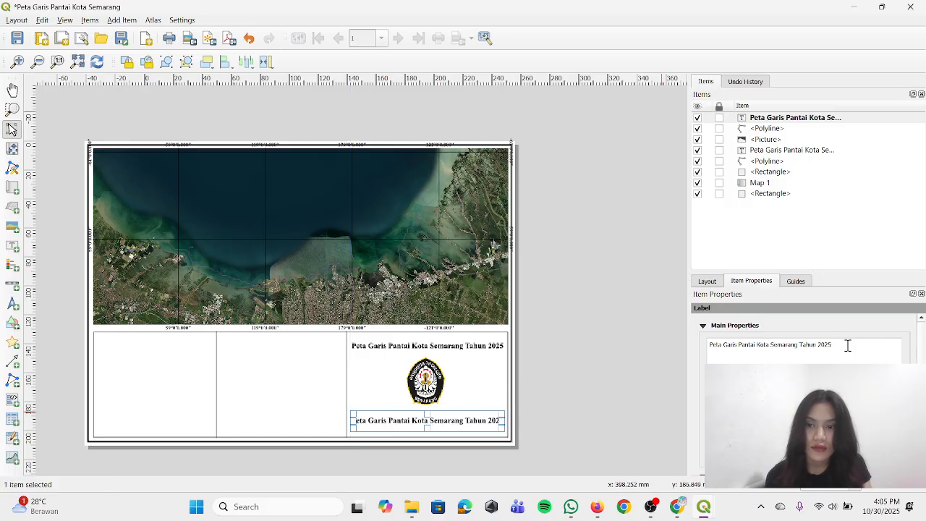
Replace the text of the duplicated label beneath the logo with the author's full name
{"action": "left_click_drag", "start_coordinate": [832, 345], "coordinate": [710, 345]}
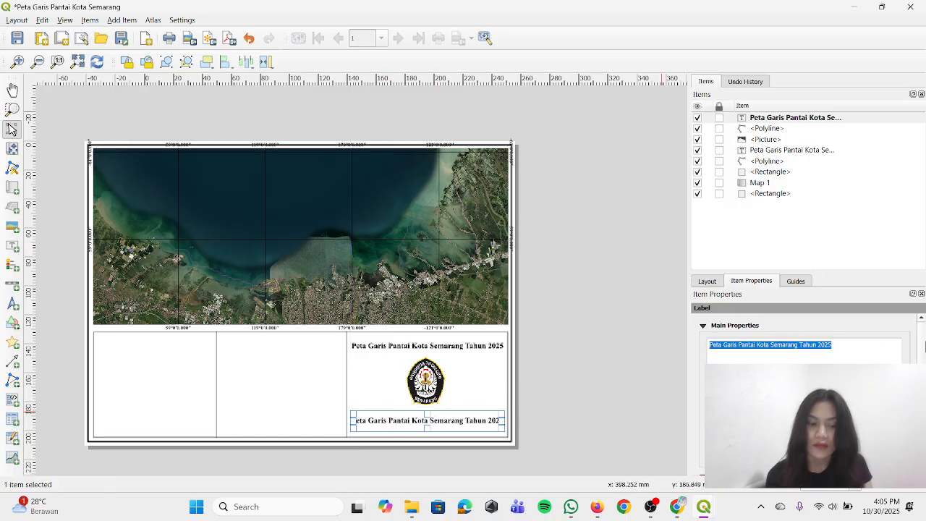
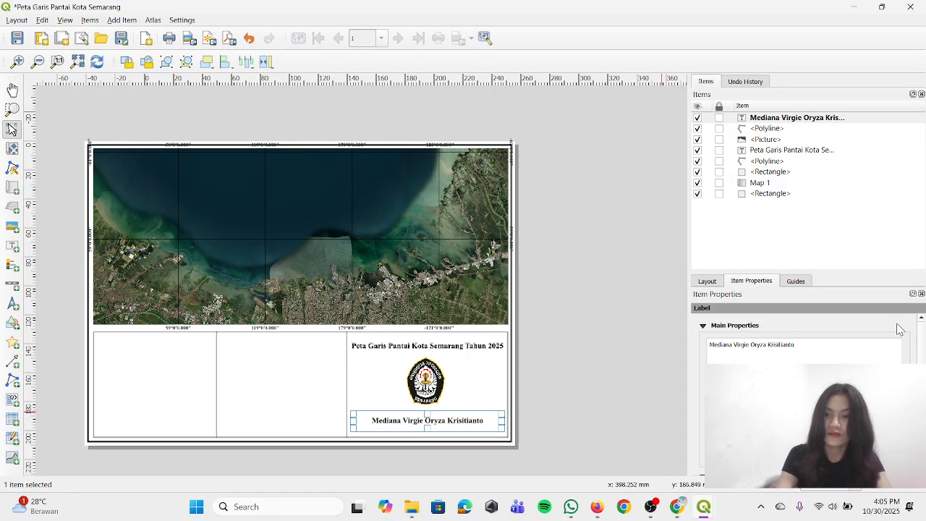
Add the author's student number and "Oseanografi A" as two further lines in the author label
{"action": "key", "text": "Return"}
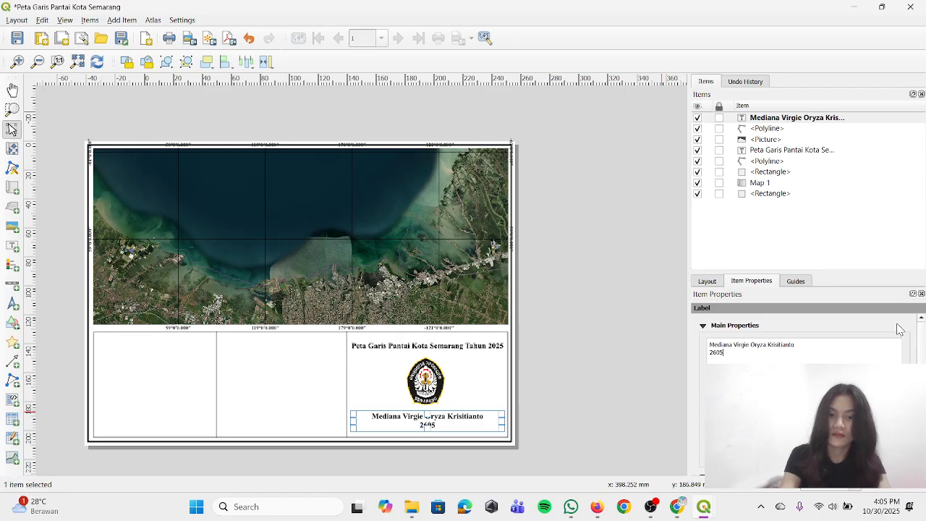
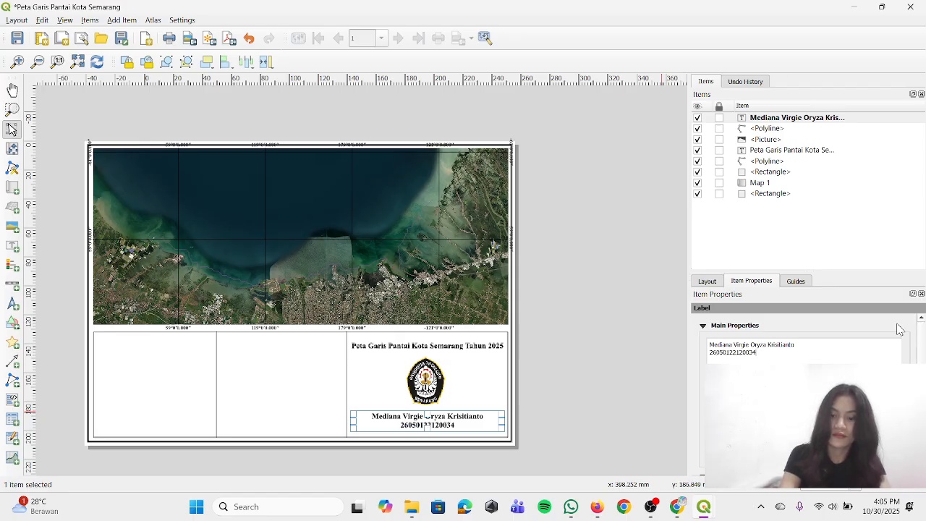
{"action": "key", "text": "Return"}
{"action": "type", "text": "Osean"}
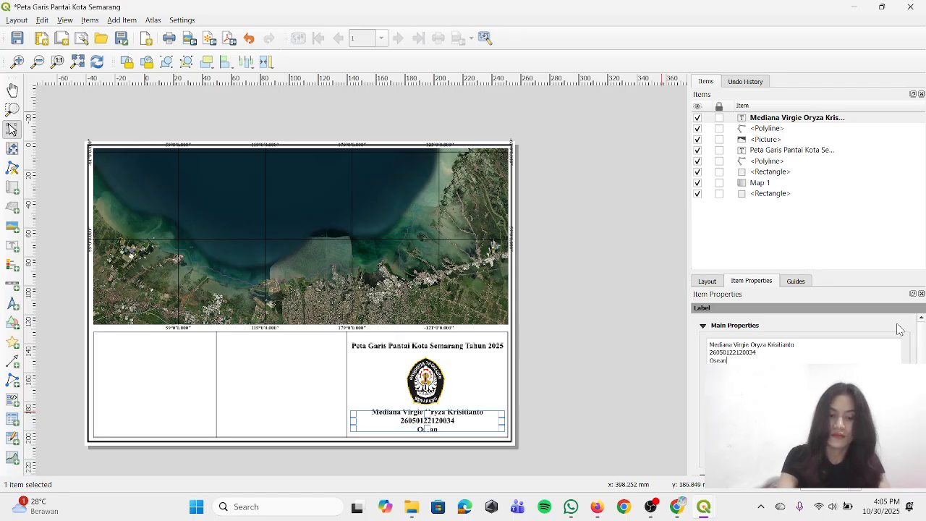
{"action": "type", "text": "ografi A"}
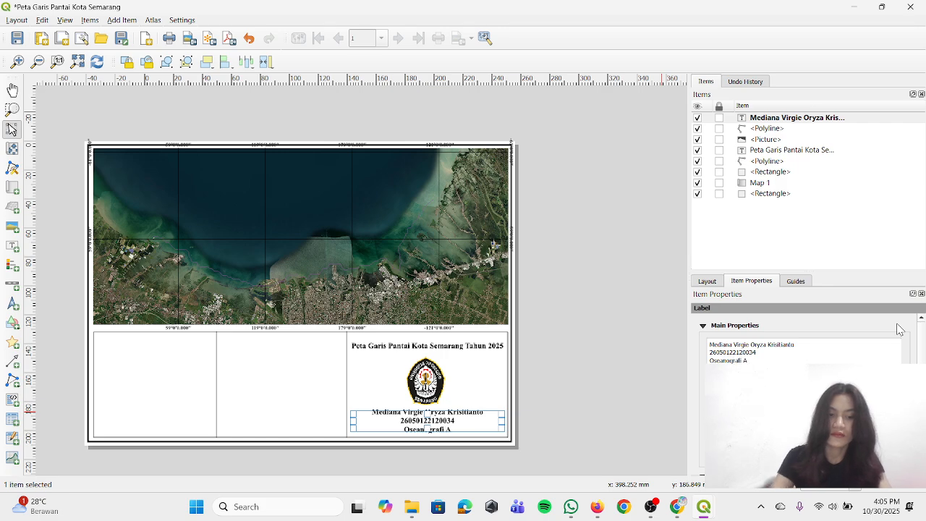
Reduce the author label's font size so that all three lines fit inside its frame
{"action": "scroll", "coordinate": [884, 342], "scroll_direction": "down", "scroll_amount": 2}
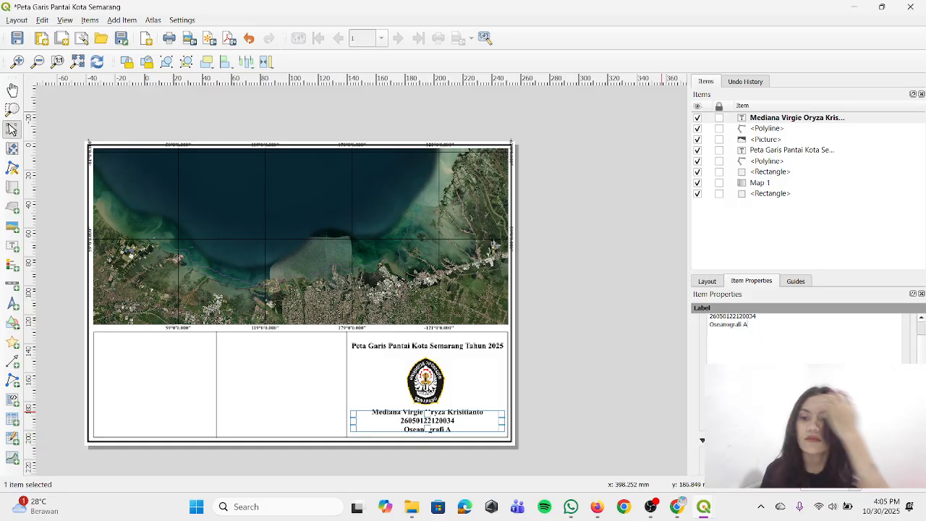
{"action": "left_click", "coordinate": [803, 425]}
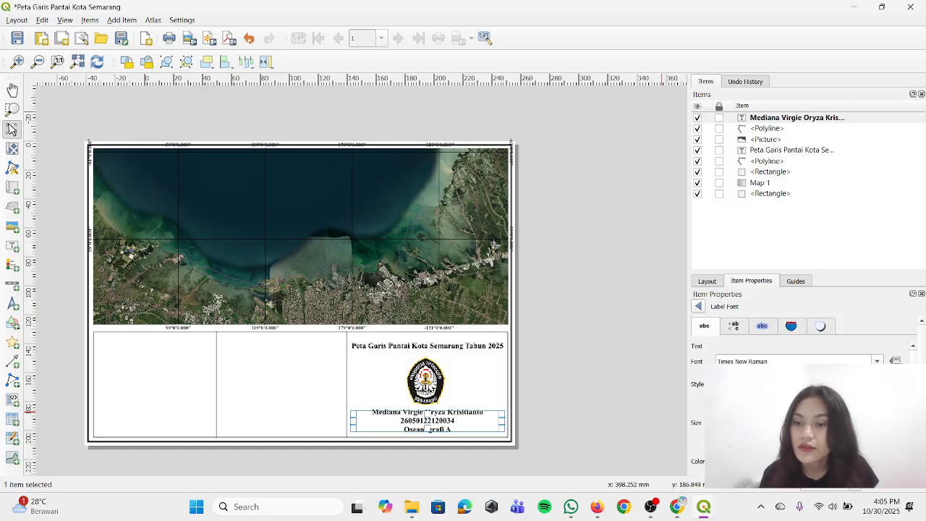
{"action": "left_click", "coordinate": [878, 425]}
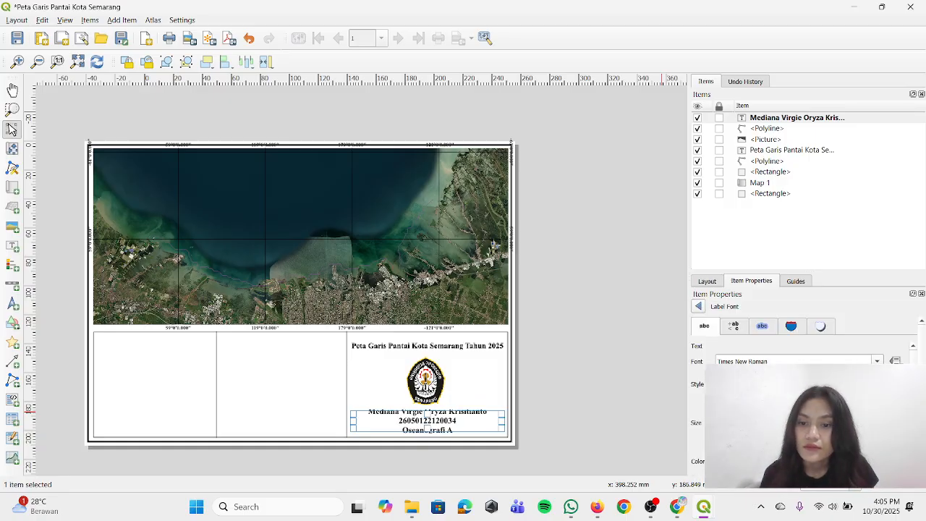
{"action": "left_click", "coordinate": [878, 425]}
{"action": "left_click", "coordinate": [877, 425]}
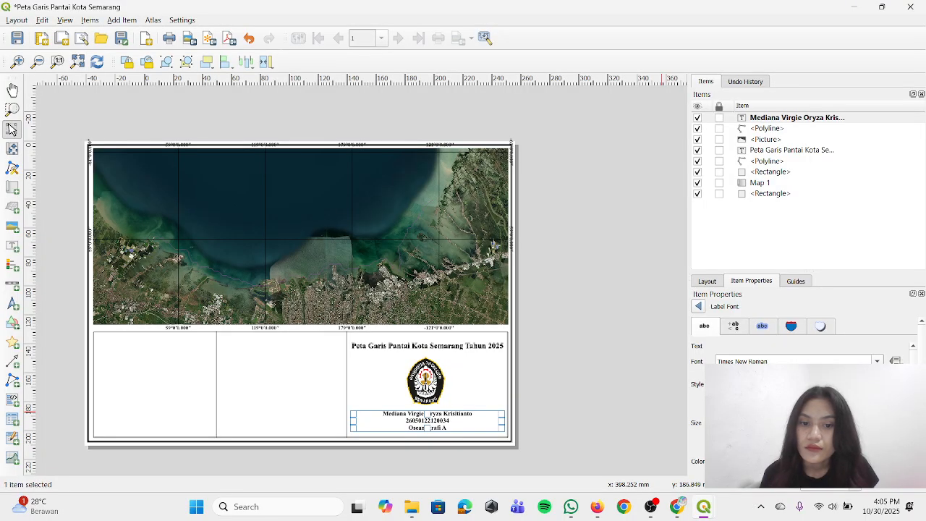
{"action": "left_click", "coordinate": [603, 390]}
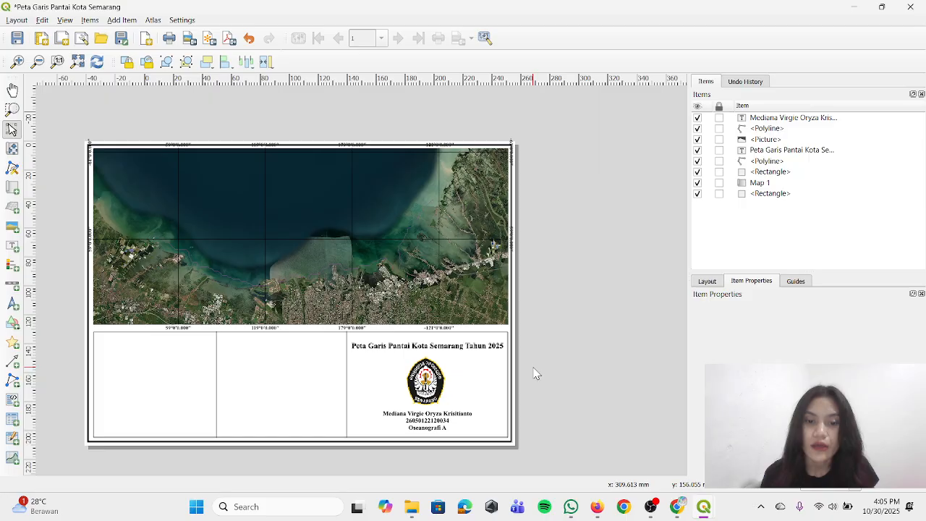
Try moving the author label slightly closer to the logo and undo the move
{"action": "left_click", "coordinate": [426, 425]}
{"action": "left_click_drag", "start_coordinate": [425, 427], "coordinate": [424, 425]}
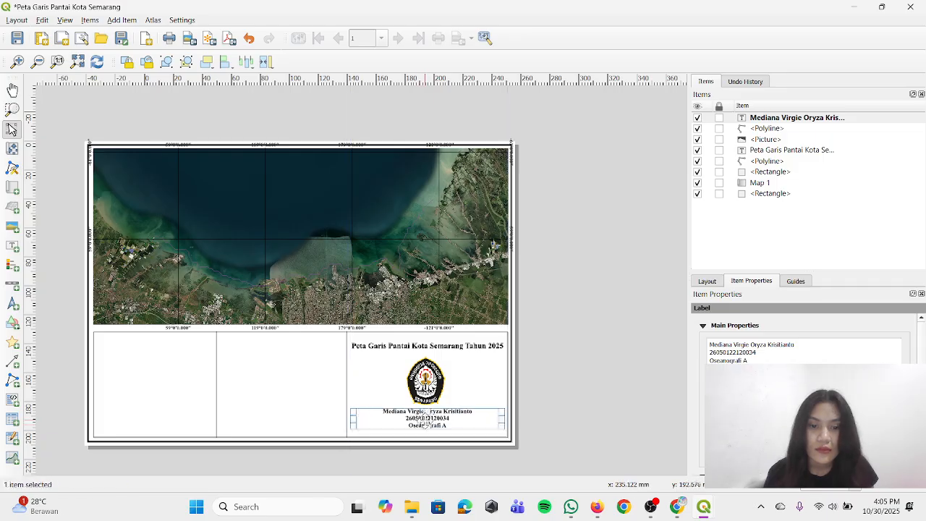
{"action": "key", "text": "ctrl+z"}
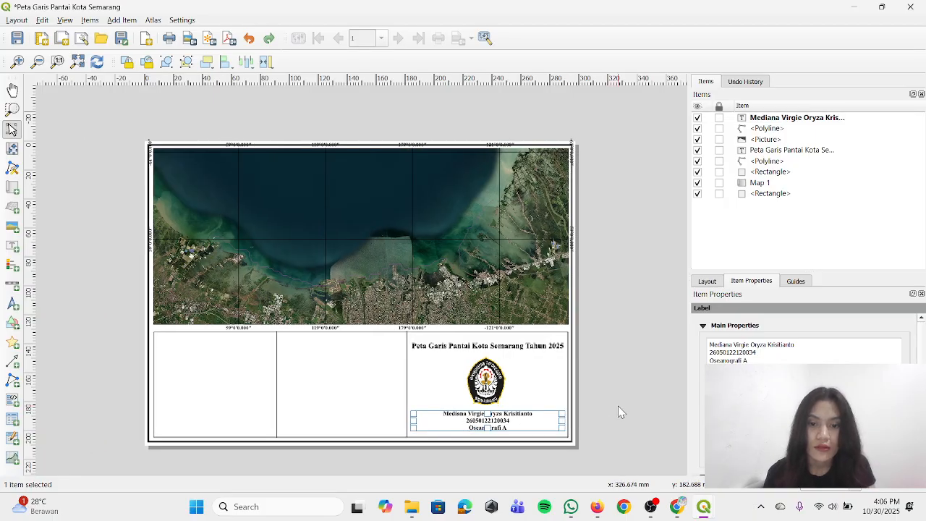
{"action": "left_click", "coordinate": [618, 405]}
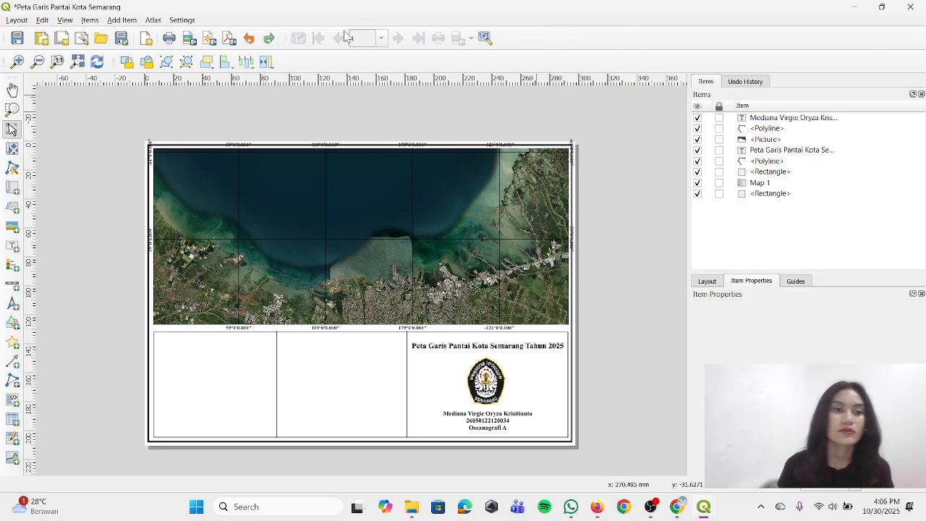
Add a north arrow in the upper part of the empty leftmost compartment below the map
{"action": "left_click", "coordinate": [122, 21]}
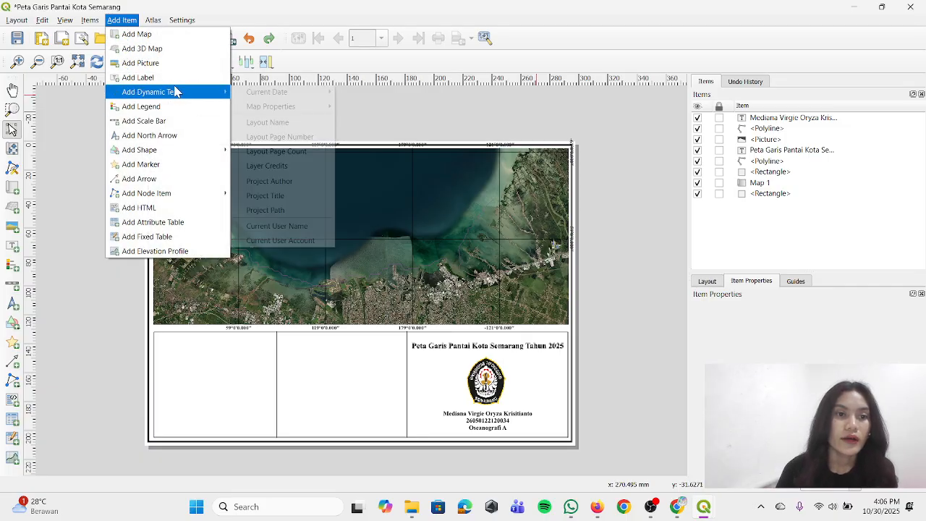
{"action": "left_click", "coordinate": [196, 146]}
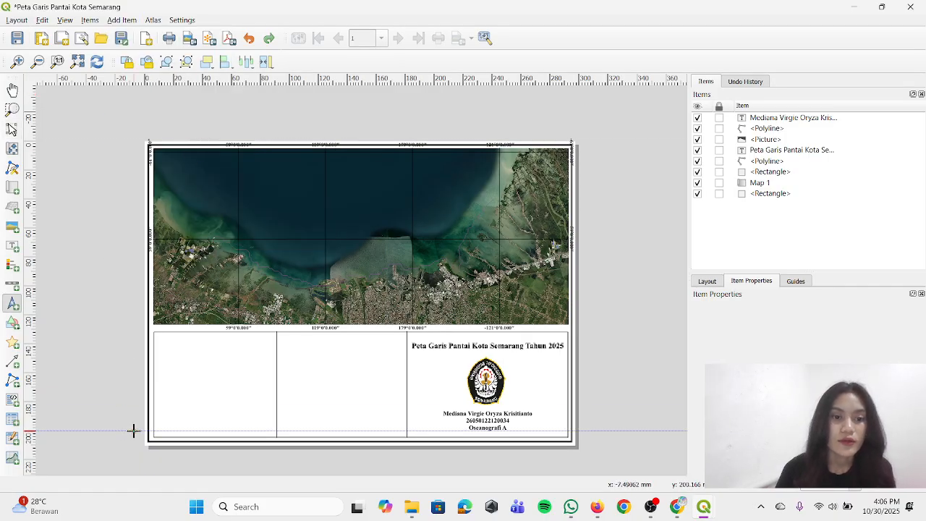
{"action": "left_click_drag", "start_coordinate": [186, 341], "coordinate": [246, 392]}
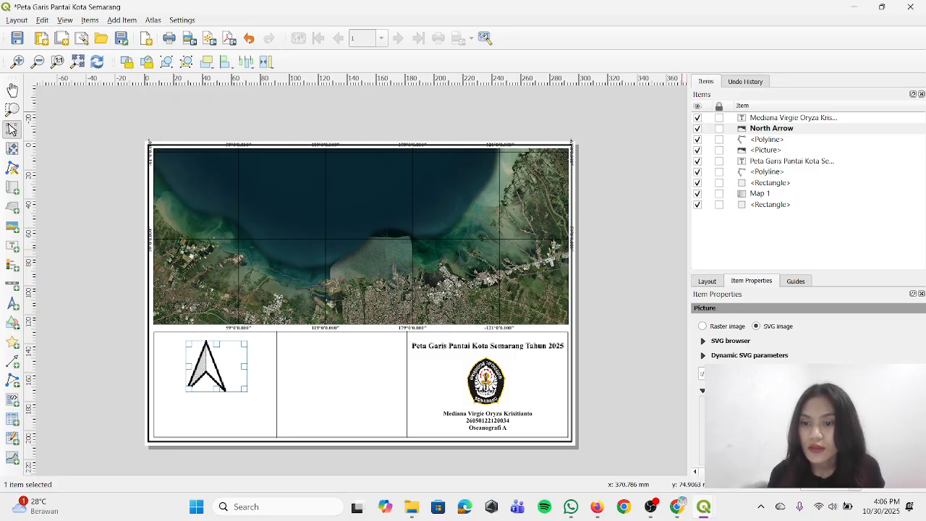
Try the raster image option for the north arrow and return it to SVG image
{"action": "scroll", "coordinate": [803, 340], "scroll_direction": "down", "scroll_amount": 10}
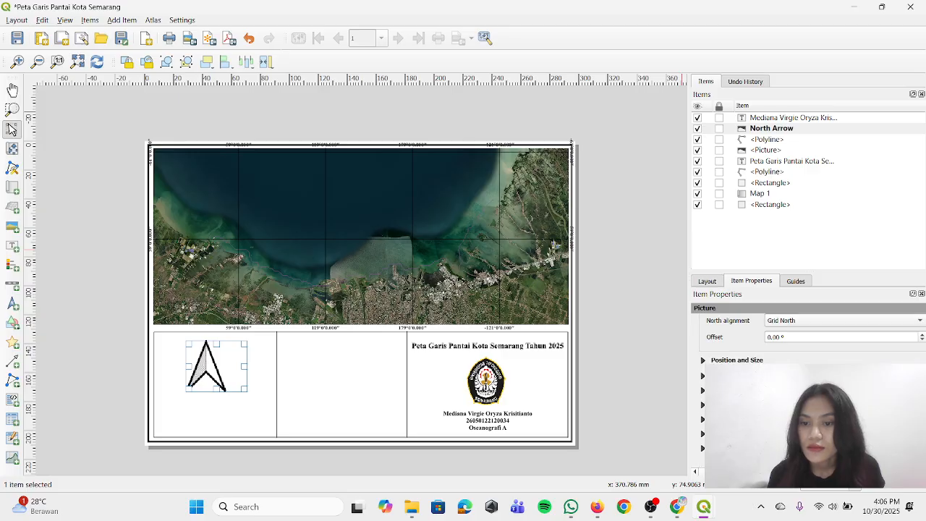
{"action": "scroll", "coordinate": [804, 340], "scroll_direction": "up", "scroll_amount": 8}
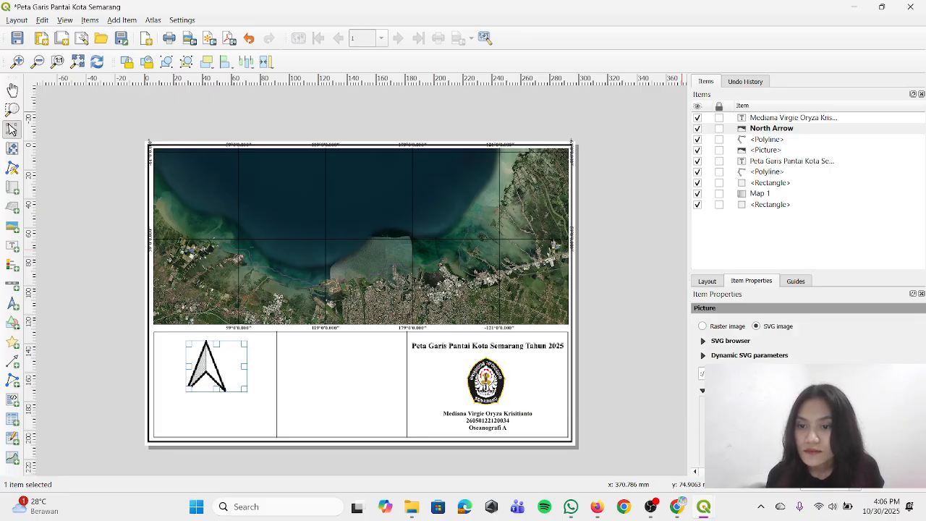
{"action": "left_click", "coordinate": [703, 326]}
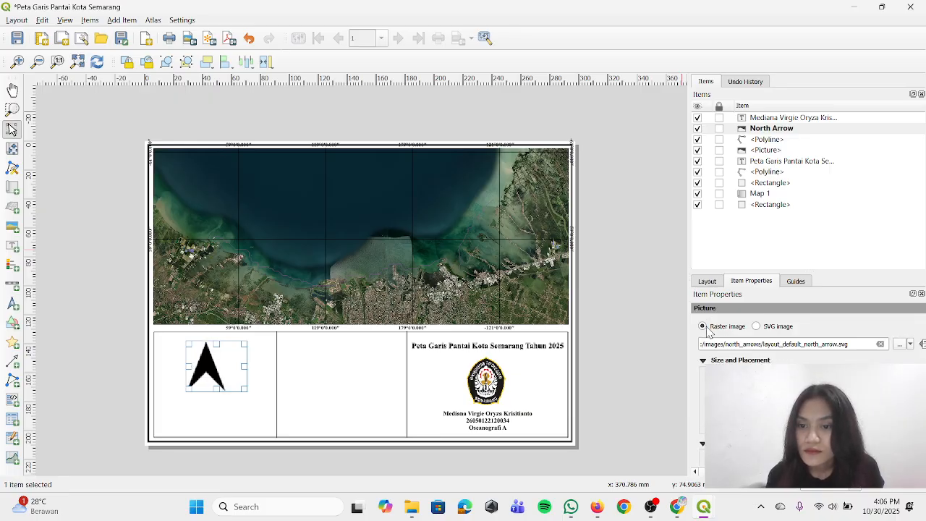
{"action": "left_click", "coordinate": [756, 326]}
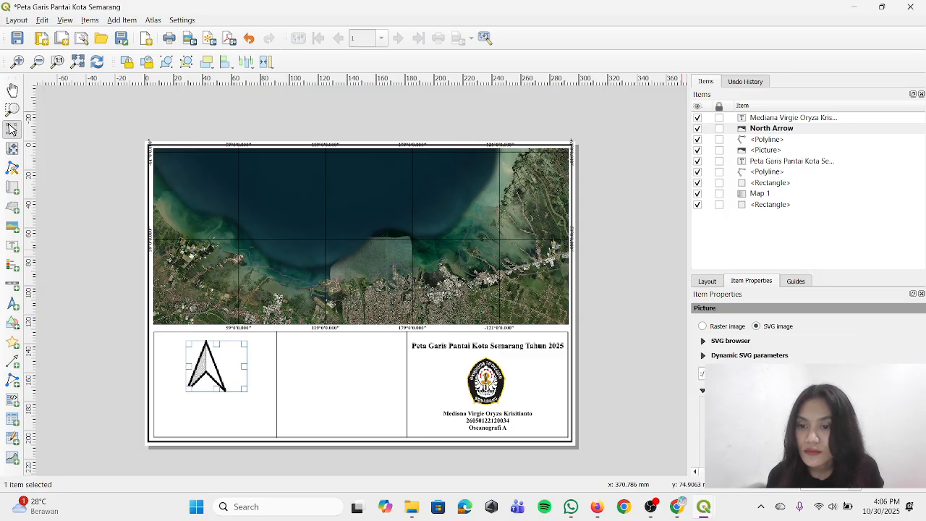
Set the north arrow's placement within its frame to Top Center
{"action": "scroll", "coordinate": [803, 340], "scroll_direction": "down", "scroll_amount": 5}
{"action": "scroll", "coordinate": [803, 340], "scroll_direction": "down", "scroll_amount": 2}
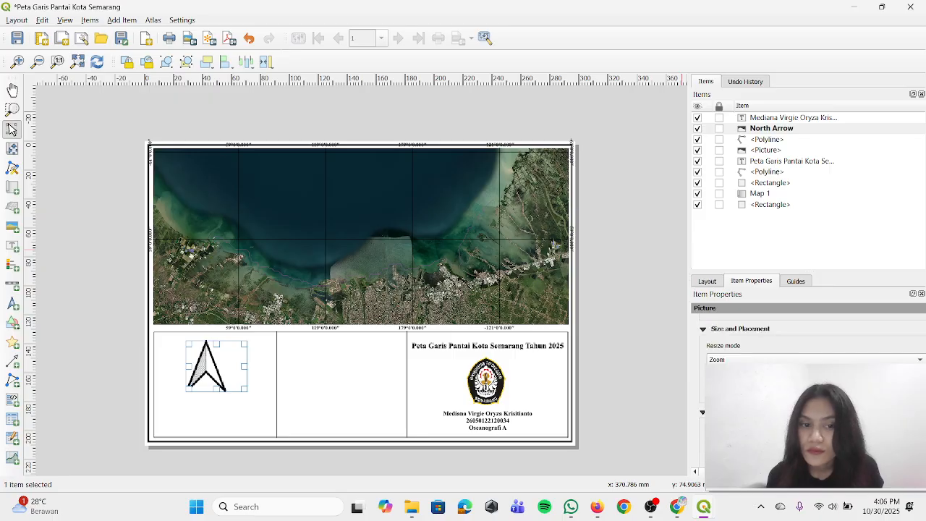
{"action": "scroll", "coordinate": [803, 340], "scroll_direction": "down", "scroll_amount": 1}
{"action": "scroll", "coordinate": [803, 340], "scroll_direction": "down", "scroll_amount": 1}
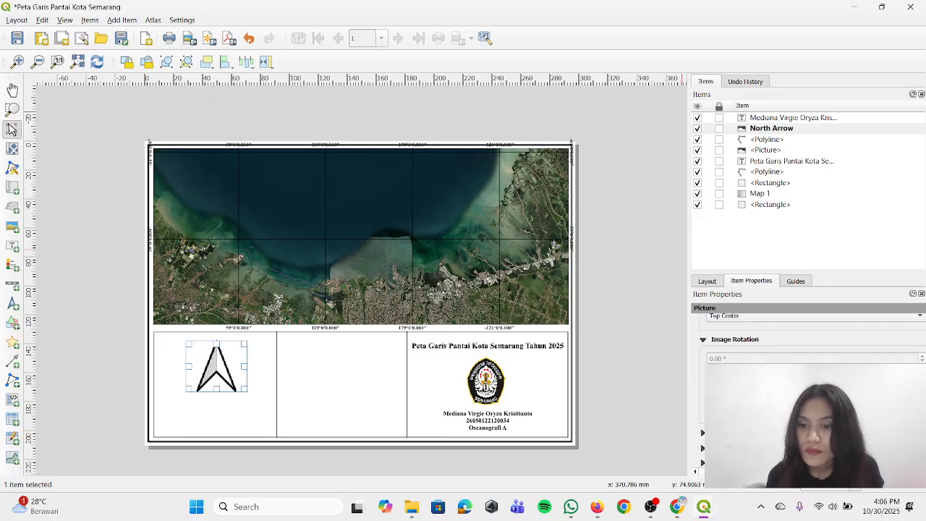
Examine the north arrow's rotation, position and SVG properties and the layout's general, guide and grid settings
{"action": "scroll", "coordinate": [803, 340], "scroll_direction": "down", "scroll_amount": 2}
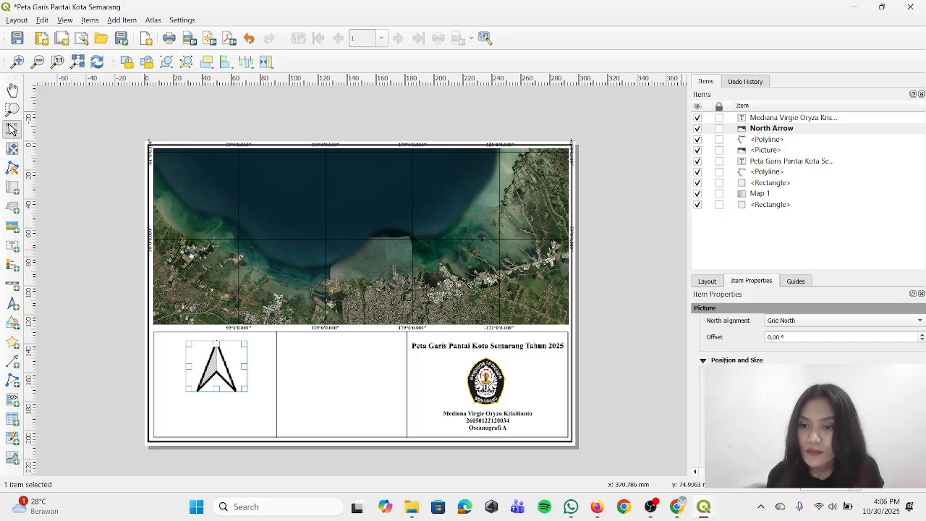
{"action": "left_click", "coordinate": [737, 360]}
{"action": "left_click", "coordinate": [722, 420]}
{"action": "left_click", "coordinate": [722, 420]}
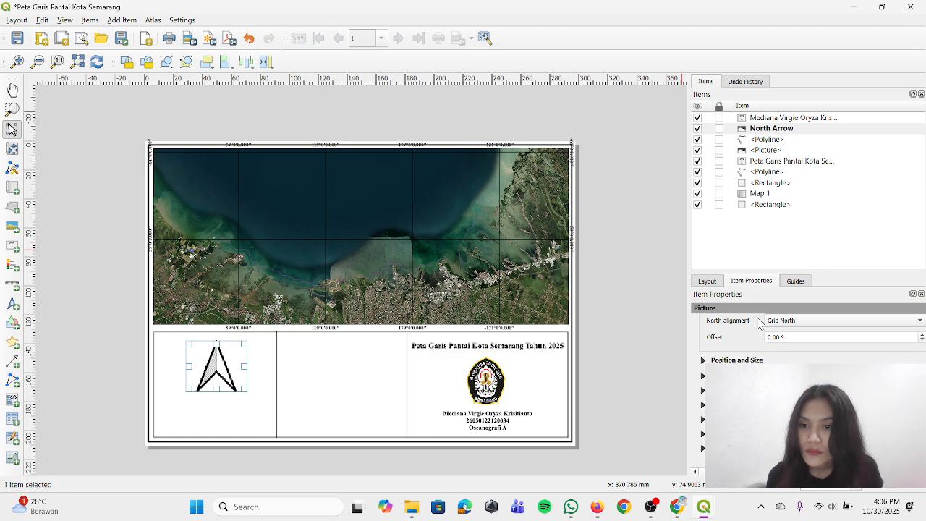
{"action": "left_click", "coordinate": [709, 282]}
{"action": "left_click", "coordinate": [729, 317]}
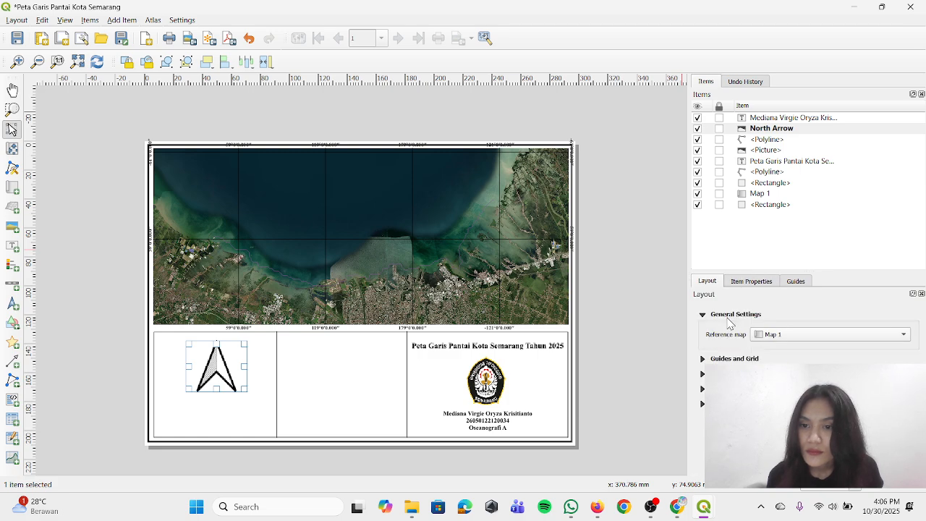
{"action": "left_click", "coordinate": [722, 360]}
{"action": "scroll", "coordinate": [724, 359], "scroll_direction": "down", "scroll_amount": 4}
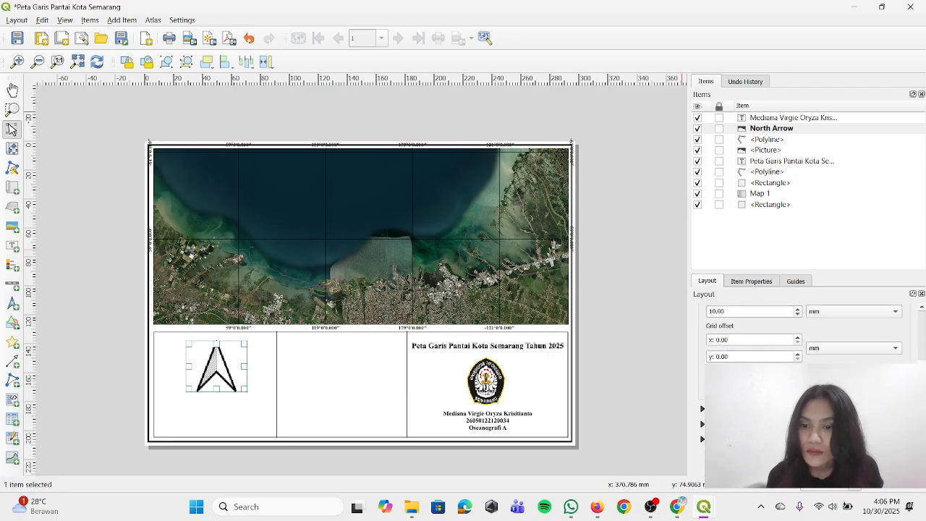
{"action": "left_click", "coordinate": [739, 284]}
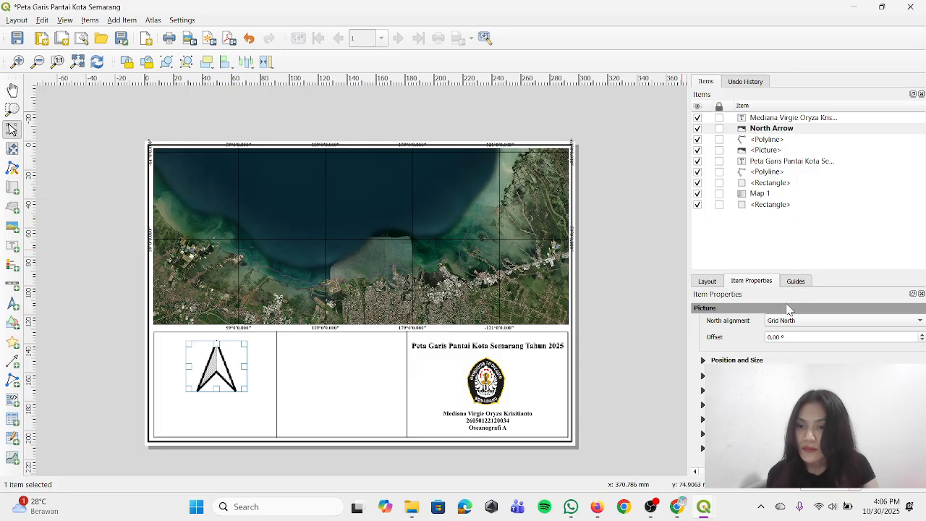
{"action": "scroll", "coordinate": [783, 360], "scroll_direction": "up", "scroll_amount": 1}
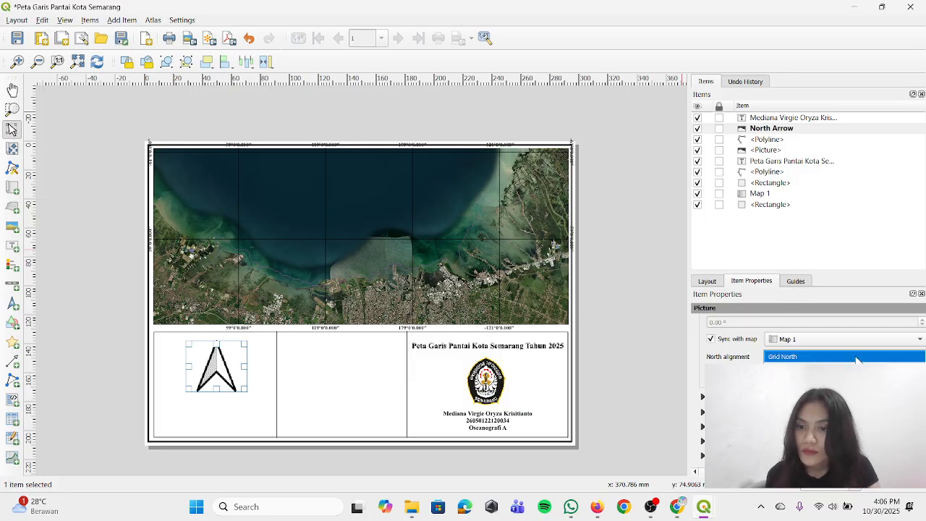
{"action": "scroll", "coordinate": [783, 360], "scroll_direction": "up", "scroll_amount": 5}
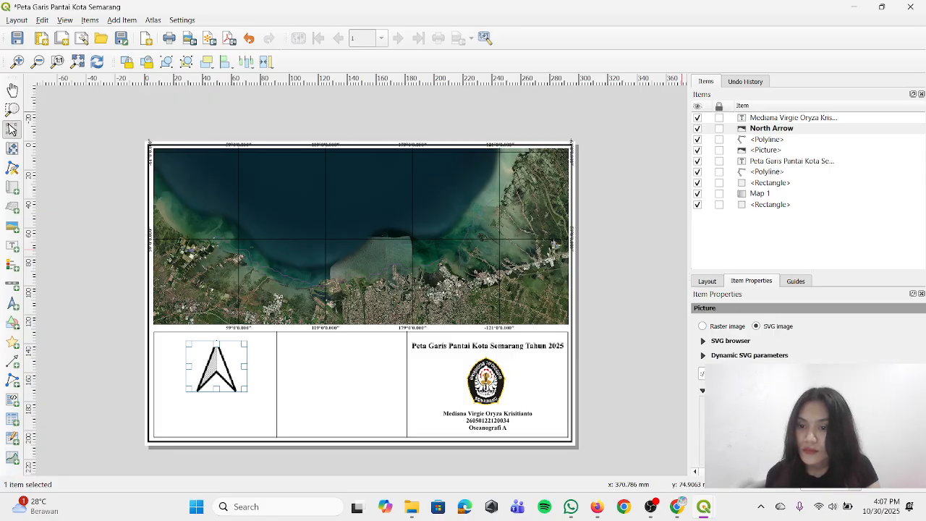
Change the north arrow's symbol to the SVG image of an arrowhead over a circle
{"action": "scroll", "coordinate": [783, 360], "scroll_direction": "down", "scroll_amount": 2}
{"action": "scroll", "coordinate": [782, 360], "scroll_direction": "up", "scroll_amount": 2}
{"action": "left_click", "coordinate": [739, 357]}
{"action": "left_click", "coordinate": [733, 341]}
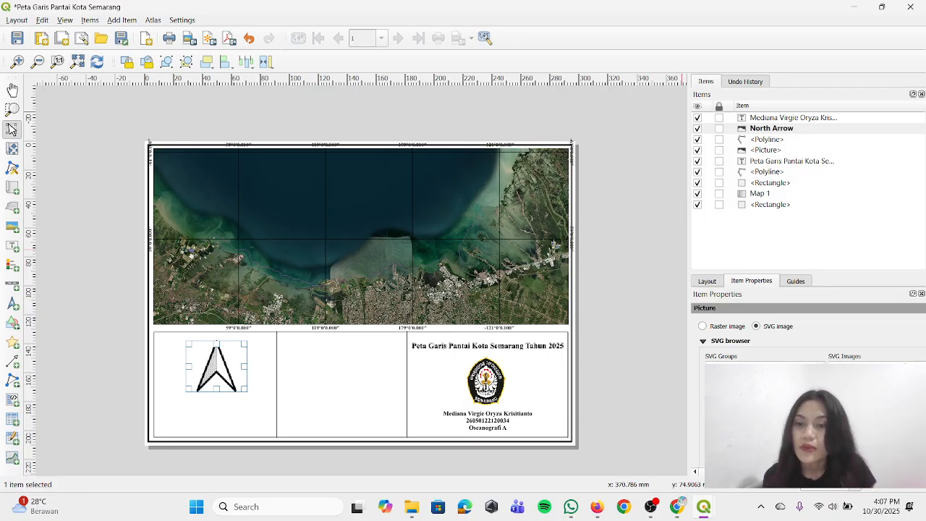
{"action": "key", "text": "Right"}
{"action": "key", "text": "Right"}
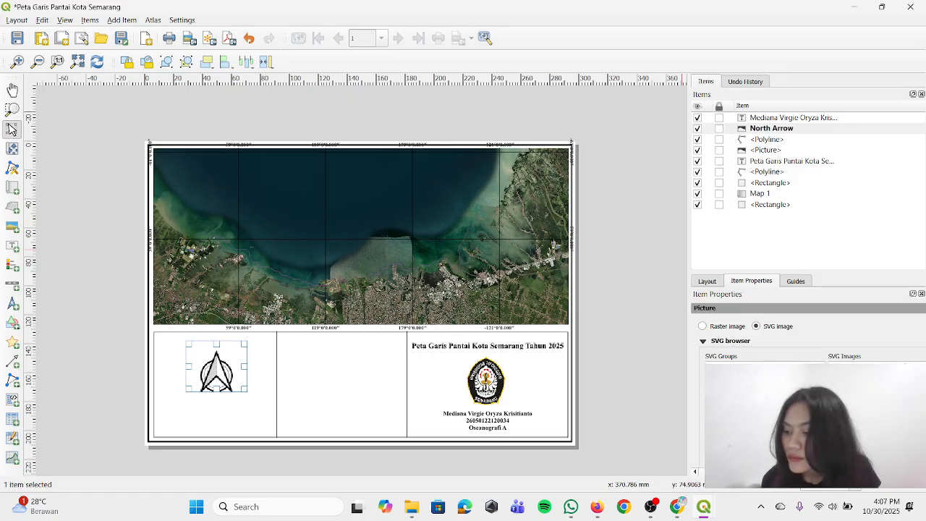
Shift the north arrow slightly up and to the right within the leftmost compartment below the map
{"action": "left_click", "coordinate": [597, 399]}
{"action": "left_click", "coordinate": [224, 378]}
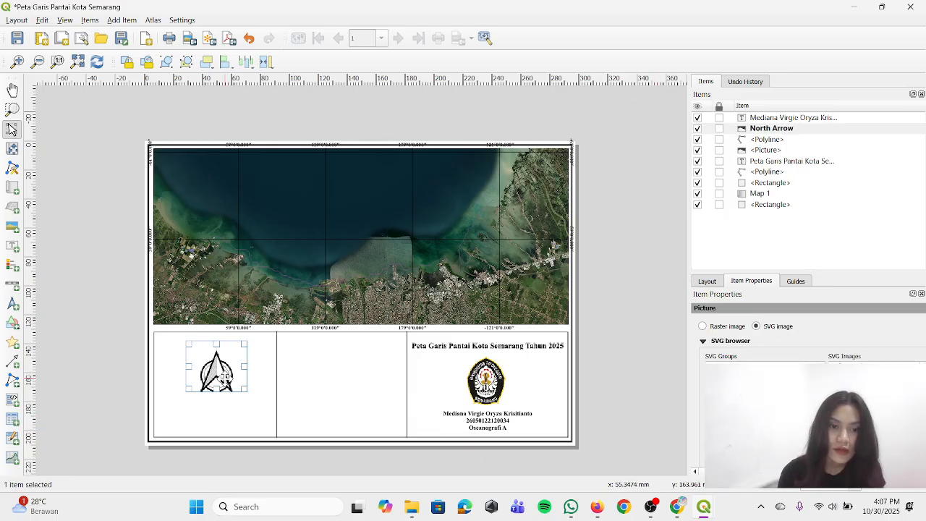
{"action": "left_click_drag", "start_coordinate": [224, 377], "coordinate": [228, 375]}
{"action": "left_click", "coordinate": [594, 400]}
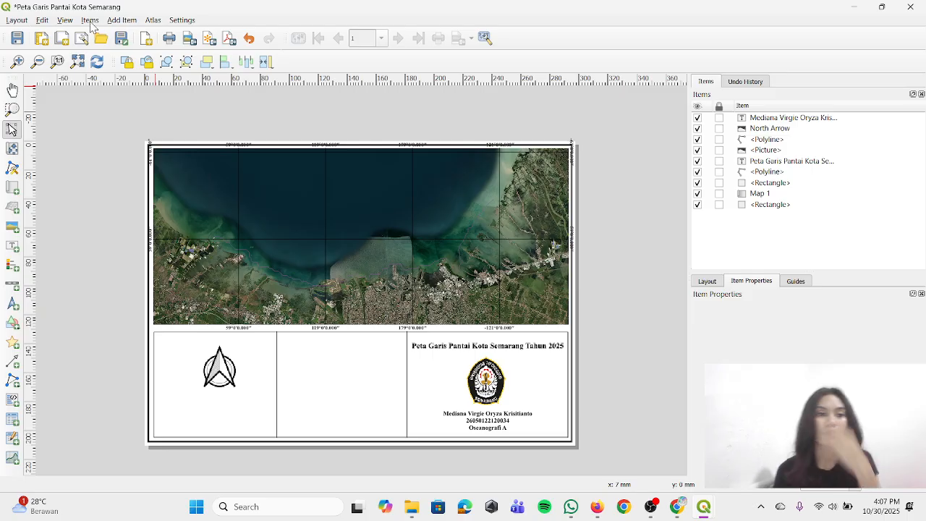
Add a scale bar for Map 1 beneath the north arrow in the leftmost compartment
{"action": "left_click", "coordinate": [112, 21]}
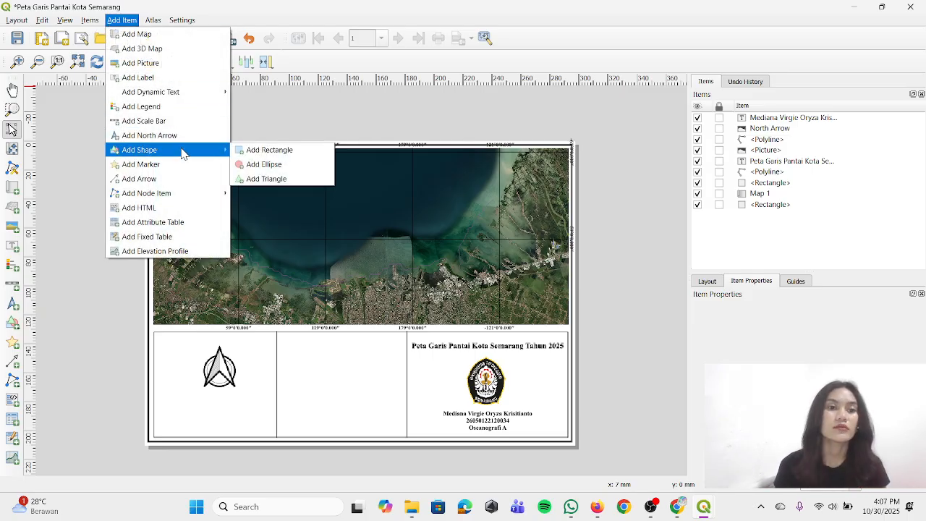
{"action": "left_click", "coordinate": [196, 121]}
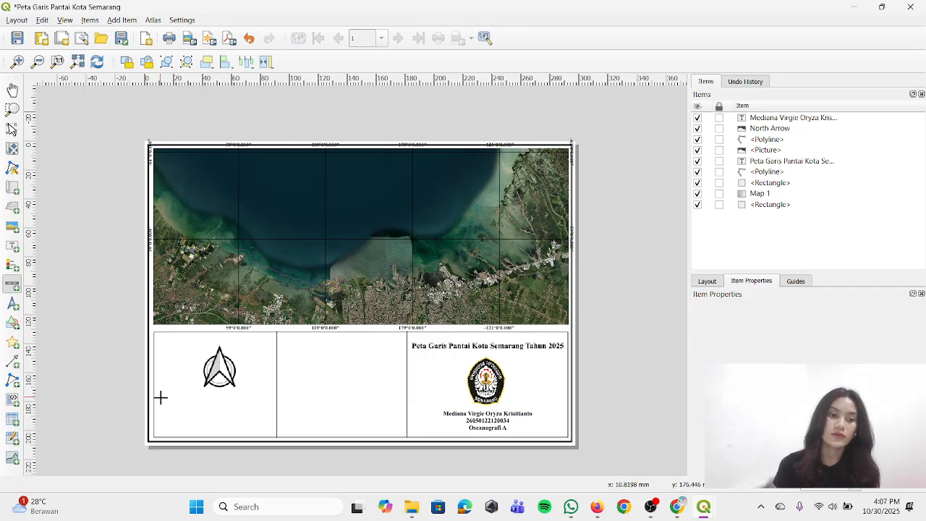
{"action": "left_click_drag", "start_coordinate": [160, 396], "coordinate": [272, 413]}
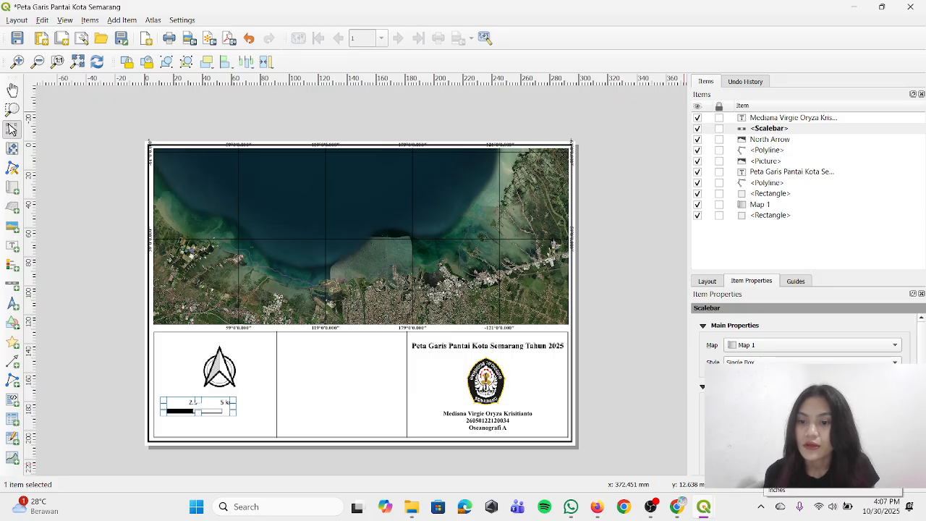
Examine the scale bar's style, units, number format and segment settings
{"action": "scroll", "coordinate": [803, 340], "scroll_direction": "down", "scroll_amount": 2}
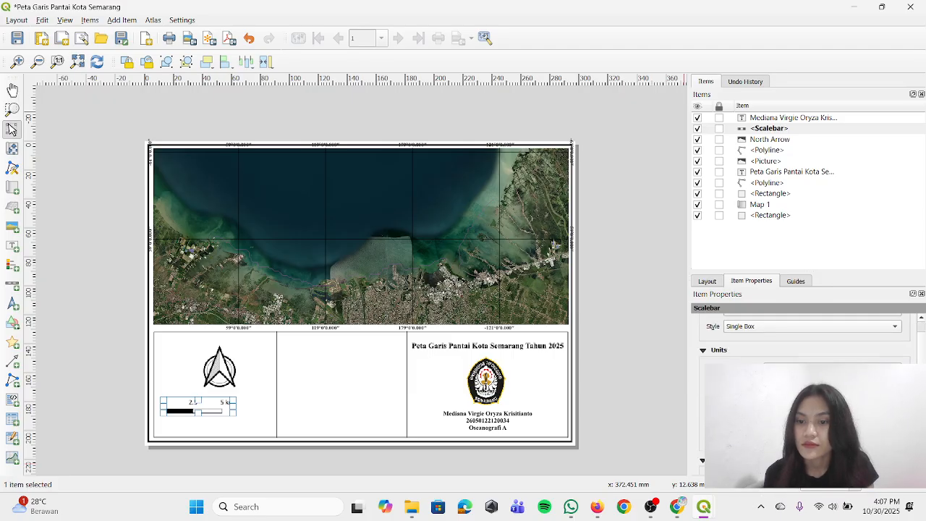
{"action": "scroll", "coordinate": [702, 333], "scroll_direction": "down", "scroll_amount": 3}
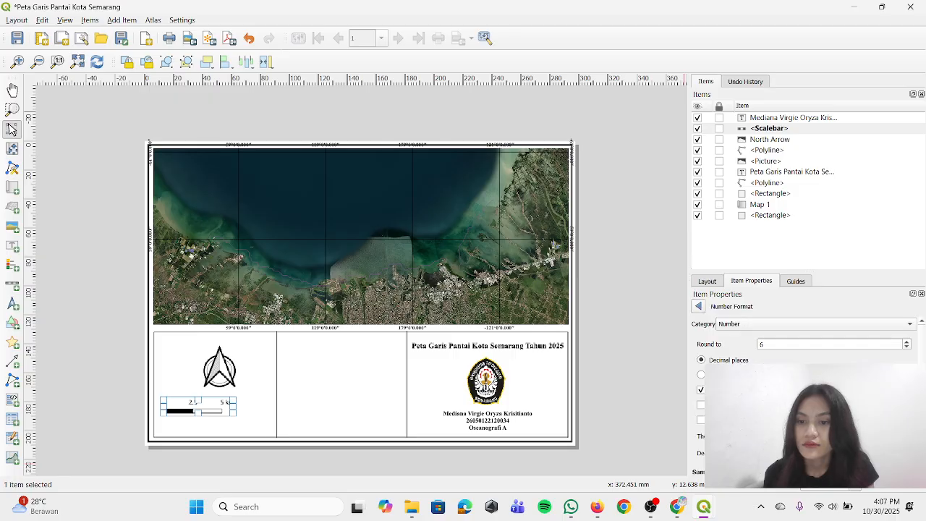
{"action": "scroll", "coordinate": [703, 312], "scroll_direction": "up", "scroll_amount": 3}
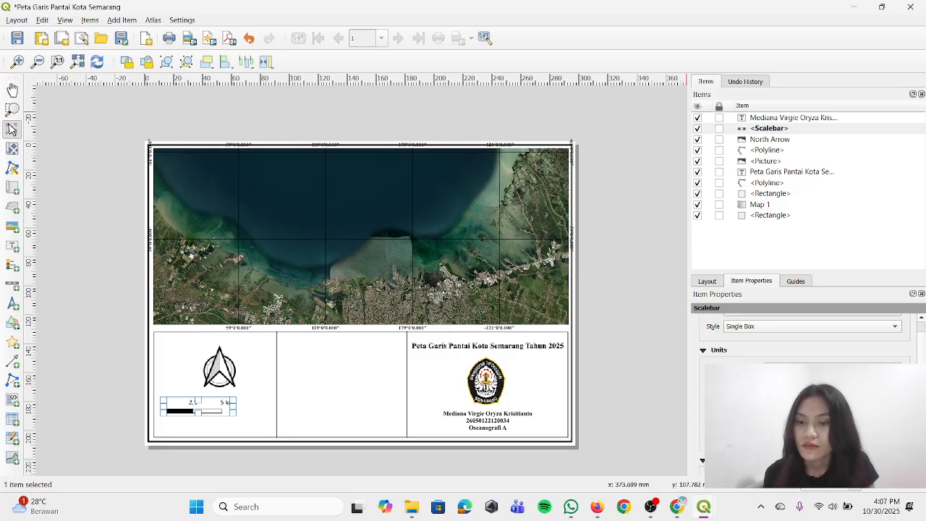
{"action": "scroll", "coordinate": [803, 340], "scroll_direction": "down", "scroll_amount": 2}
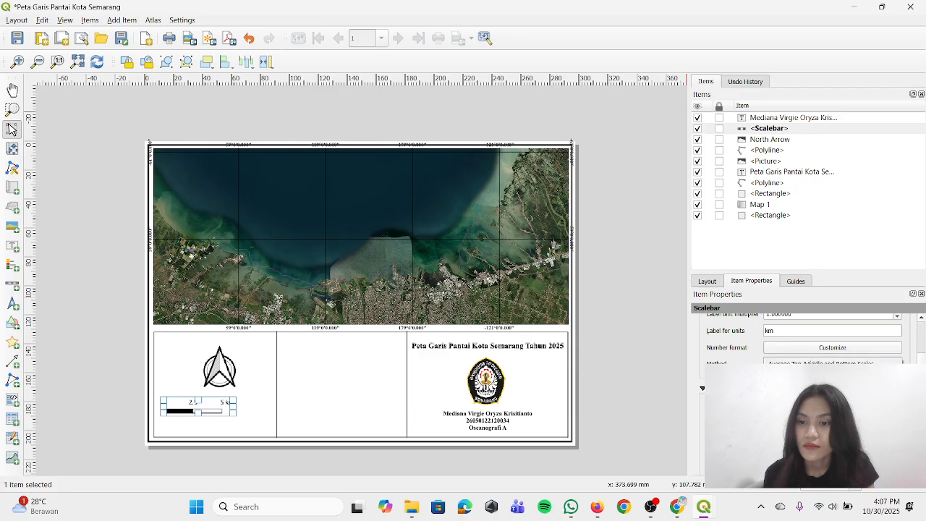
{"action": "scroll", "coordinate": [803, 340], "scroll_direction": "down", "scroll_amount": 1}
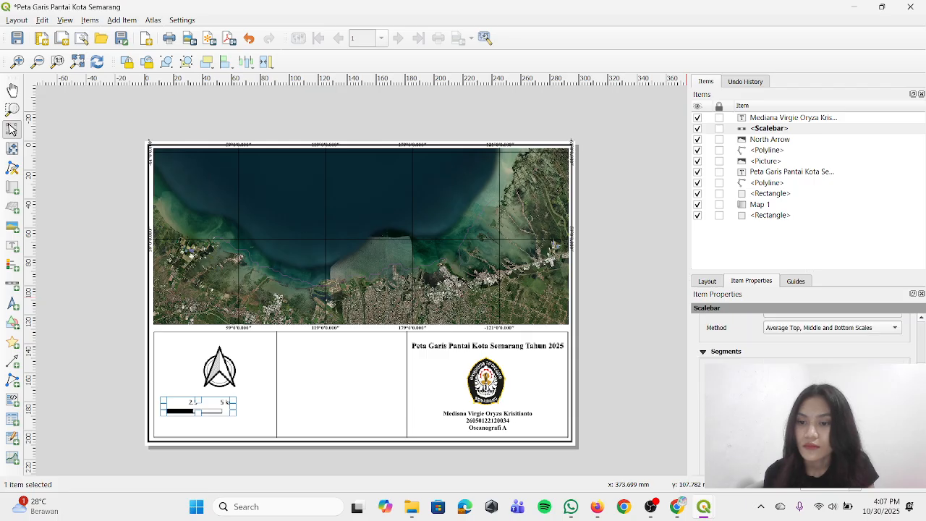
{"action": "scroll", "coordinate": [803, 340], "scroll_direction": "down", "scroll_amount": 3}
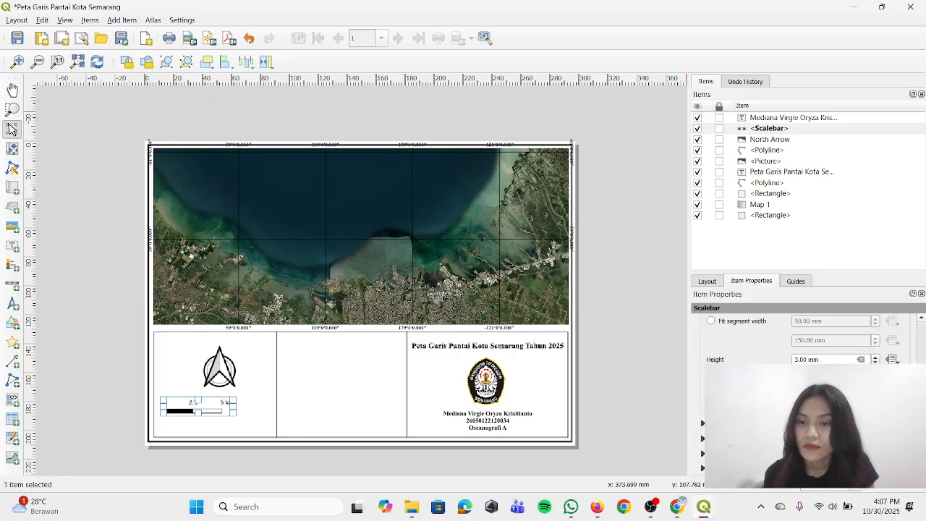
{"action": "scroll", "coordinate": [804, 340], "scroll_direction": "up", "scroll_amount": 1}
{"action": "scroll", "coordinate": [803, 340], "scroll_direction": "up", "scroll_amount": 5}
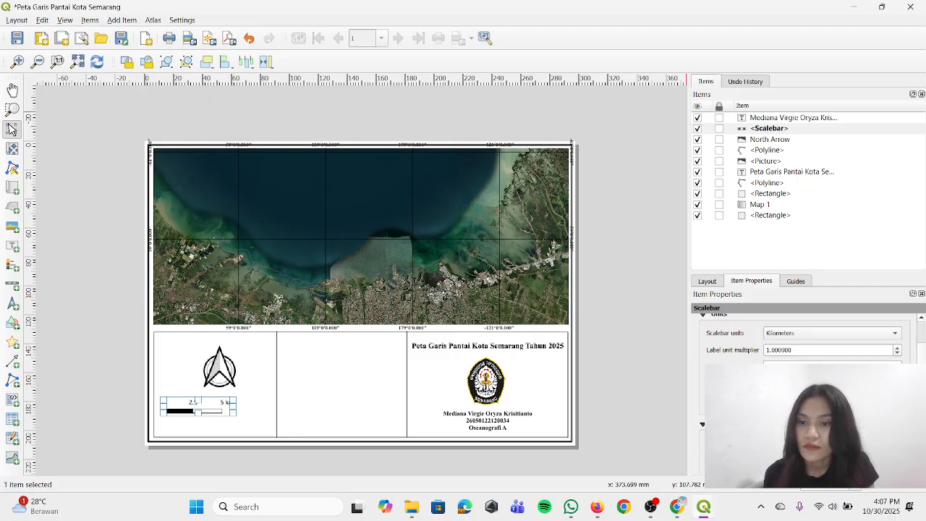
{"action": "scroll", "coordinate": [803, 340], "scroll_direction": "up", "scroll_amount": 5}
Set the scale bar's style to Double Box
{"action": "left_click", "coordinate": [811, 363]}
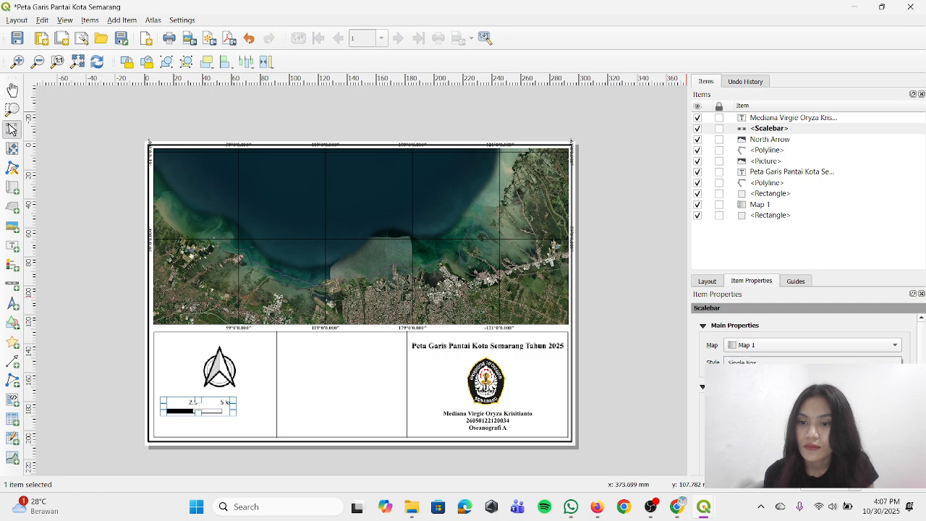
{"action": "left_click", "coordinate": [803, 373]}
{"action": "left_click", "coordinate": [791, 361]}
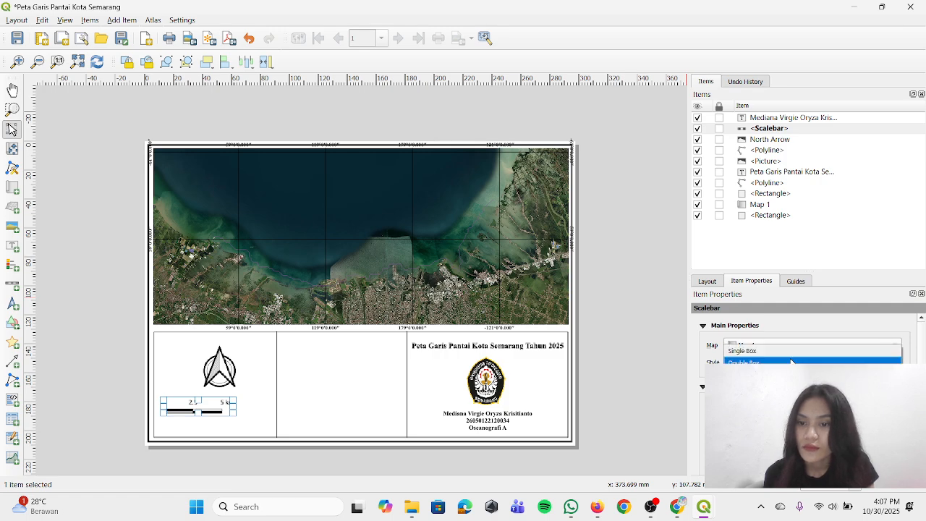
{"action": "left_click", "coordinate": [792, 362]}
Review the scale bar's units, number format, segments and appearance margins
{"action": "scroll", "coordinate": [795, 347], "scroll_direction": "down", "scroll_amount": 5}
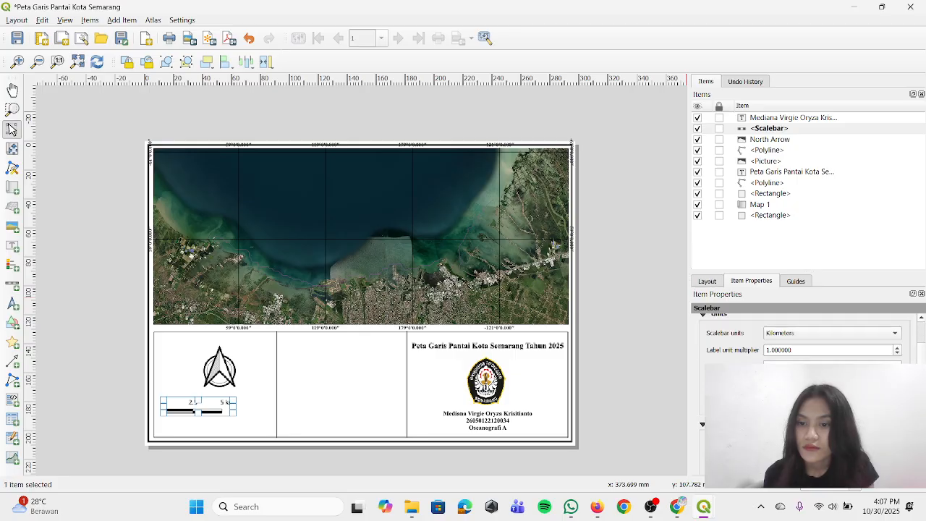
{"action": "left_click", "coordinate": [793, 355]}
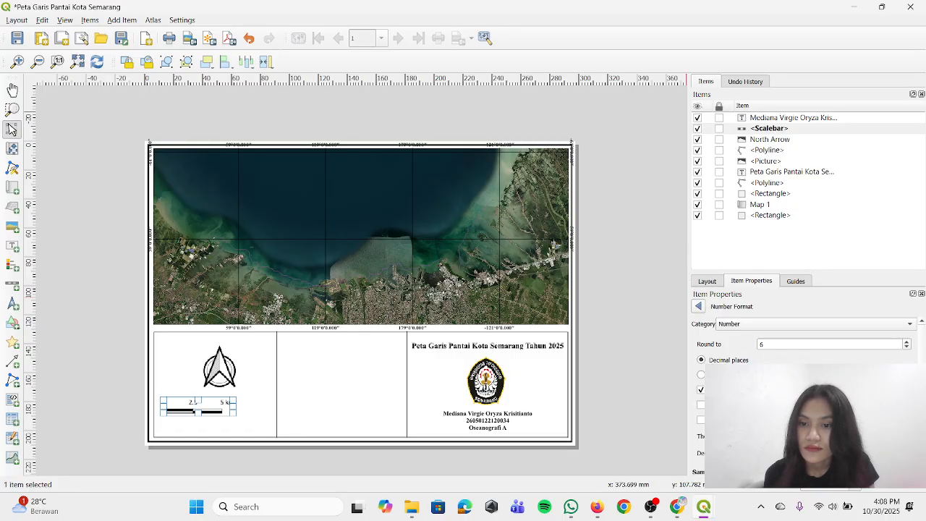
{"action": "left_click", "coordinate": [699, 307]}
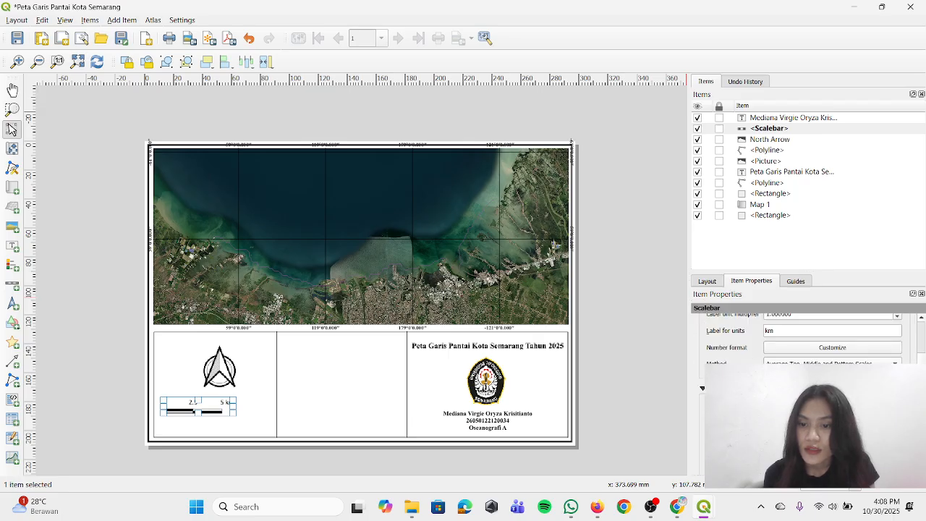
{"action": "scroll", "coordinate": [702, 387], "scroll_direction": "down", "scroll_amount": 6}
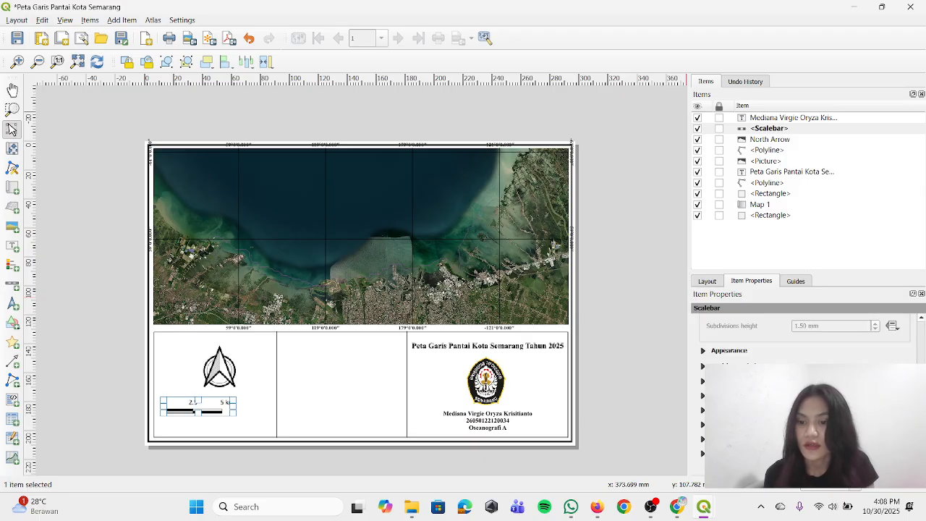
{"action": "left_click", "coordinate": [703, 381]}
{"action": "left_click", "coordinate": [702, 381]}
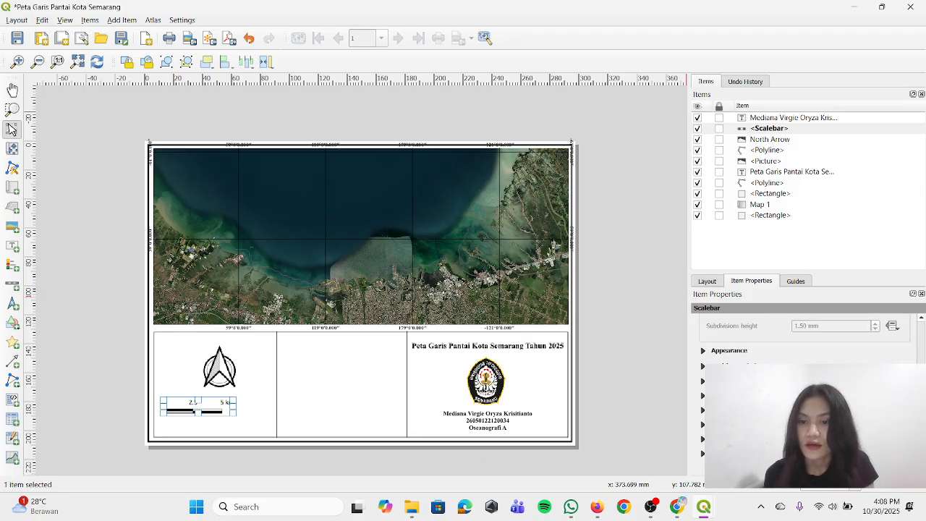
{"action": "left_click", "coordinate": [703, 366]}
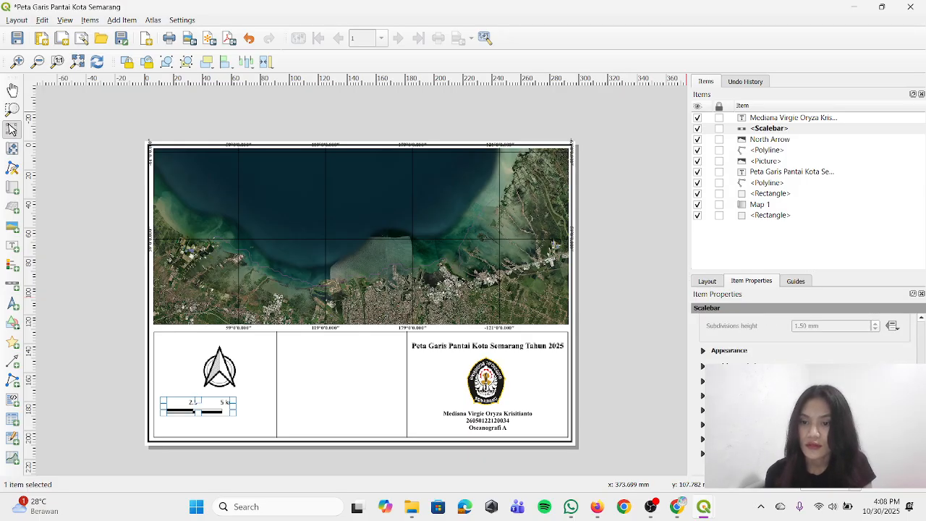
{"action": "left_click", "coordinate": [732, 353]}
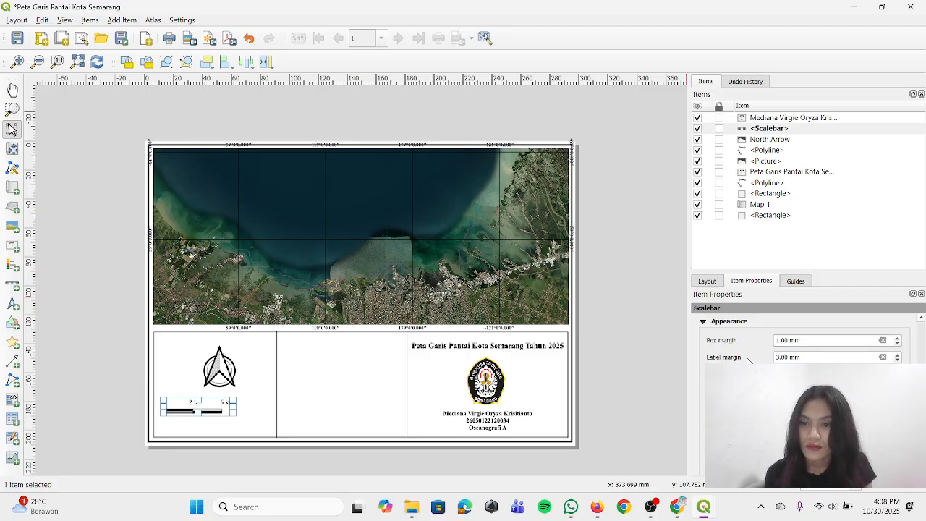
{"action": "scroll", "coordinate": [750, 359], "scroll_direction": "up", "scroll_amount": 1}
{"action": "scroll", "coordinate": [717, 366], "scroll_direction": "down", "scroll_amount": 1}
{"action": "scroll", "coordinate": [796, 340], "scroll_direction": "up", "scroll_amount": 2}
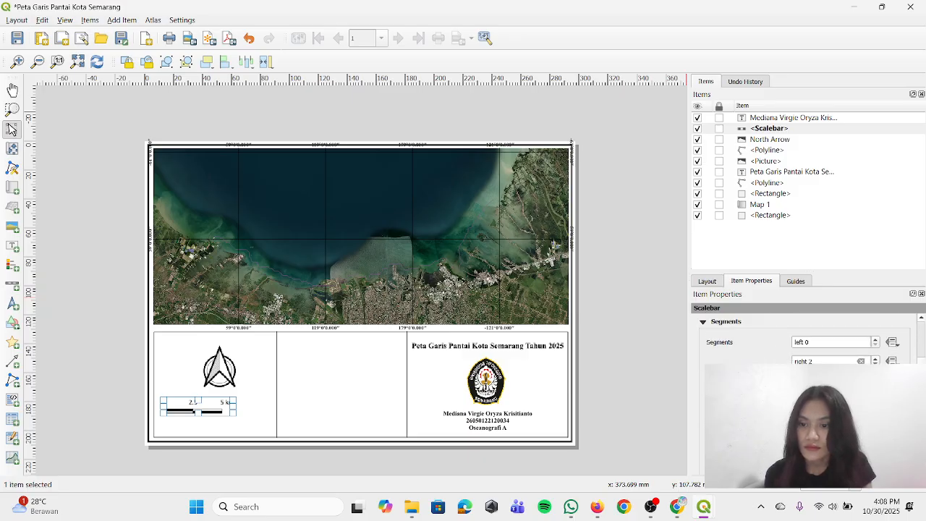
{"action": "scroll", "coordinate": [796, 340], "scroll_direction": "up", "scroll_amount": 3}
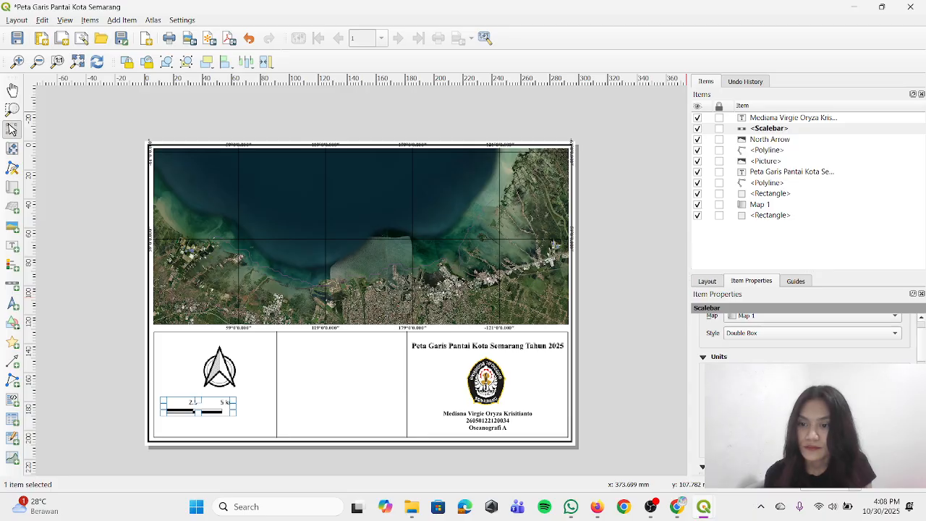
Try a higher label unit multiplier for the scale bar and return it to 1
{"action": "left_click", "coordinate": [897, 395]}
{"action": "left_click", "coordinate": [897, 392]}
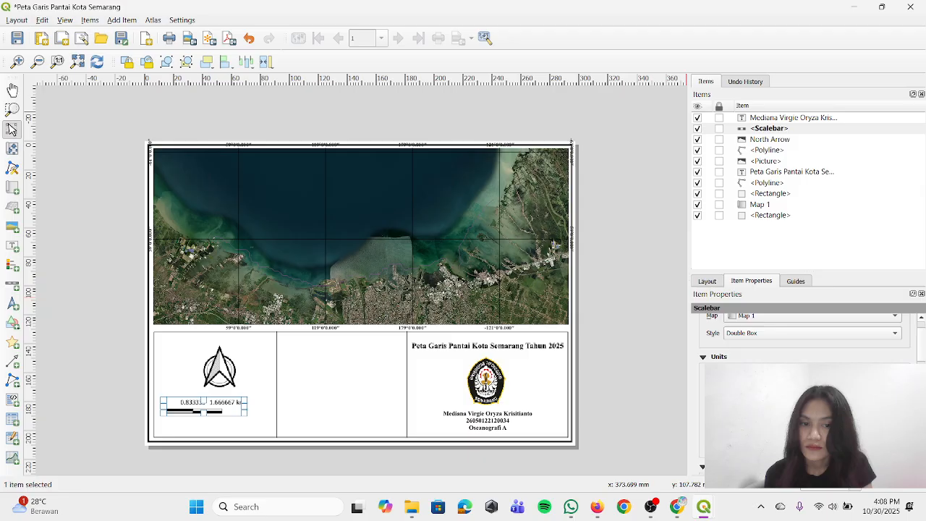
{"action": "left_click", "coordinate": [897, 397]}
{"action": "left_click", "coordinate": [897, 398]}
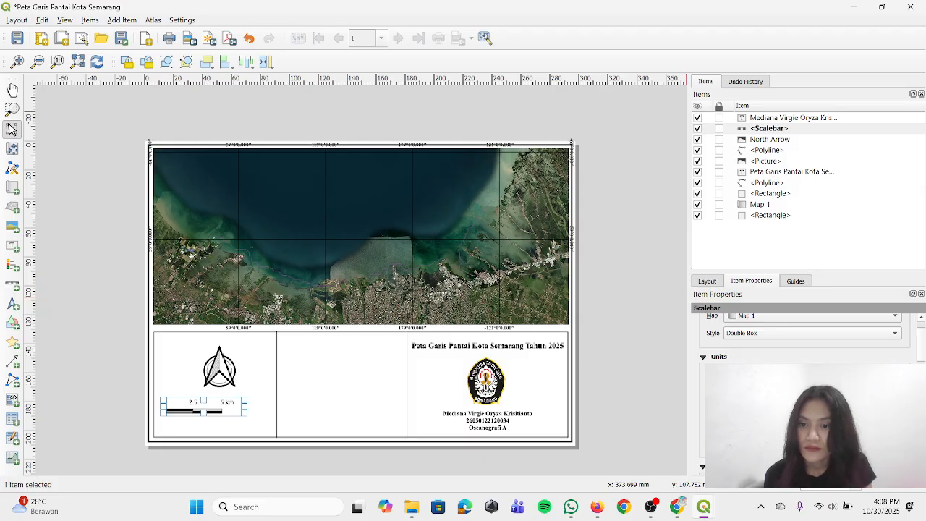
Check the scale bar's number format and increase its right segments to 3
{"action": "left_click", "coordinate": [825, 442]}
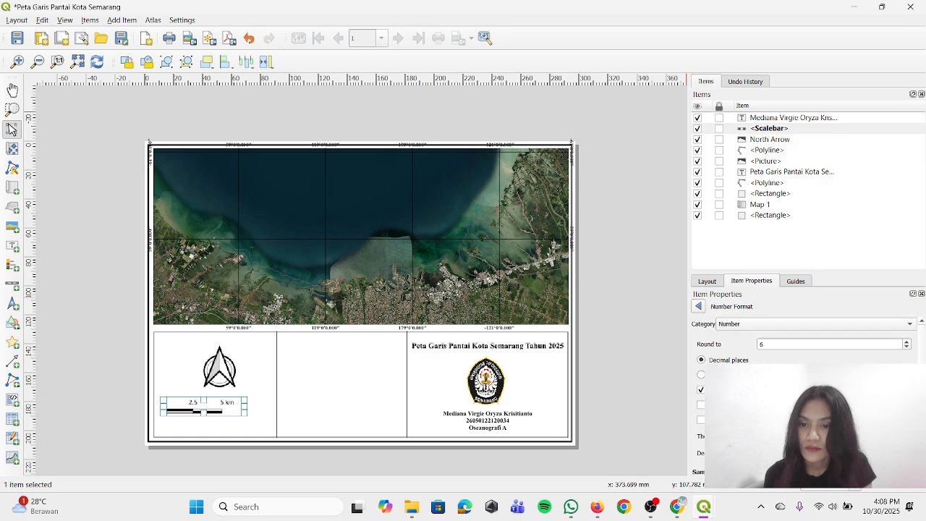
{"action": "scroll", "coordinate": [803, 376], "scroll_direction": "down", "scroll_amount": 1}
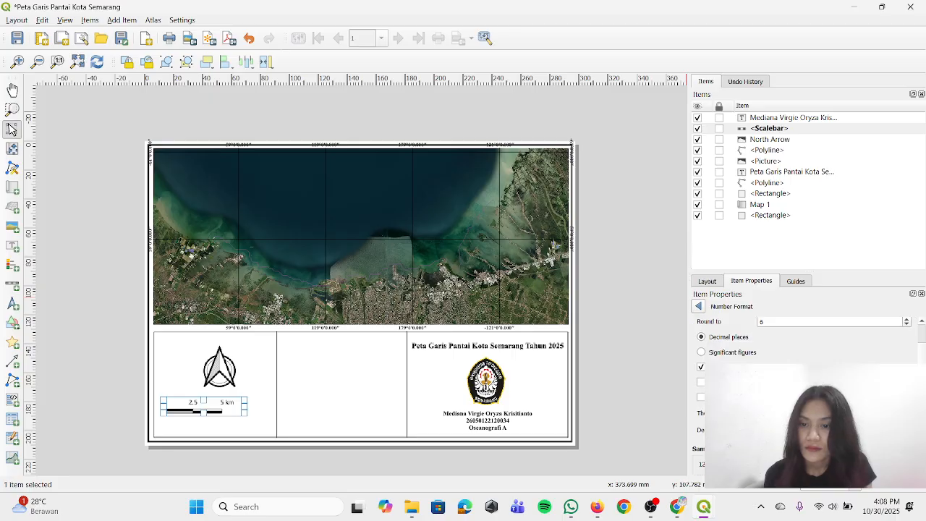
{"action": "scroll", "coordinate": [721, 311], "scroll_direction": "up", "scroll_amount": 1}
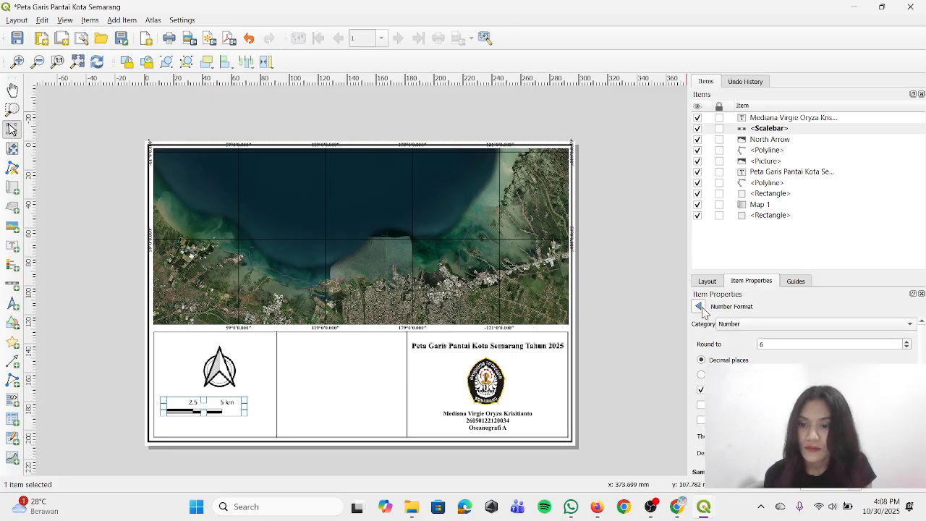
{"action": "left_click", "coordinate": [700, 307]}
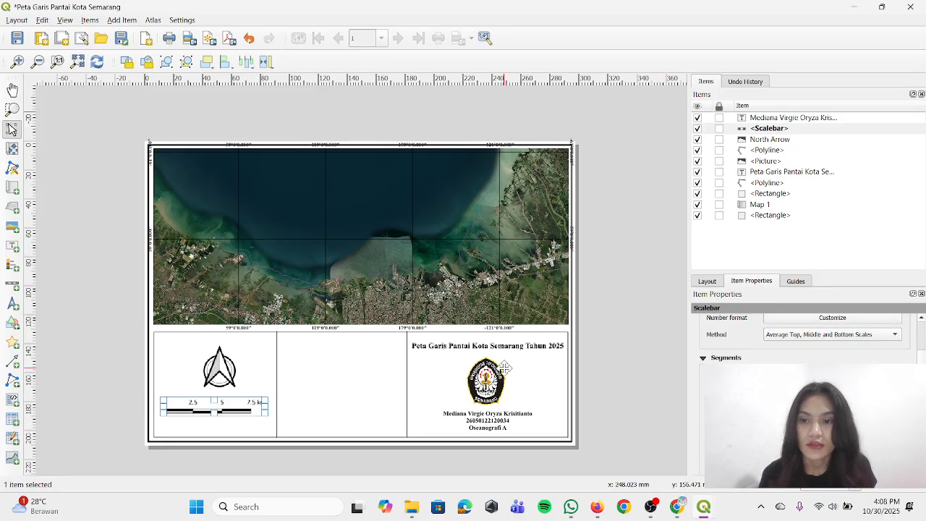
Centre the scale bar in the leftmost compartment and move the north arrow down closer to it
{"action": "left_click_drag", "start_coordinate": [229, 406], "coordinate": [234, 411]}
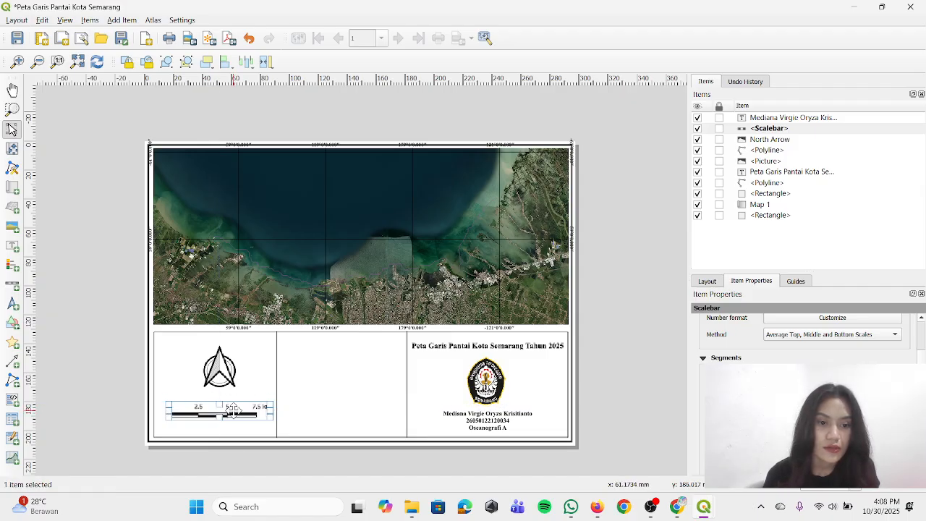
{"action": "left_click", "coordinate": [615, 400]}
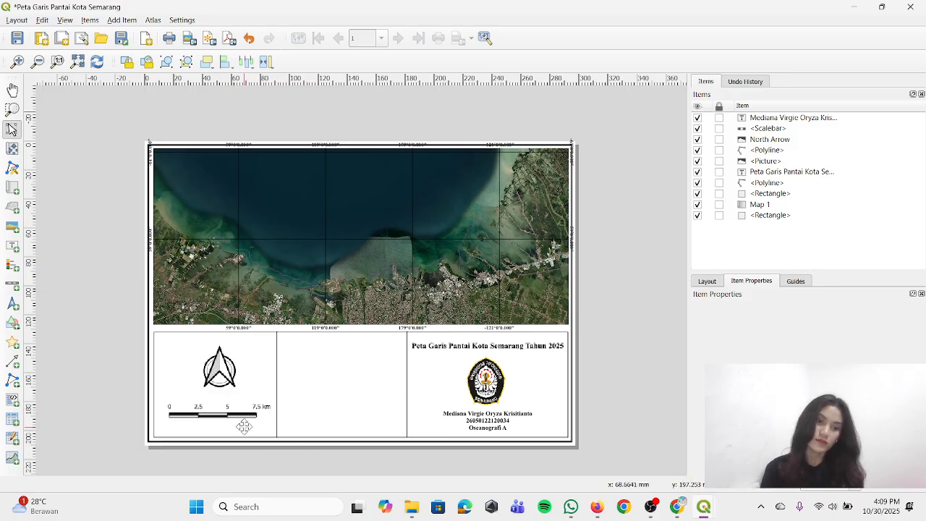
{"action": "left_click", "coordinate": [221, 375]}
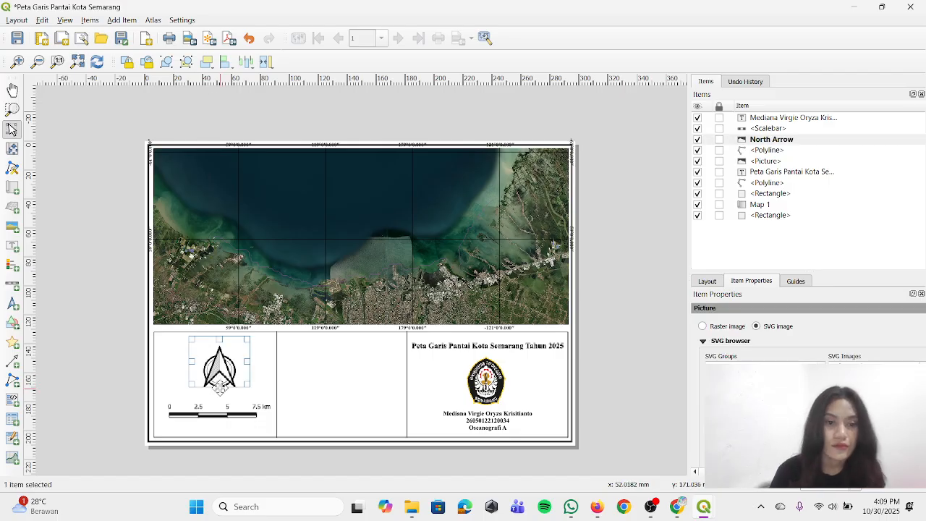
{"action": "left_click_drag", "start_coordinate": [224, 366], "coordinate": [228, 374]}
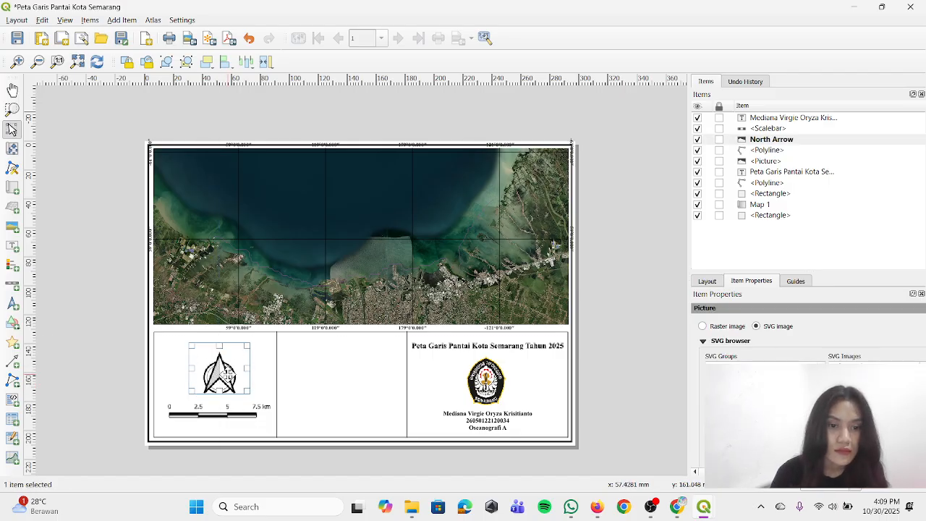
Add a legend inside the empty middle compartment below the map
{"action": "left_click_drag", "start_coordinate": [222, 414], "coordinate": [222, 414]}
{"action": "left_click", "coordinate": [599, 381]}
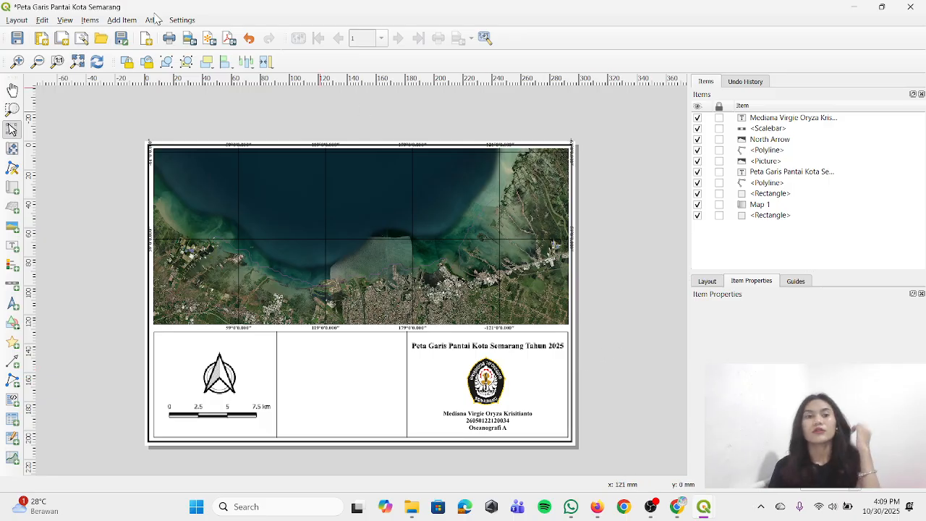
{"action": "left_click", "coordinate": [115, 22]}
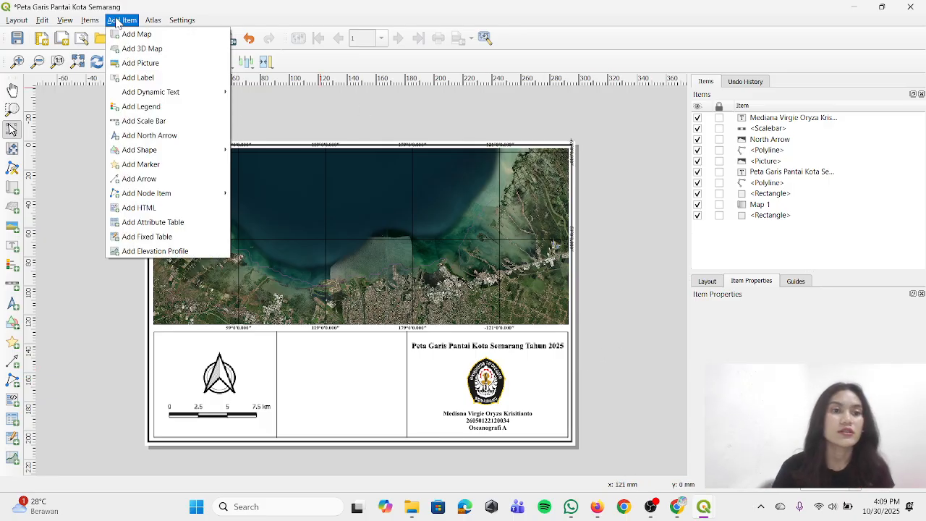
{"action": "left_click", "coordinate": [167, 108]}
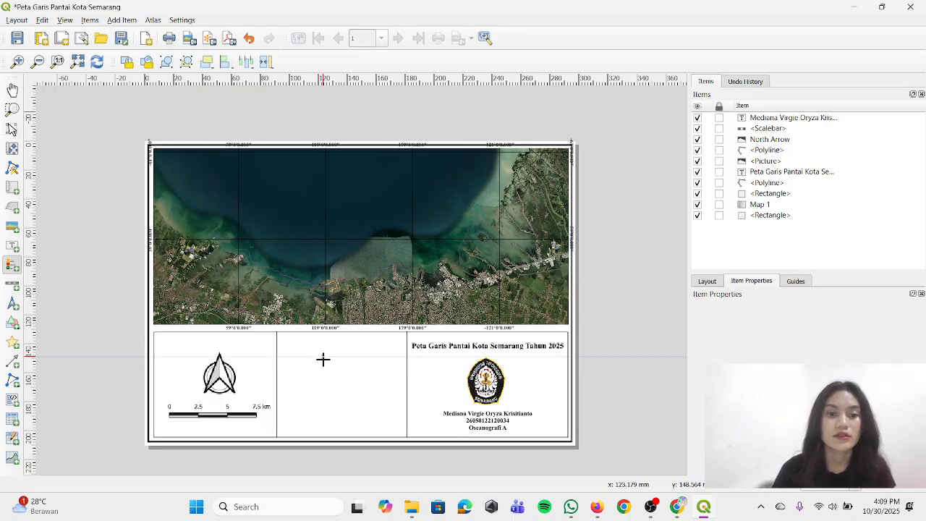
{"action": "left_click_drag", "start_coordinate": [287, 343], "coordinate": [399, 427]}
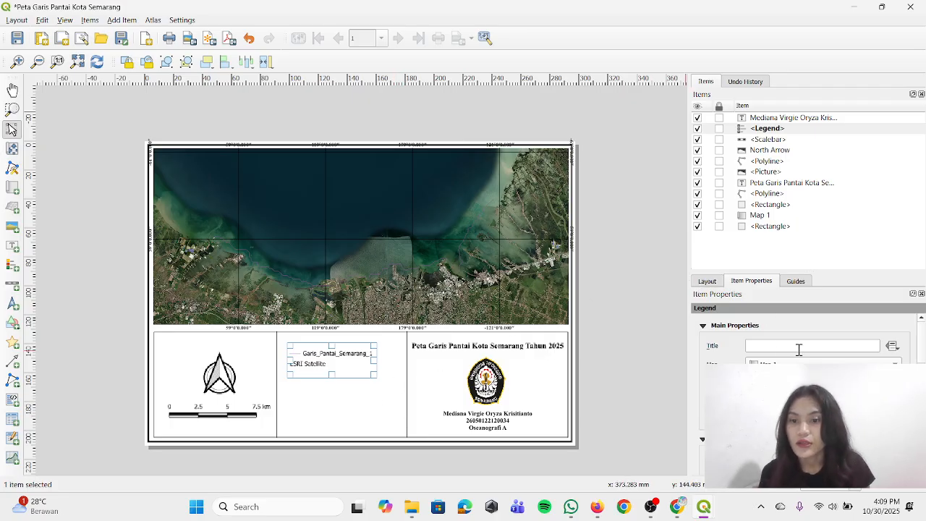
Enter "Legenda" as the legend's title
{"action": "left_click", "coordinate": [840, 345]}
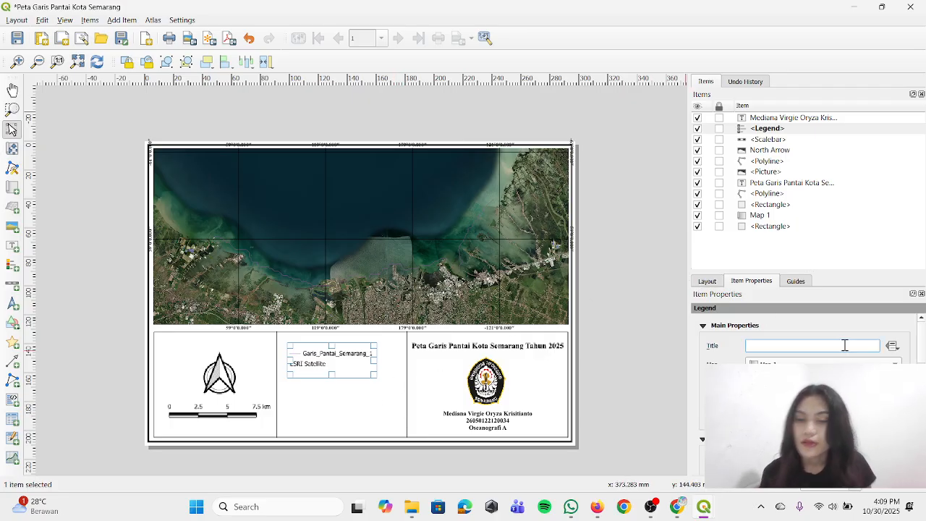
{"action": "type", "text": "Le"}
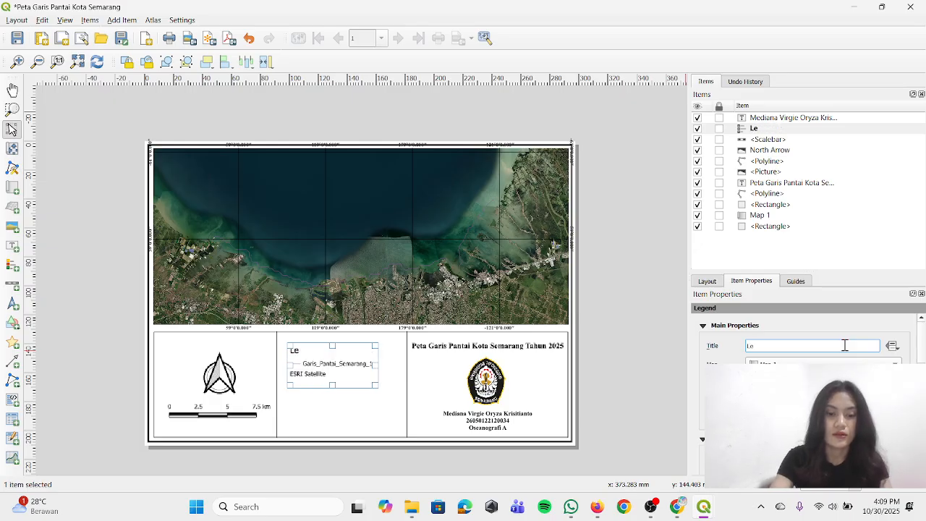
{"action": "type", "text": "genda"}
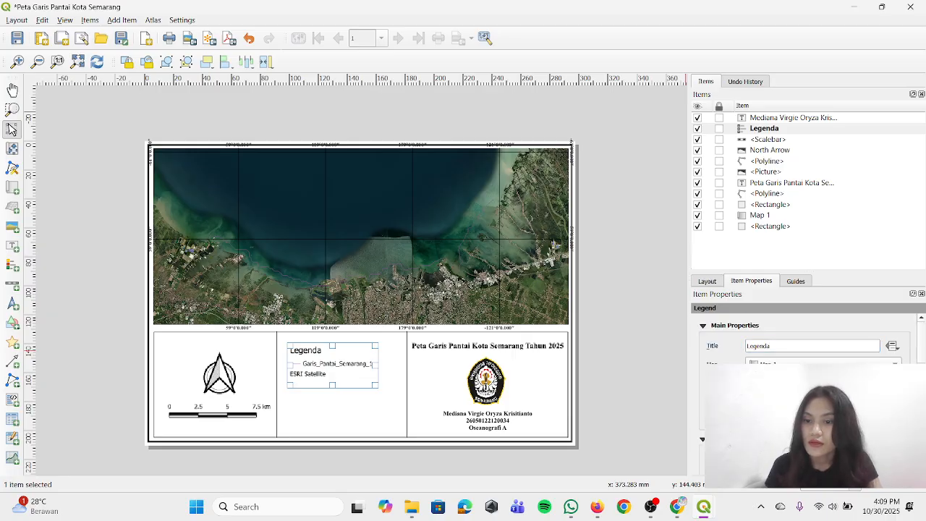
Turn off the legend's automatic updating and remove the ESRI Satellite entry from its items
{"action": "scroll", "coordinate": [803, 340], "scroll_direction": "down", "scroll_amount": 2}
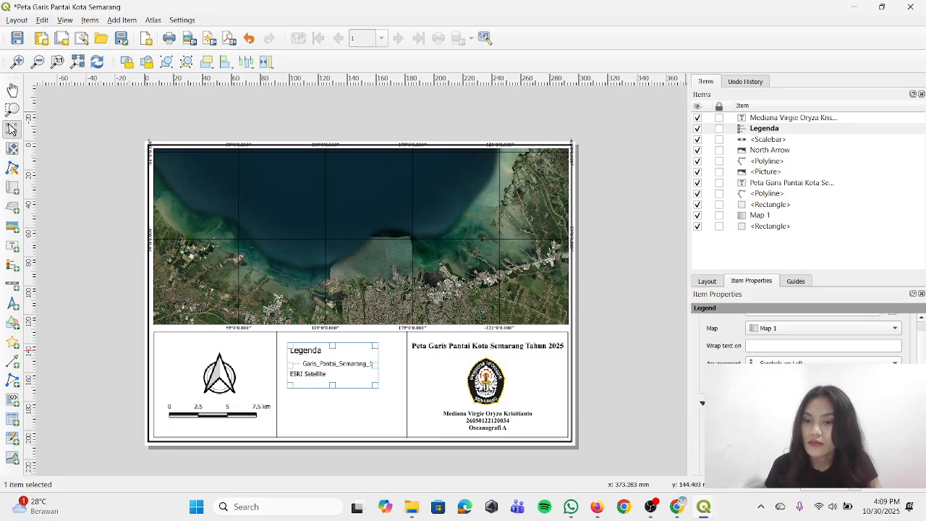
{"action": "scroll", "coordinate": [803, 341], "scroll_direction": "down", "scroll_amount": 1}
{"action": "scroll", "coordinate": [803, 340], "scroll_direction": "down", "scroll_amount": 1}
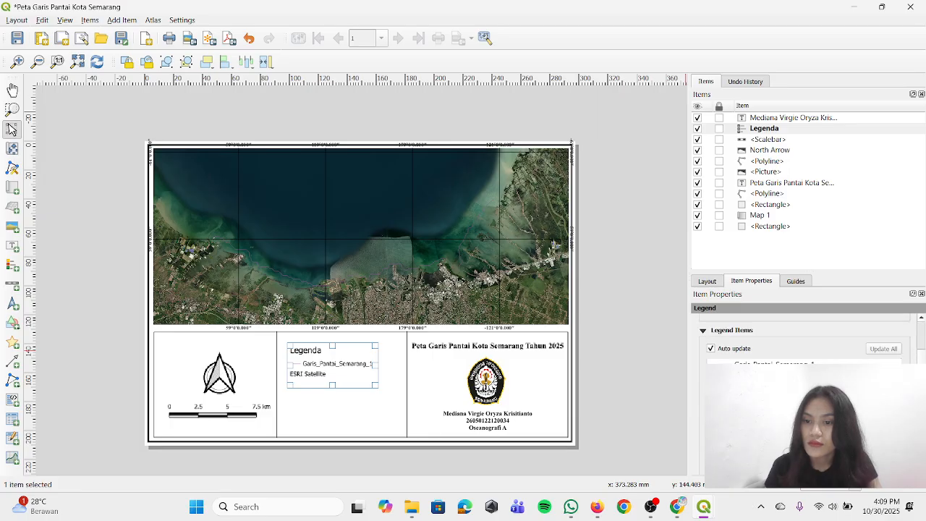
{"action": "scroll", "coordinate": [722, 366], "scroll_direction": "down", "scroll_amount": 2}
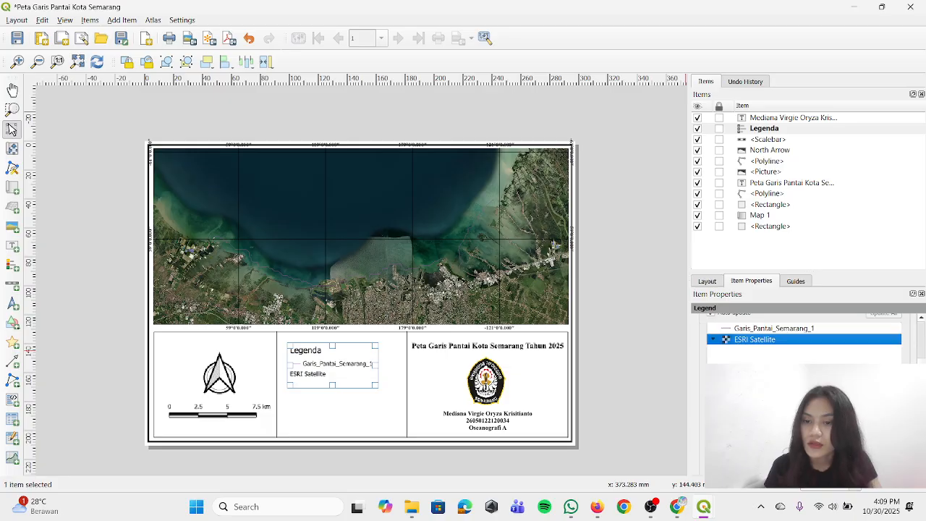
{"action": "scroll", "coordinate": [721, 357], "scroll_direction": "up", "scroll_amount": 2}
{"action": "left_click", "coordinate": [710, 348]}
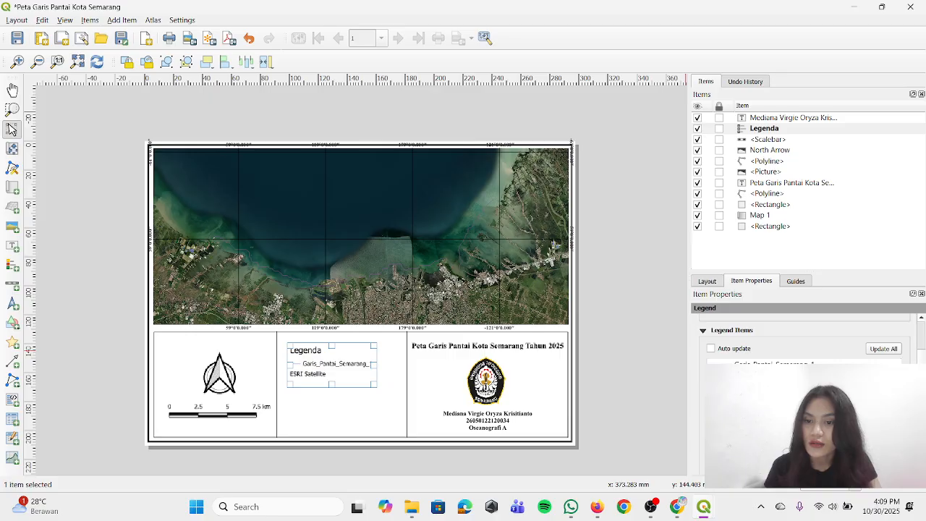
{"action": "scroll", "coordinate": [803, 391], "scroll_direction": "down", "scroll_amount": 2}
{"action": "left_click", "coordinate": [792, 410]}
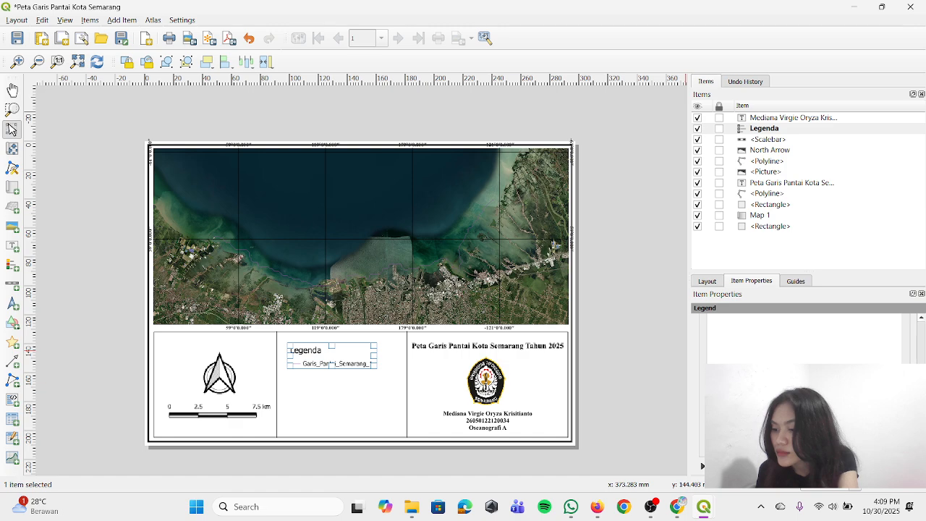
Change the legend's title to "Keterangan"
{"action": "scroll", "coordinate": [788, 398], "scroll_direction": "up", "scroll_amount": 5}
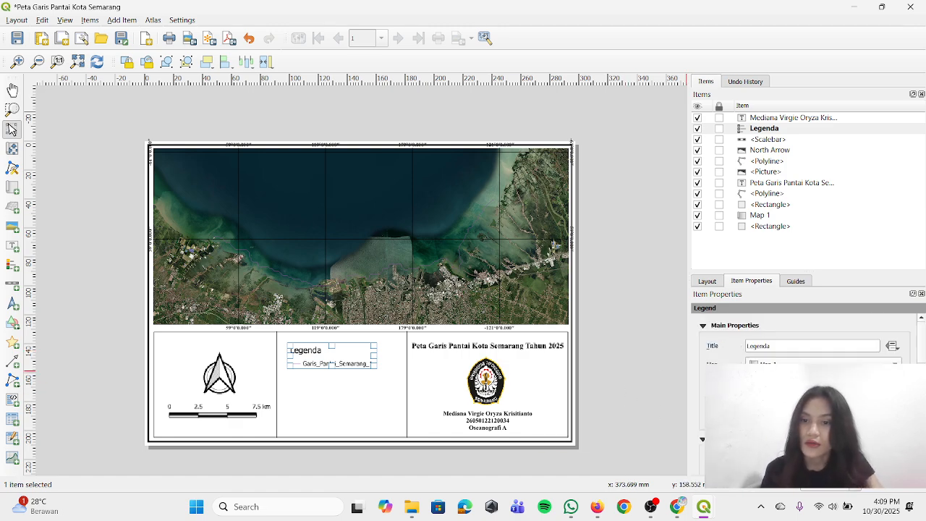
{"action": "double_click", "coordinate": [781, 347]}
{"action": "type", "text": "K"}
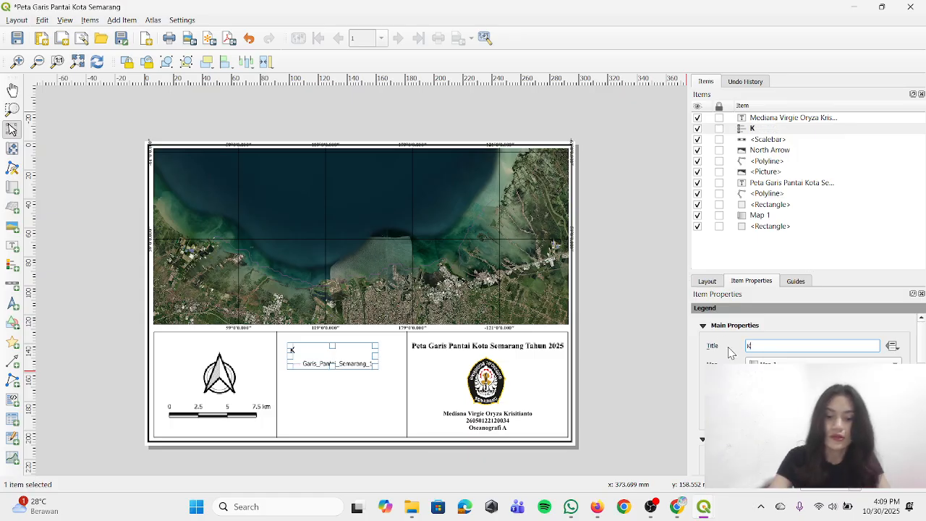
{"action": "type", "text": "eteraangan"}
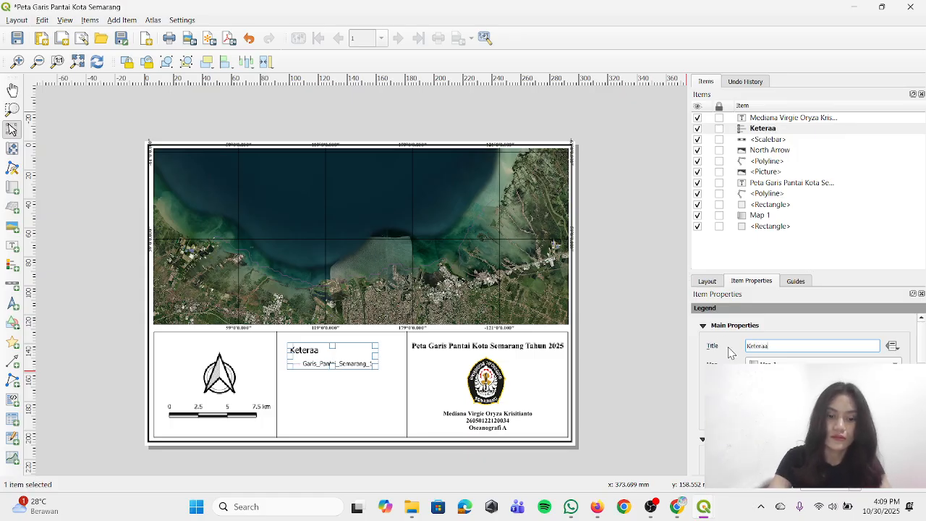
{"action": "key", "text": "BackSpace"}
{"action": "key", "text": "BackSpace"}
{"action": "key", "text": "BackSpace"}
{"action": "key", "text": "BackSpace"}
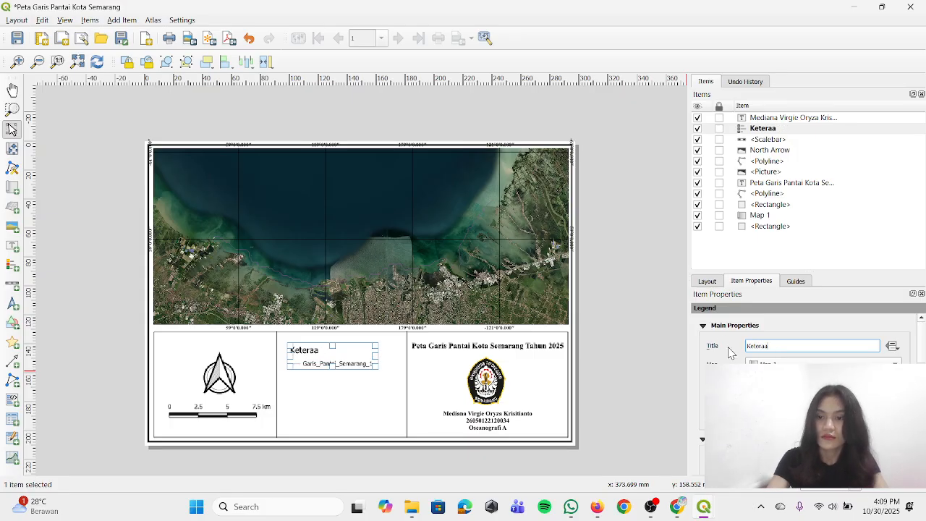
{"action": "type", "text": "ngan"}
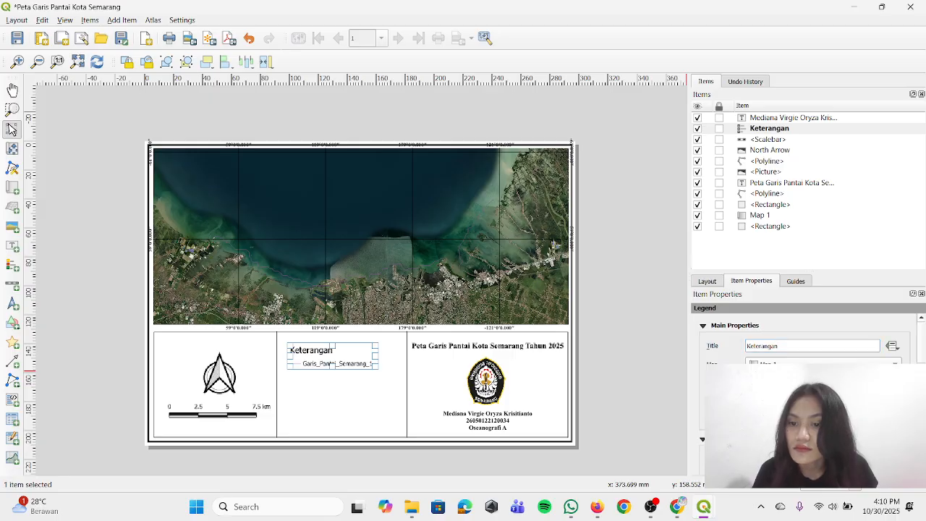
{"action": "scroll", "coordinate": [803, 340], "scroll_direction": "down", "scroll_amount": 3}
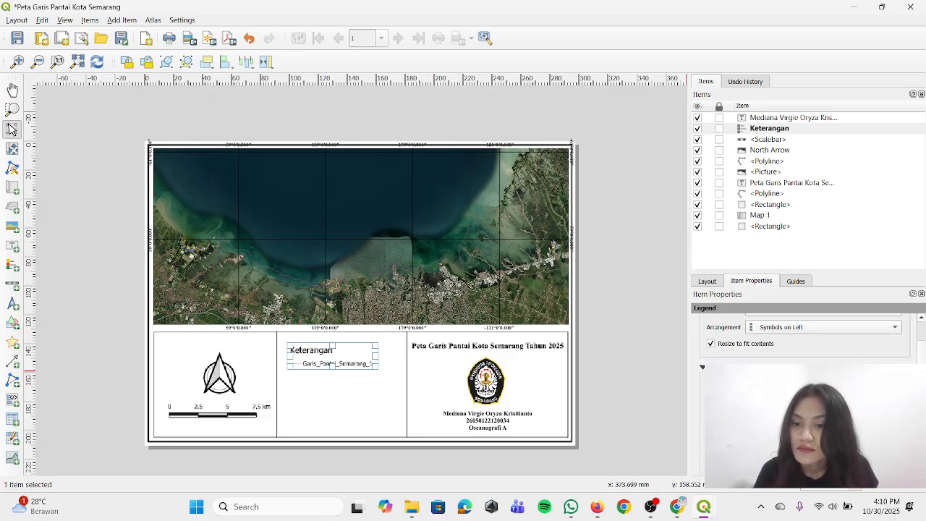
{"action": "scroll", "coordinate": [803, 341], "scroll_direction": "down", "scroll_amount": 3}
{"action": "scroll", "coordinate": [803, 340], "scroll_direction": "up", "scroll_amount": 3}
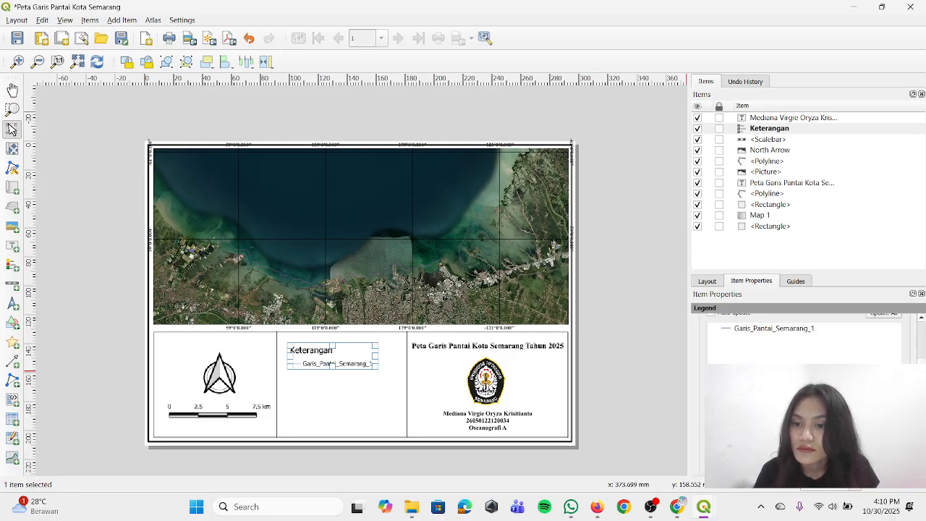
{"action": "scroll", "coordinate": [803, 340], "scroll_direction": "down", "scroll_amount": 2}
{"action": "left_click", "coordinate": [777, 416]}
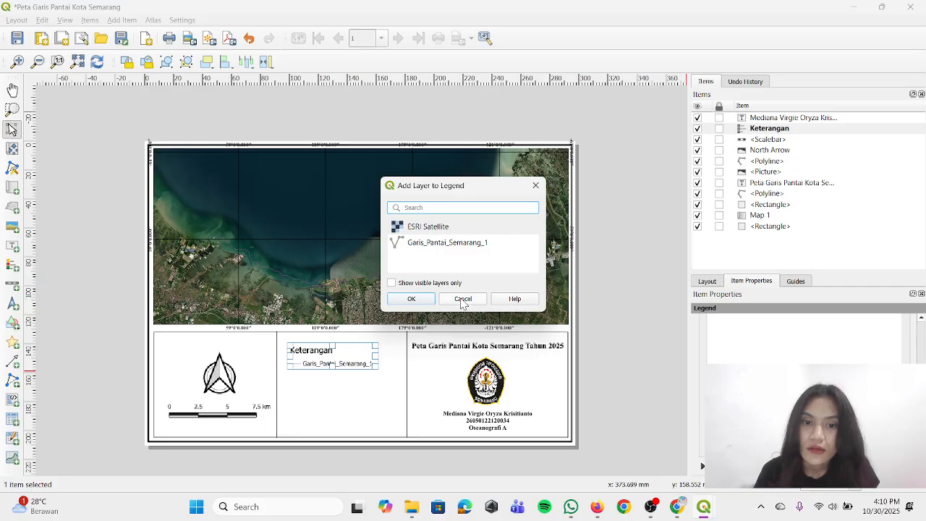
{"action": "left_click", "coordinate": [449, 299]}
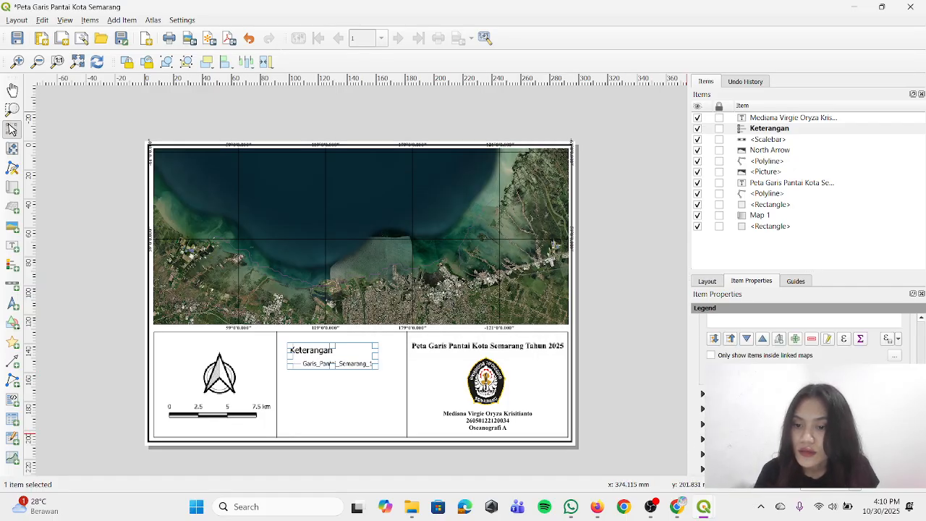
Set the legend title's font to Times New Roman
{"action": "scroll", "coordinate": [778, 359], "scroll_direction": "down", "scroll_amount": 2}
{"action": "left_click", "coordinate": [788, 353]}
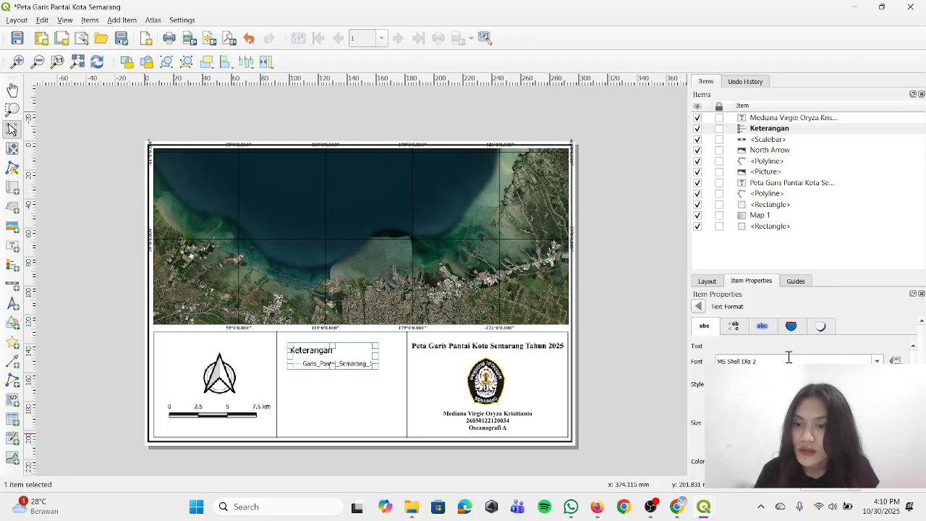
{"action": "triple_click", "coordinate": [754, 360]}
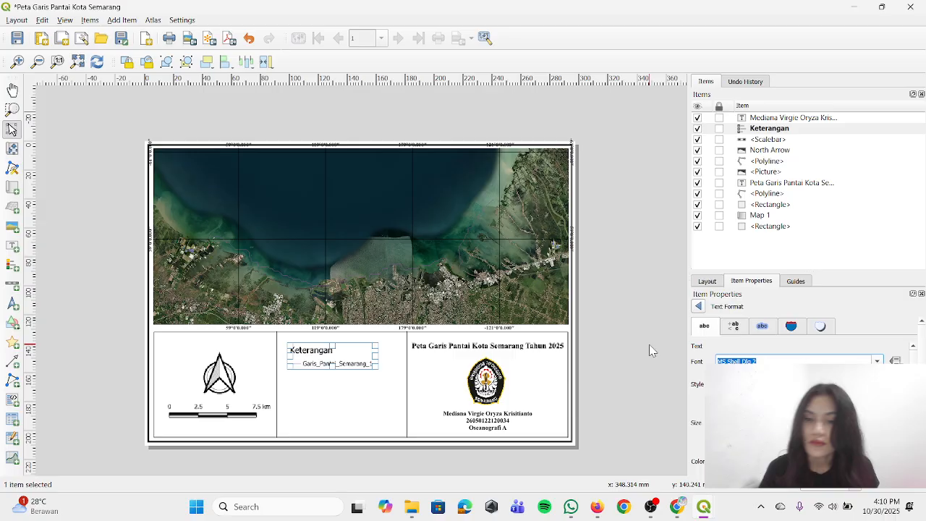
{"action": "type", "text": "times New Roman"}
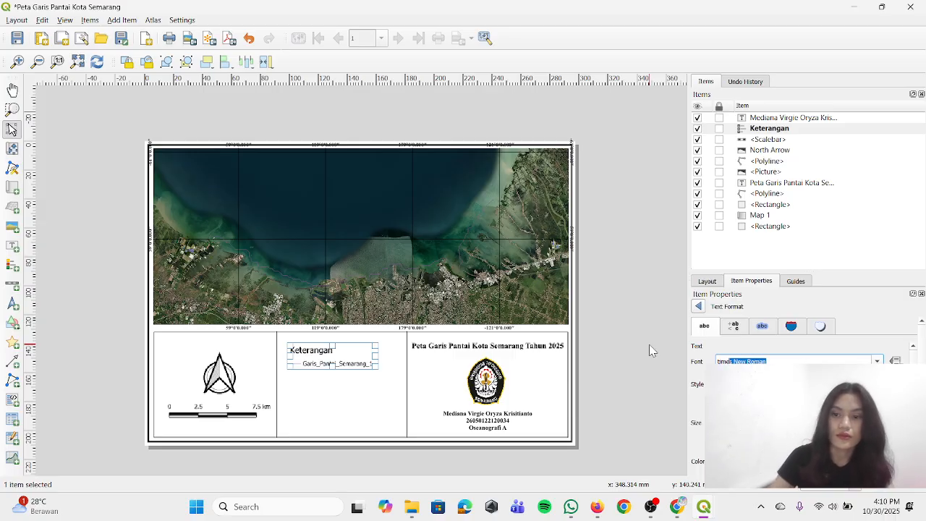
{"action": "key", "text": "Return"}
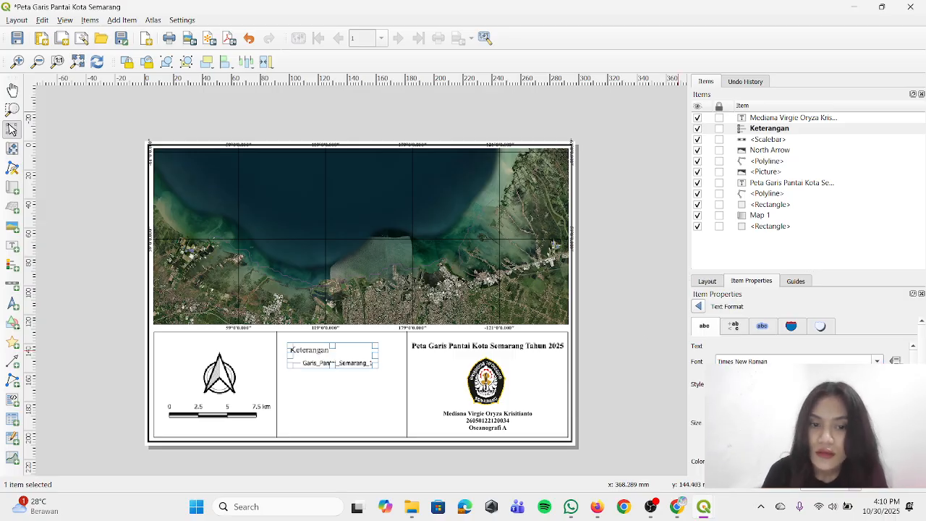
Increase the legend title's font size by one step, make the title bold and deselect the legend
{"action": "left_click", "coordinate": [877, 419]}
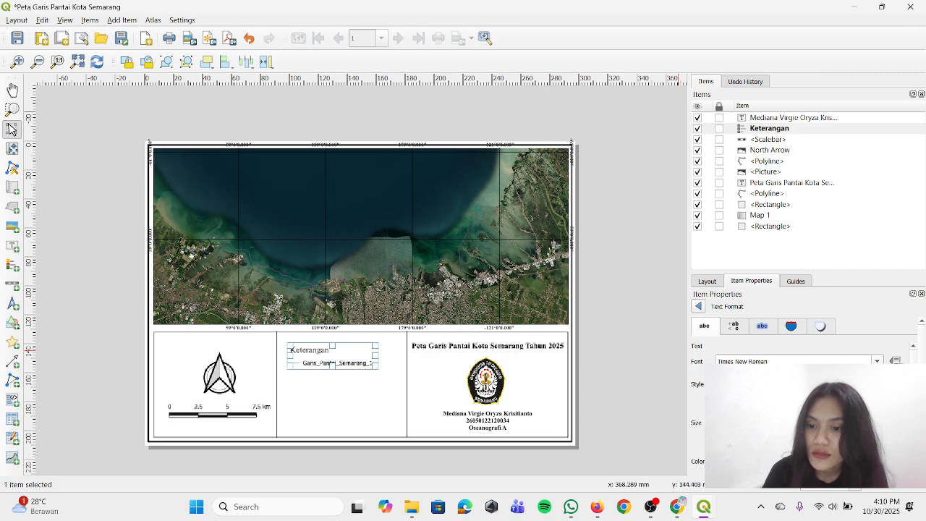
{"action": "left_click", "coordinate": [877, 420]}
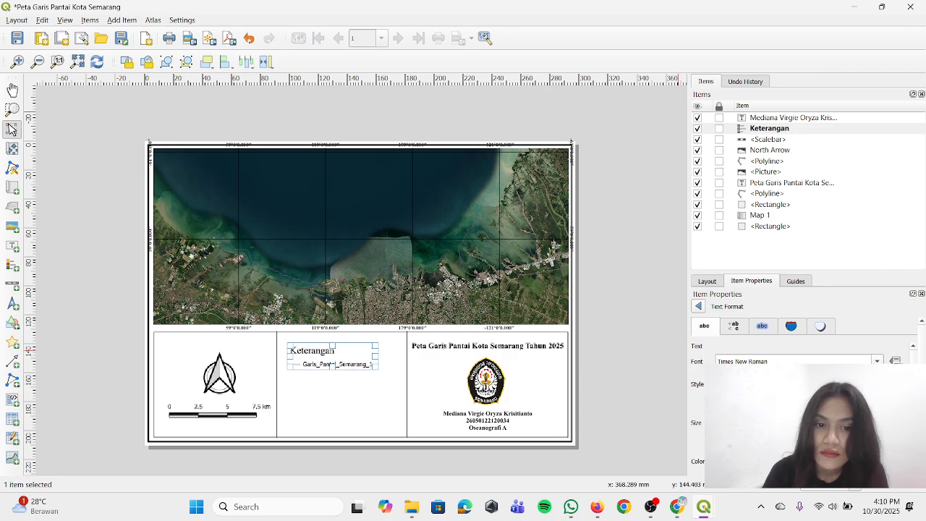
{"action": "left_click", "coordinate": [877, 425]}
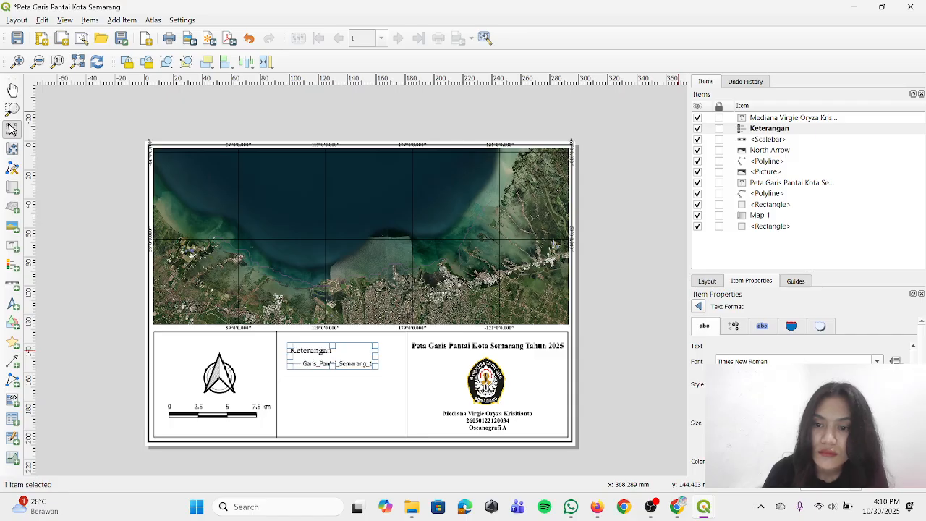
{"action": "left_click", "coordinate": [876, 425]}
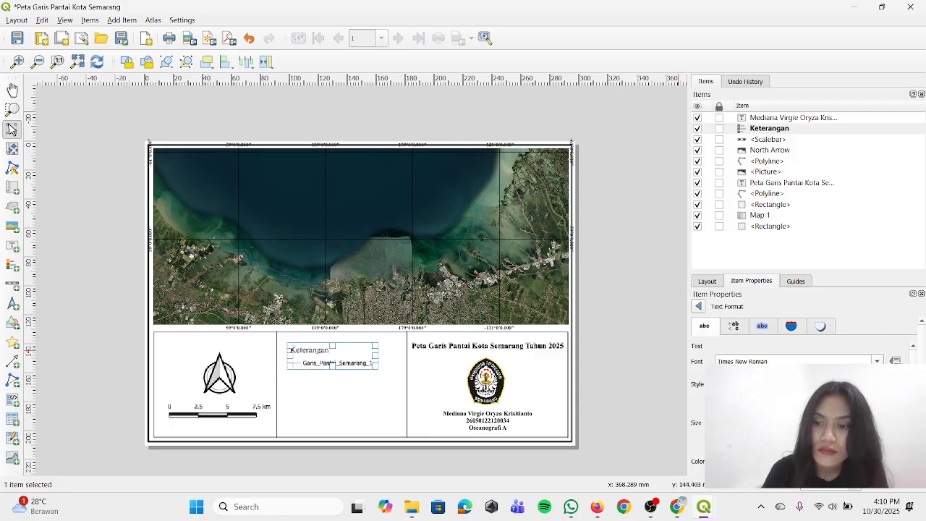
{"action": "left_click", "coordinate": [876, 420]}
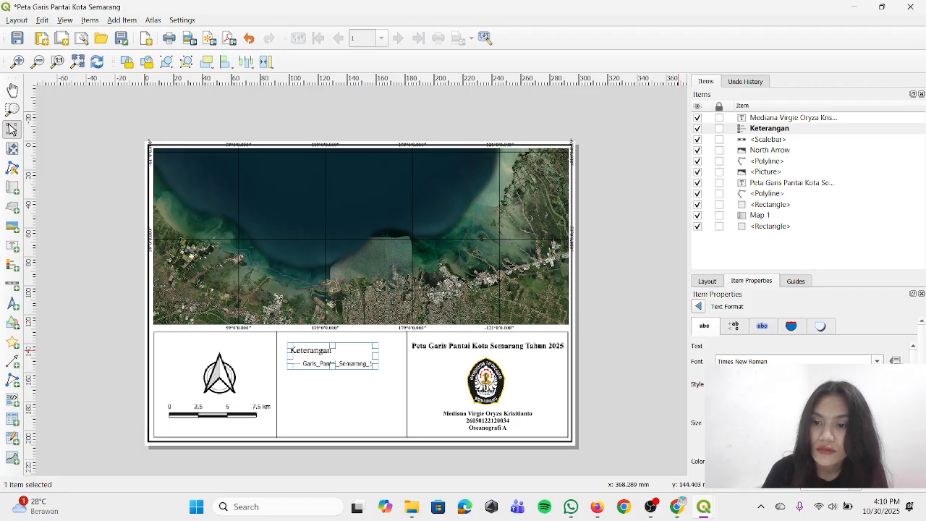
{"action": "left_click", "coordinate": [767, 403]}
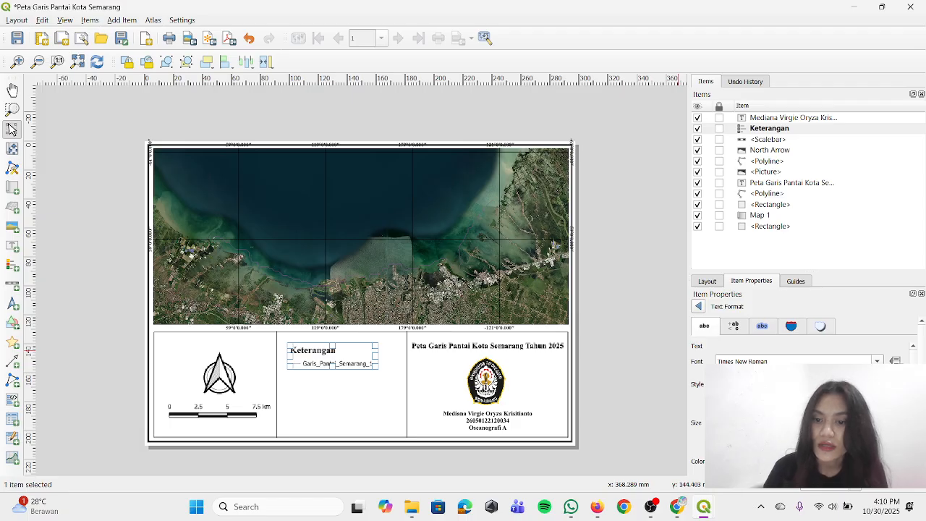
{"action": "scroll", "coordinate": [696, 449], "scroll_direction": "down", "scroll_amount": 5}
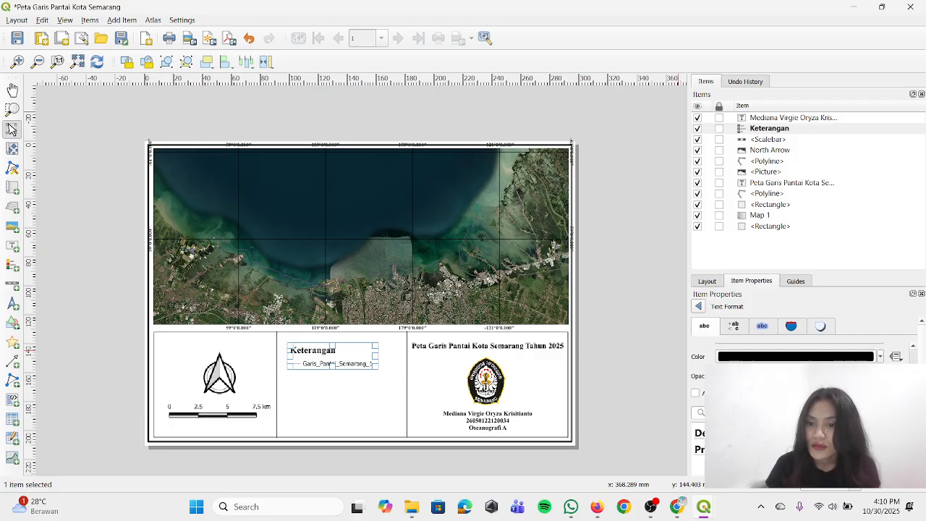
{"action": "left_click", "coordinate": [655, 303]}
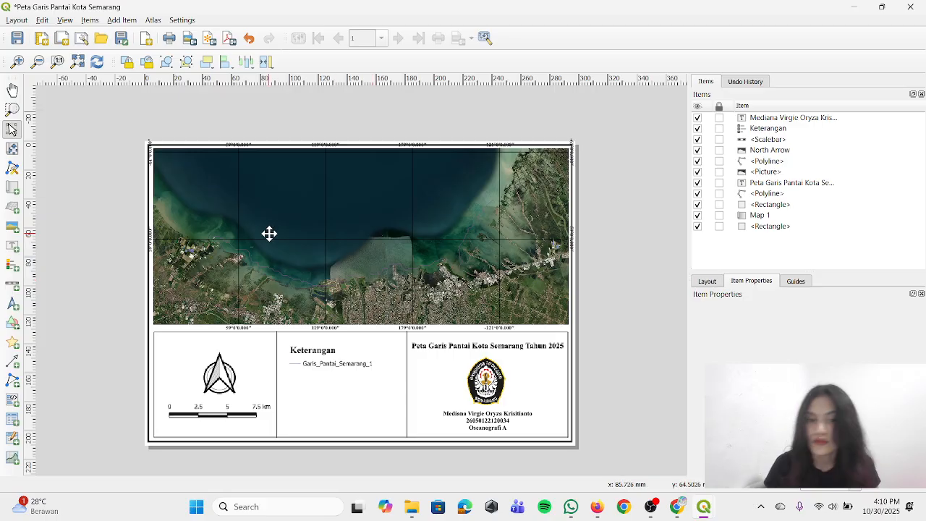
Add a text label in the middle information box, below the Garis_Pantai_Semarang_1 legend entry
{"action": "left_click", "coordinate": [126, 21]}
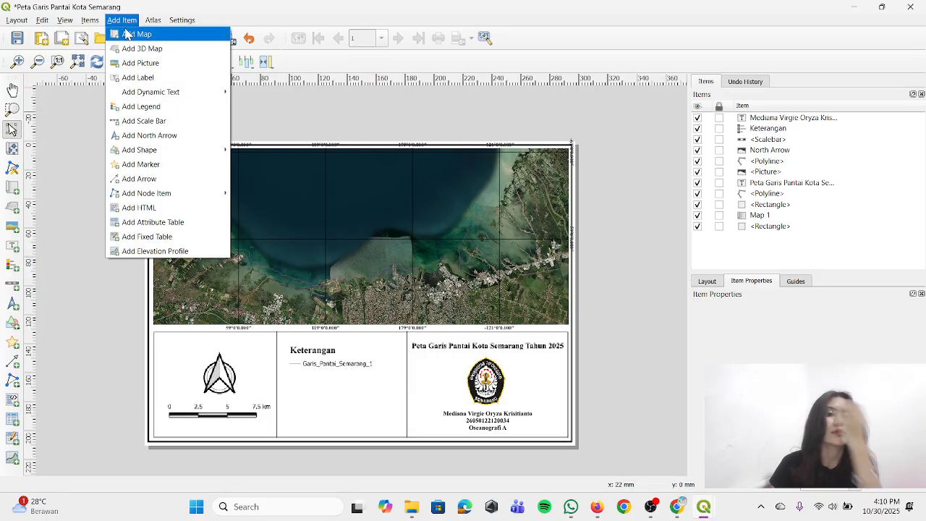
{"action": "mouse_move", "coordinate": [192, 202]}
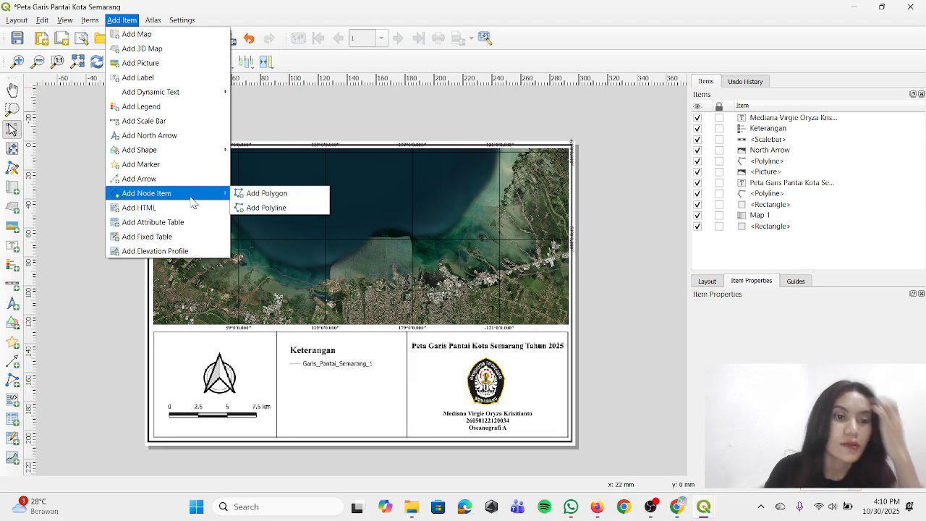
{"action": "left_click", "coordinate": [167, 107]}
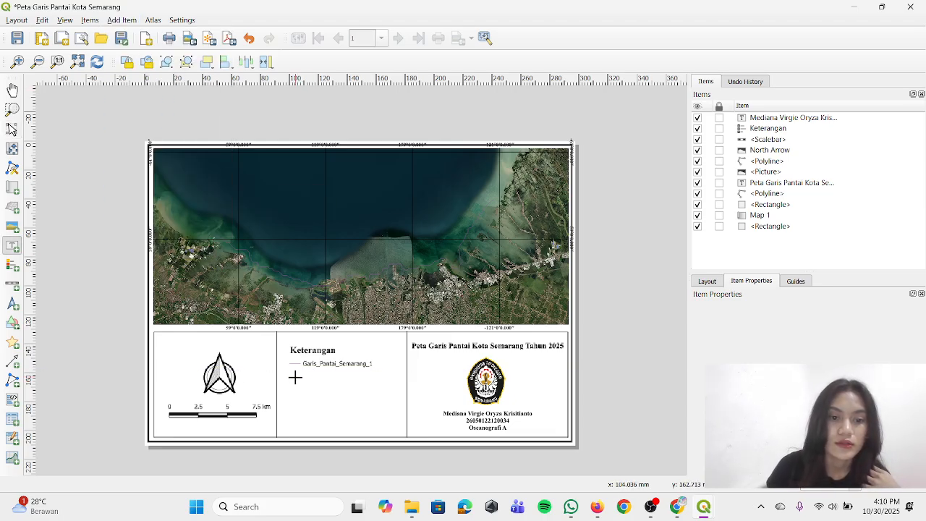
{"action": "left_click_drag", "start_coordinate": [290, 377], "coordinate": [395, 420]}
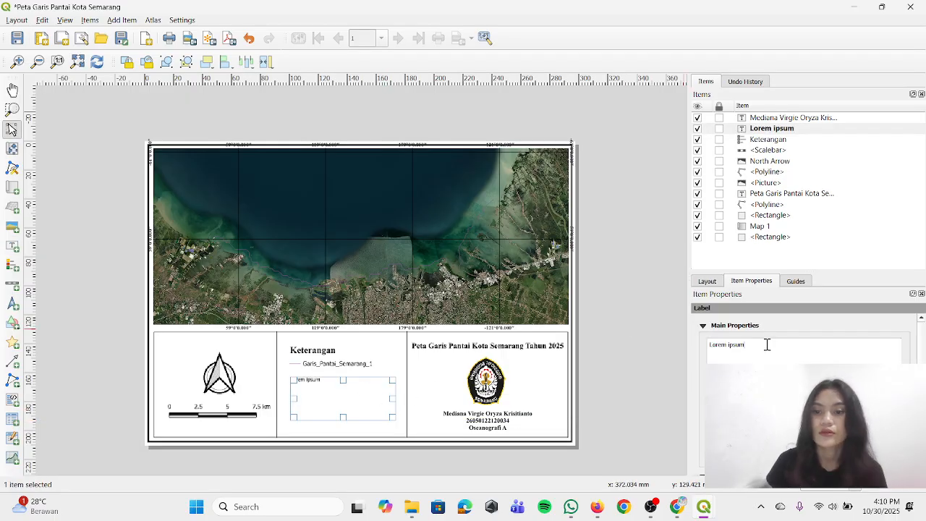
Replace the new label's placeholder text with three lines: "Sumber Peta :", "1. Batnas 2025" and "2. Basemap ESRI Satellite"
{"action": "left_click_drag", "start_coordinate": [769, 345], "coordinate": [684, 347]}
{"action": "type", "text": "S"}
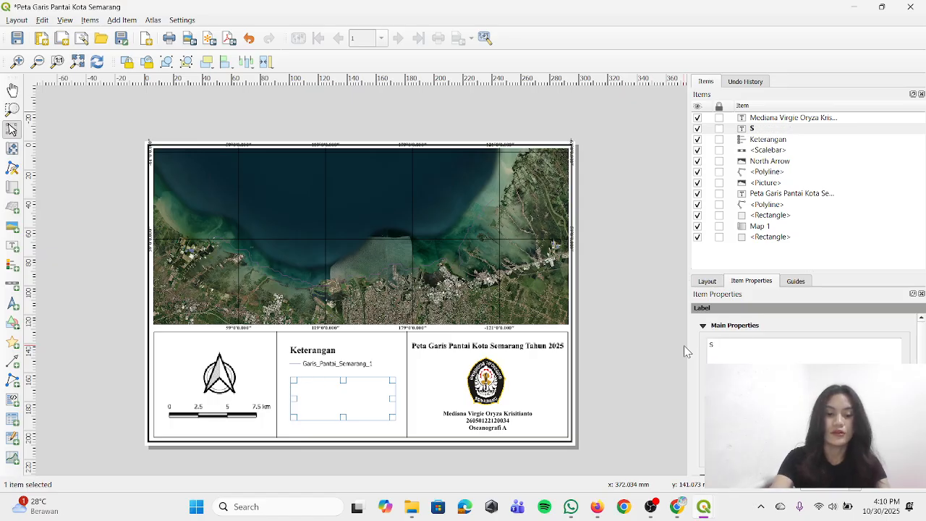
{"action": "type", "text": "umber P"}
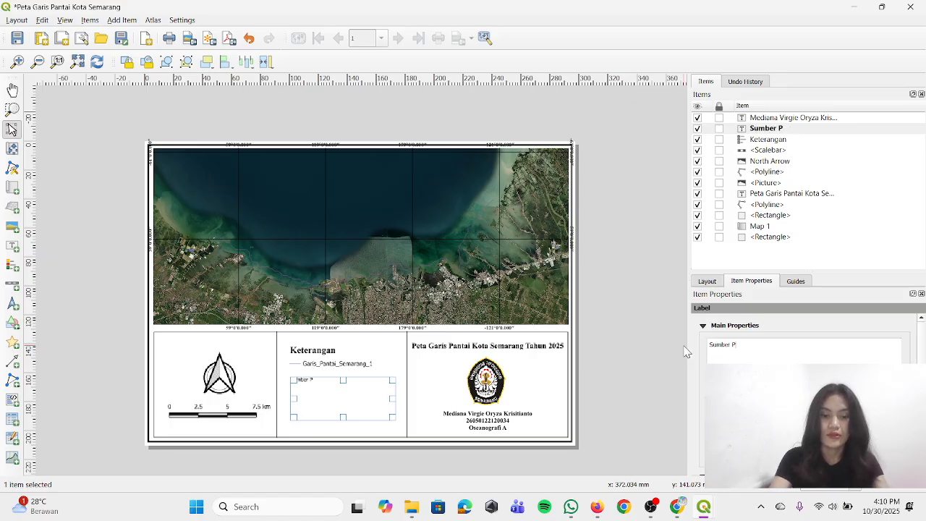
{"action": "type", "text": "eta :"}
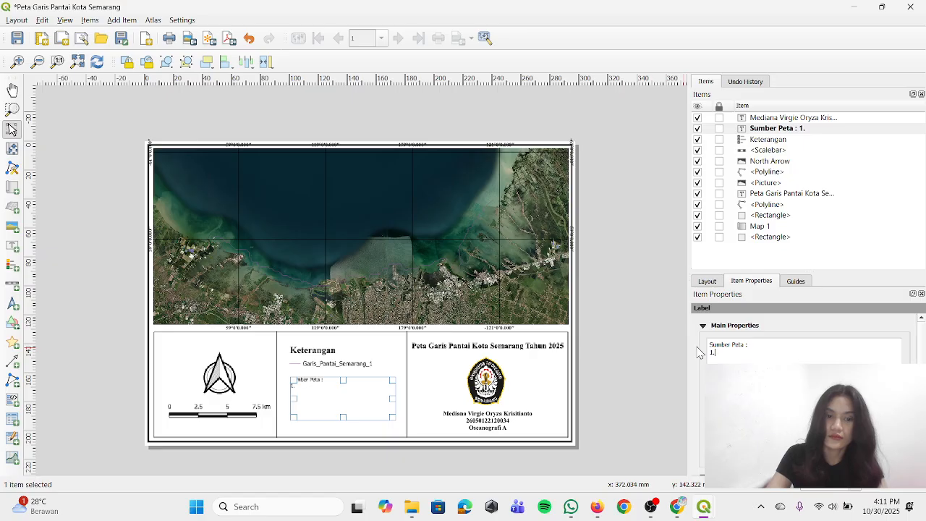
{"action": "type", "text": "atnas"}
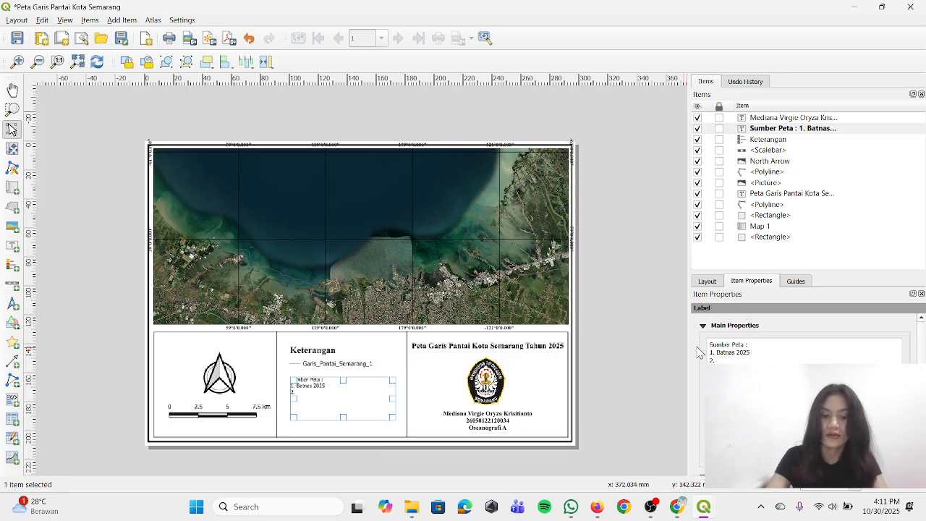
{"action": "type", "text": " 2025 2. Basema"}
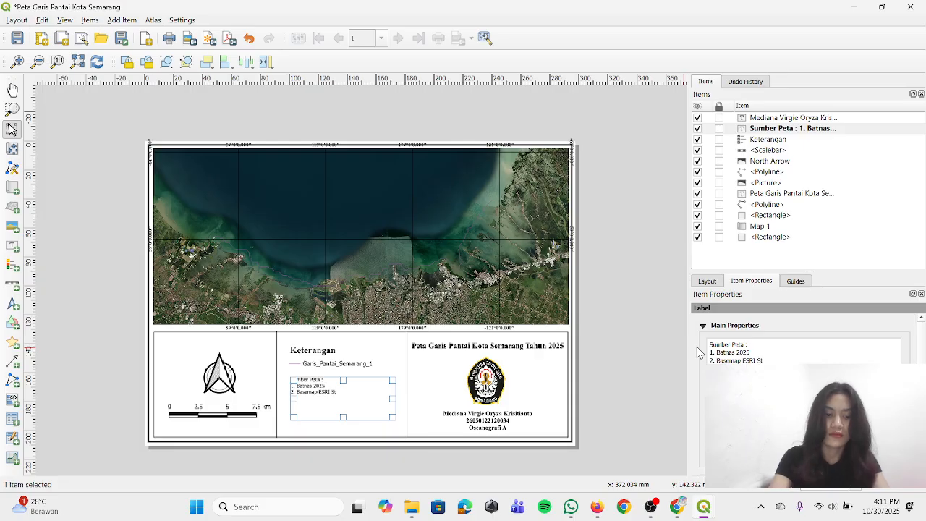
{"action": "type", "text": "tellite"}
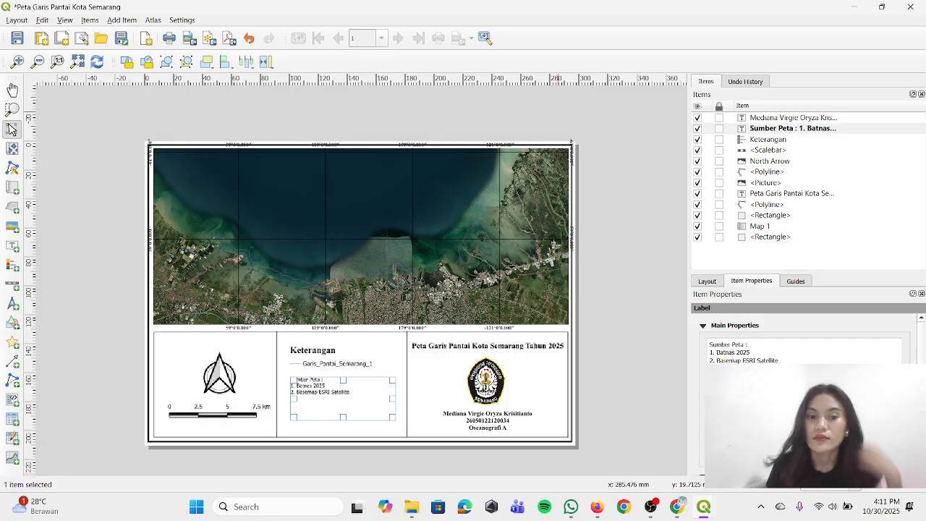
Set the map source label's font to Times New Roman
{"action": "scroll", "coordinate": [803, 340], "scroll_direction": "down", "scroll_amount": 3}
{"action": "left_click", "coordinate": [796, 386]}
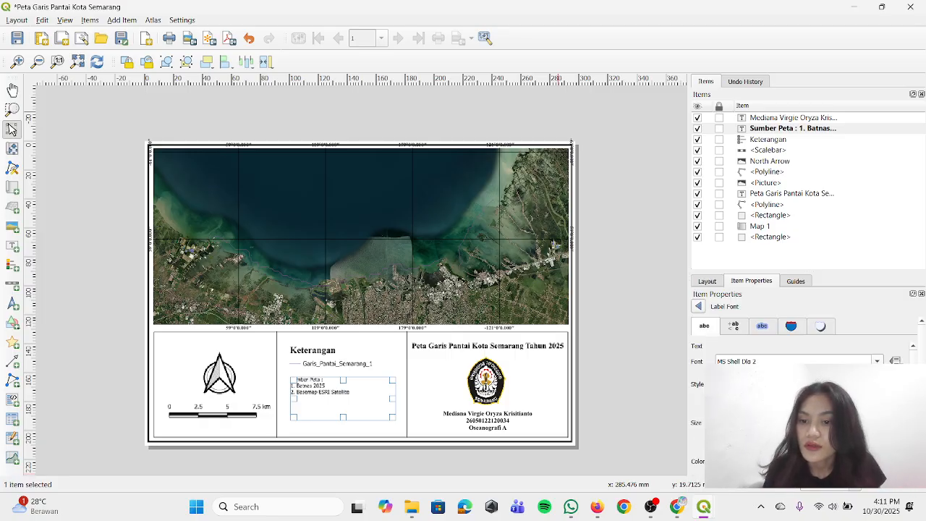
{"action": "left_click", "coordinate": [771, 362]}
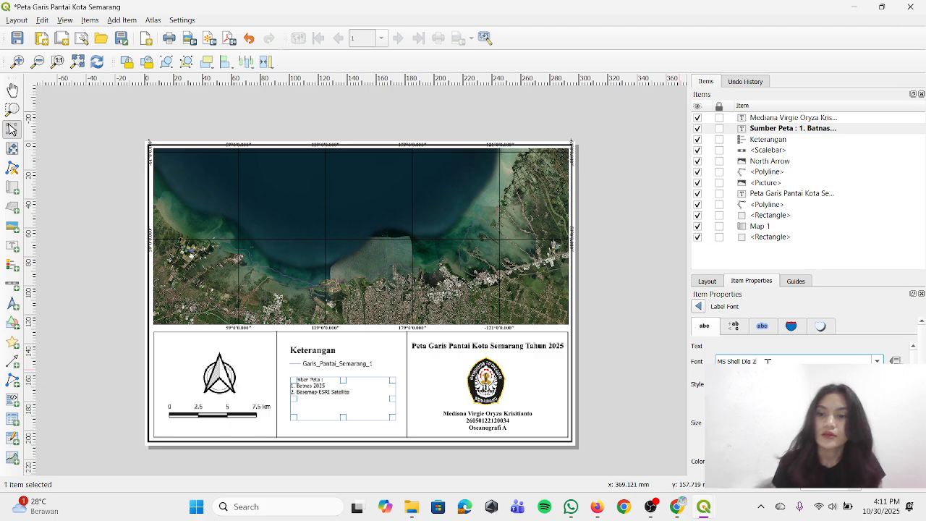
{"action": "key", "text": "shift+Home"}
{"action": "type", "text": "tim"}
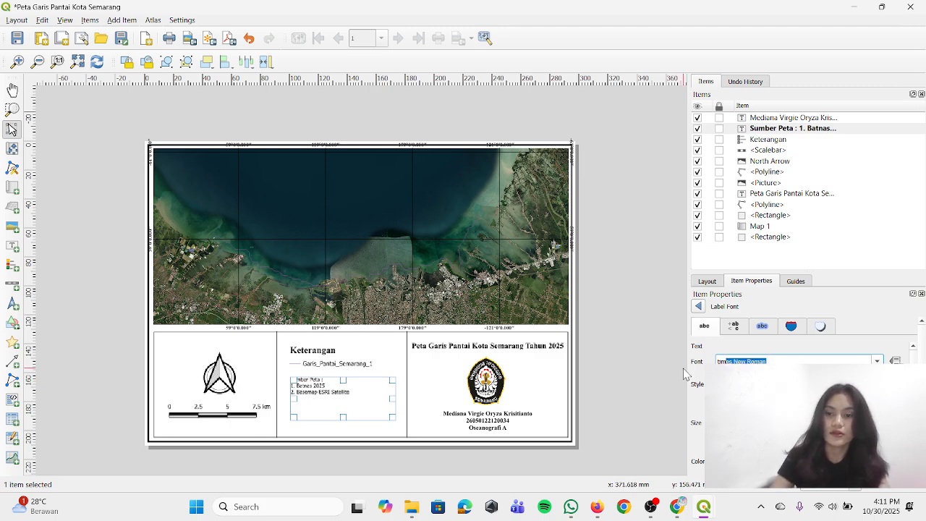
{"action": "key", "text": "Return"}
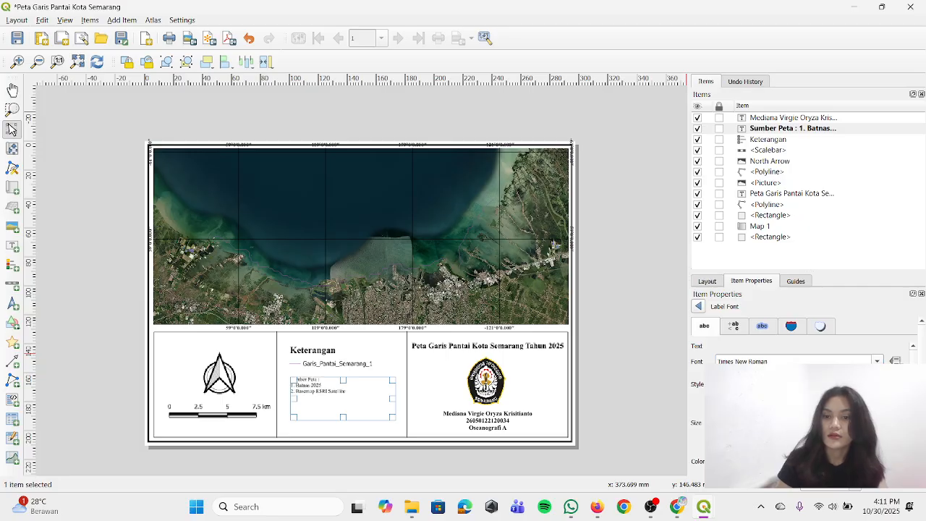
Make the map source label bold and enlarge its font by four size steps
{"action": "left_click", "coordinate": [795, 408]}
{"action": "left_click", "coordinate": [796, 384]}
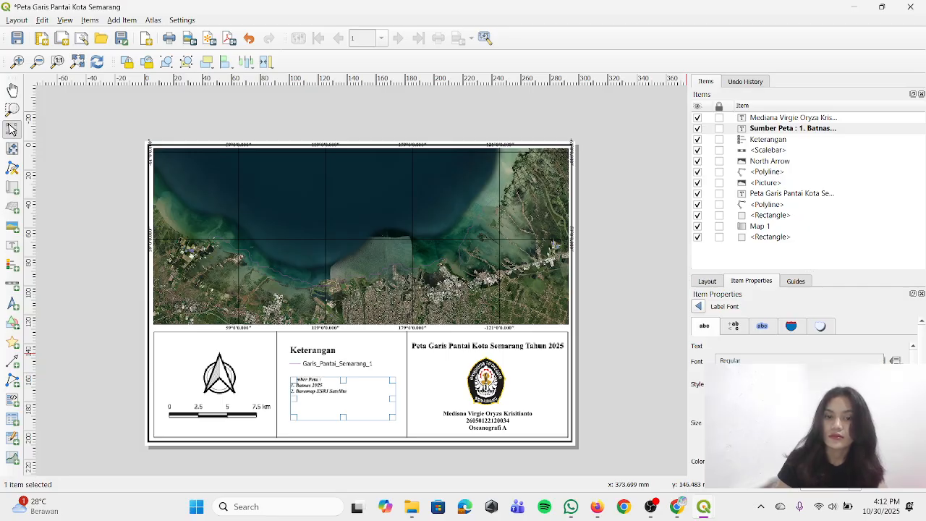
{"action": "left_click", "coordinate": [731, 360]}
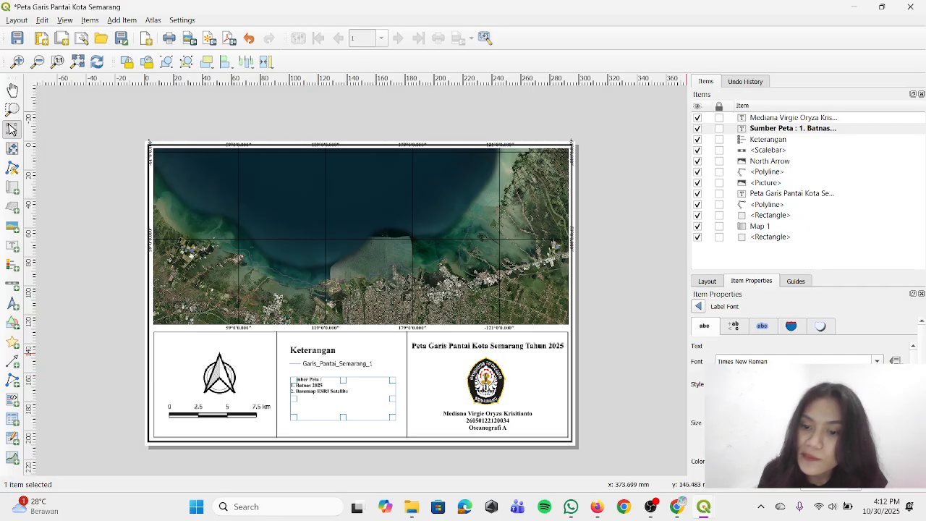
{"action": "left_click", "coordinate": [877, 420]}
{"action": "left_click", "coordinate": [877, 420]}
{"action": "left_click", "coordinate": [878, 420]}
{"action": "left_click", "coordinate": [878, 419]}
{"action": "left_click", "coordinate": [878, 419]}
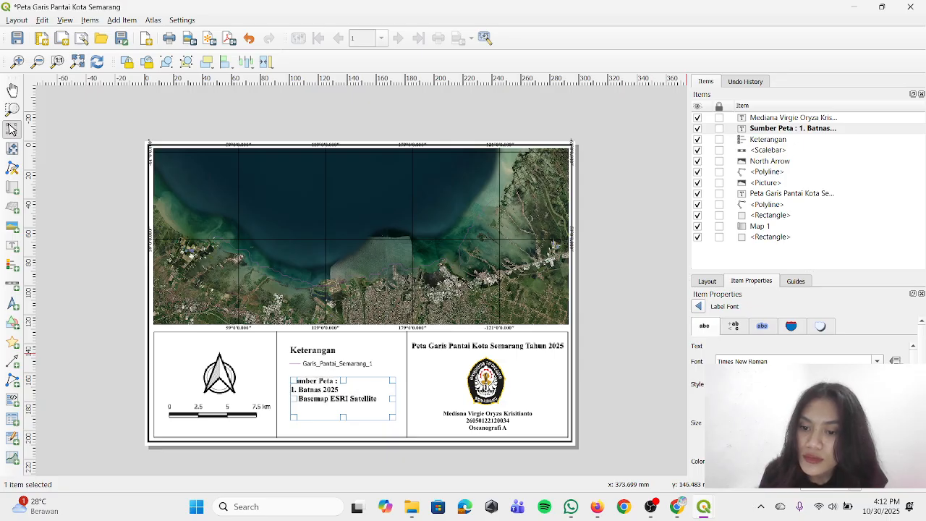
{"action": "left_click", "coordinate": [878, 420]}
{"action": "left_click", "coordinate": [878, 420]}
{"action": "left_click", "coordinate": [877, 420]}
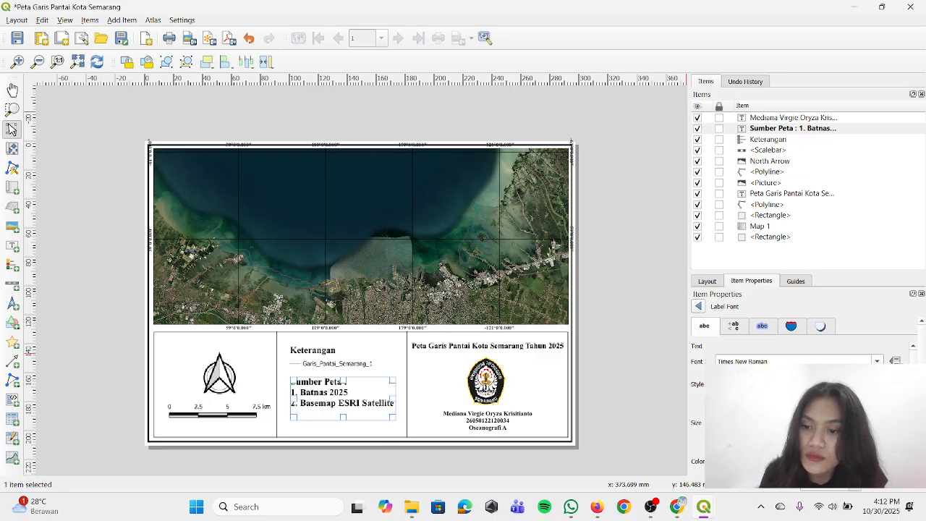
{"action": "left_click", "coordinate": [877, 426]}
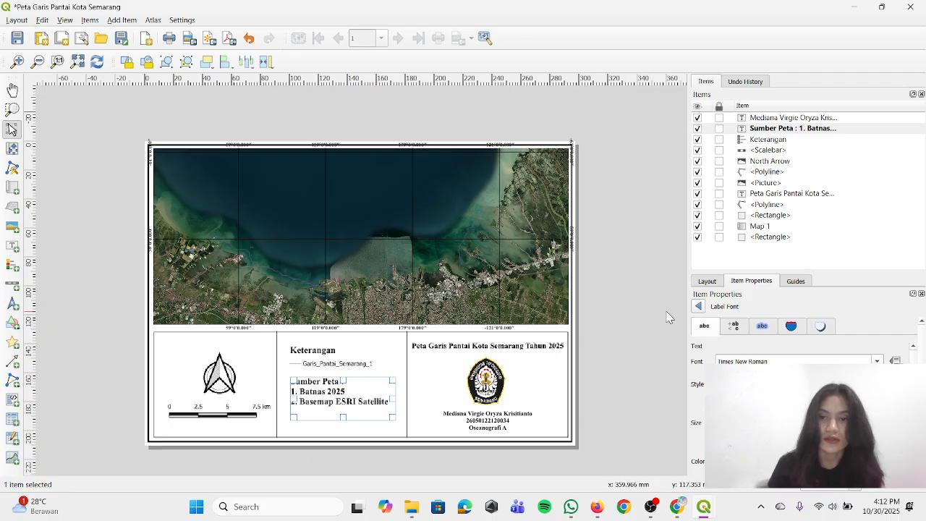
Cut the two numbered source lines out of the label, keeping only "Sumber Peta :", and deselect it
{"action": "left_click", "coordinate": [698, 306]}
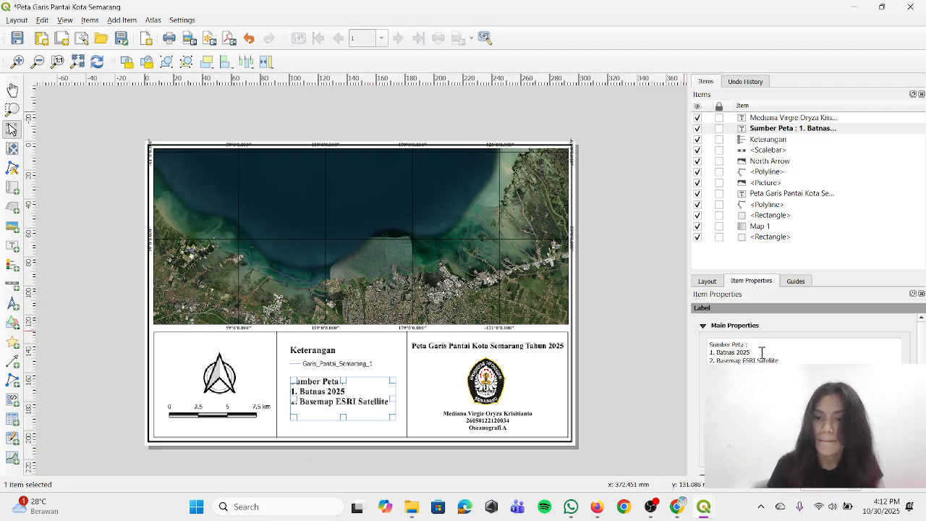
{"action": "left_click_drag", "start_coordinate": [790, 360], "coordinate": [708, 352]}
{"action": "key", "text": "ctrl+c"}
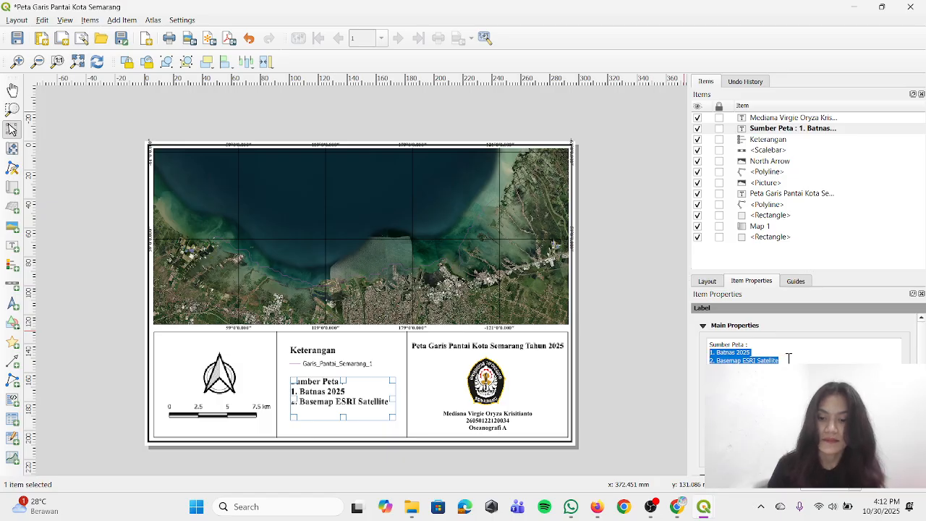
{"action": "key", "text": "BackSpace"}
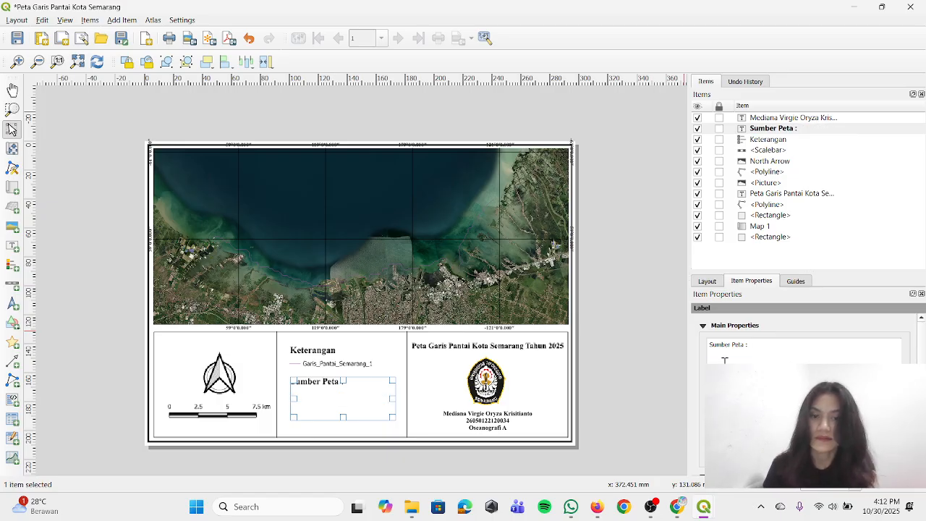
{"action": "left_click", "coordinate": [667, 404]}
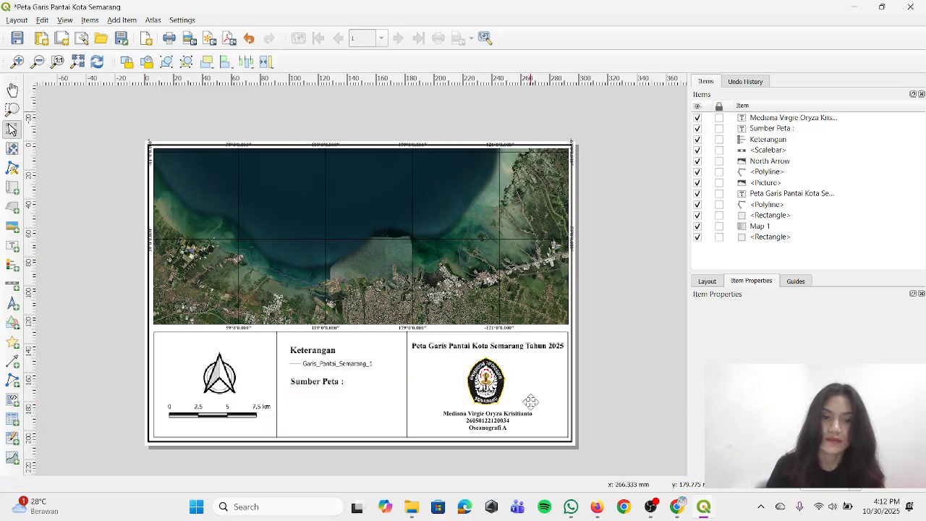
Add a second label below "Sumber Peta :" and paste in the lines "1. Batnas 2025" and "2. Basemap ESRI Satellite"
{"action": "left_click", "coordinate": [122, 20]}
{"action": "left_click", "coordinate": [157, 107]}
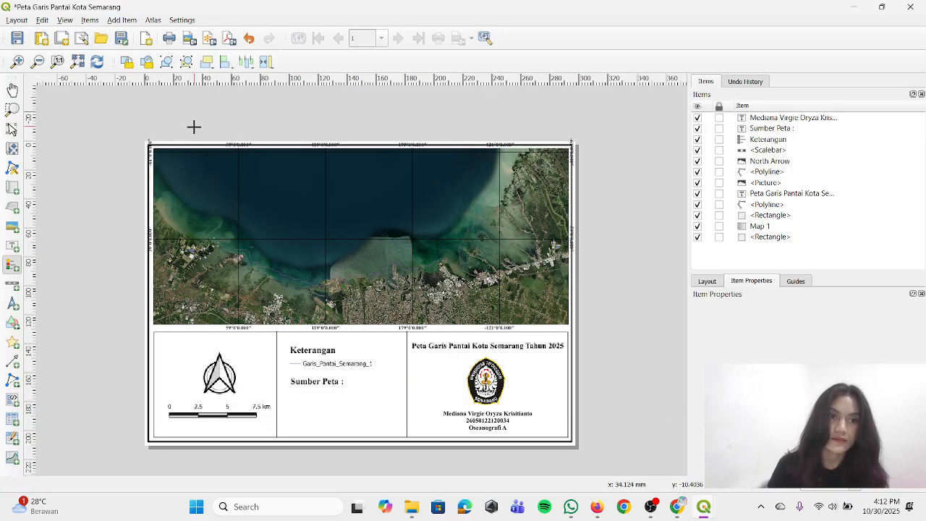
{"action": "left_click", "coordinate": [122, 19]}
{"action": "left_click", "coordinate": [145, 78]}
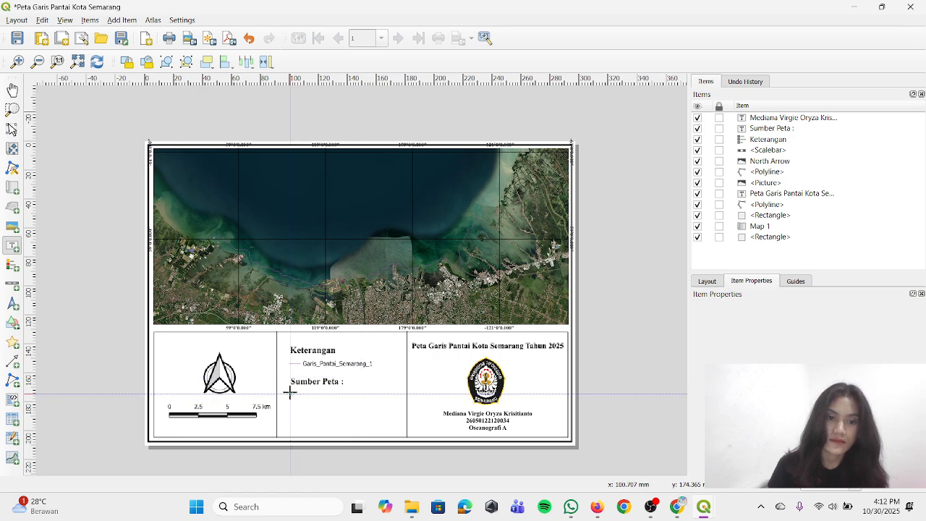
{"action": "left_click_drag", "start_coordinate": [290, 395], "coordinate": [378, 425]}
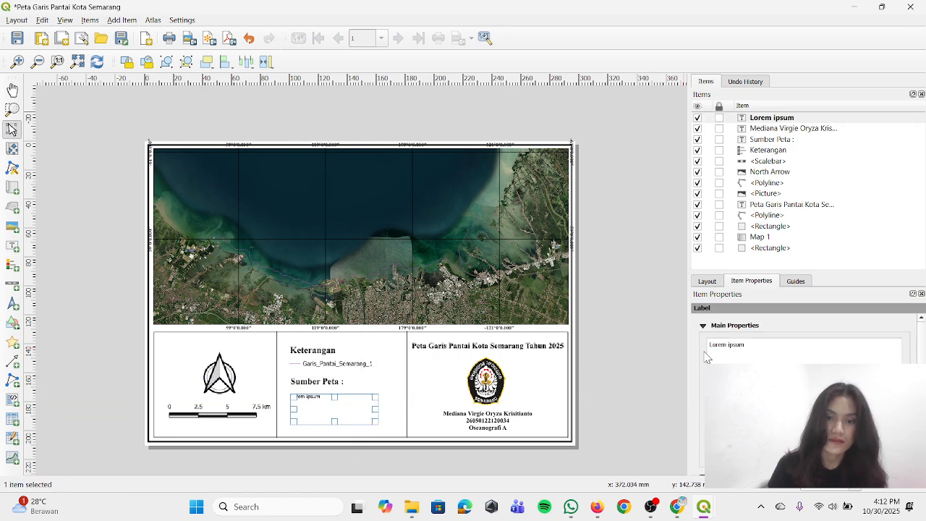
{"action": "left_click_drag", "start_coordinate": [765, 340], "coordinate": [680, 343]}
{"action": "key", "text": "ctrl+v"}
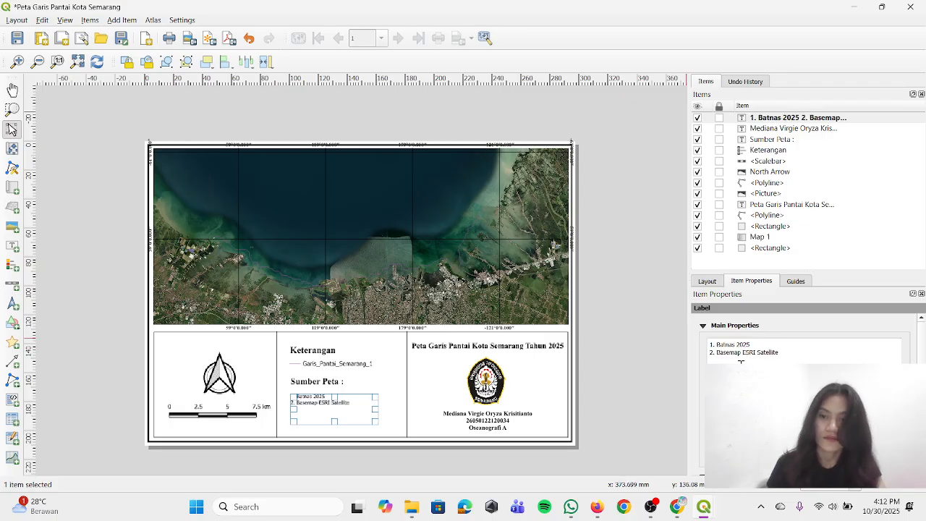
Set the font of the numbered source list label to Times New Roman
{"action": "scroll", "coordinate": [803, 401], "scroll_direction": "down", "scroll_amount": 1}
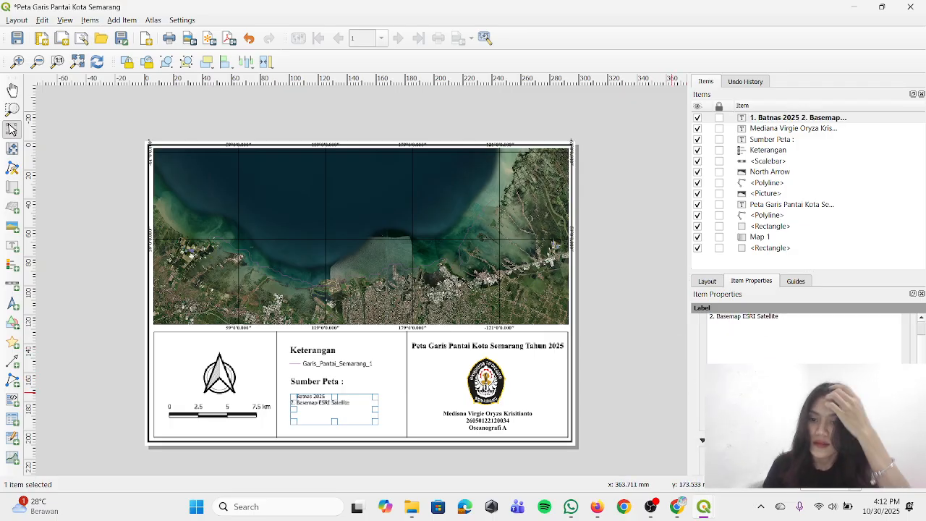
{"action": "left_click", "coordinate": [802, 457]}
{"action": "triple_click", "coordinate": [772, 359]}
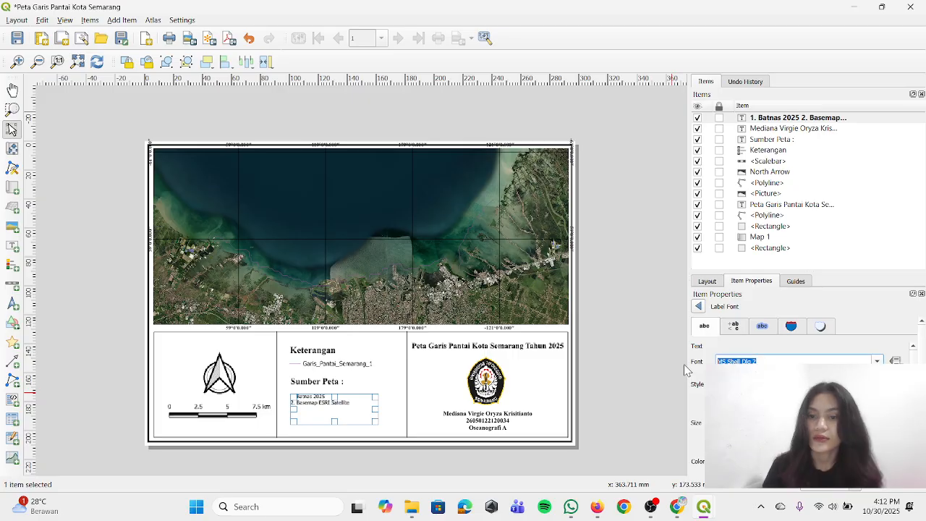
{"action": "type", "text": "Times New Roman"}
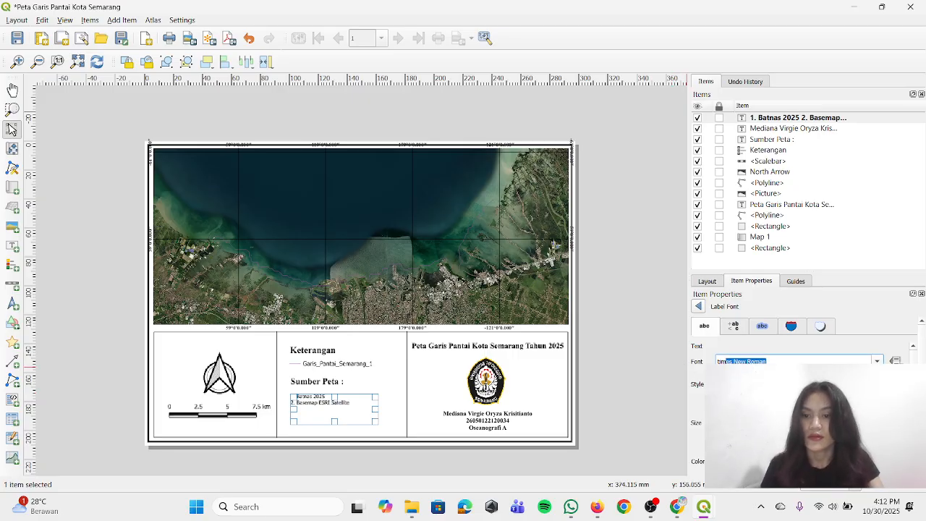
{"action": "key", "text": "Return"}
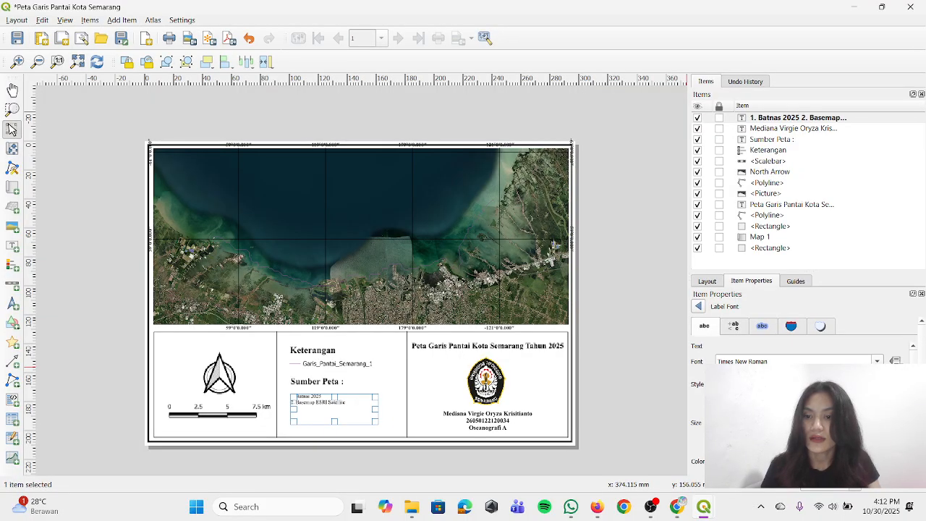
Enlarge the numbered source list's font by three size steps and reselect the label
{"action": "left_click", "coordinate": [876, 420]}
{"action": "left_click", "coordinate": [876, 419]}
{"action": "left_click", "coordinate": [877, 420]}
{"action": "left_click", "coordinate": [877, 420]}
{"action": "left_click", "coordinate": [877, 420]}
{"action": "left_click", "coordinate": [876, 420]}
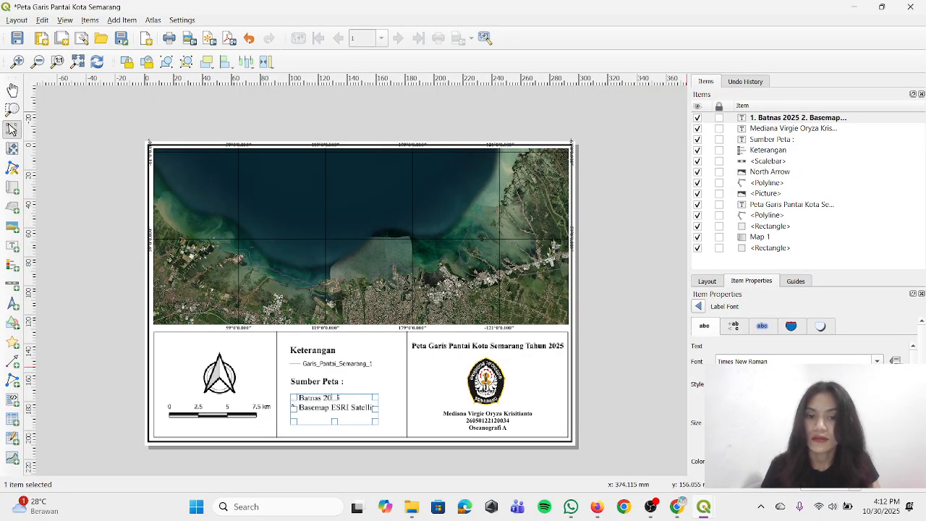
{"action": "left_click", "coordinate": [876, 419]}
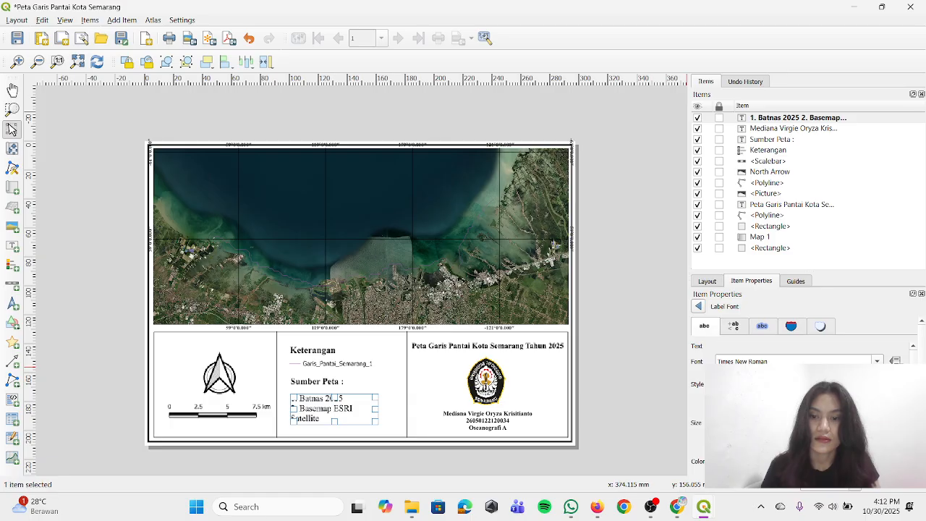
{"action": "left_click", "coordinate": [877, 426]}
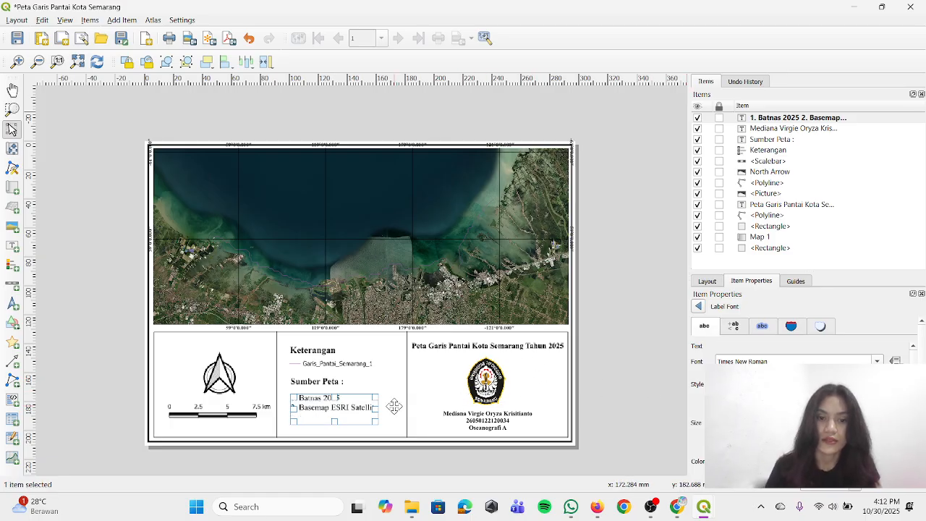
{"action": "left_click", "coordinate": [625, 413]}
{"action": "left_click", "coordinate": [339, 407]}
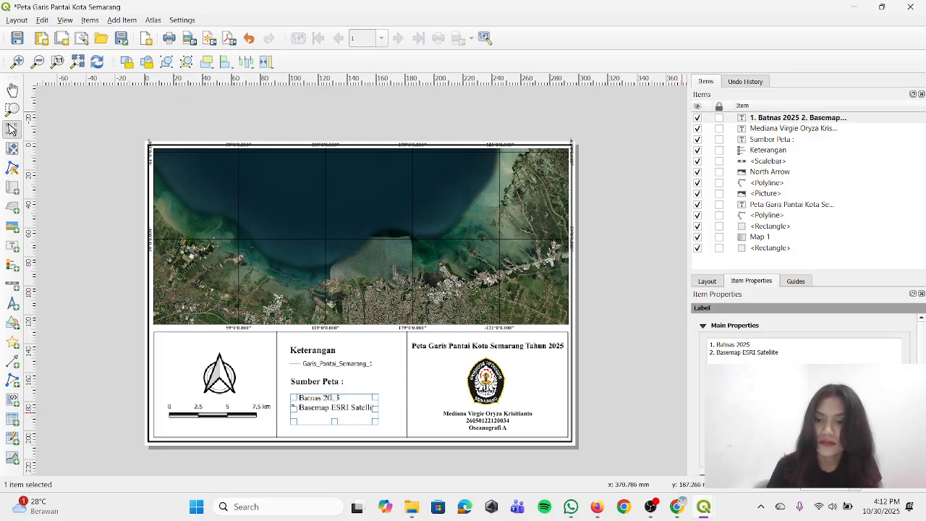
Reduce the numbered source list's font by one size step and deselect the label
{"action": "scroll", "coordinate": [803, 348], "scroll_direction": "down", "scroll_amount": 1}
{"action": "left_click", "coordinate": [801, 424]}
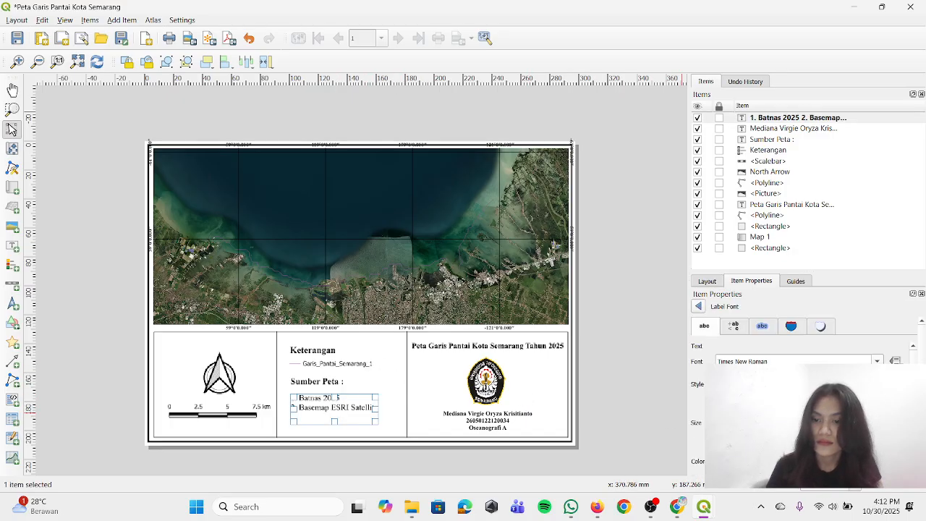
{"action": "left_click", "coordinate": [877, 426]}
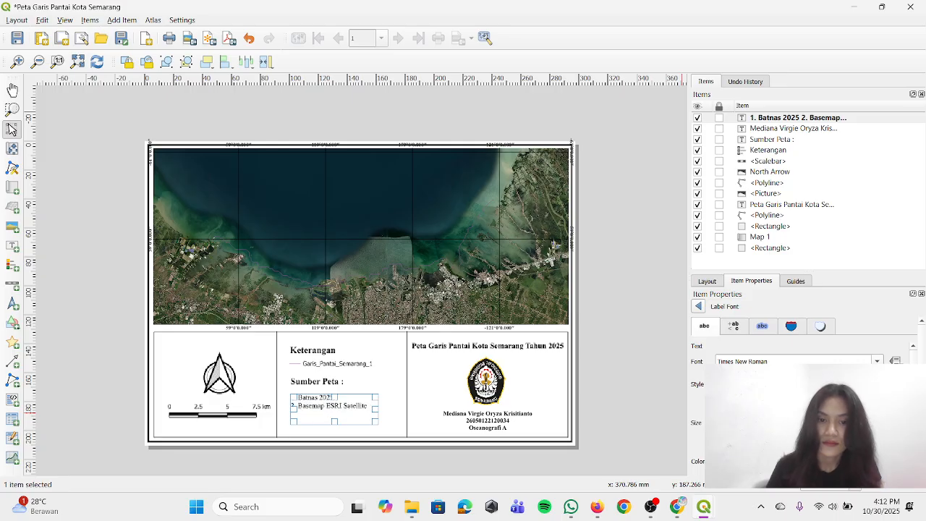
{"action": "left_click", "coordinate": [661, 403]}
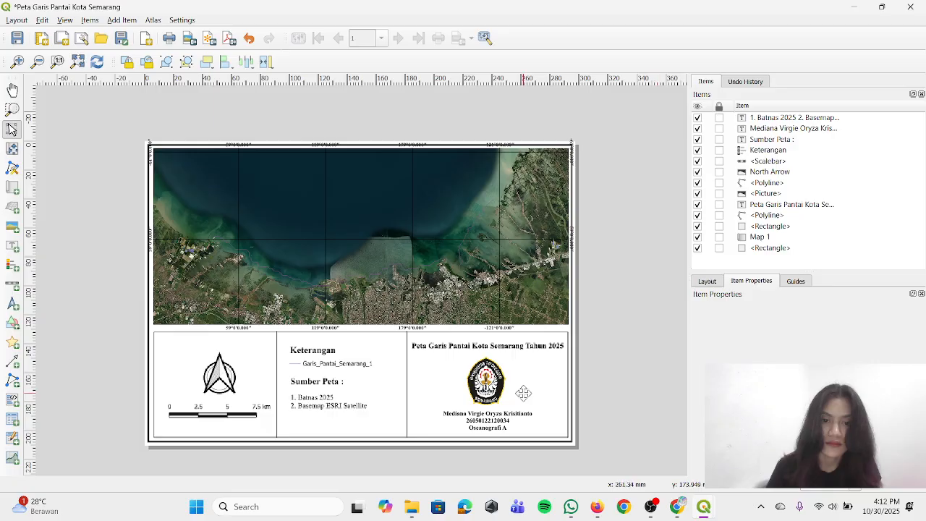
Reposition the numbered source list and the "Sumber Peta :" heading slightly lower in the middle box, keeping the heading above the list
{"action": "left_click", "coordinate": [335, 398]}
{"action": "left_click_drag", "start_coordinate": [336, 398], "coordinate": [335, 394]}
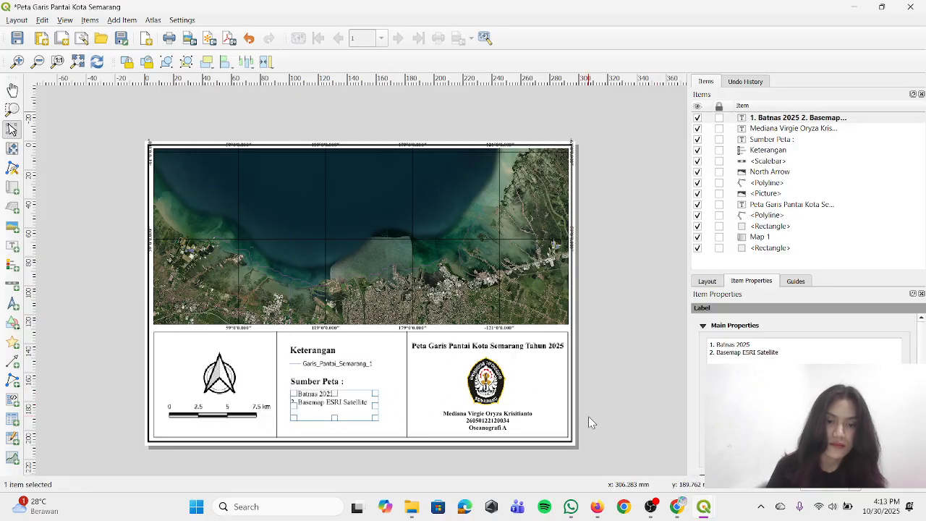
{"action": "left_click", "coordinate": [621, 410]}
{"action": "left_click", "coordinate": [328, 402]}
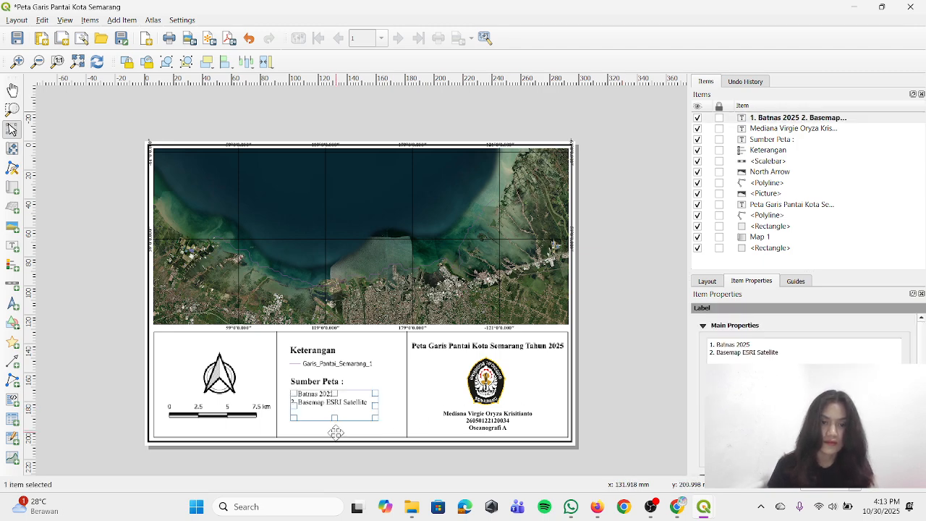
{"action": "left_click_drag", "start_coordinate": [335, 418], "coordinate": [332, 392]}
{"action": "left_click", "coordinate": [332, 384]}
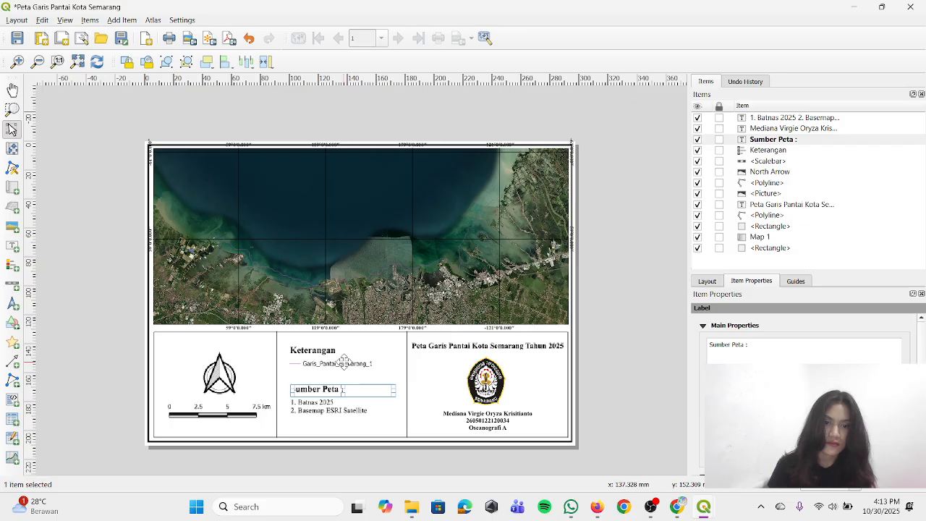
Nudge the Keterangan legend slightly lower and shift the divider between the legend and title boxes a little to the left
{"action": "left_click", "coordinate": [344, 360]}
{"action": "left_click_drag", "start_coordinate": [344, 360], "coordinate": [347, 366]}
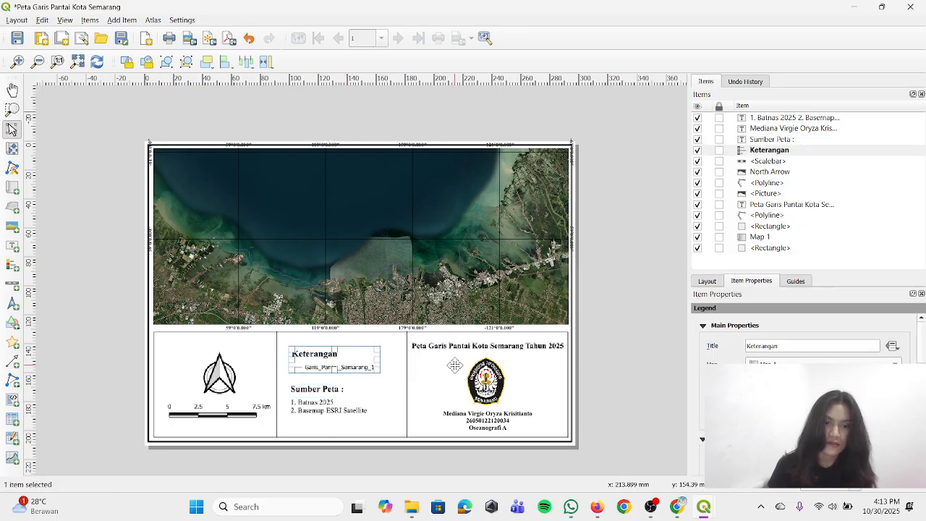
{"action": "left_click", "coordinate": [597, 368]}
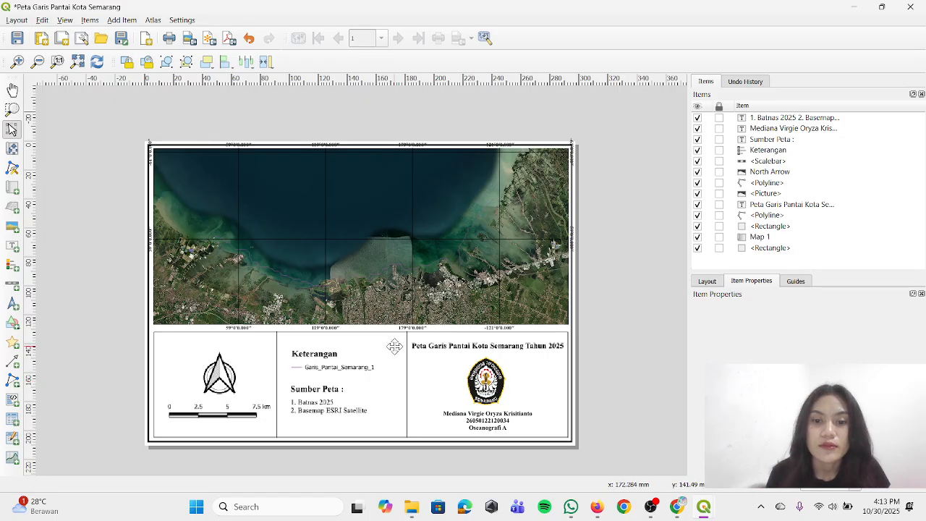
{"action": "left_click_drag", "start_coordinate": [410, 366], "coordinate": [398, 367]}
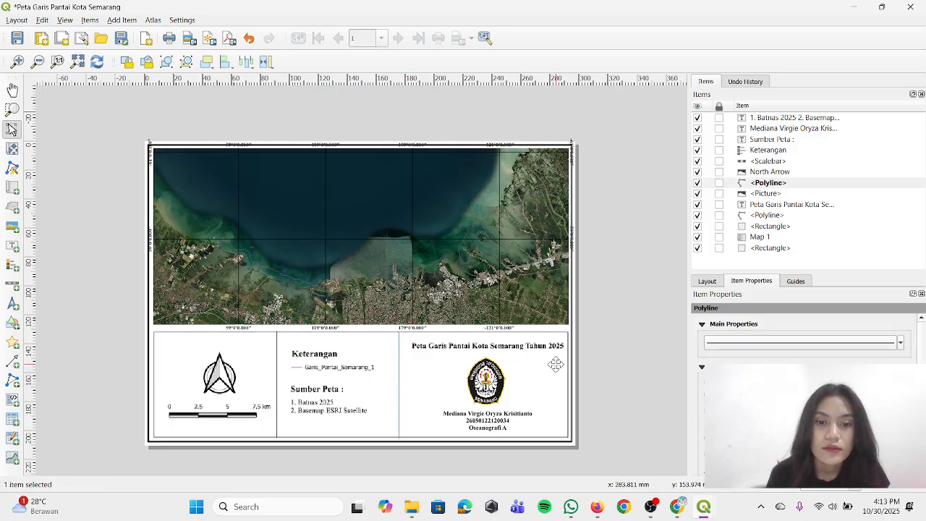
{"action": "left_click", "coordinate": [602, 370]}
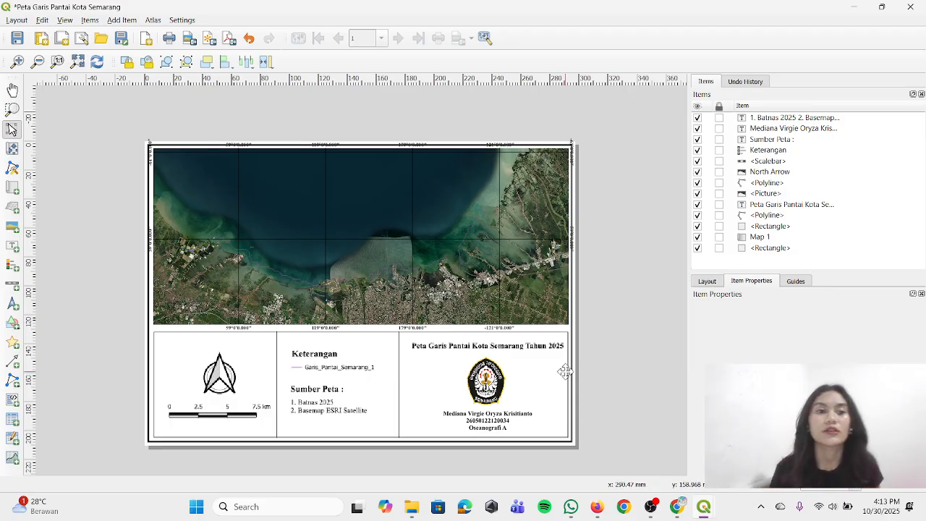
Hide the outer frame rectangle behind Map 1 and delete it from the layout
{"action": "left_click", "coordinate": [698, 247]}
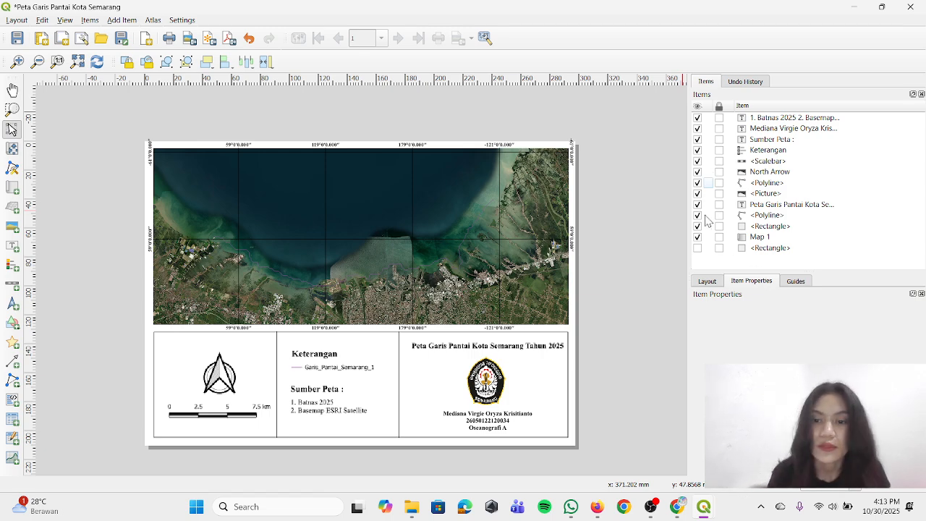
{"action": "left_click", "coordinate": [778, 248]}
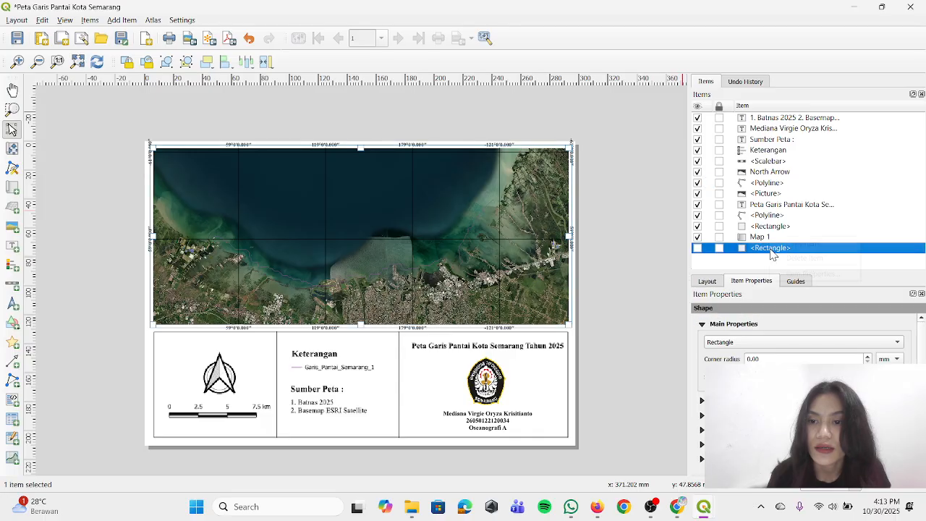
{"action": "right_click", "coordinate": [774, 248]}
{"action": "left_click", "coordinate": [788, 258]}
{"action": "left_click", "coordinate": [664, 270]}
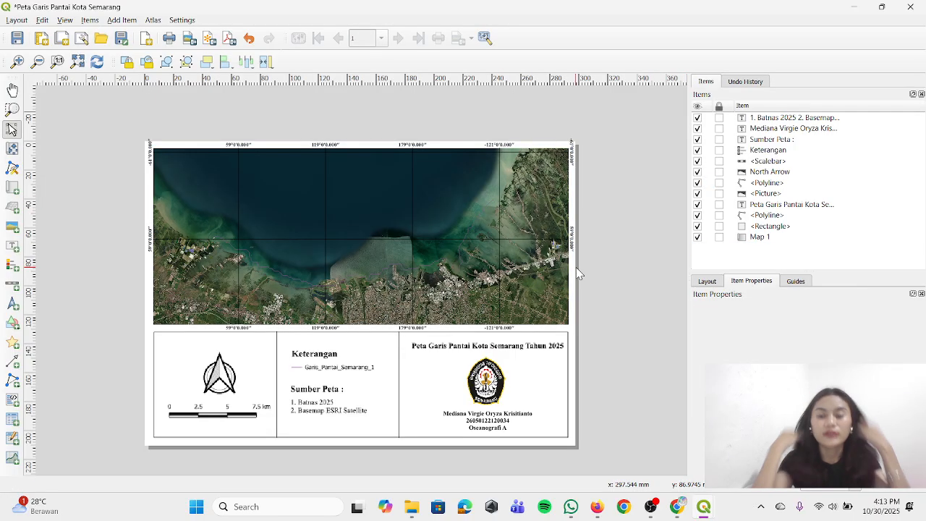
Export the layout as a JPEG image named "Peta Garis Pantai Kota Semarang" in the PERTEMUAN 3 folder under PRAK APGIS SEM 7
{"action": "left_click", "coordinate": [16, 19]}
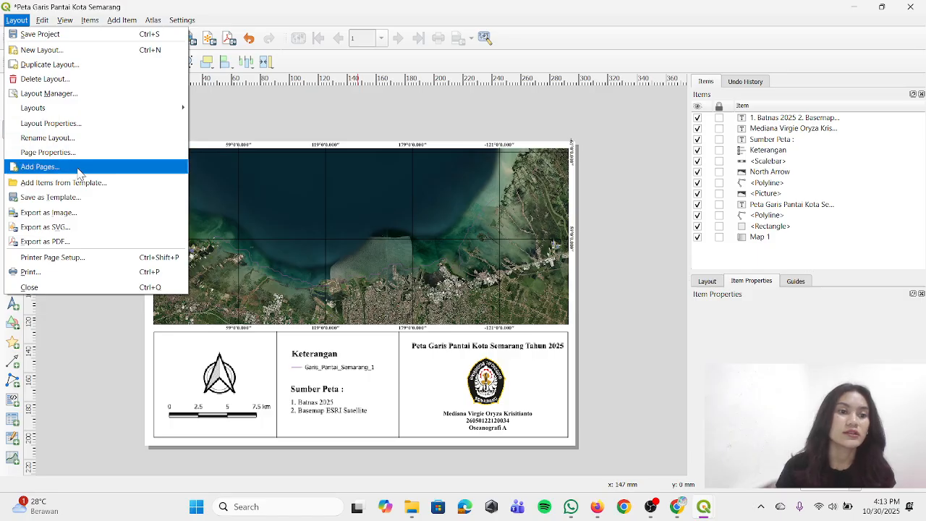
{"action": "left_click", "coordinate": [133, 212]}
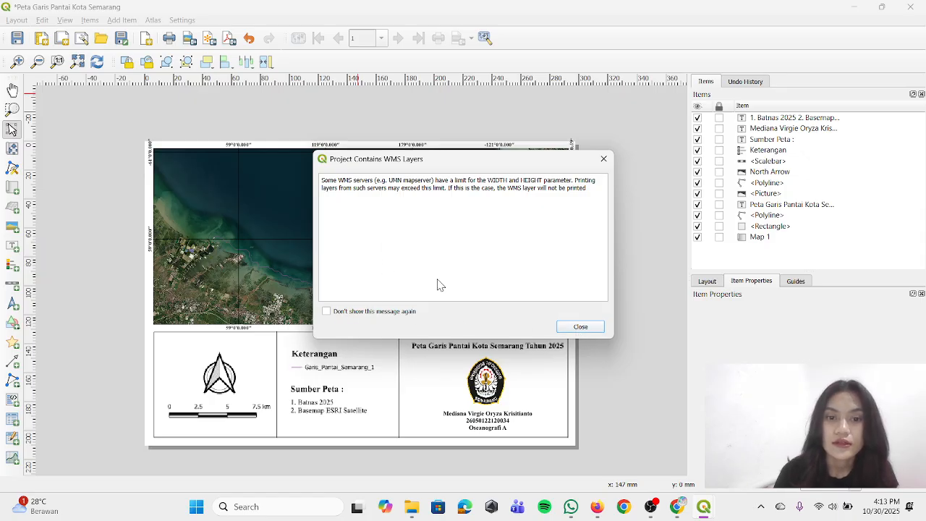
{"action": "left_click", "coordinate": [573, 329]}
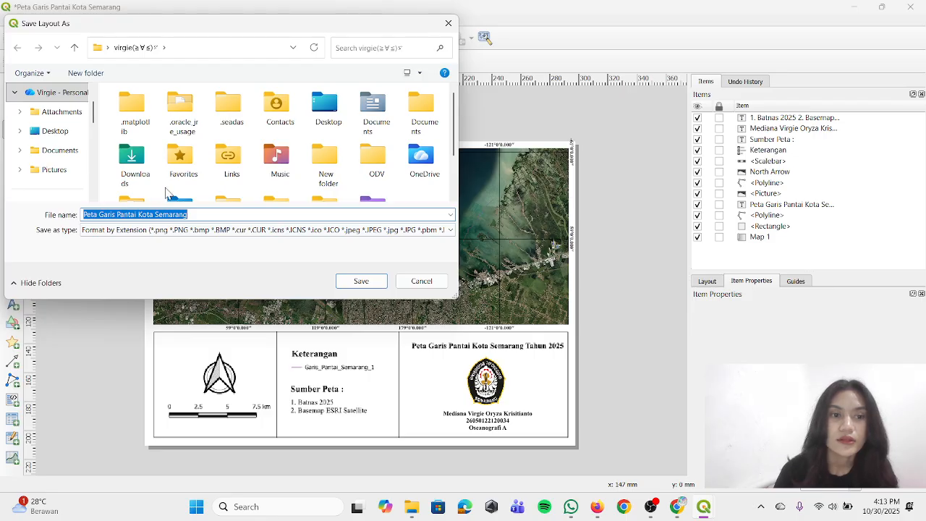
{"action": "scroll", "coordinate": [58, 152], "scroll_direction": "down", "scroll_amount": 5}
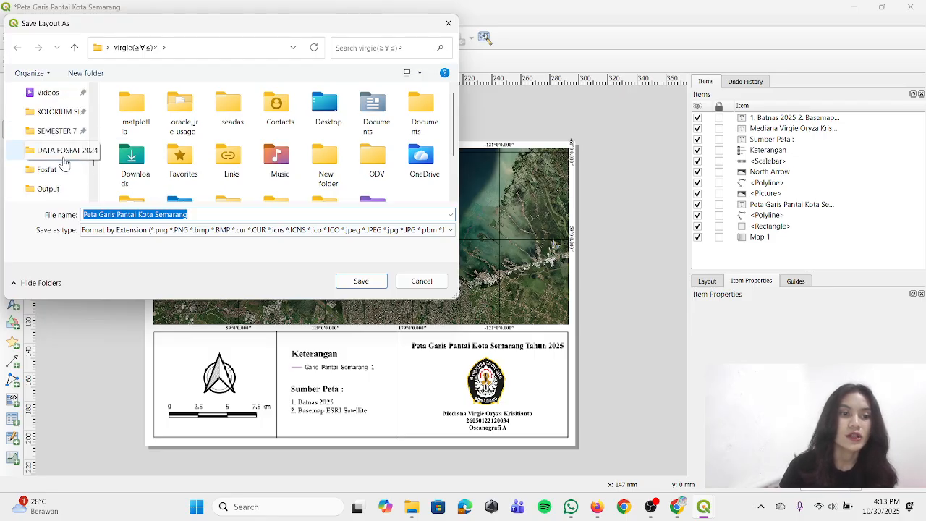
{"action": "left_click", "coordinate": [58, 130]}
{"action": "double_click", "coordinate": [177, 145]}
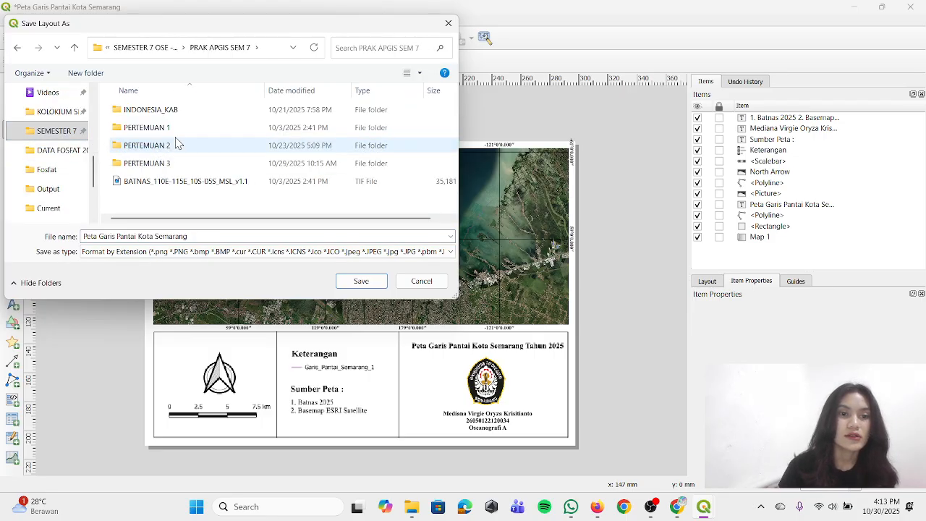
{"action": "double_click", "coordinate": [177, 163]}
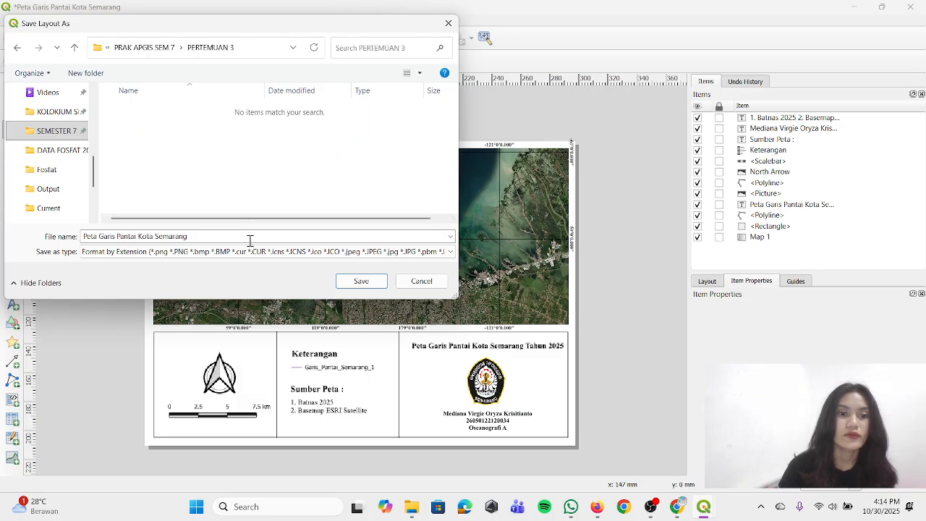
{"action": "left_click", "coordinate": [362, 252]}
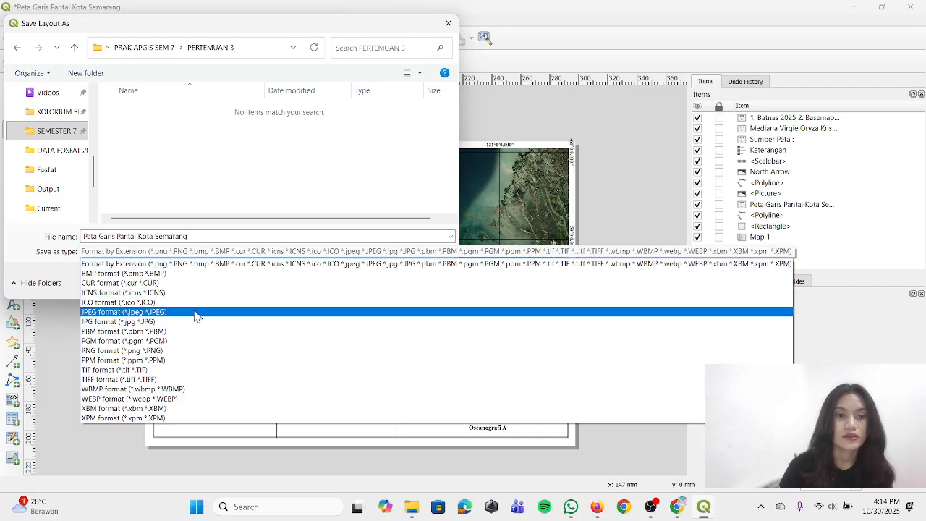
{"action": "left_click", "coordinate": [195, 311]}
{"action": "left_click", "coordinate": [353, 280]}
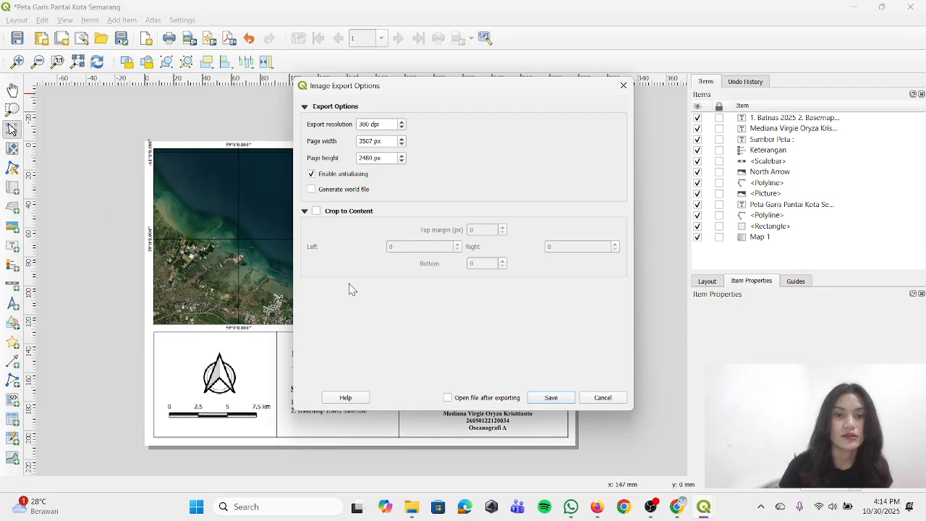
Set the export resolution to 500 dpi and complete the image export
{"action": "triple_click", "coordinate": [367, 125]}
{"action": "left_click", "coordinate": [368, 125]}
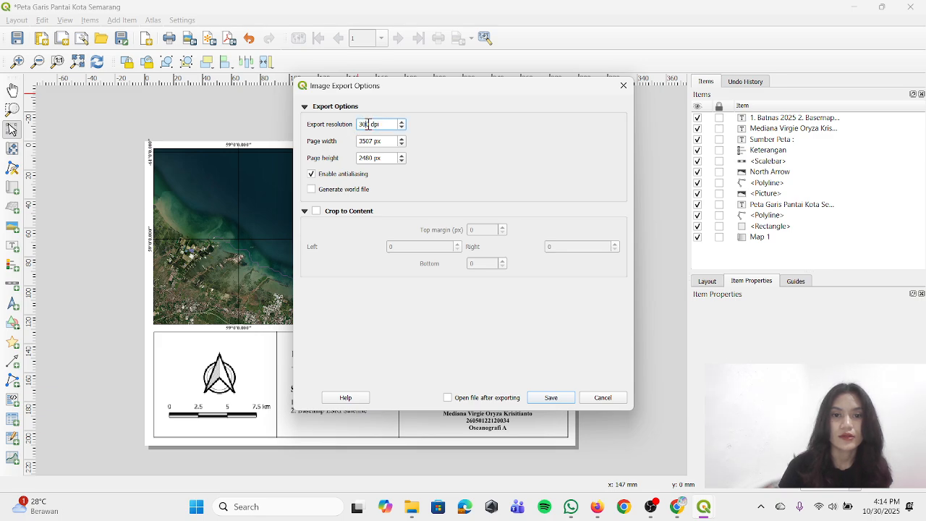
{"action": "left_click", "coordinate": [402, 126]}
{"action": "left_click", "coordinate": [403, 123]}
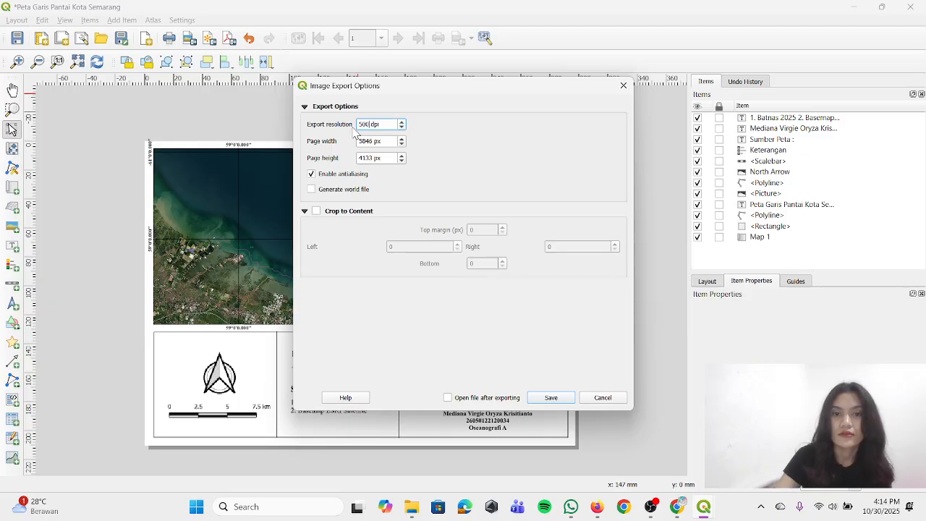
{"action": "key", "text": "Return"}
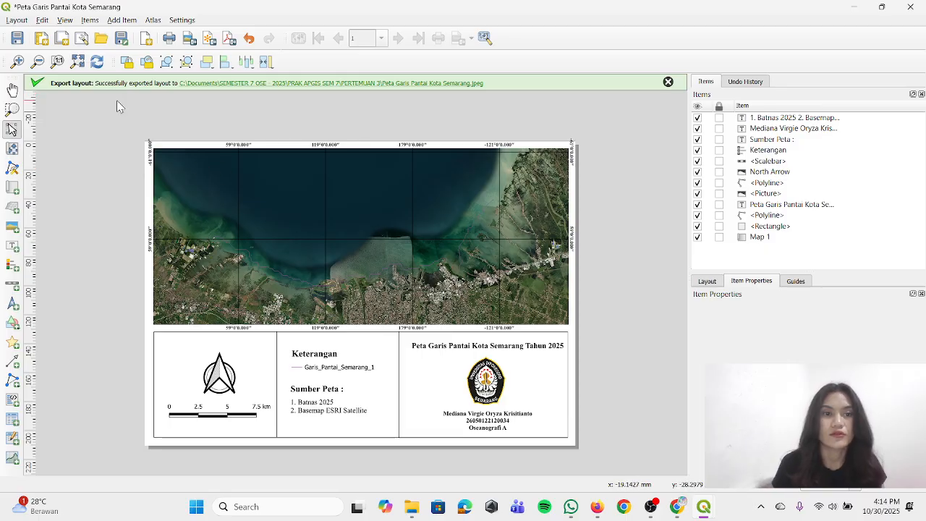
Save the QGIS project as "Layouting Pertemuan 3" in the PERTEMUAN 3 folder
{"action": "left_click", "coordinate": [16, 20]}
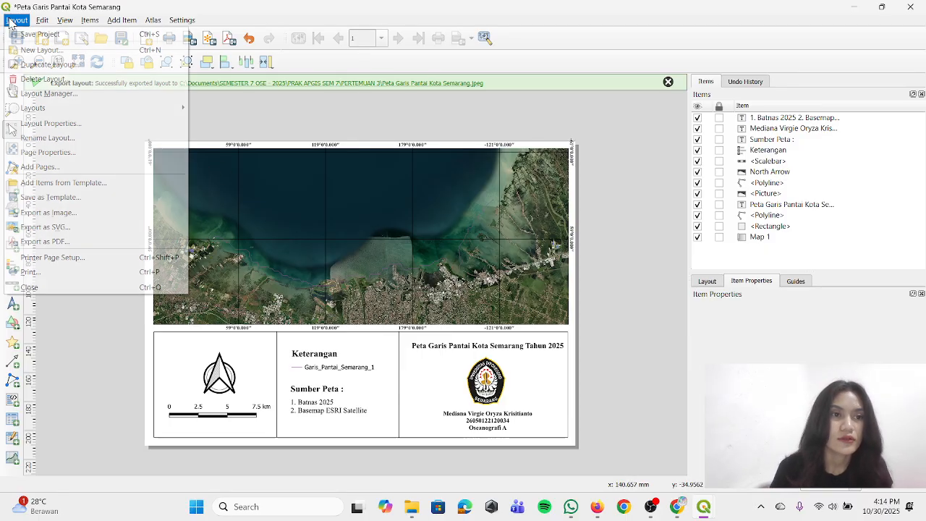
{"action": "left_click", "coordinate": [36, 34]}
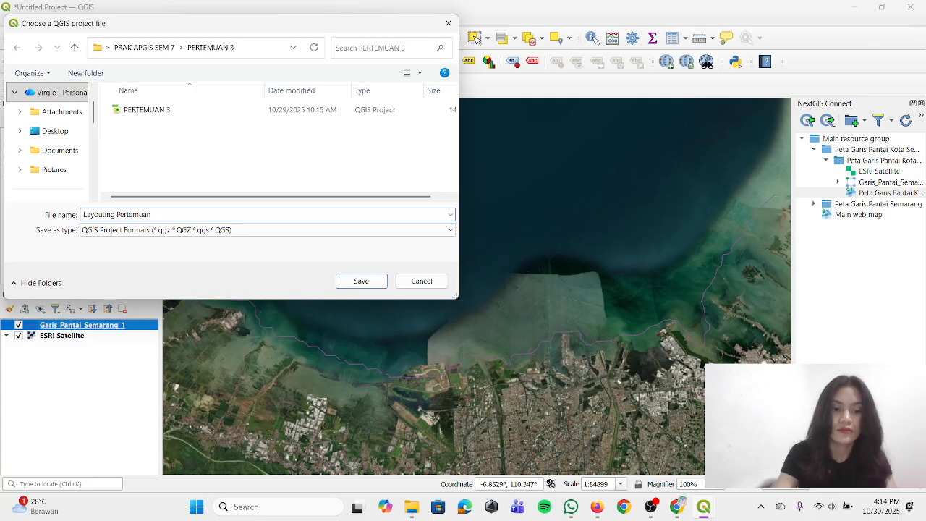
{"action": "left_click", "coordinate": [376, 283]}
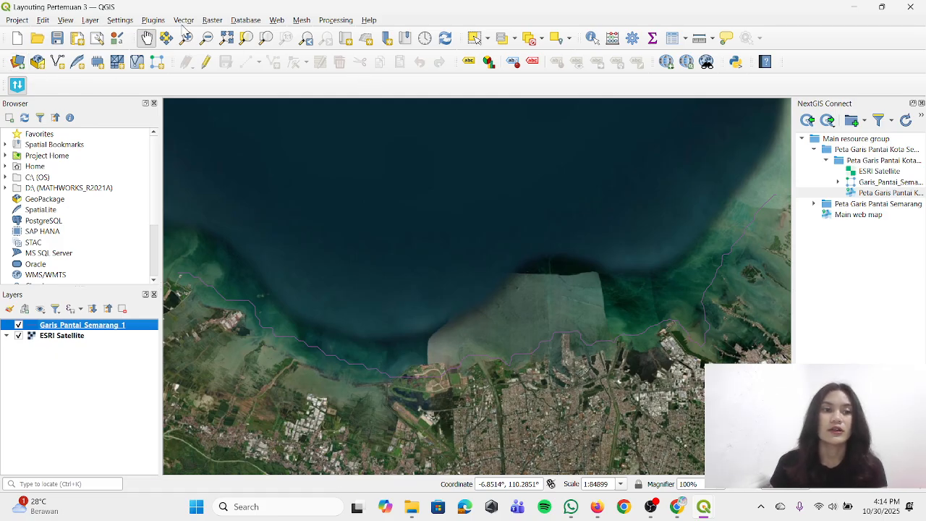
{"action": "left_click", "coordinate": [13, 25]}
{"action": "left_click", "coordinate": [13, 26]}
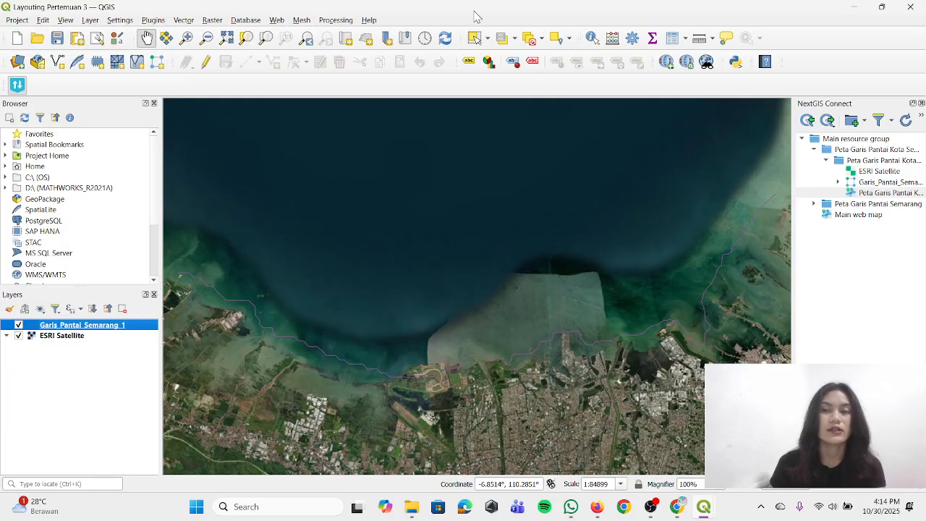